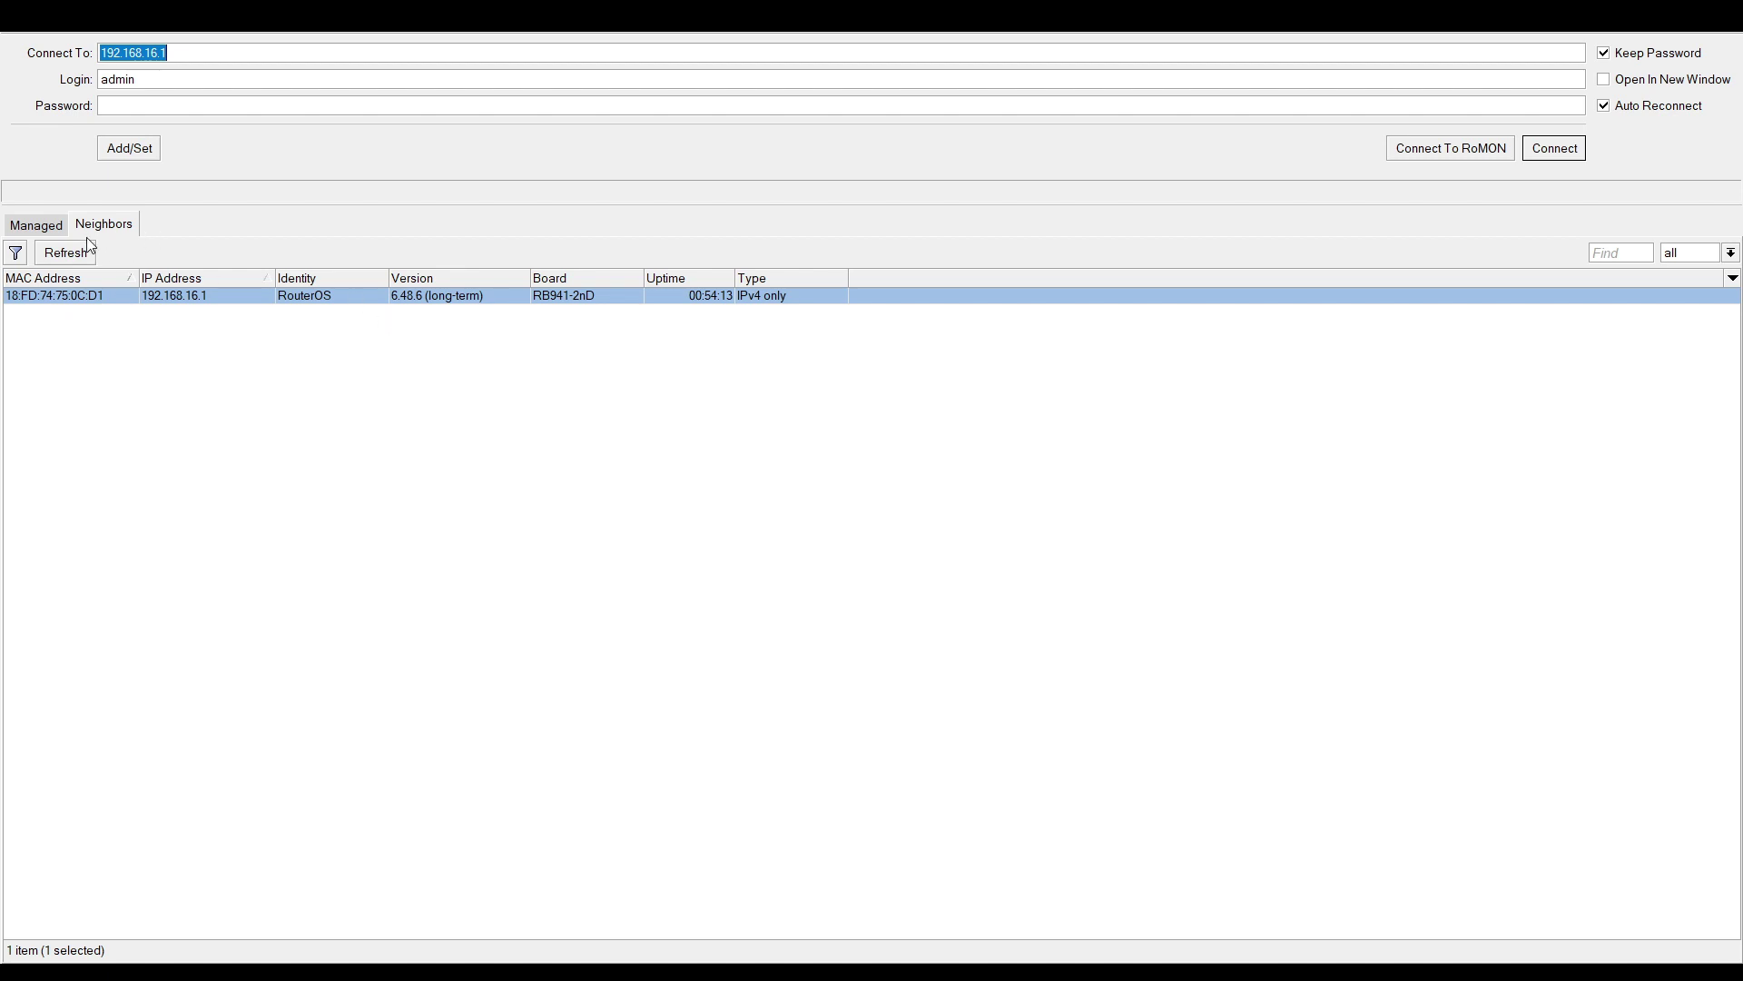
- Refresh the list of neighboring routers, select the discovered RB941-2nD board, and connect to it with the admin login
{"action": "left_click", "coordinate": [67, 253]}
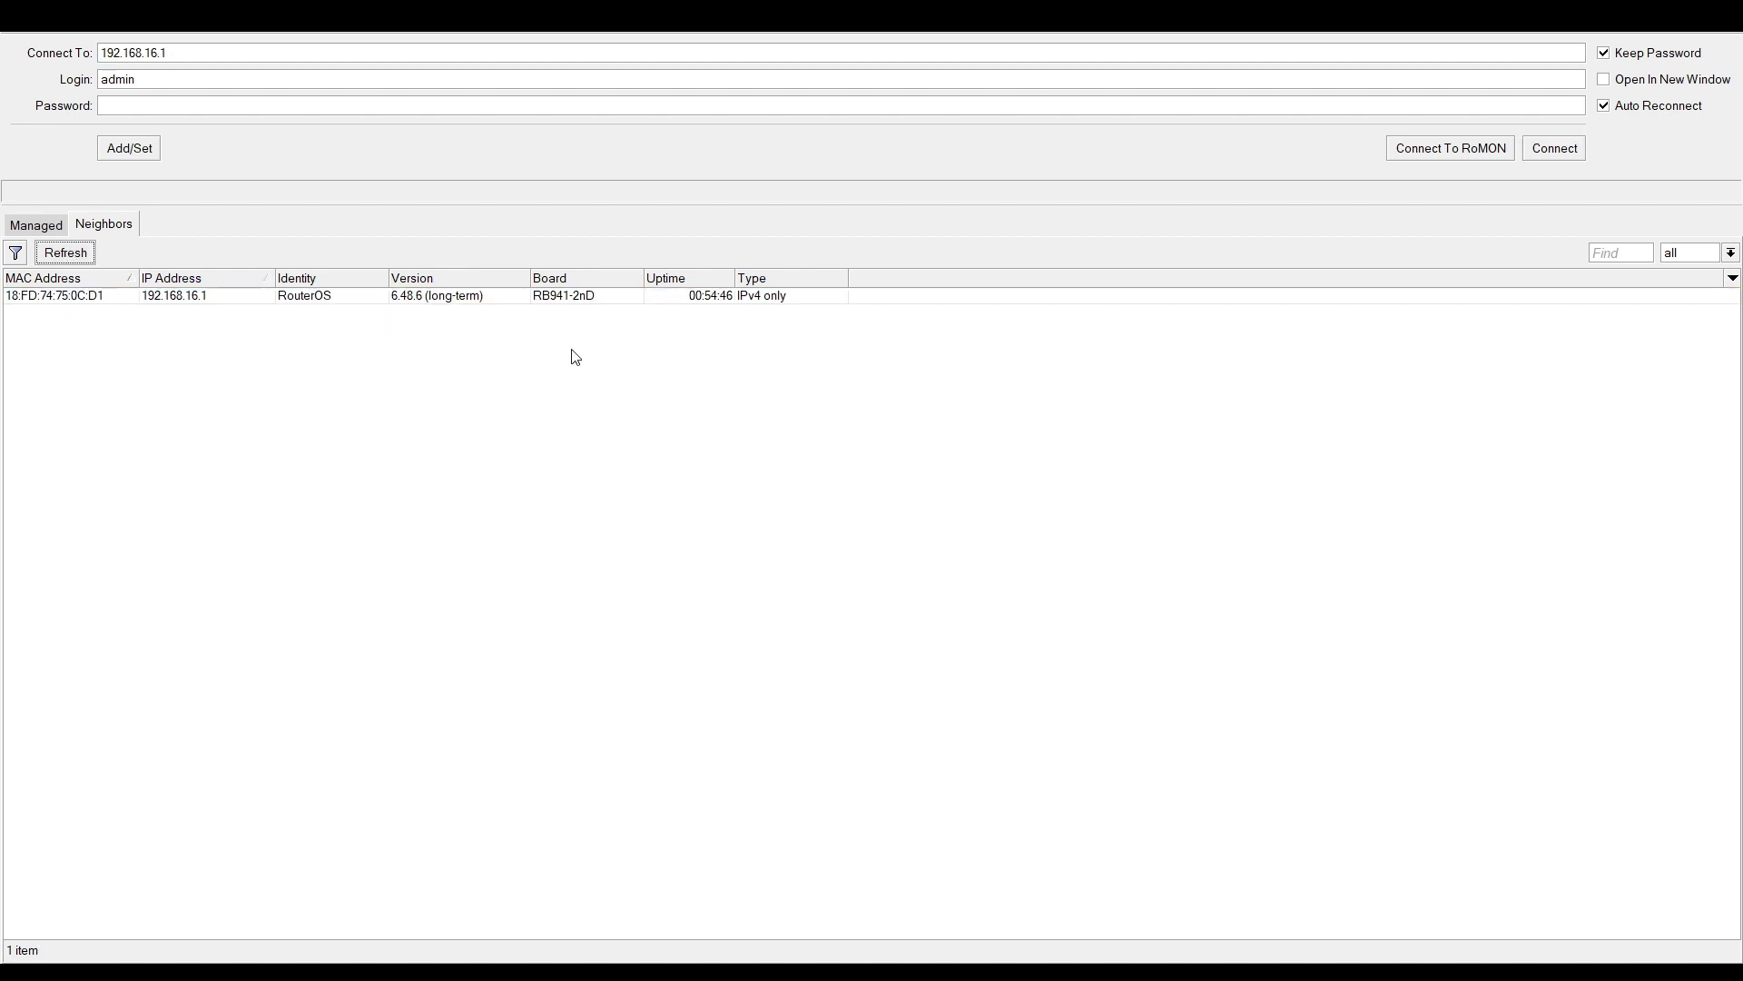
{"action": "left_click", "coordinate": [535, 300]}
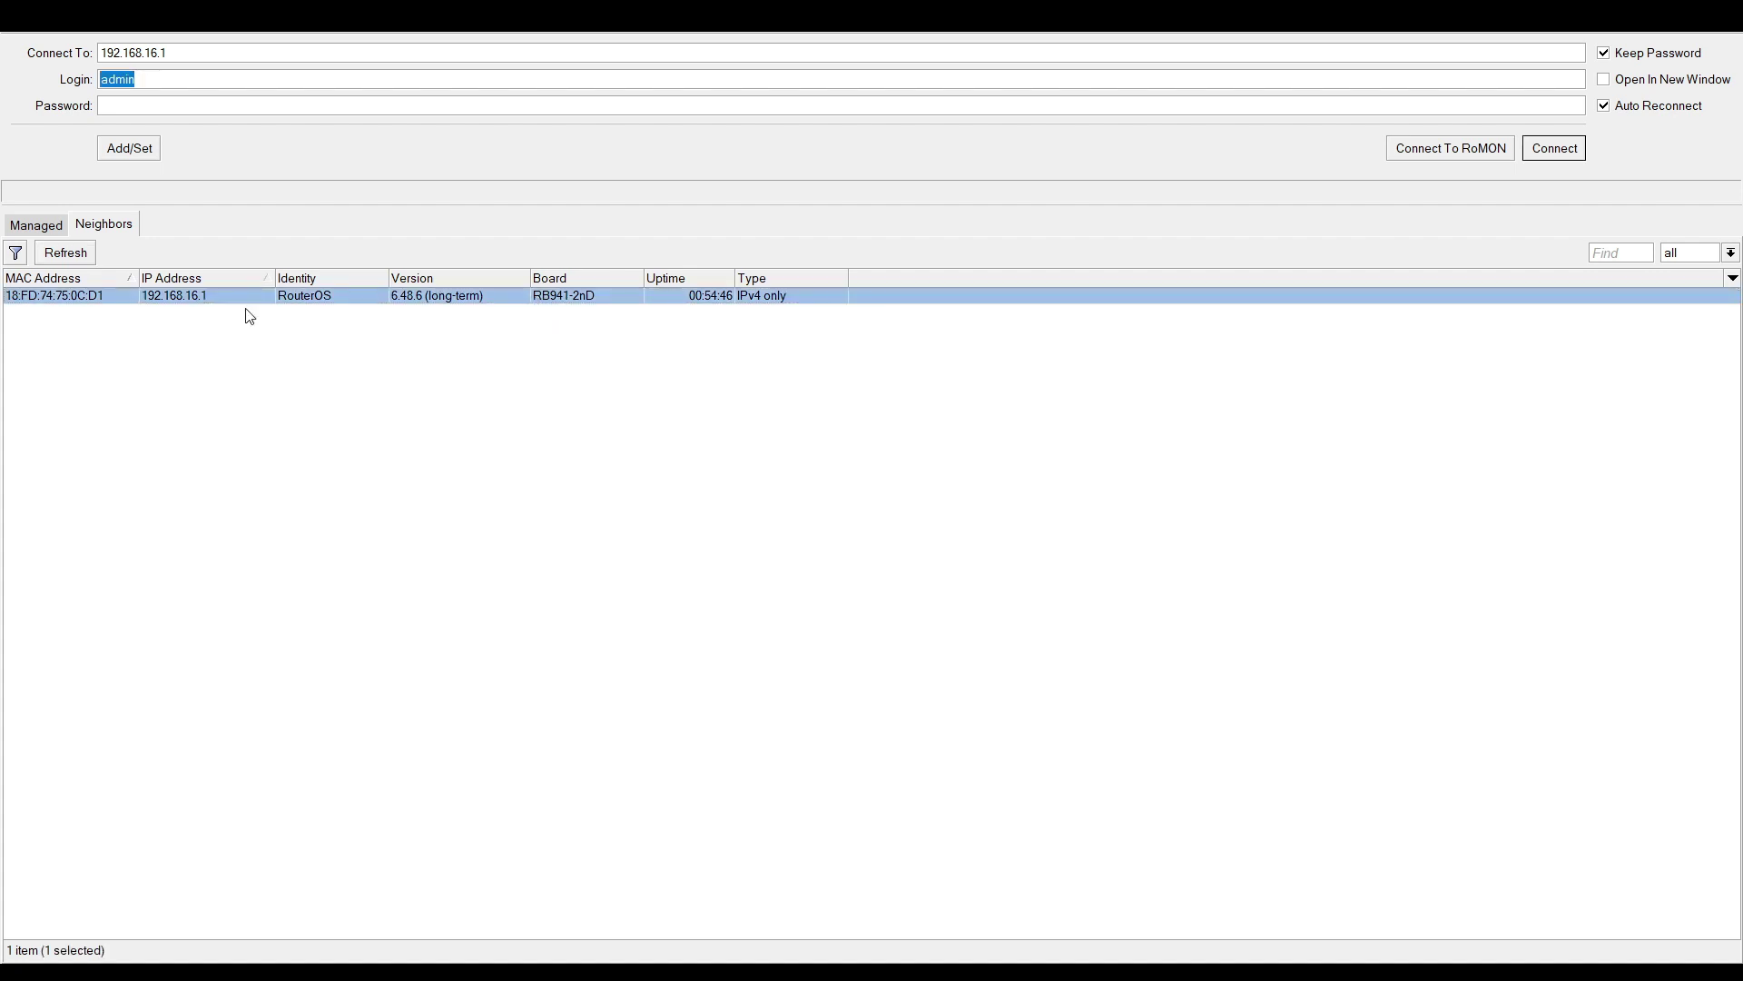
{"action": "left_click", "coordinate": [1555, 148]}
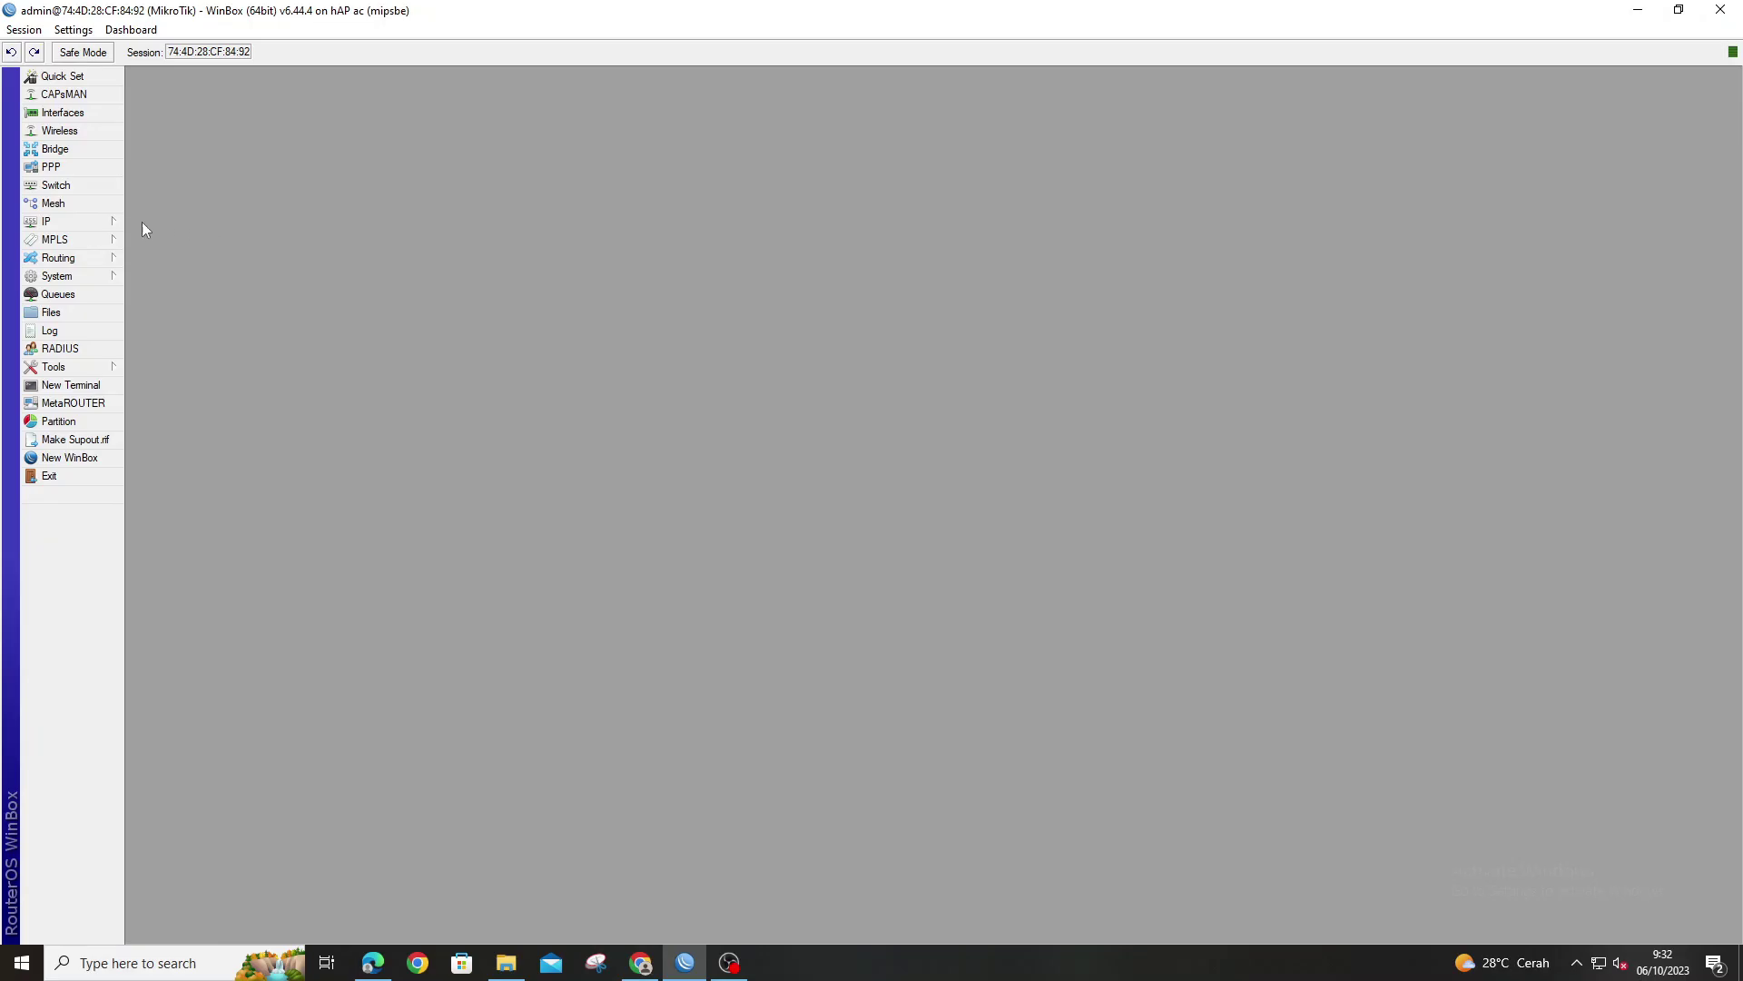
- Review the router's IP address entries for the PC connection on ether2 and the internet connection on ether1
{"action": "left_click", "coordinate": [55, 221]}
{"action": "left_click", "coordinate": [160, 261]}
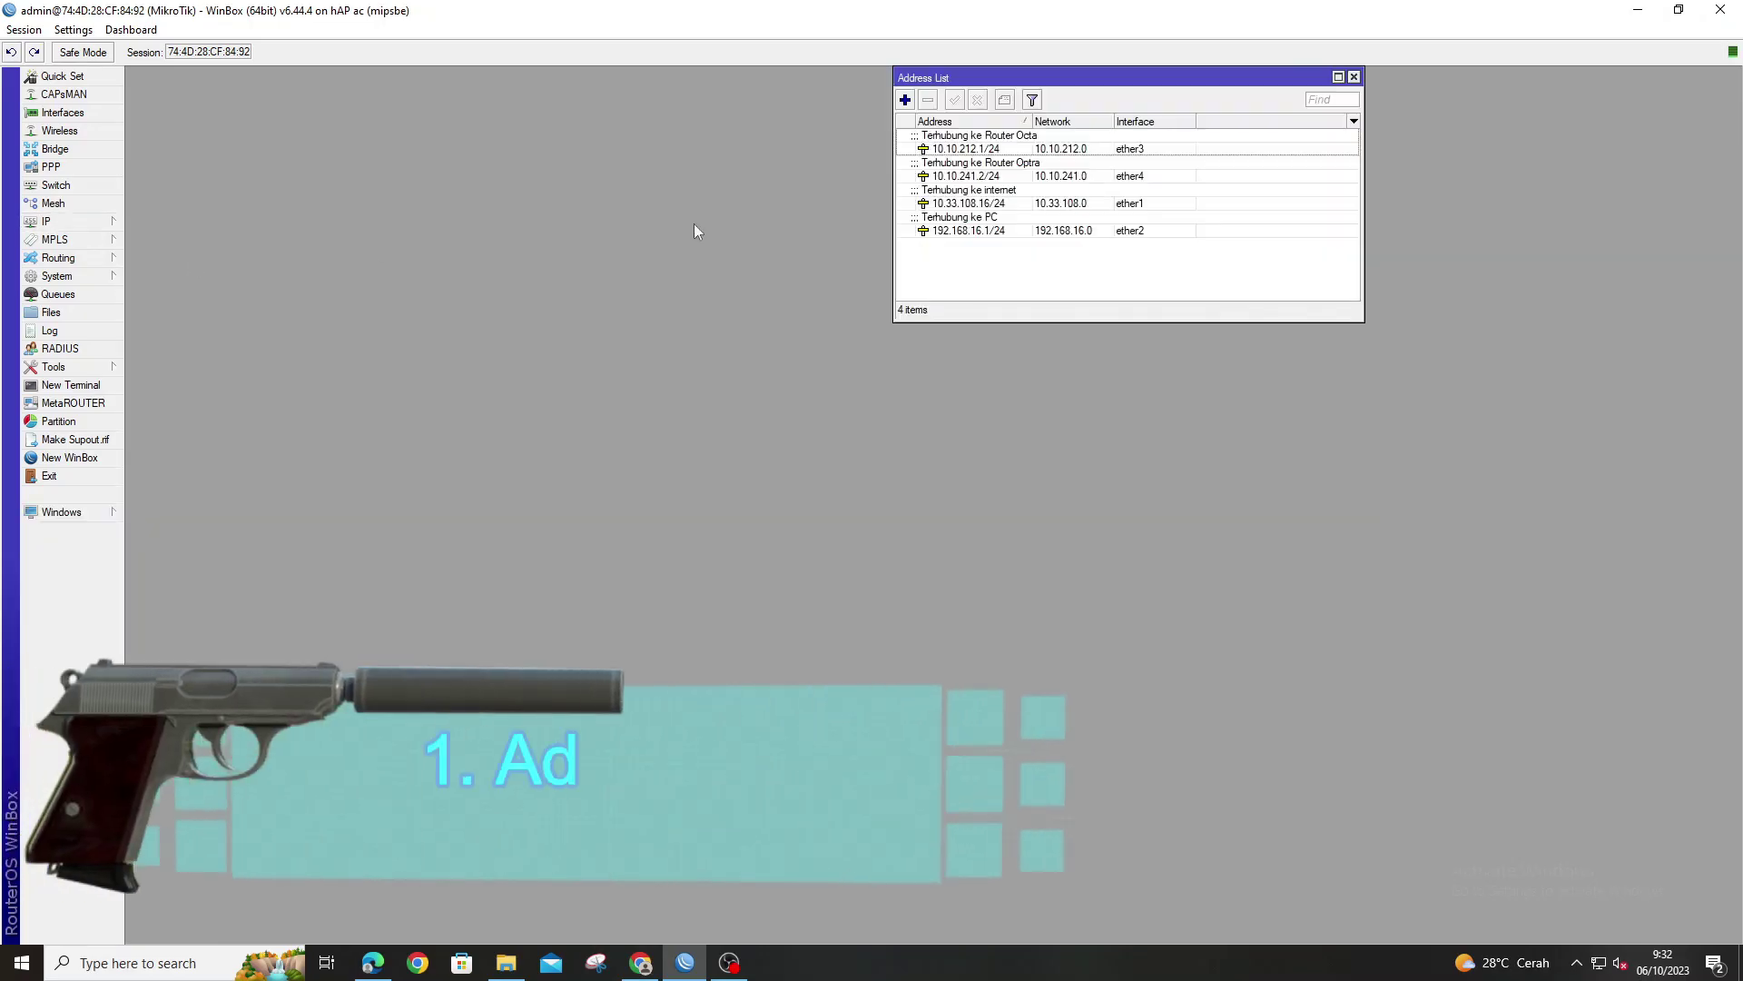
{"action": "double_click", "coordinate": [998, 231]}
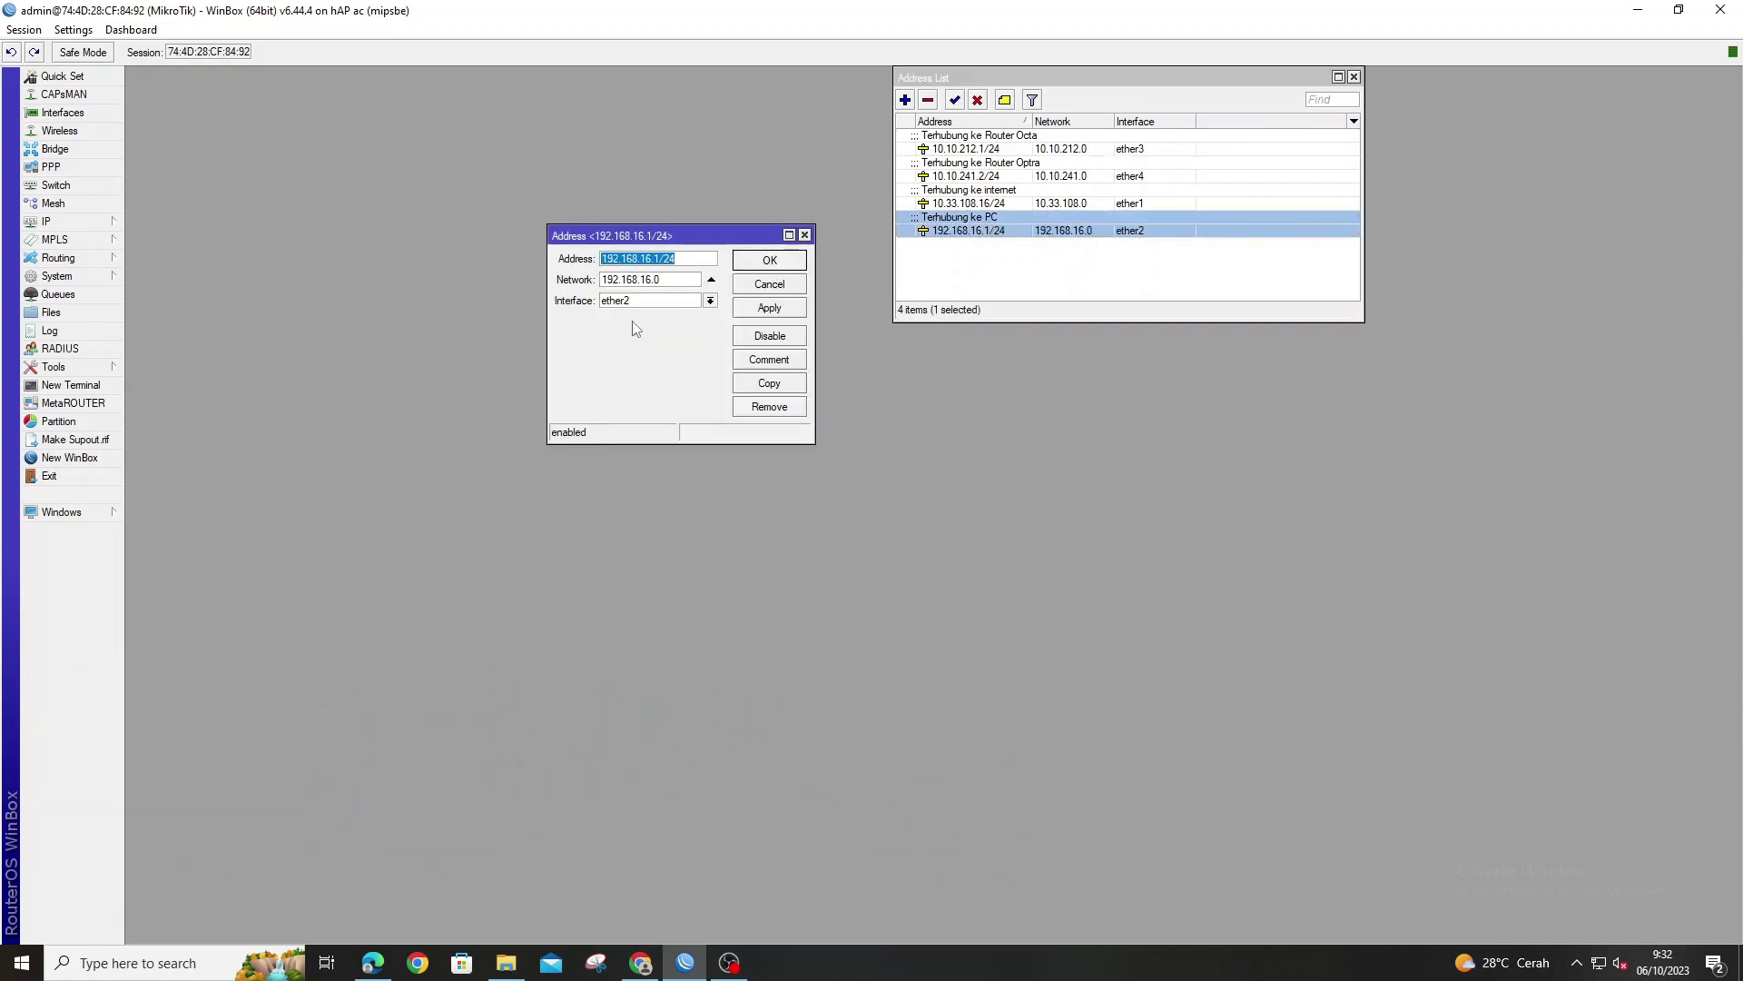
{"action": "left_click", "coordinate": [770, 310]}
{"action": "left_click", "coordinate": [770, 260]}
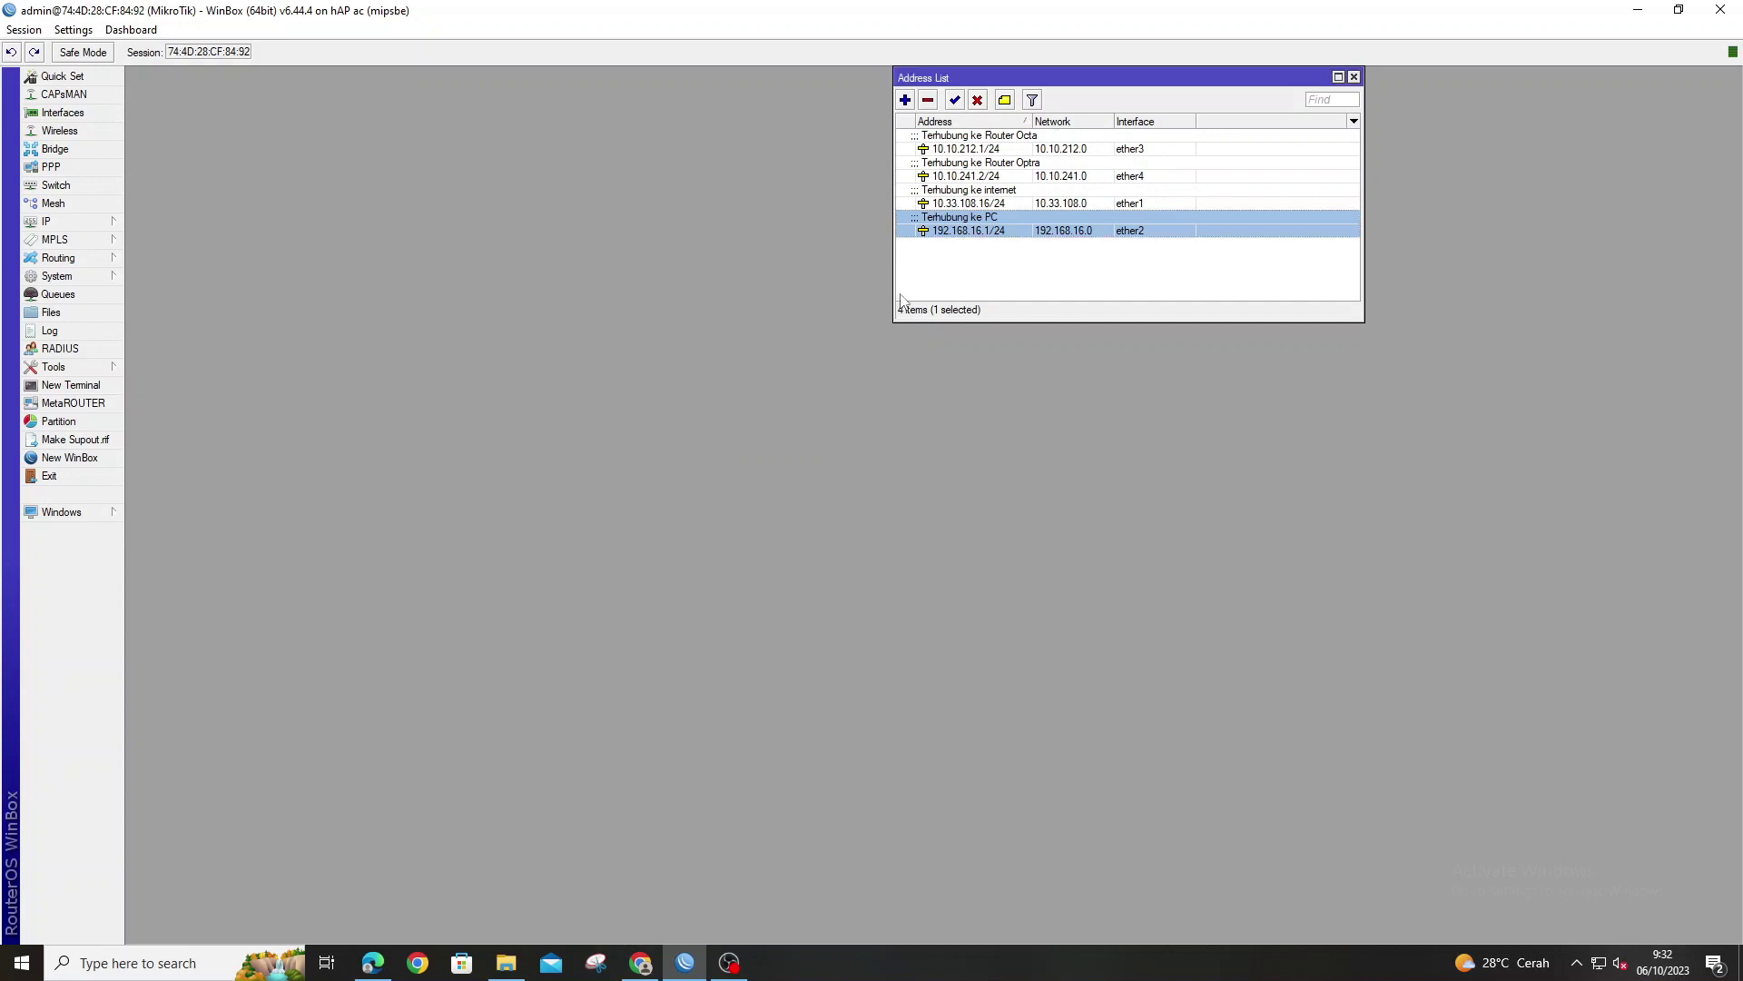
{"action": "double_click", "coordinate": [989, 204]}
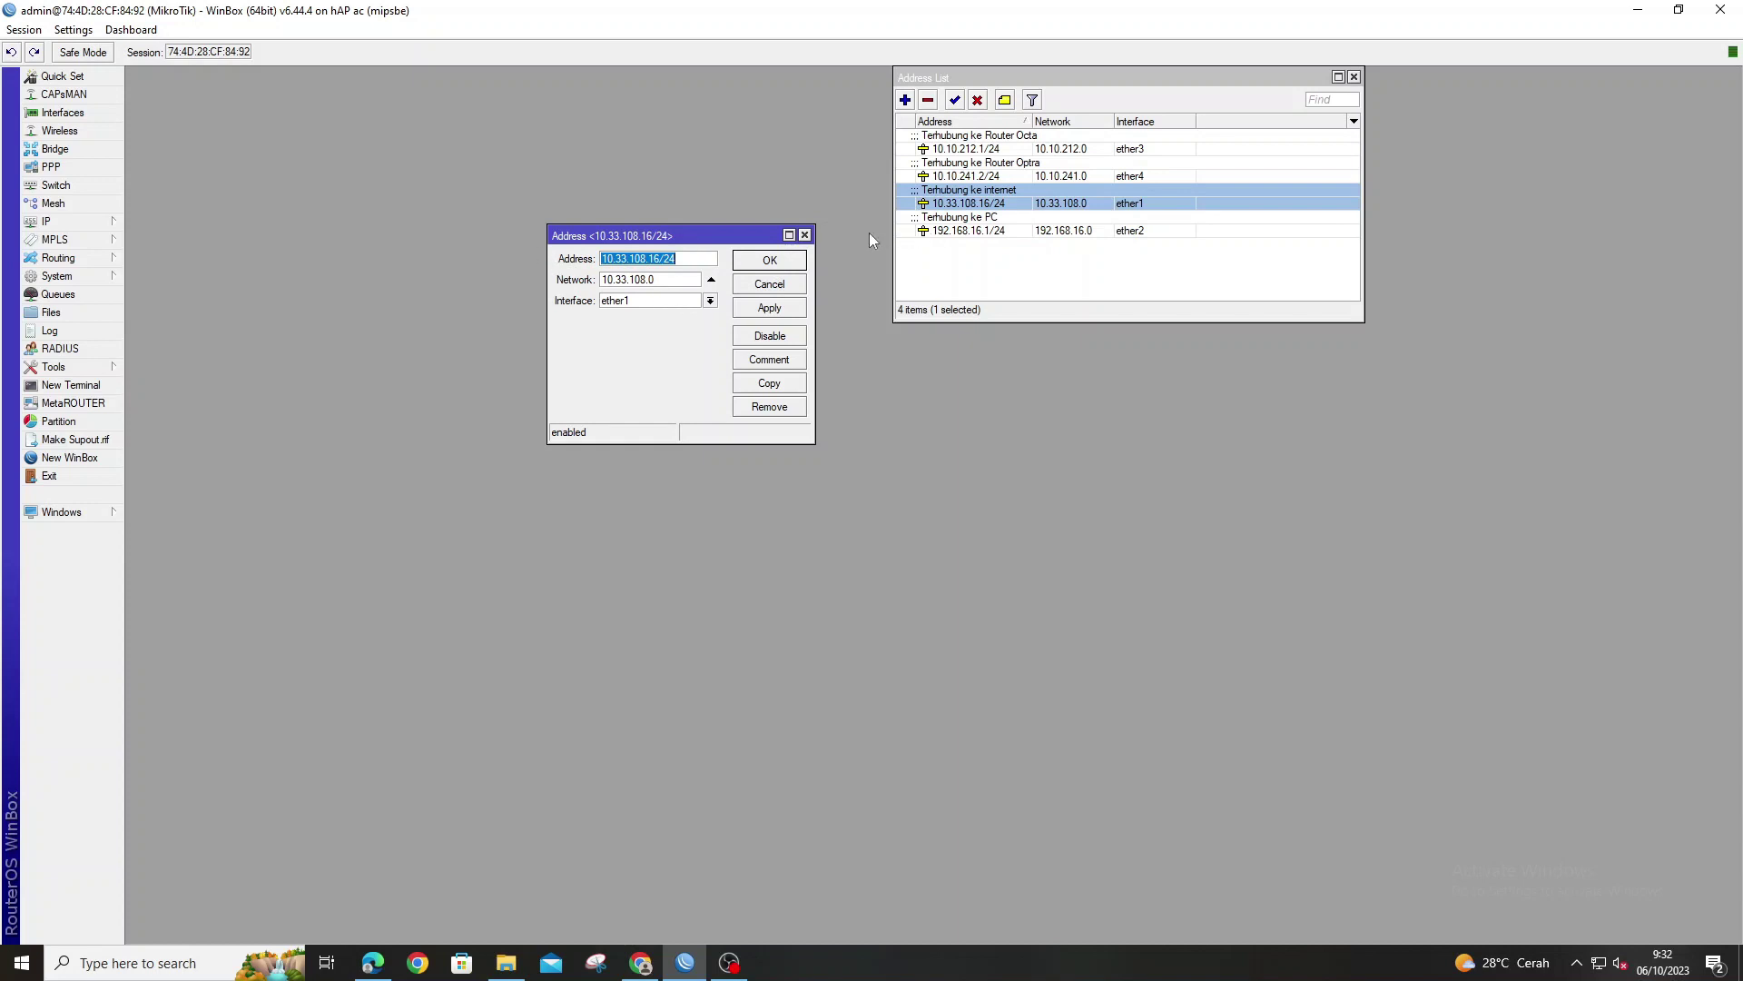
{"action": "left_click", "coordinate": [804, 235]}
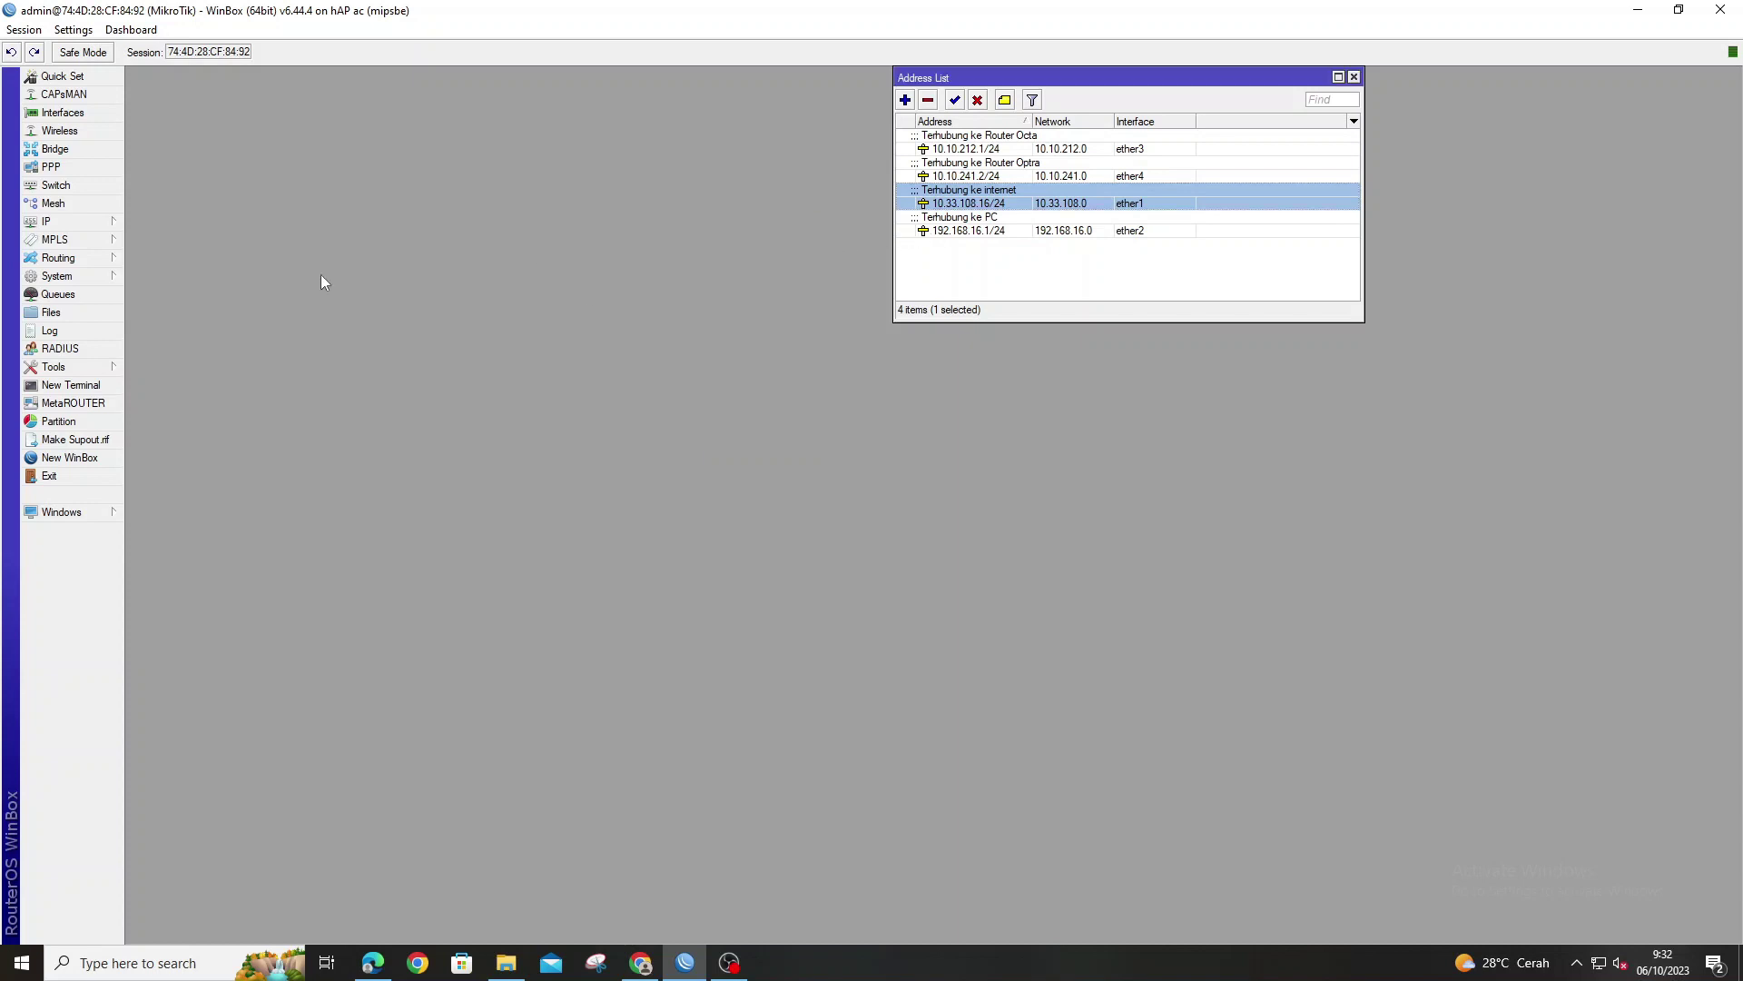
- Examine the gateway settings of the static default route 0.0.0.0/0 in the router's route list and close the list
{"action": "left_click", "coordinate": [64, 221]}
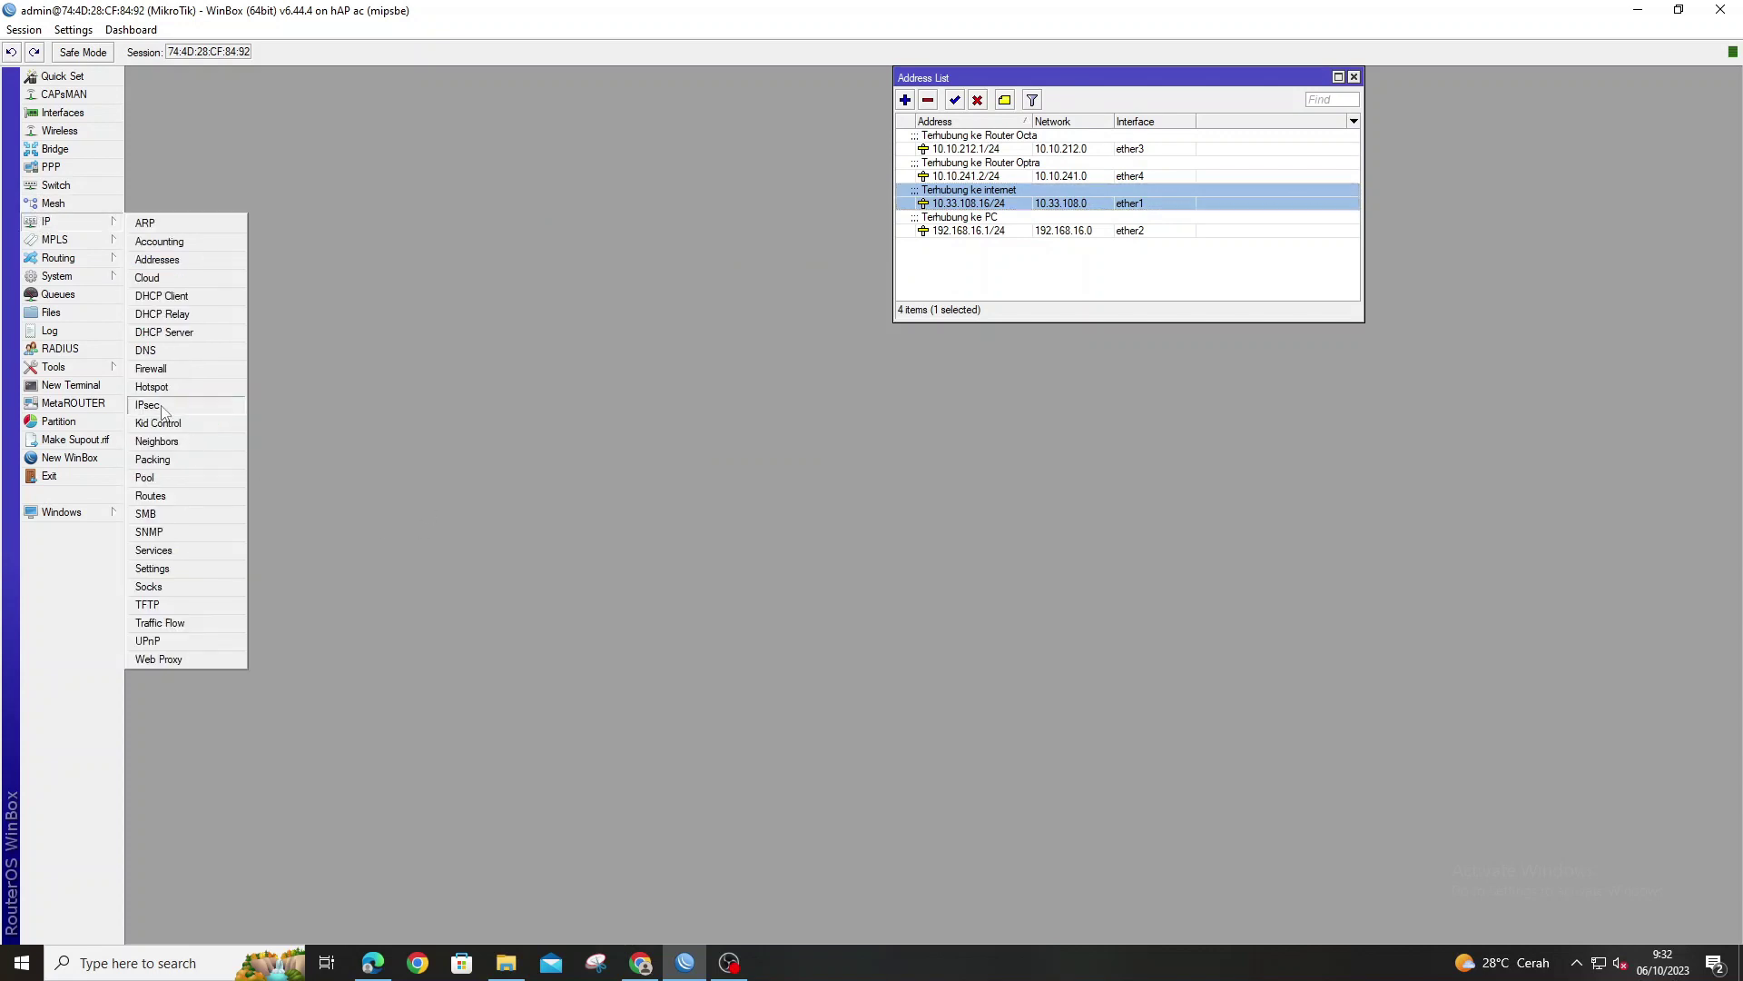
{"action": "left_click", "coordinate": [182, 497]}
{"action": "left_click_drag", "start_coordinate": [685, 506], "coordinate": [693, 312]}
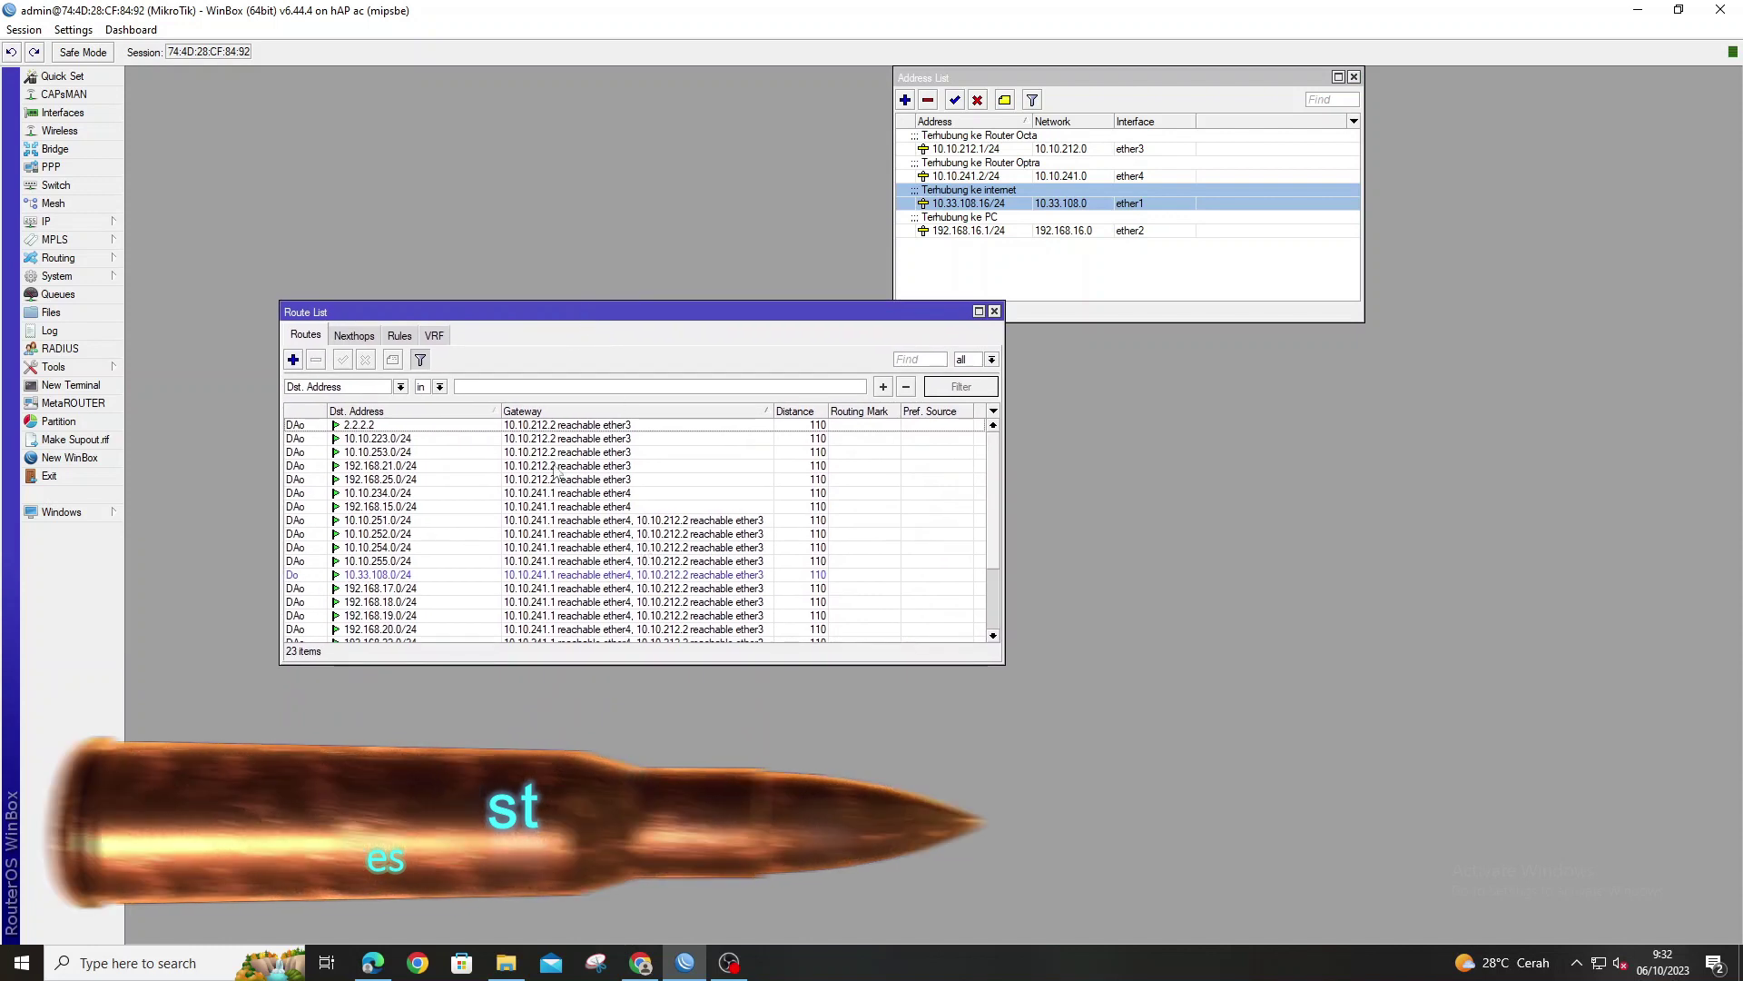
{"action": "scroll", "coordinate": [557, 488], "scroll_direction": "down", "scroll_amount": 3}
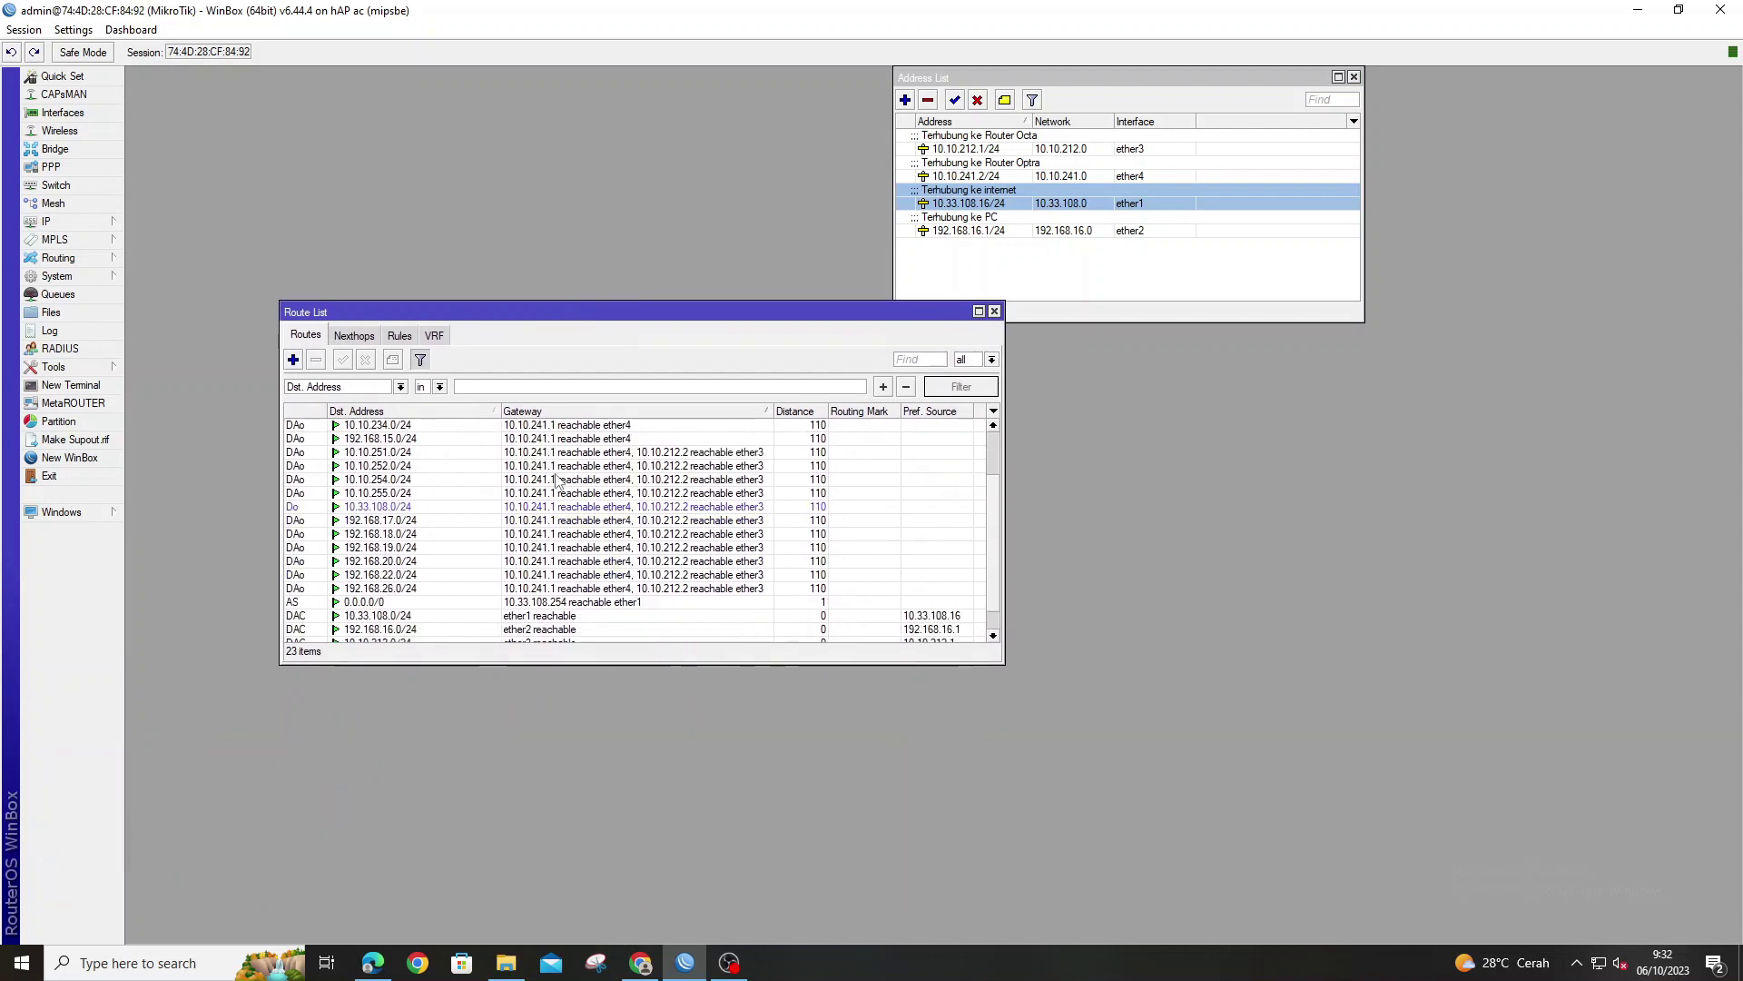
{"action": "left_click", "coordinate": [482, 577]}
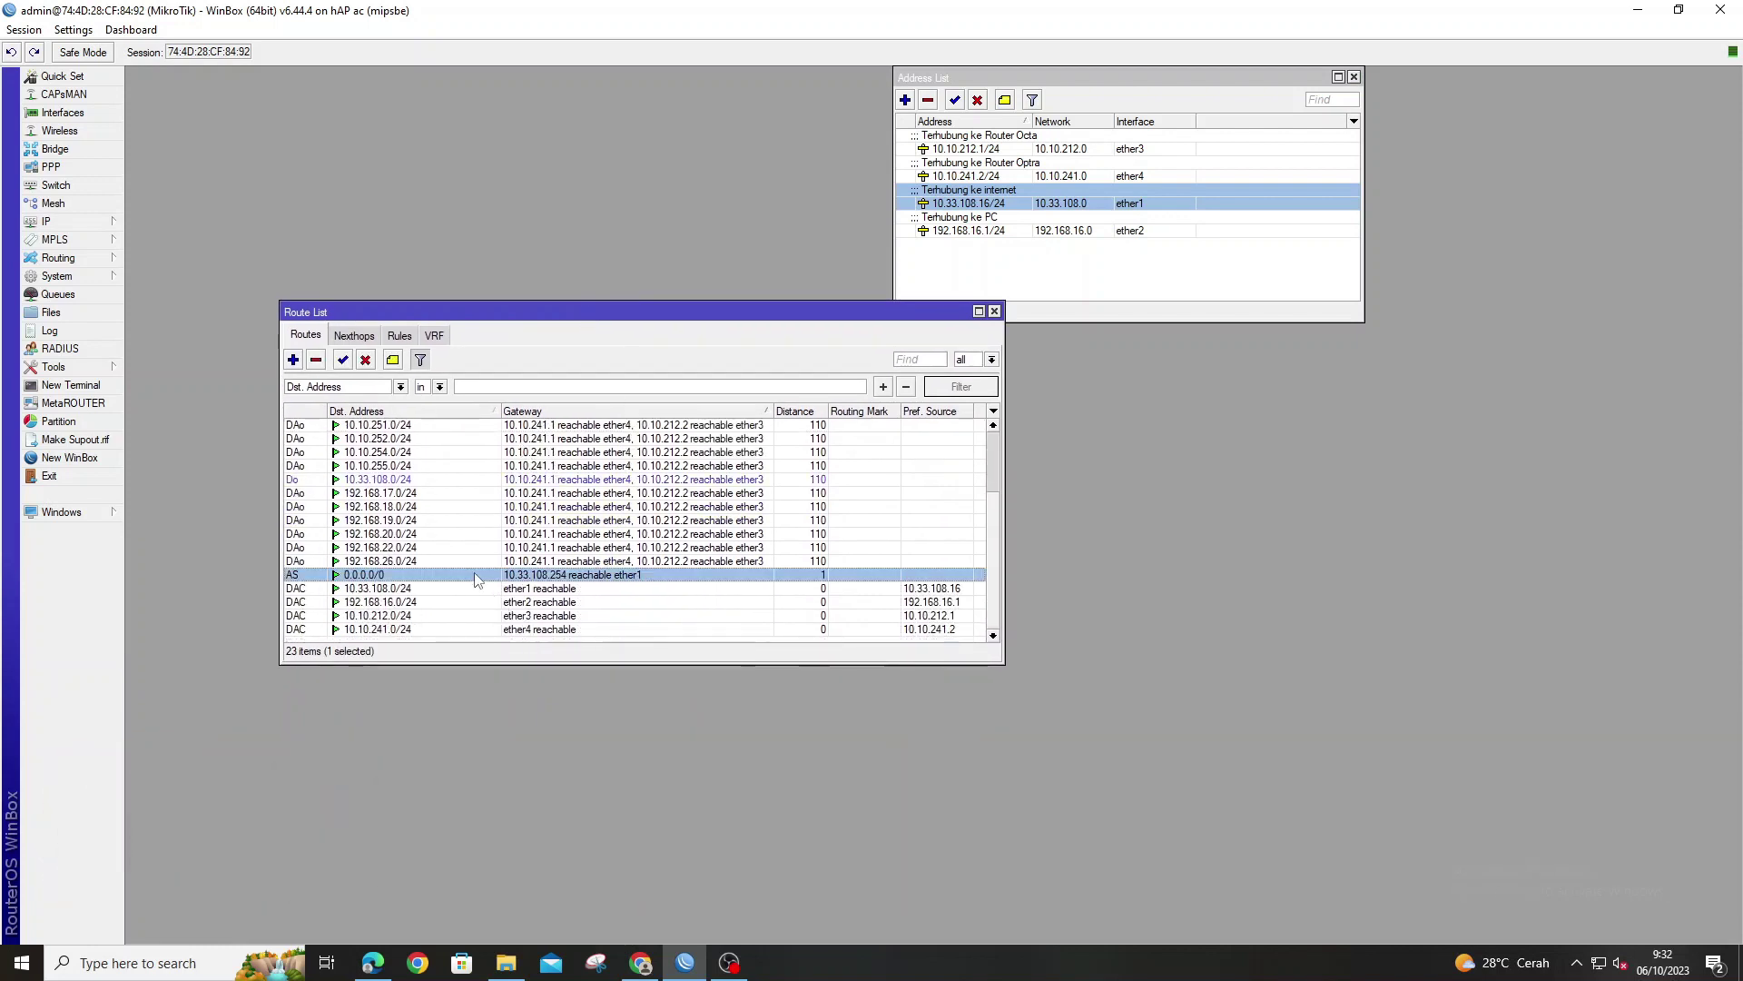
{"action": "double_click", "coordinate": [523, 578]}
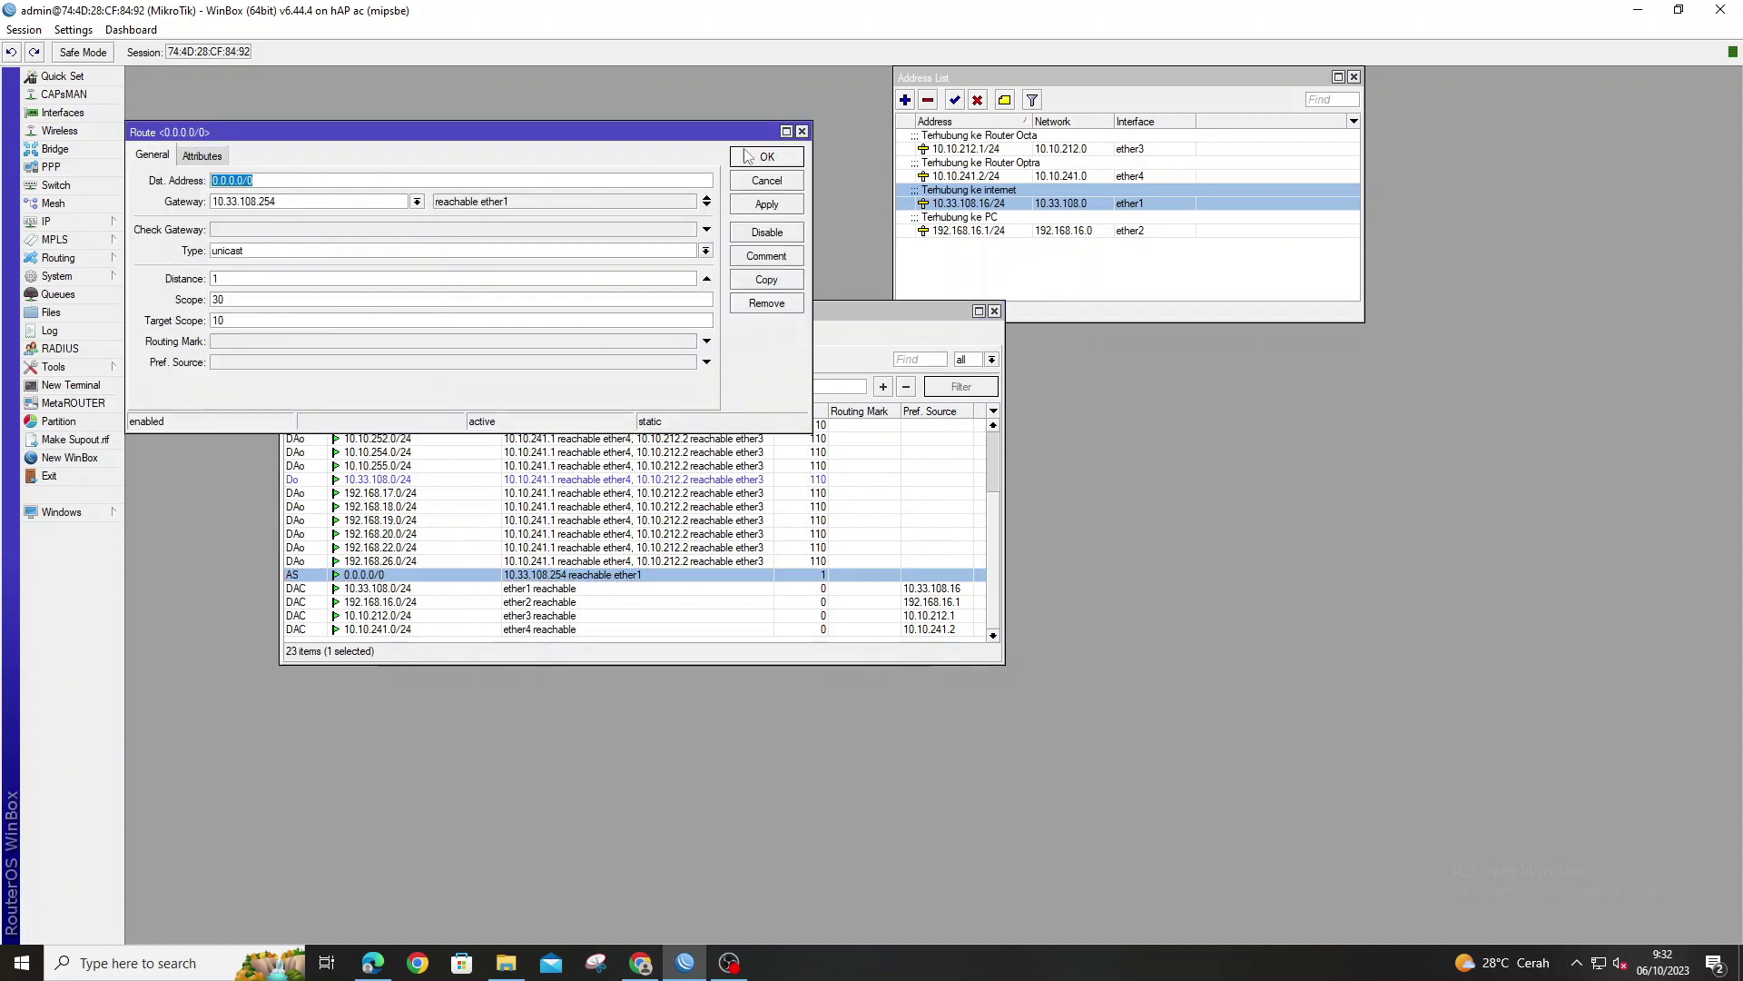
{"action": "left_click", "coordinate": [802, 131]}
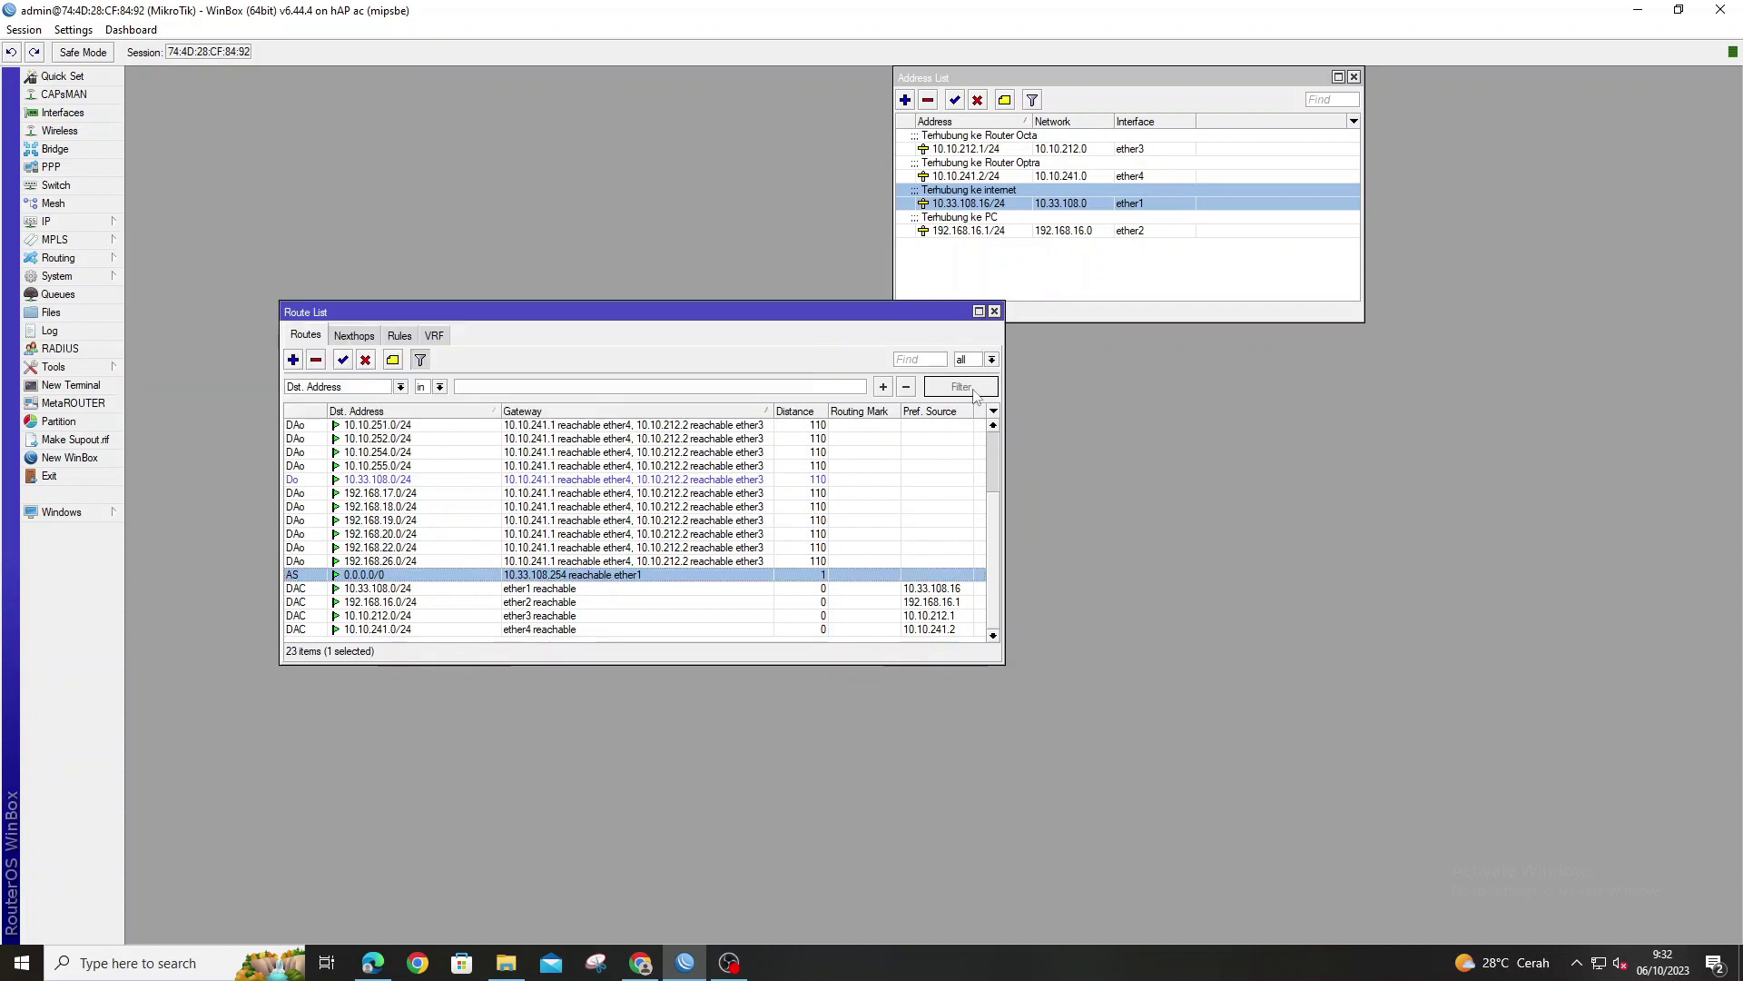
{"action": "left_click", "coordinate": [994, 311]}
- Switch to the Windows network settings and open the properties of the PC's Ethernet adapter
{"action": "left_click", "coordinate": [968, 231]}
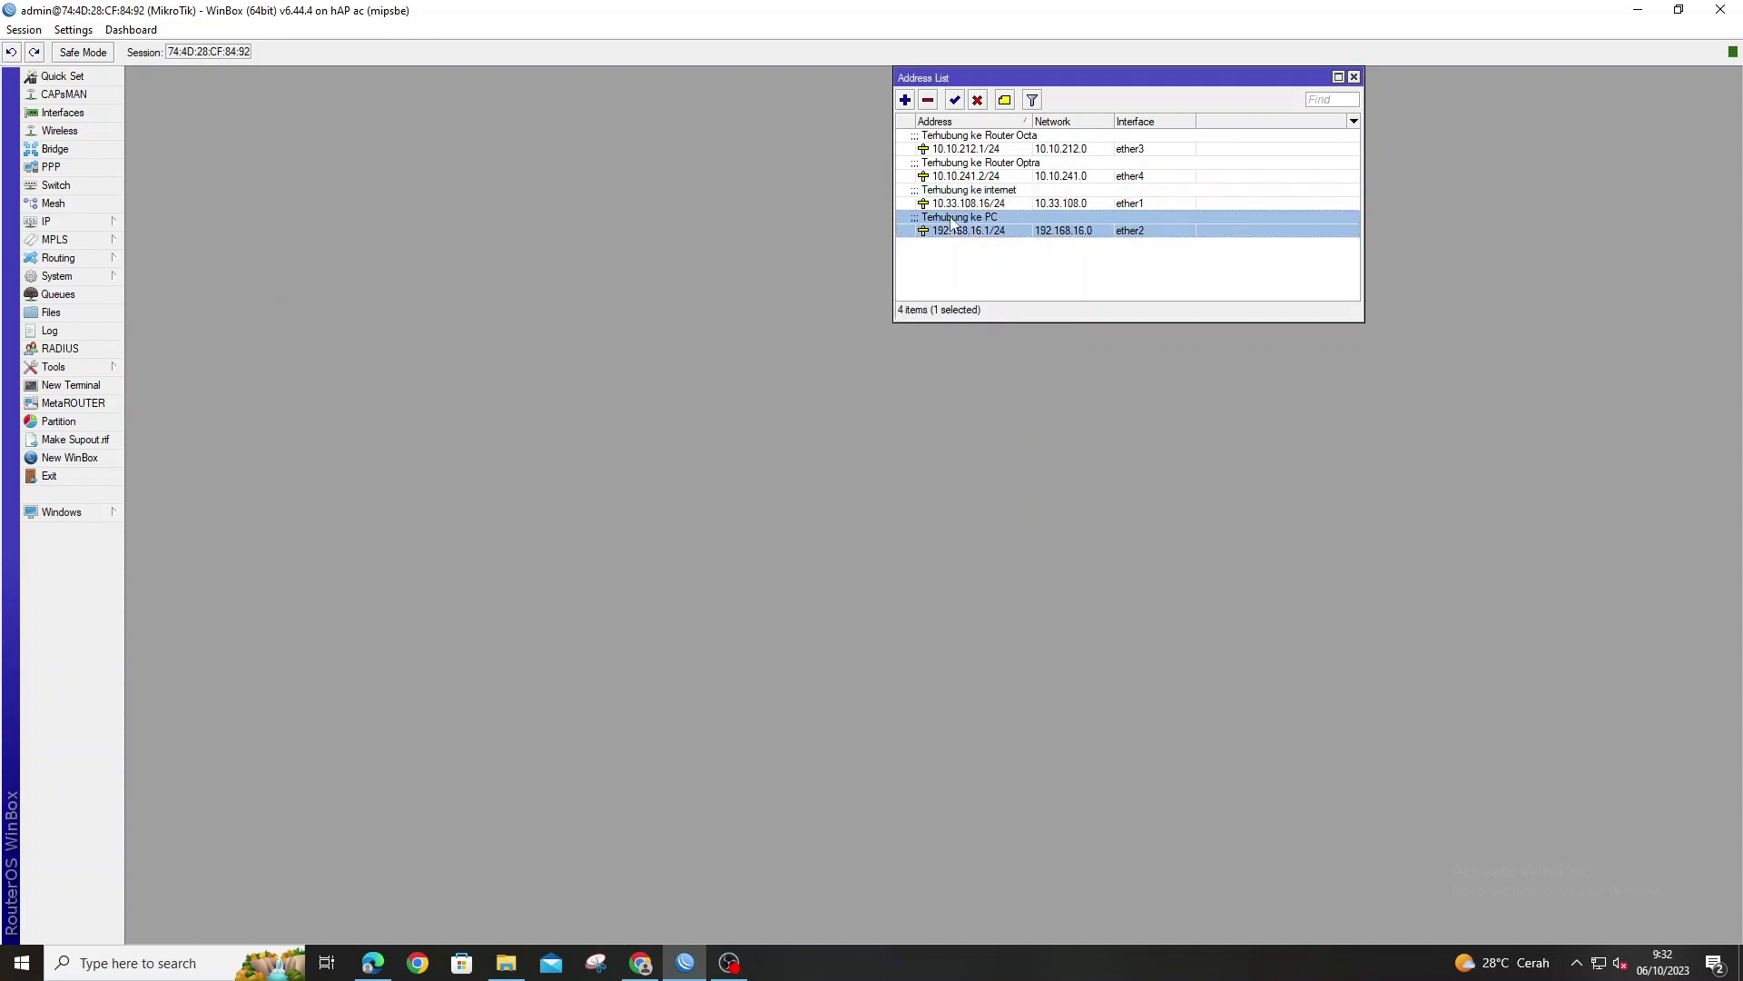
{"action": "left_click", "coordinate": [1598, 969]}
{"action": "right_click", "coordinate": [1598, 969]}
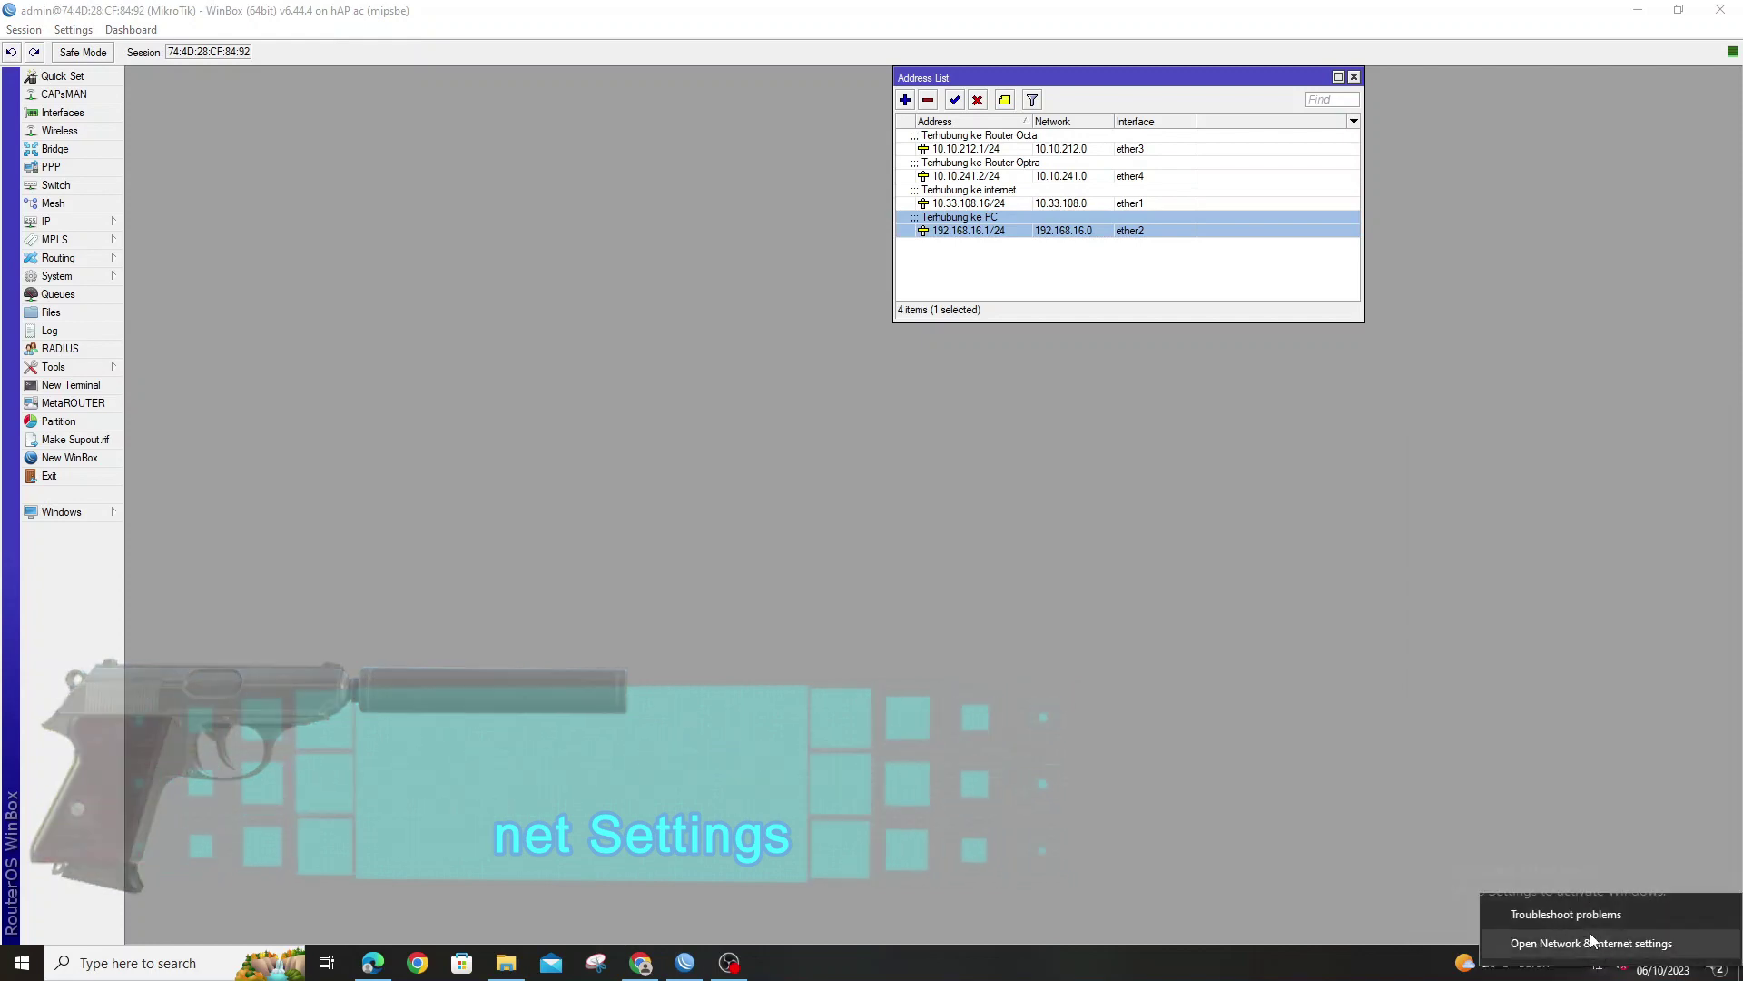
{"action": "left_click", "coordinate": [1589, 943]}
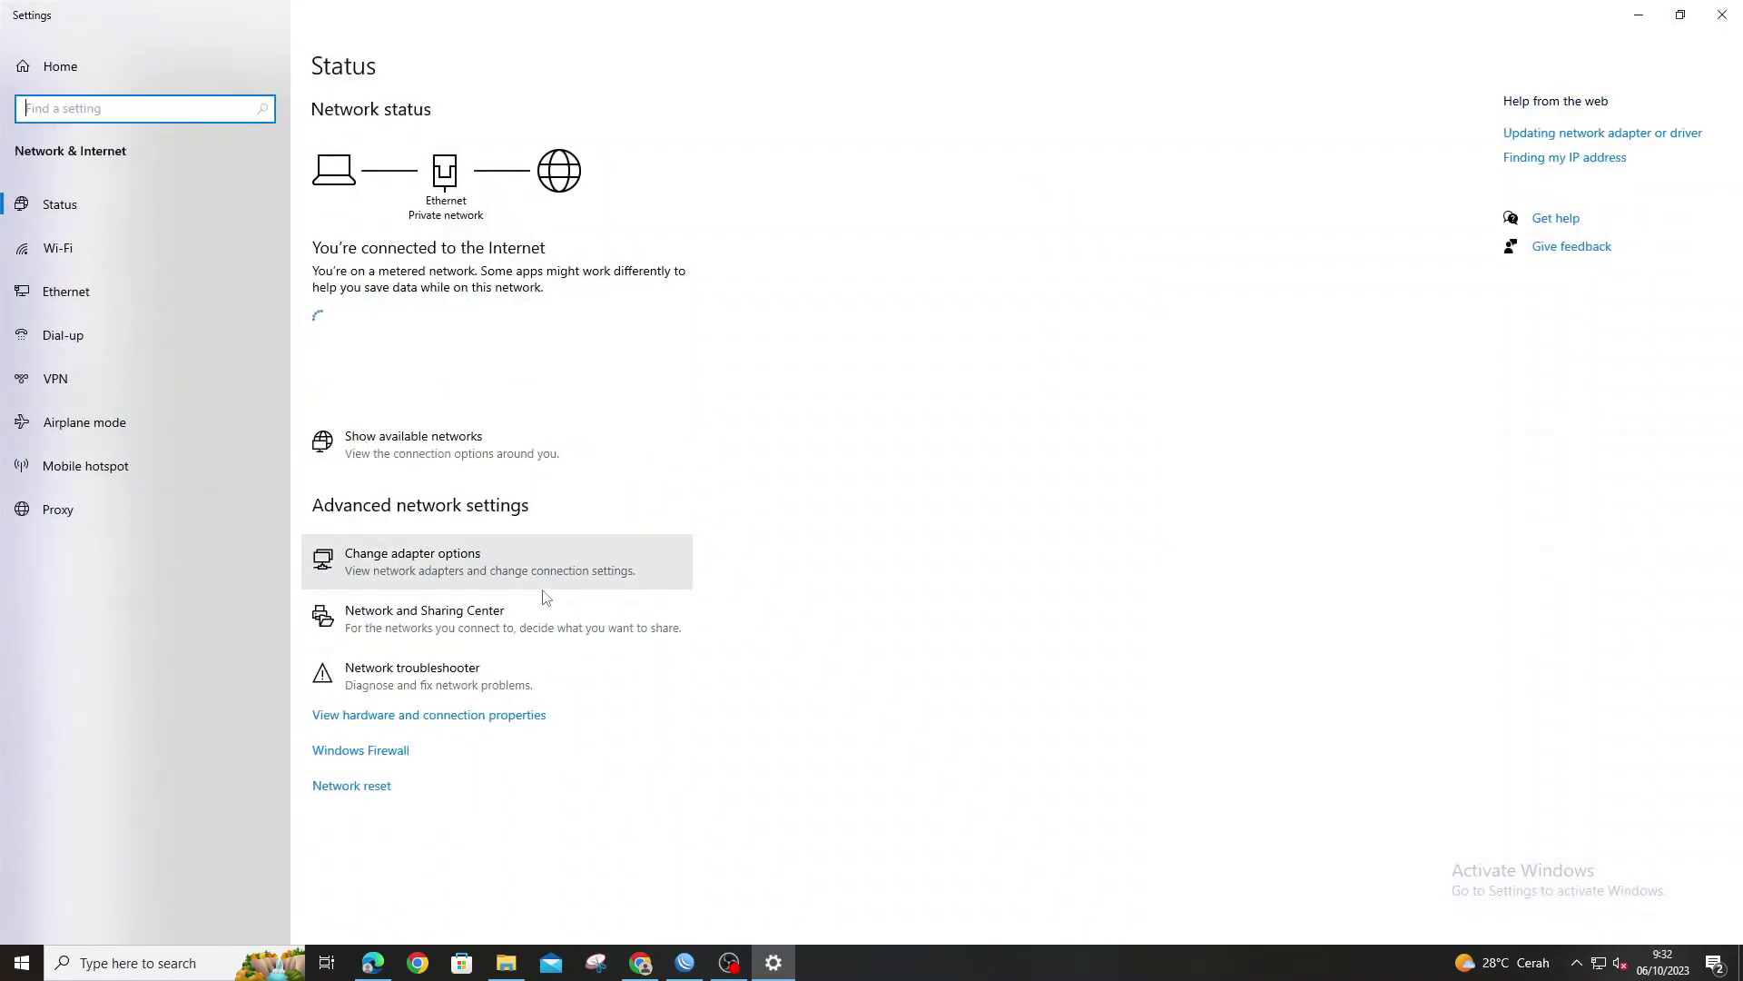
{"action": "left_click", "coordinate": [473, 580]}
{"action": "left_click", "coordinate": [508, 380]}
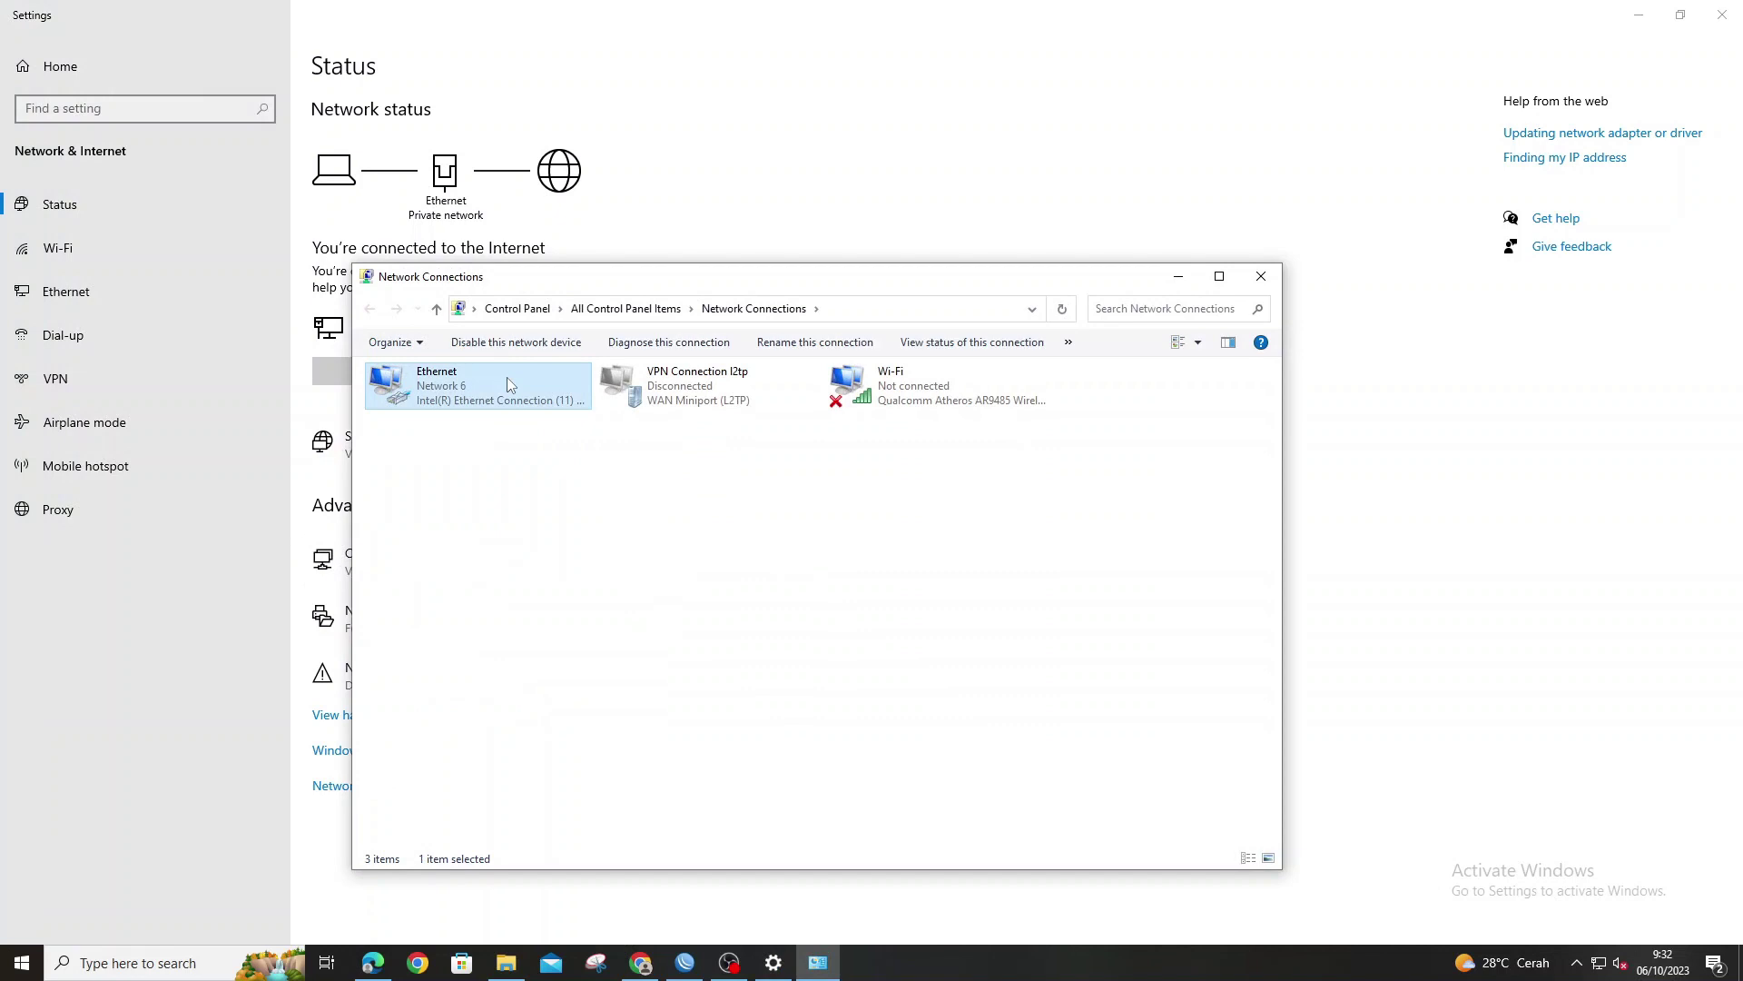
{"action": "right_click", "coordinate": [508, 379]}
{"action": "left_click", "coordinate": [577, 551]}
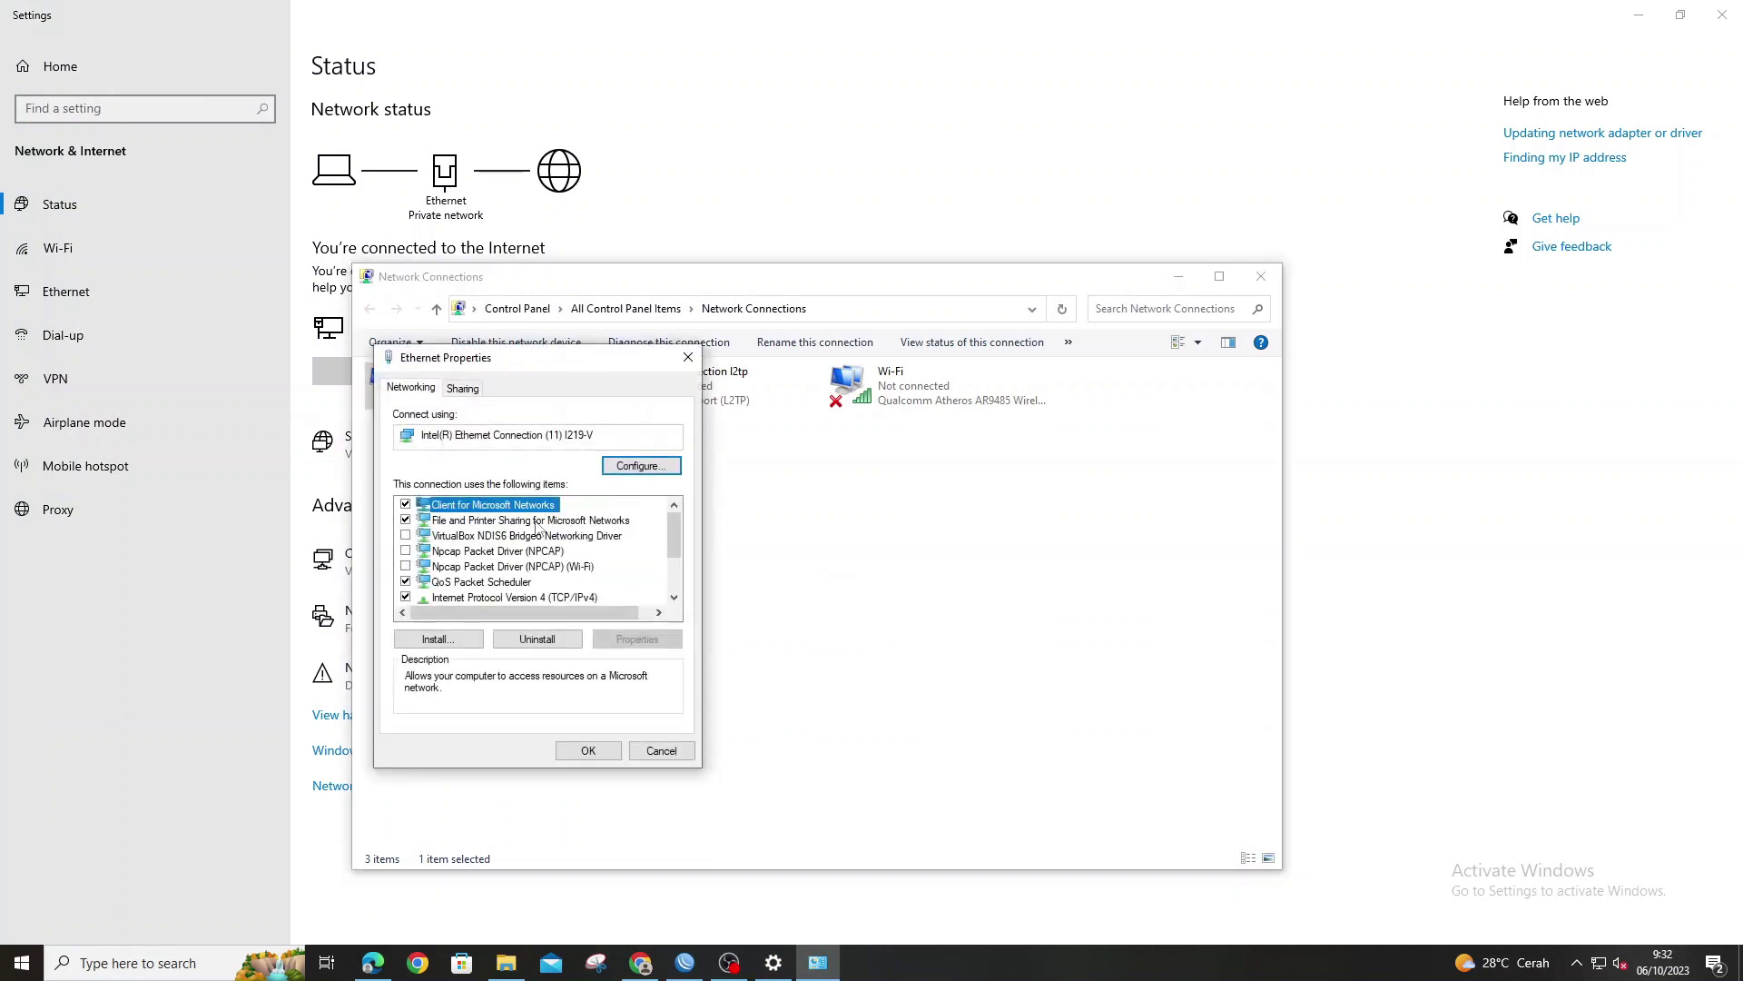
- Check the Ethernet adapter's IPv4 address, gateway and DNS settings, close the network dialogs, and return to WinBox
{"action": "left_click", "coordinate": [551, 597]}
{"action": "left_click", "coordinate": [610, 640]}
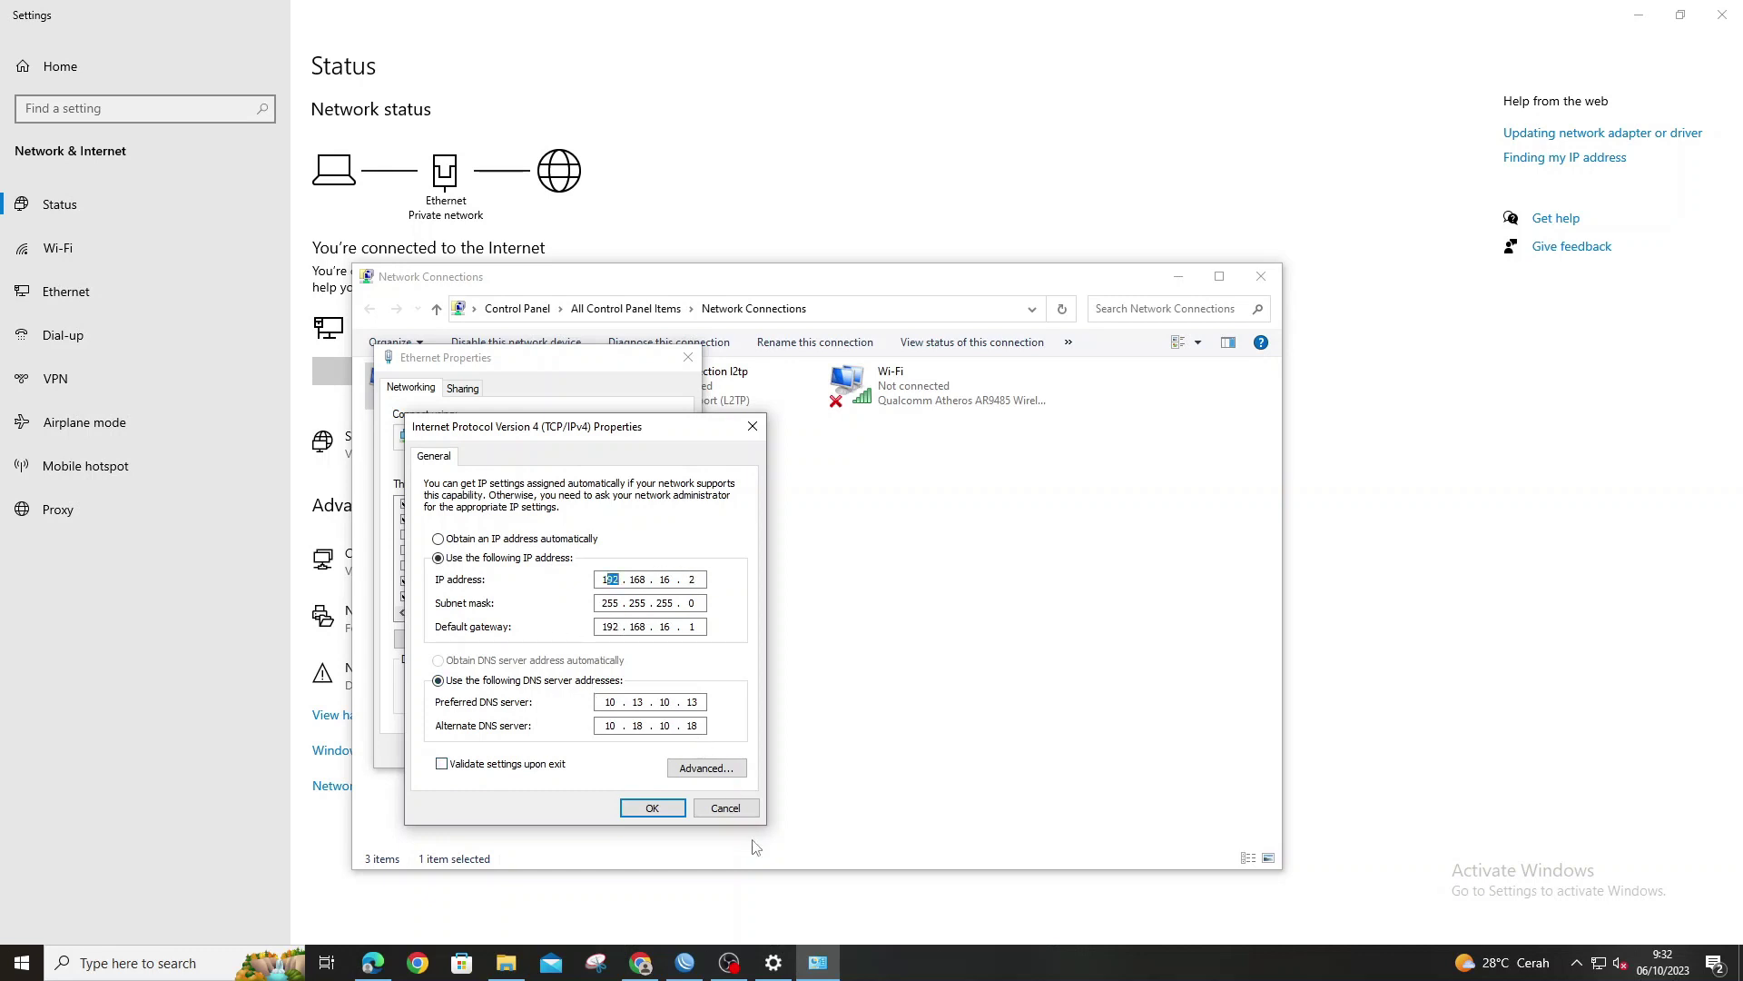
{"action": "left_click", "coordinate": [753, 426]}
{"action": "left_click", "coordinate": [688, 357]}
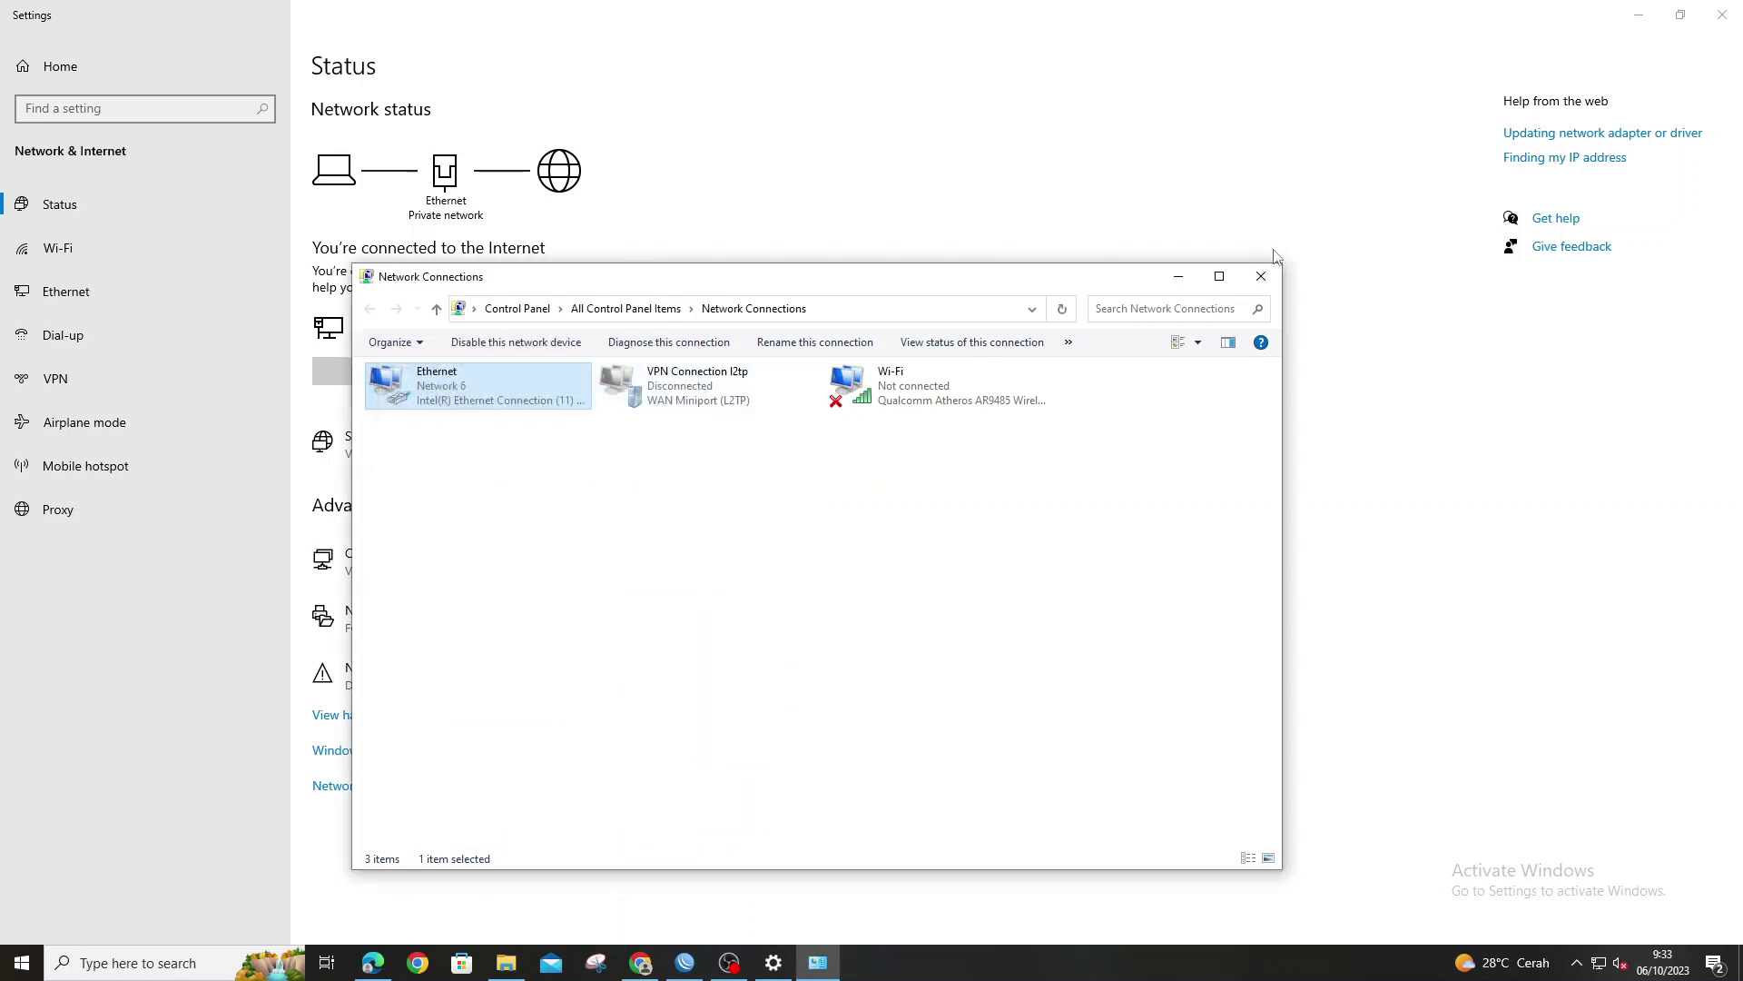
{"action": "left_click", "coordinate": [1261, 276]}
{"action": "left_click", "coordinate": [1639, 15]}
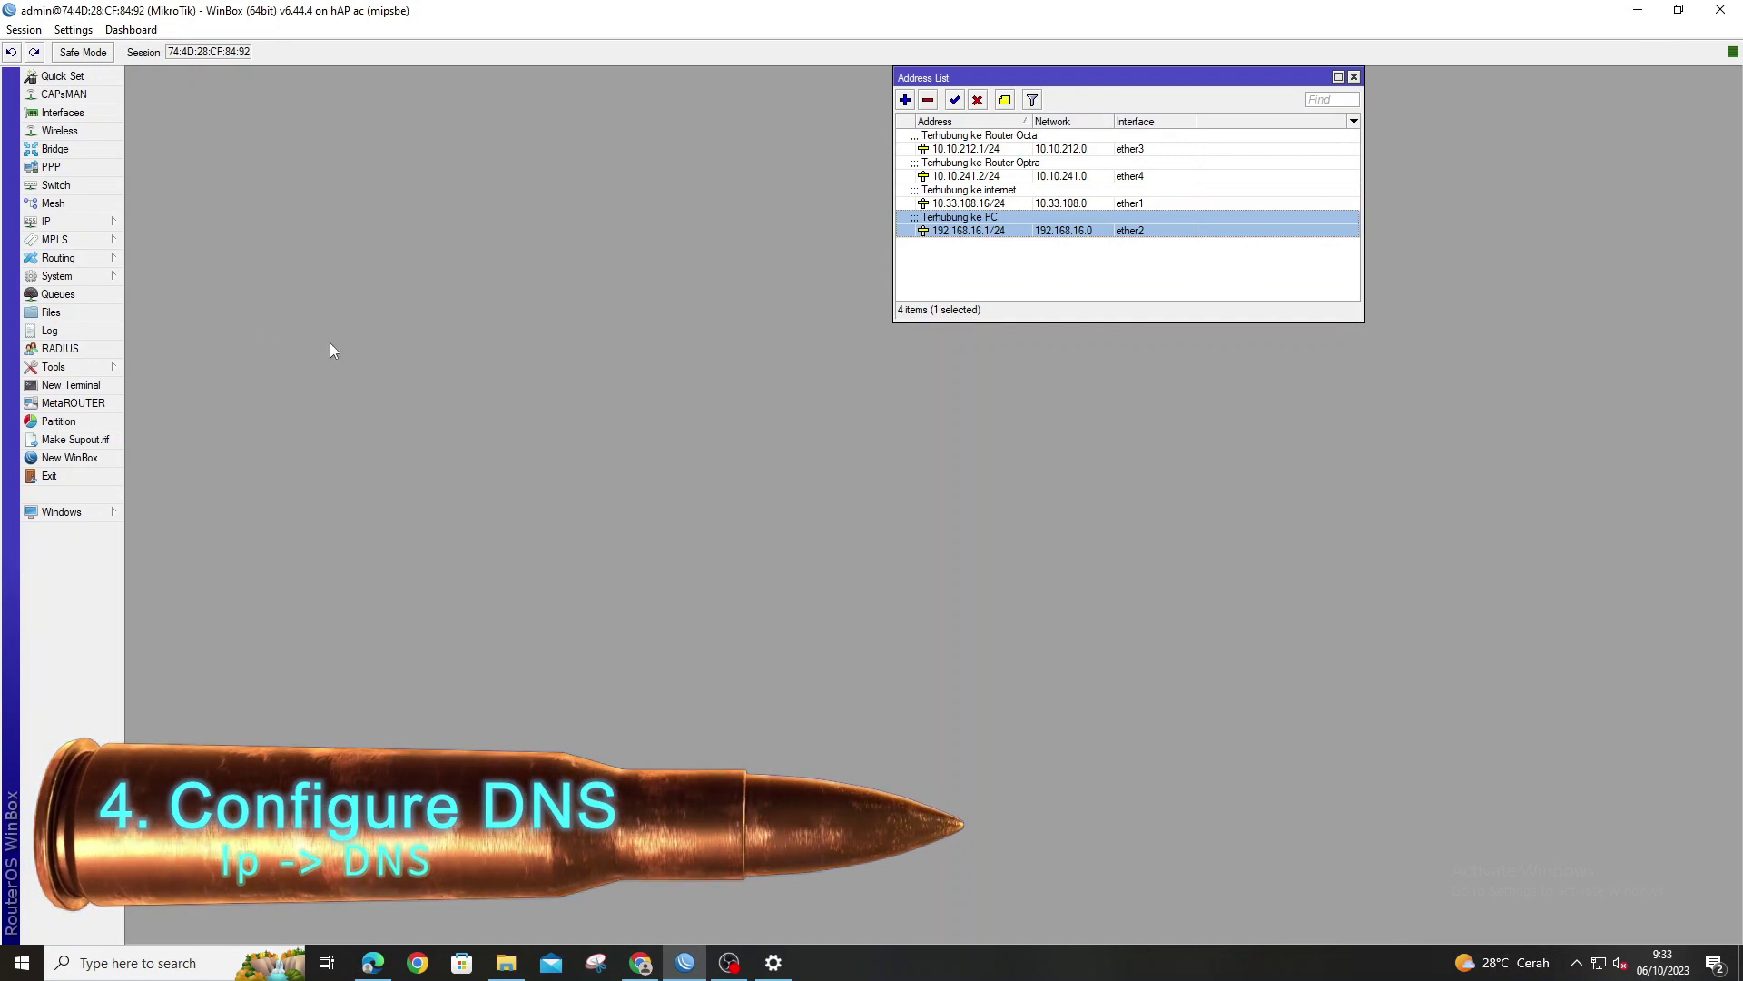
- Review the DNS servers configured on the router and close the DNS settings
{"action": "left_click", "coordinate": [45, 221]}
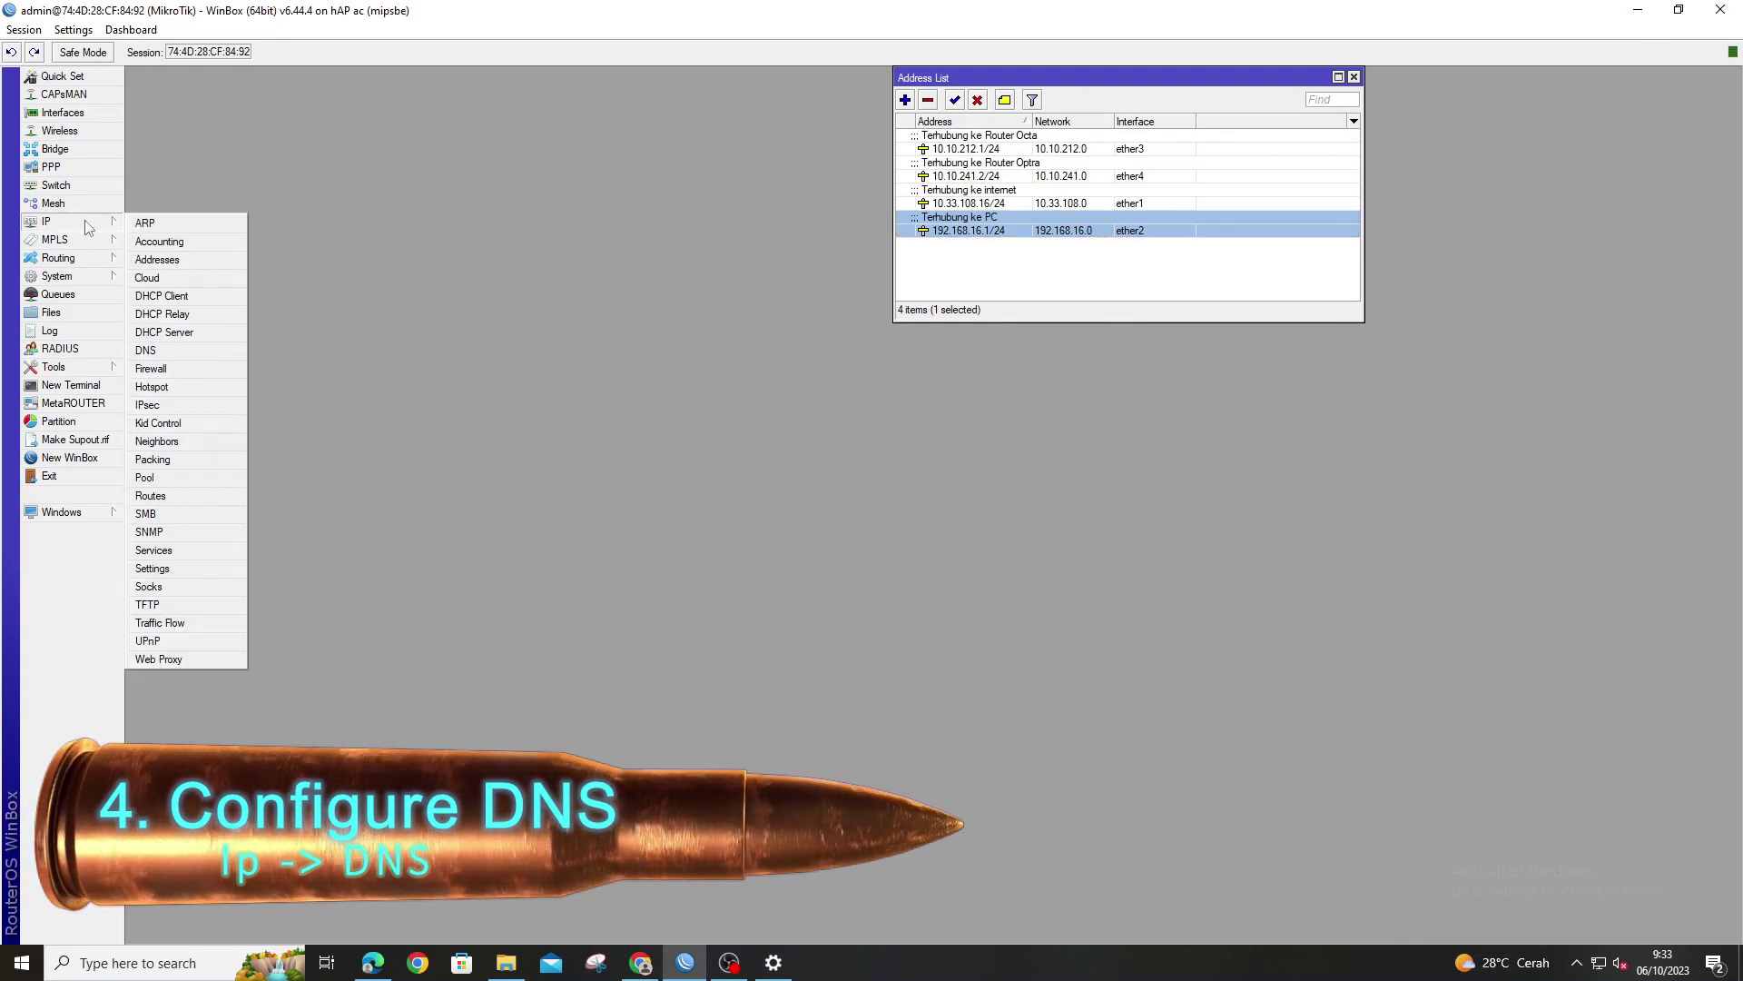
{"action": "left_click", "coordinate": [183, 351]}
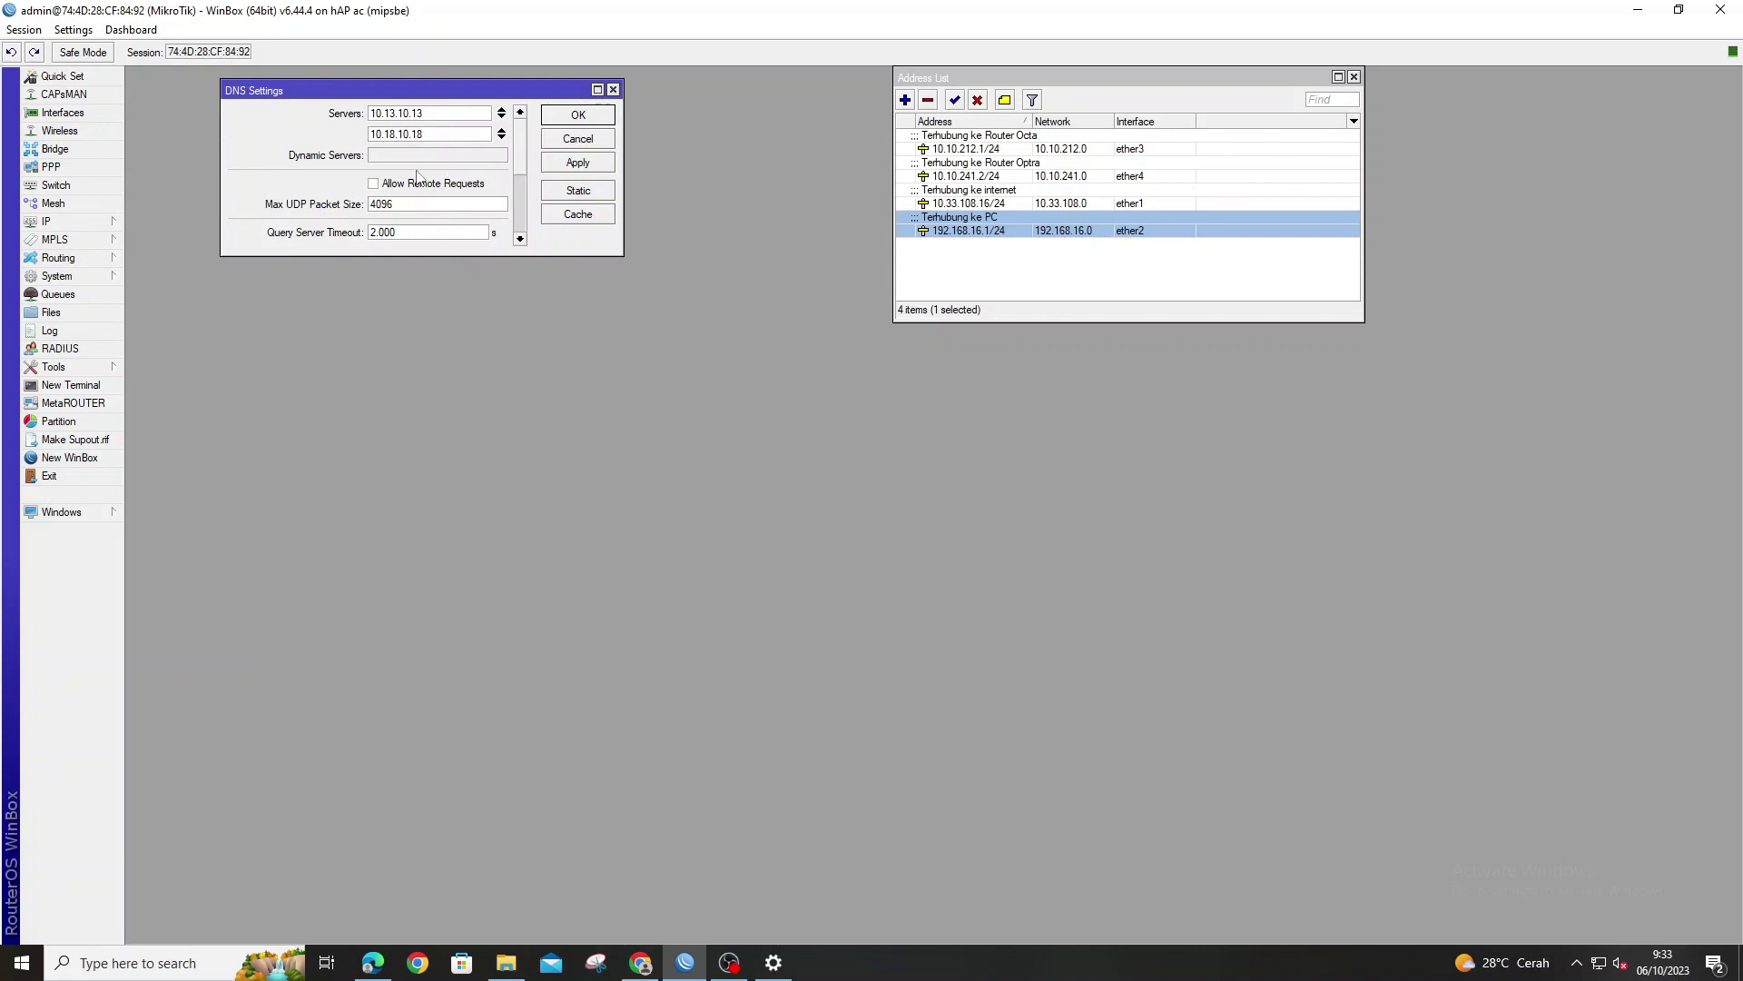
{"action": "left_click", "coordinate": [577, 115]}
- Check the chain, out interface and action of the firewall's srcnat rule, keeping ether1 selected as out interface, and close the firewall
{"action": "left_click", "coordinate": [103, 280]}
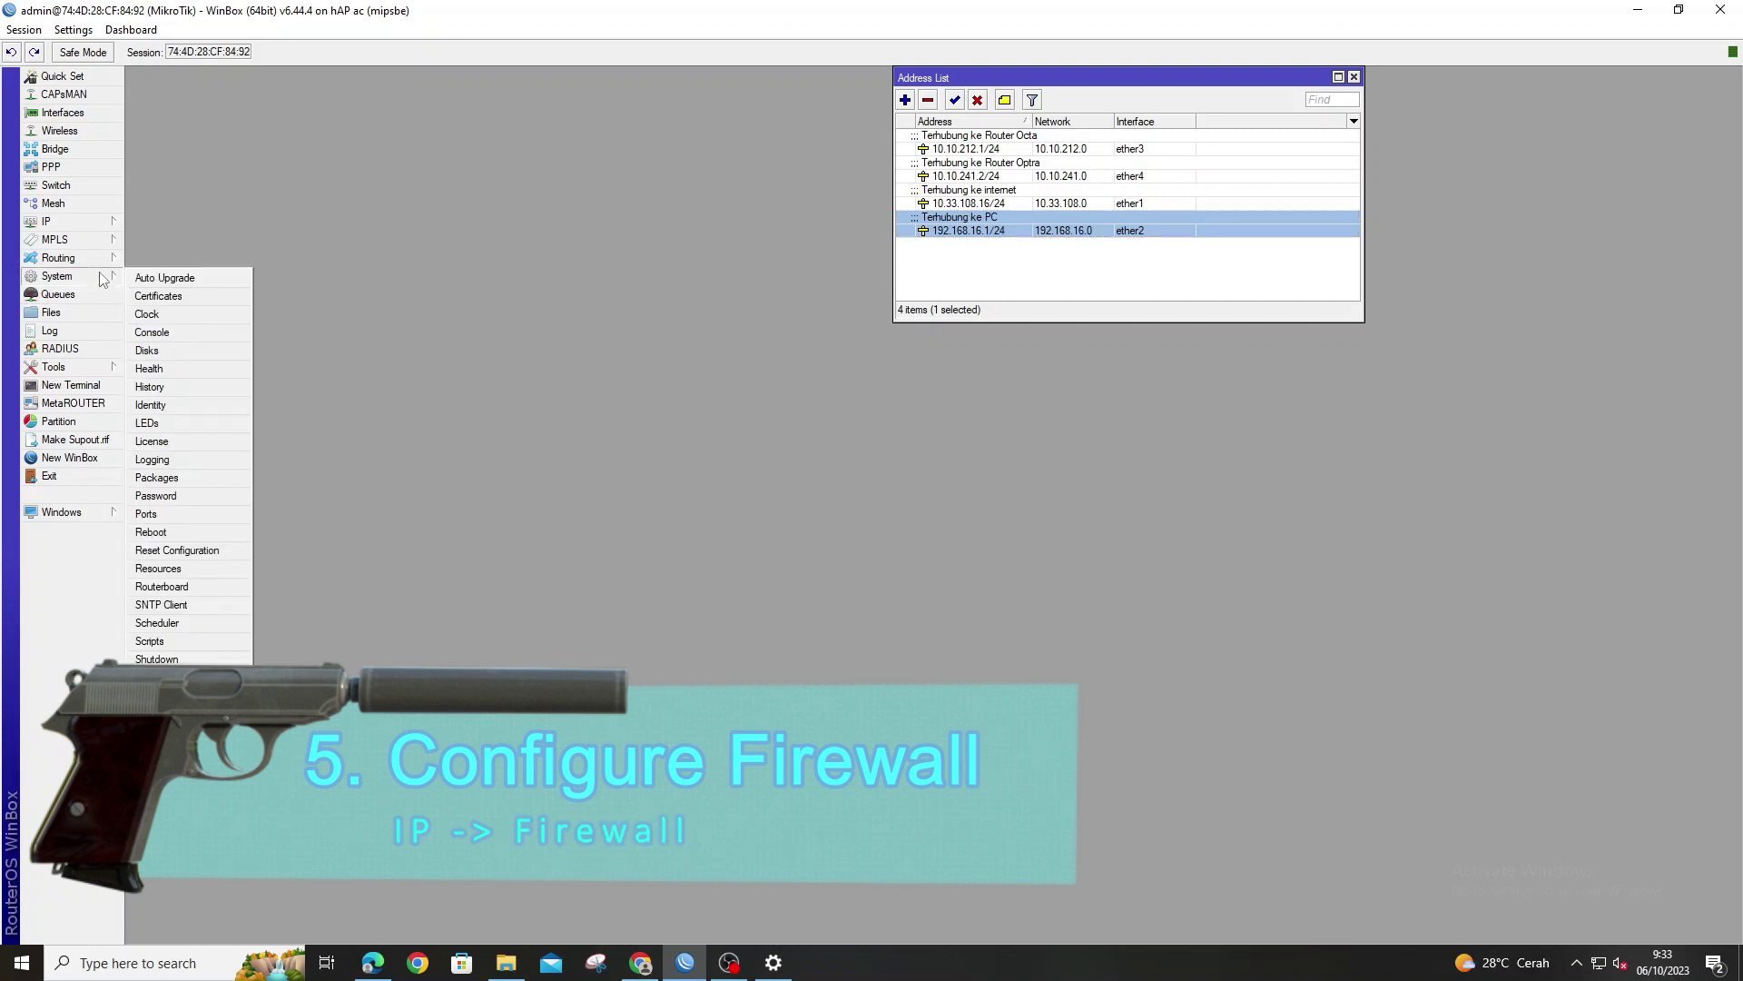
{"action": "left_click", "coordinate": [69, 222]}
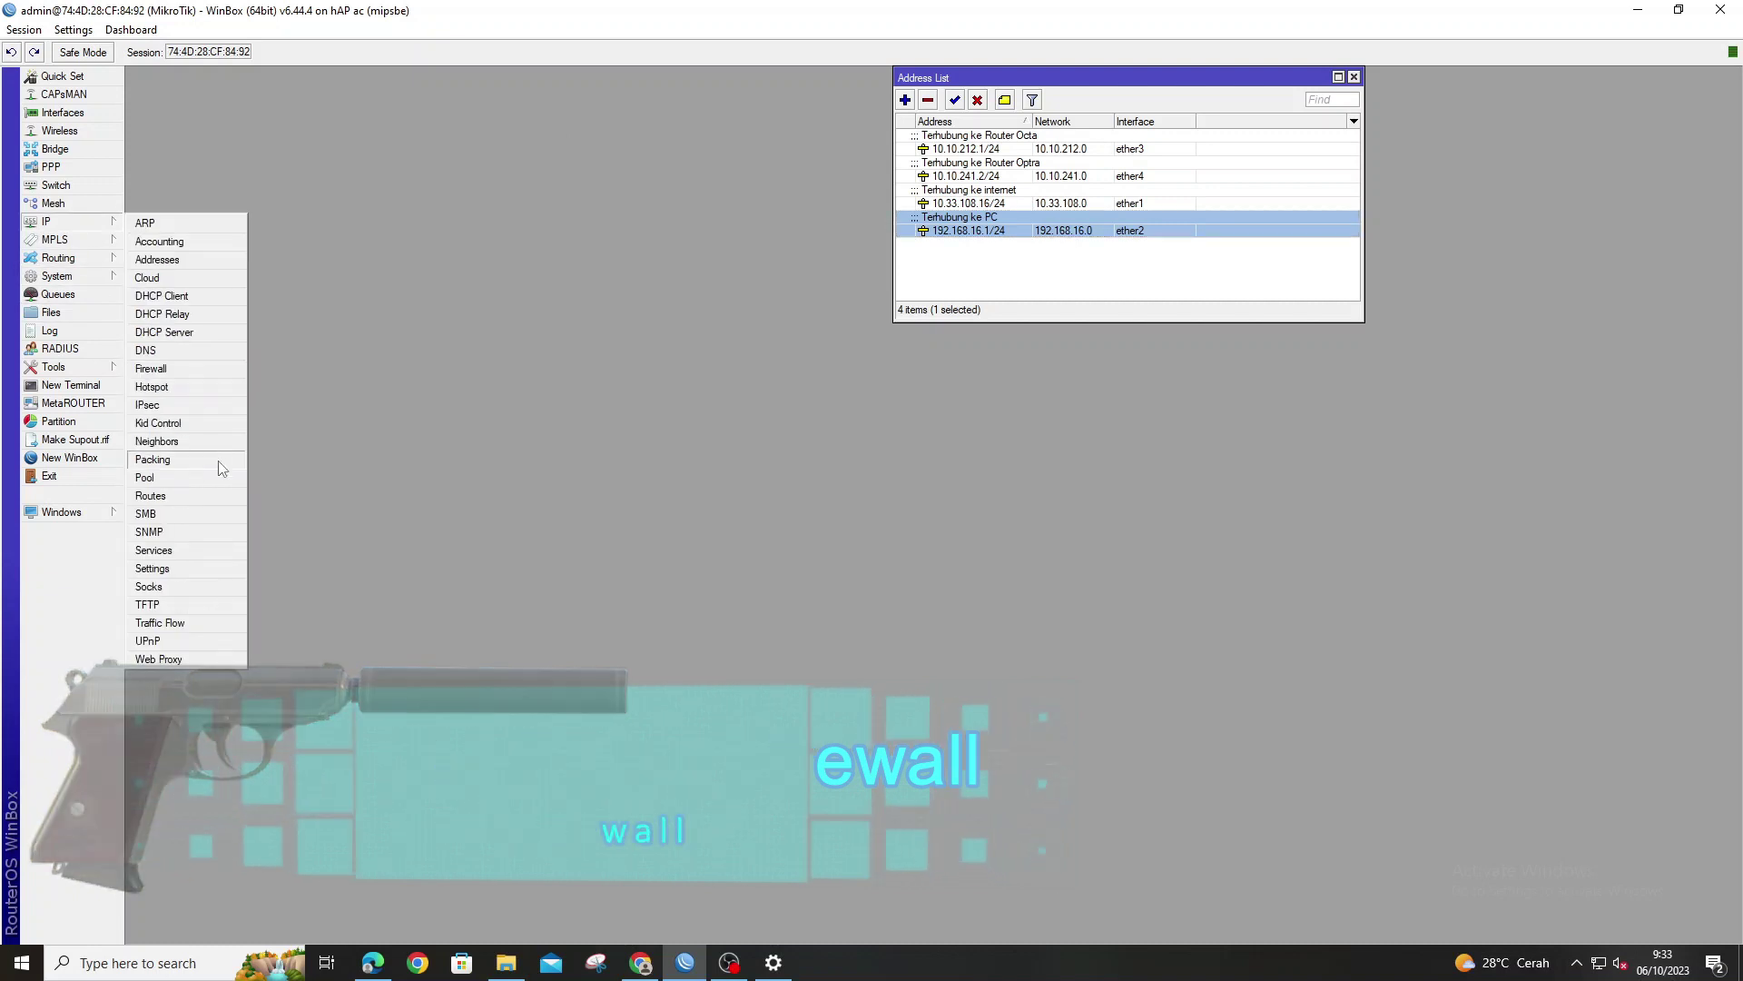
{"action": "left_click", "coordinate": [198, 372]}
{"action": "left_click", "coordinate": [289, 348]}
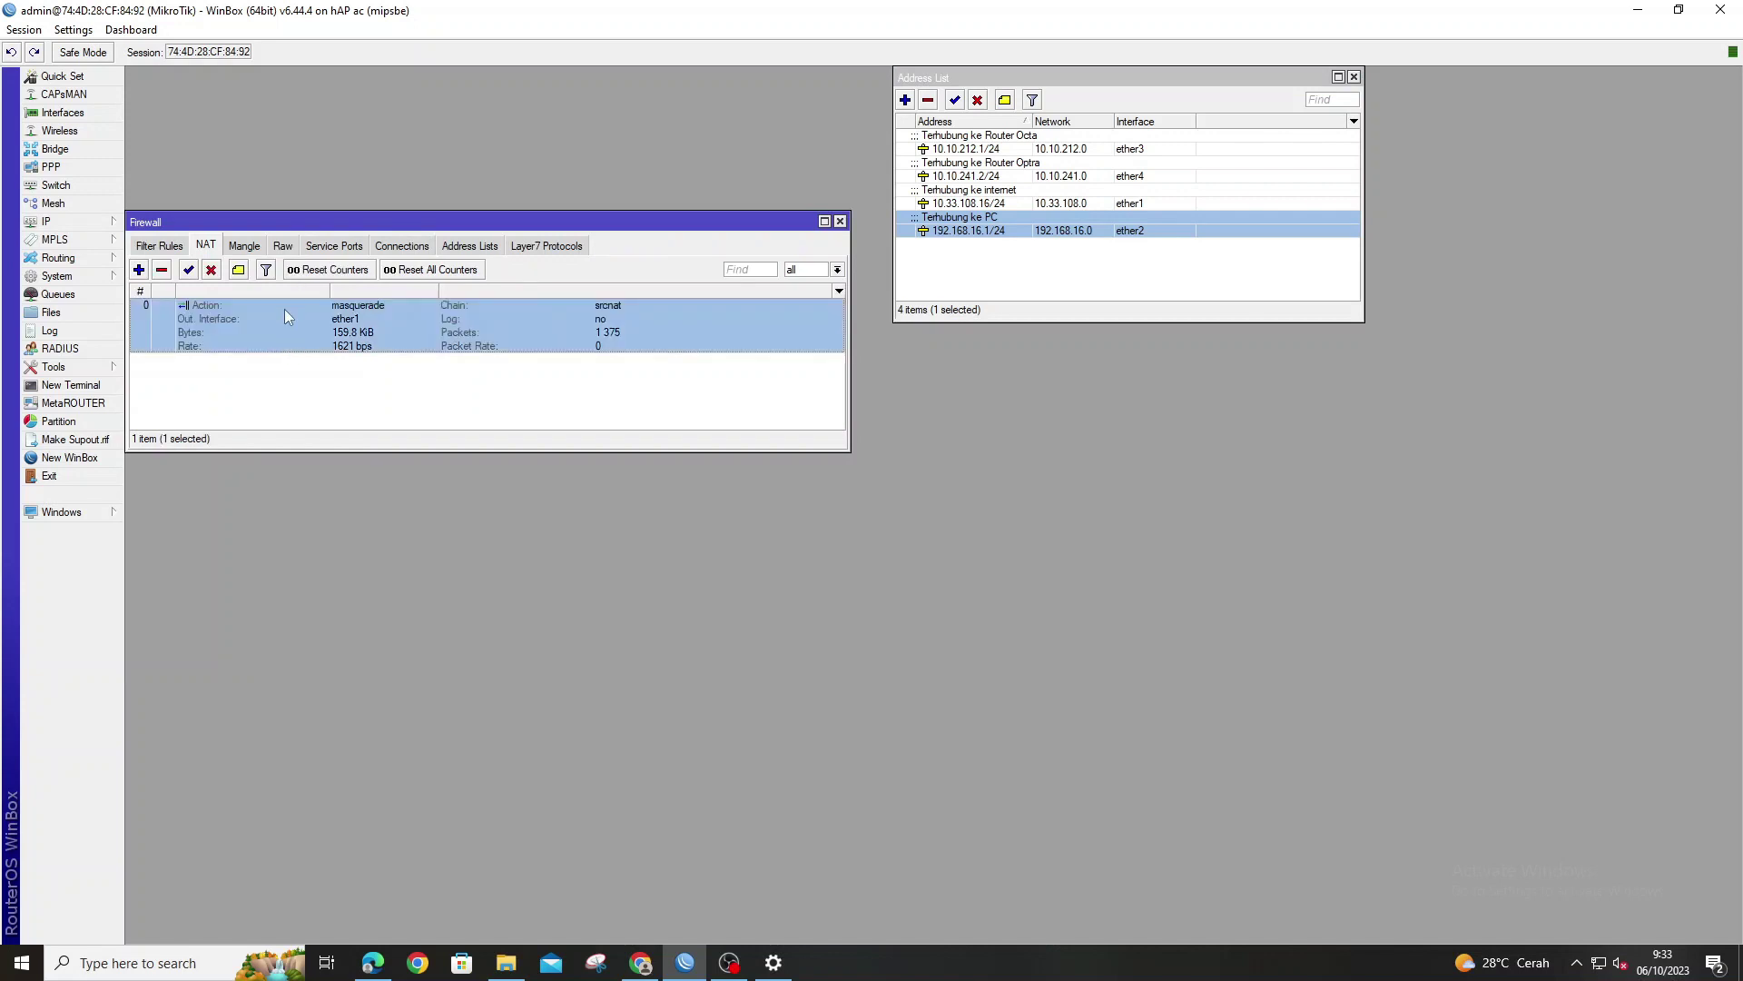
{"action": "double_click", "coordinate": [285, 307]}
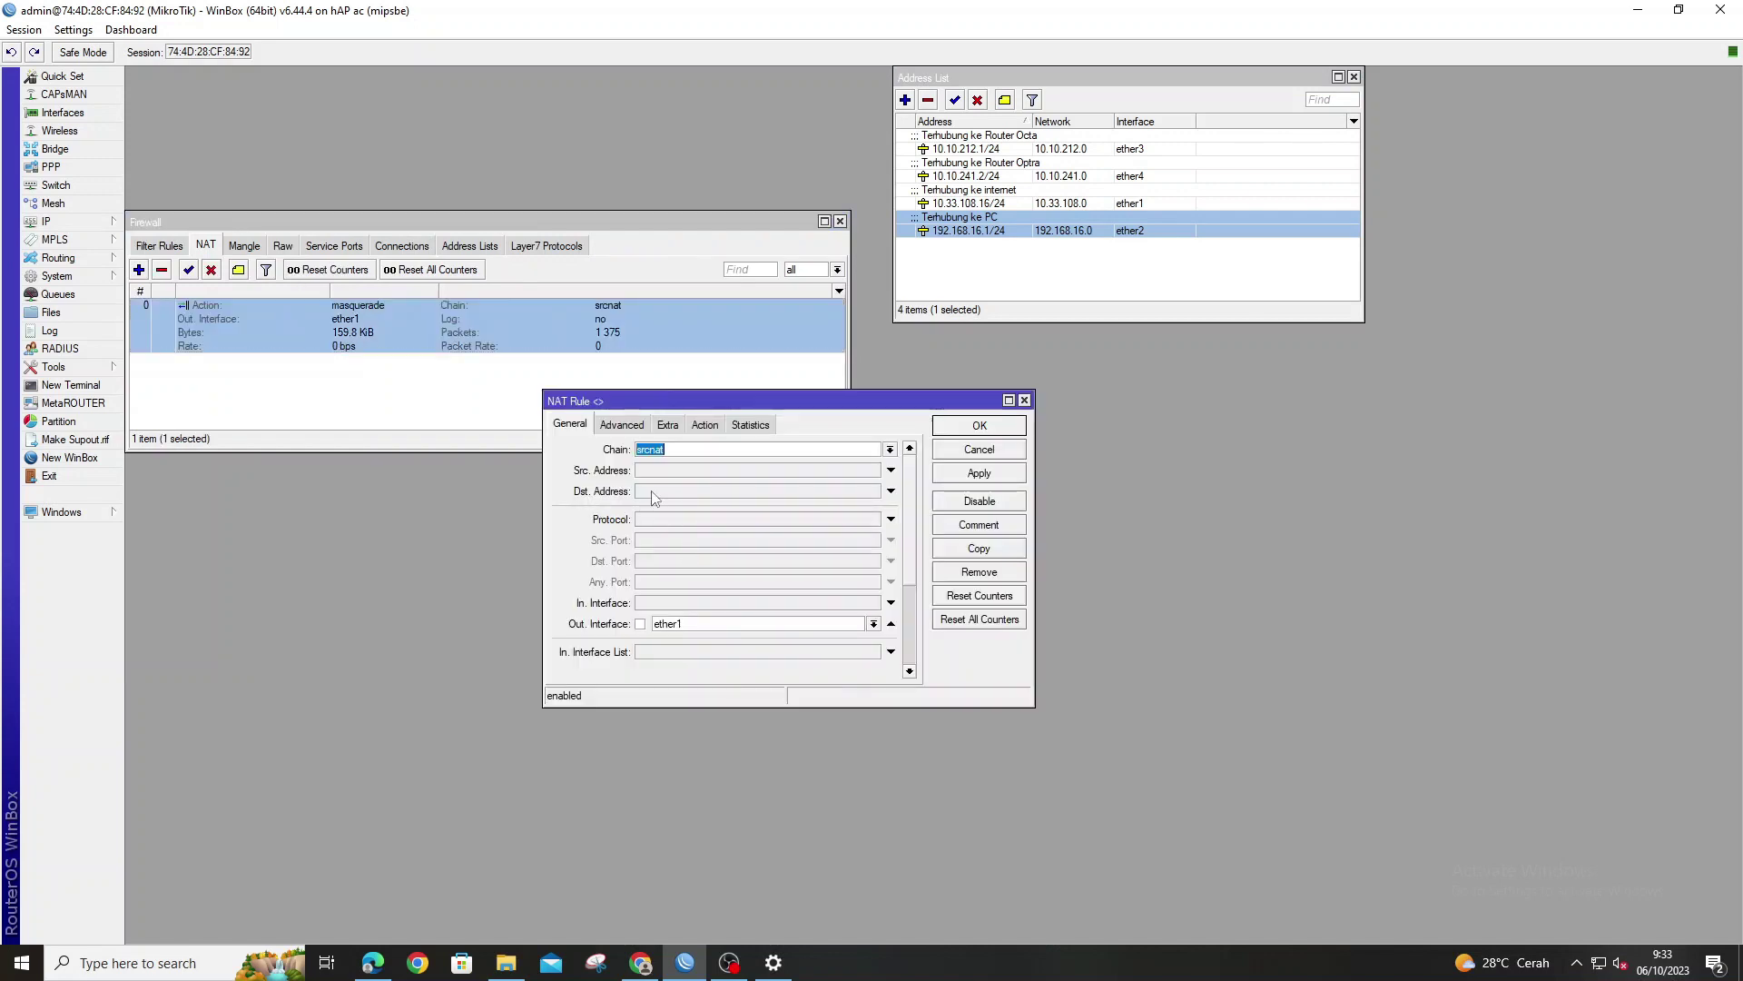
{"action": "scroll", "coordinate": [703, 622], "scroll_direction": "down", "scroll_amount": 1}
{"action": "left_click", "coordinate": [719, 606]}
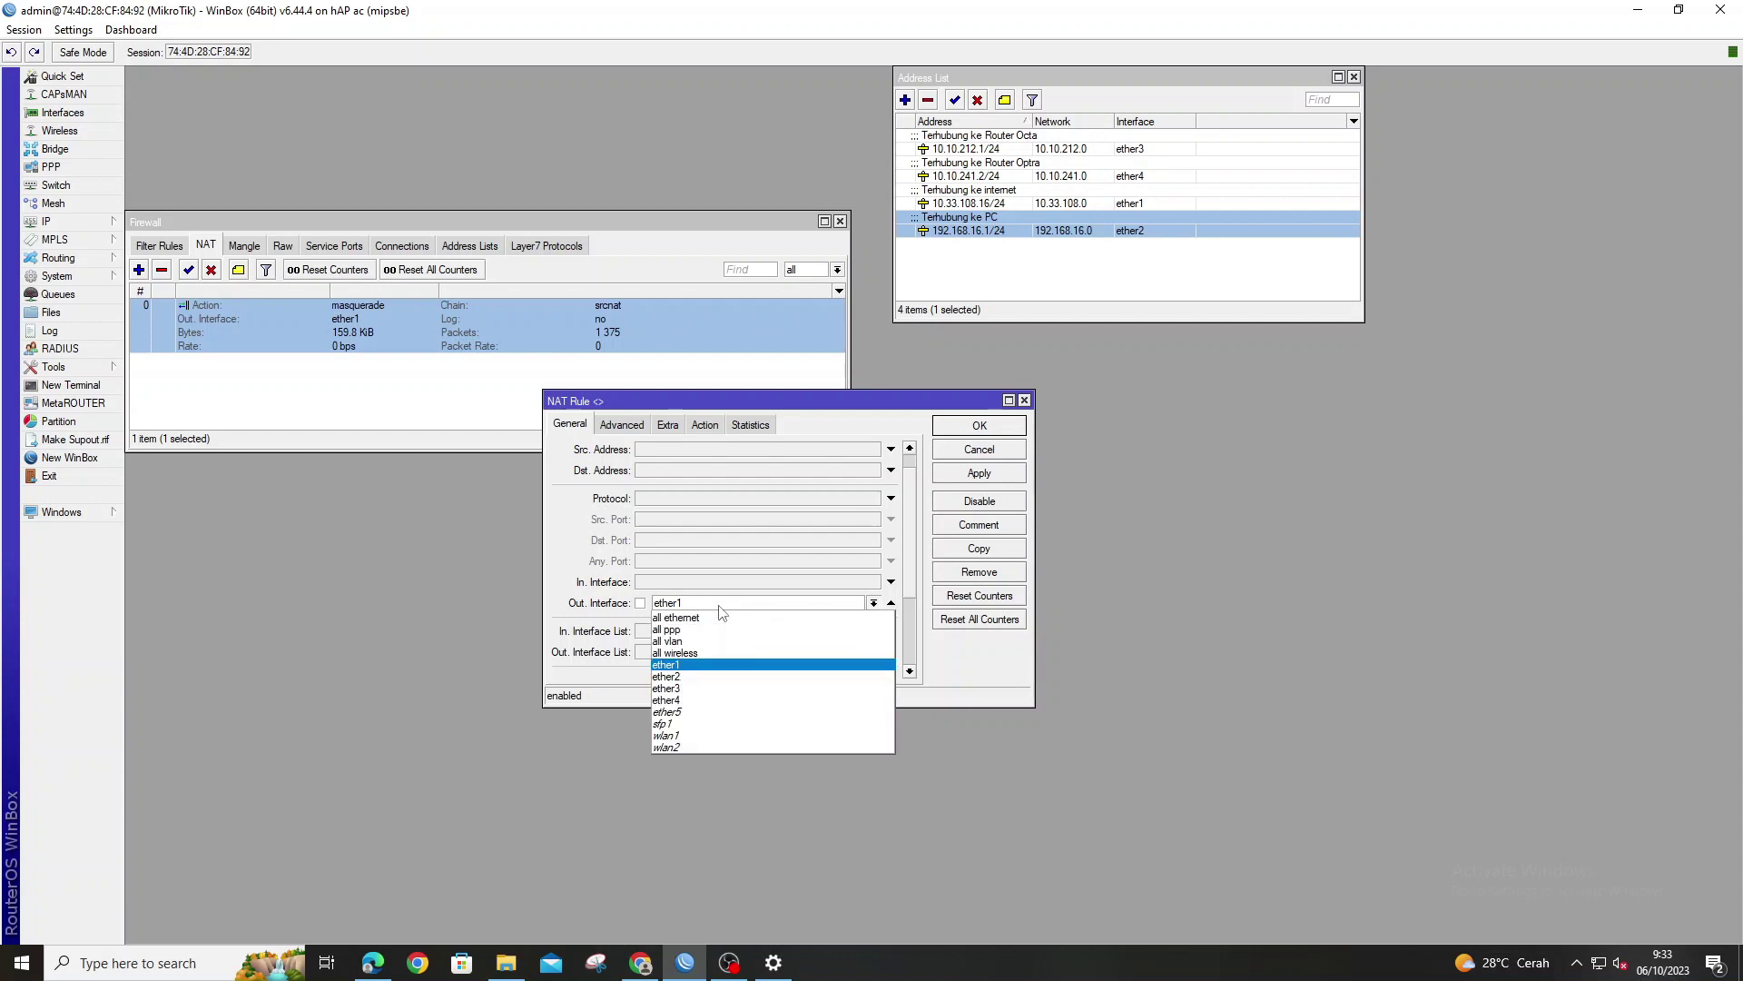
{"action": "left_click", "coordinate": [689, 666]}
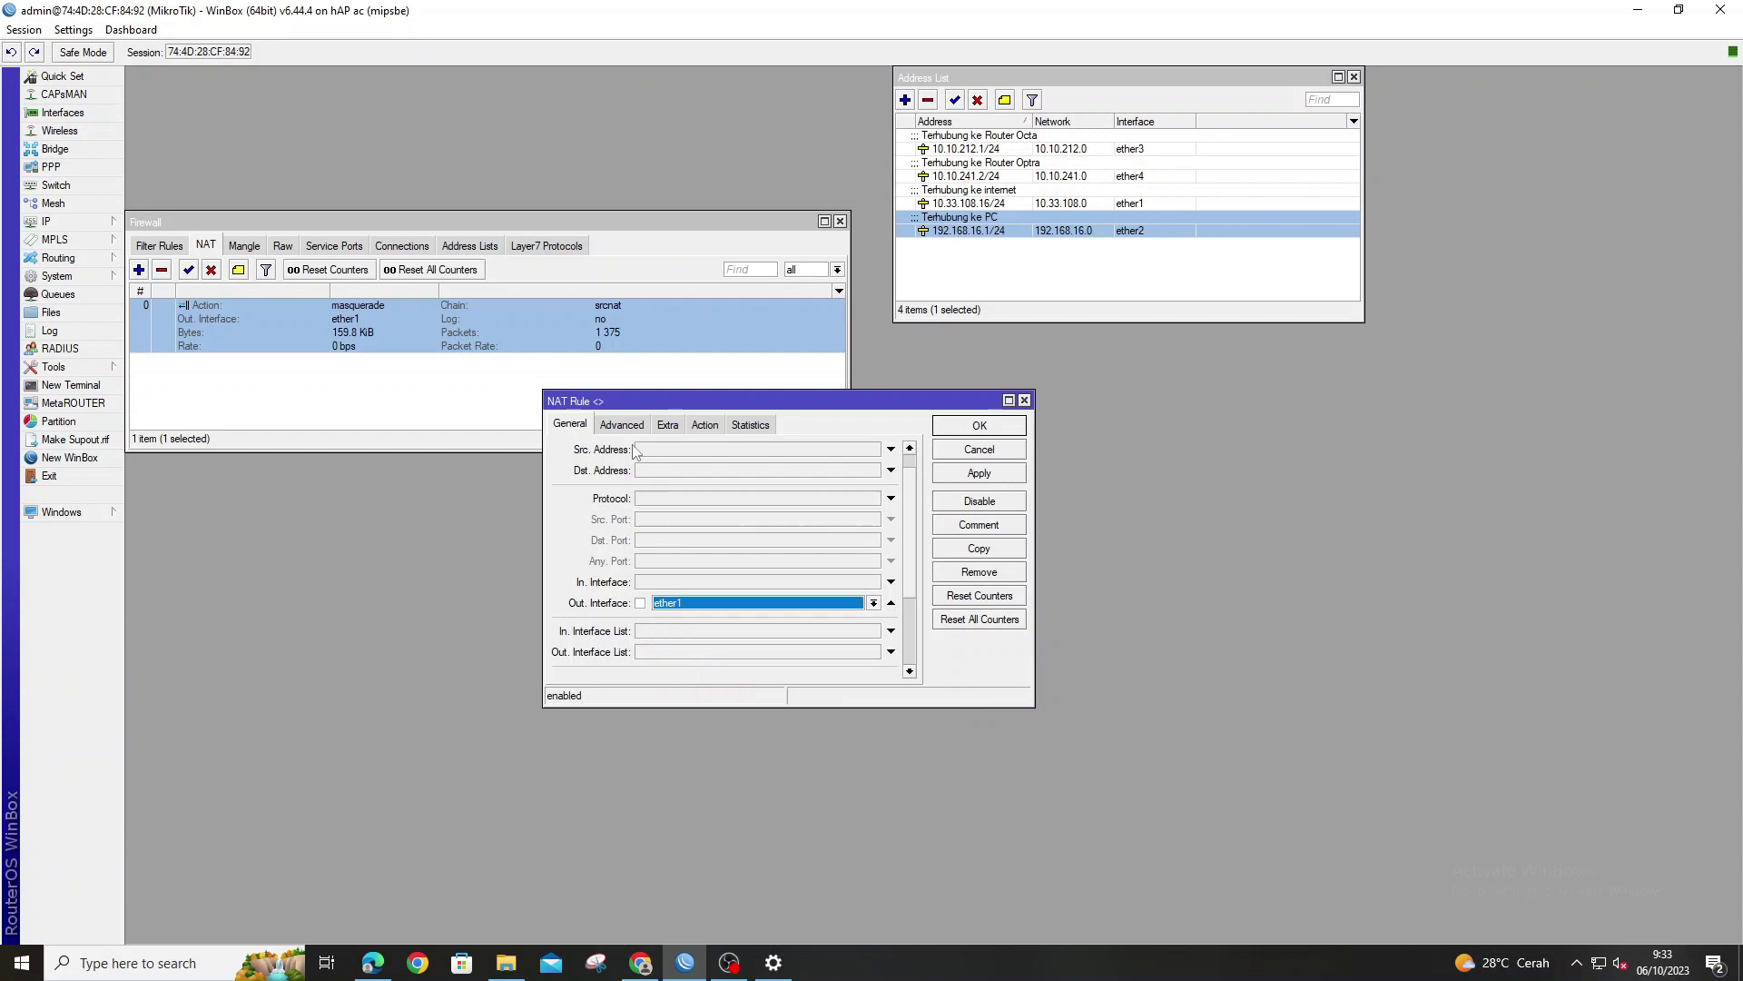
{"action": "left_click", "coordinate": [703, 425]}
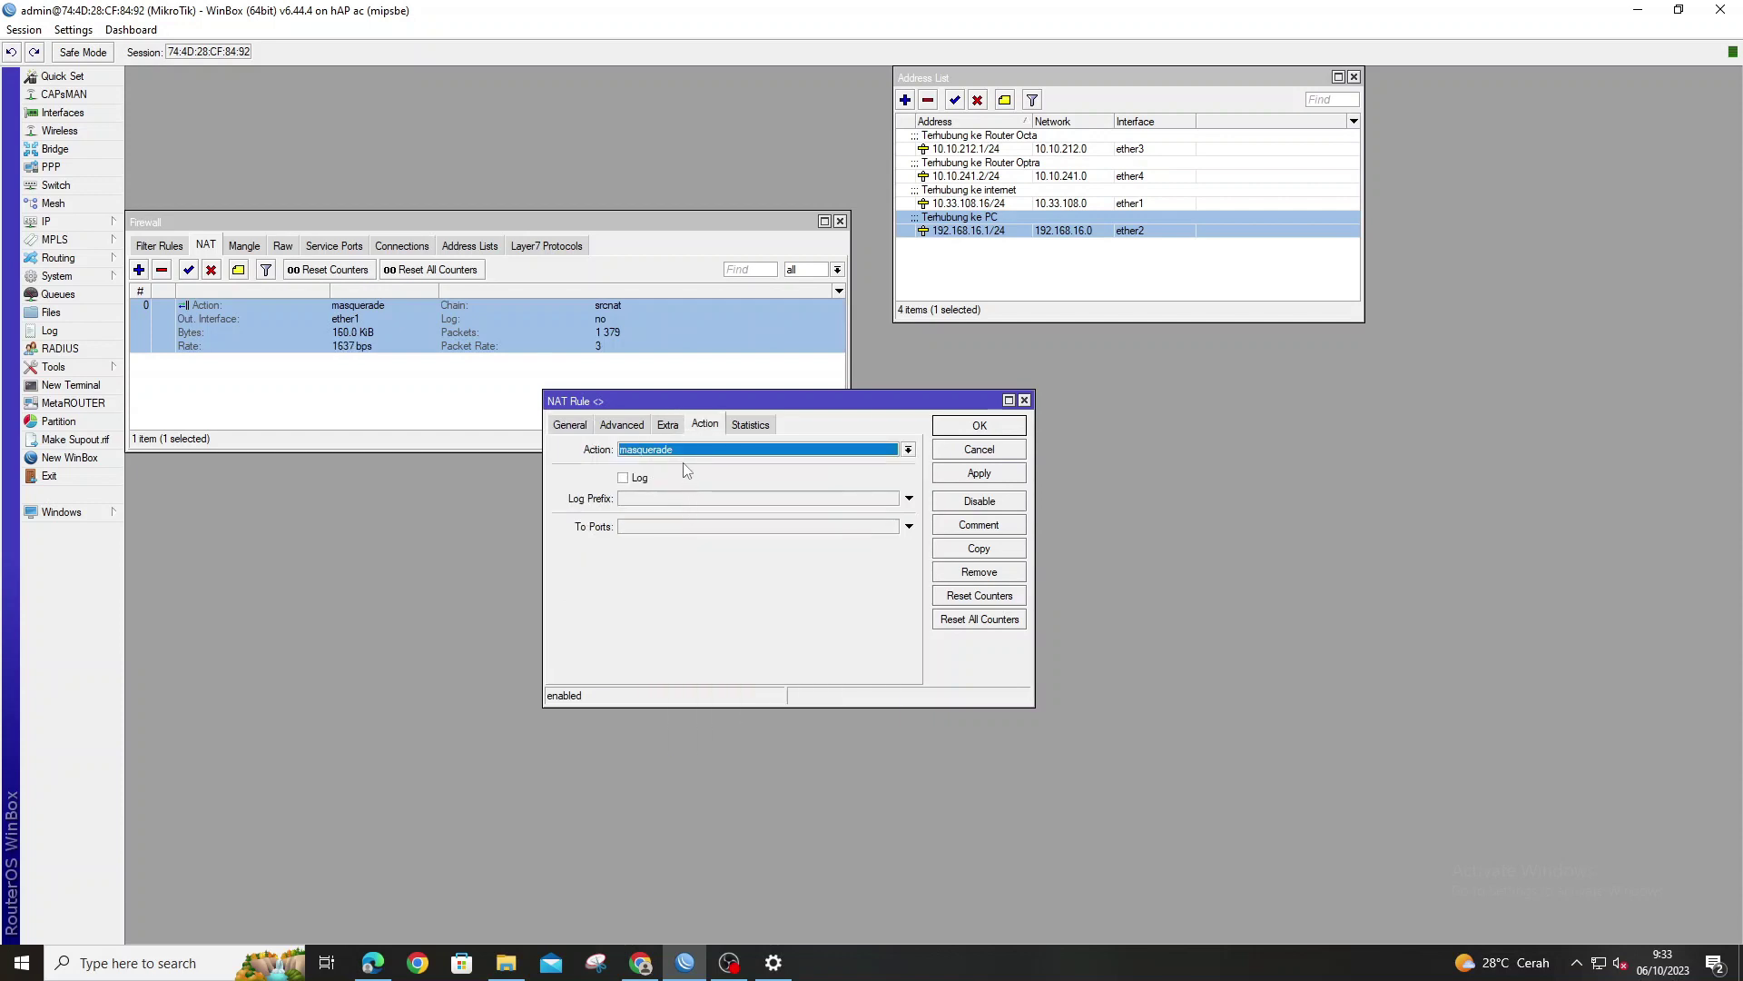
{"action": "left_click", "coordinate": [1024, 400]}
{"action": "left_click", "coordinate": [840, 222]}
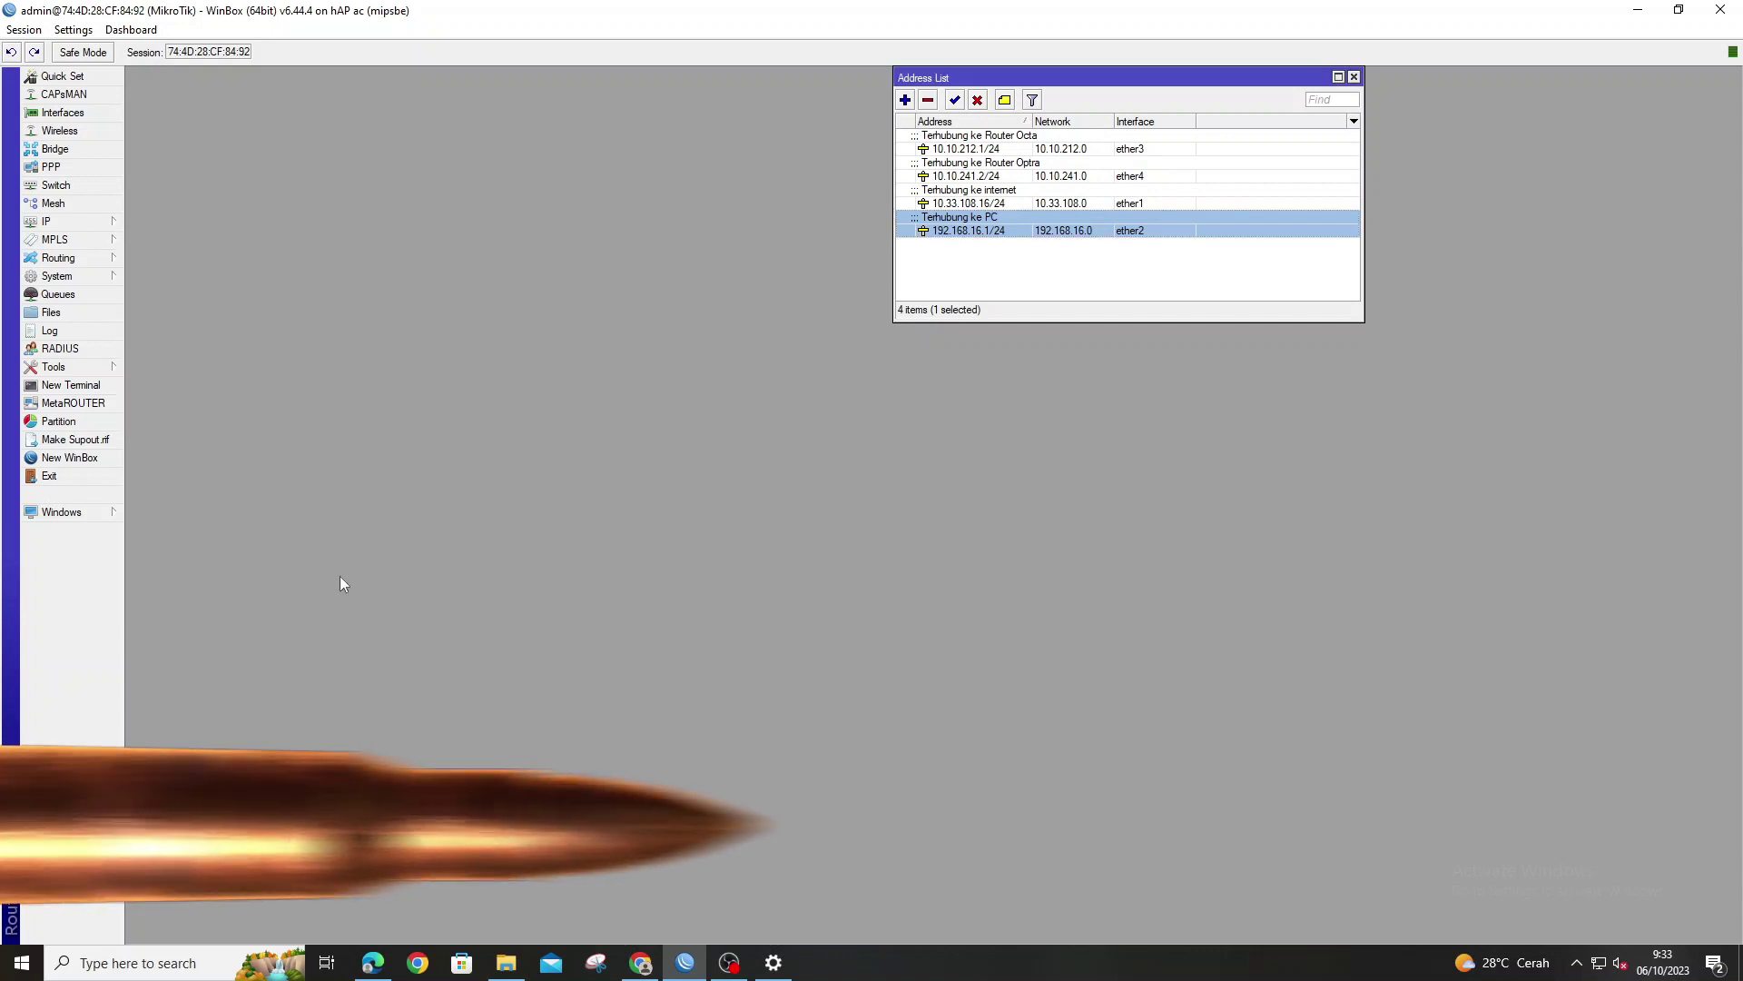
- Test the router's internet connection by pinging 8.8.8.8 in a new terminal, and stop the ping
{"action": "left_click", "coordinate": [81, 389]}
{"action": "type", "text": "ping "}
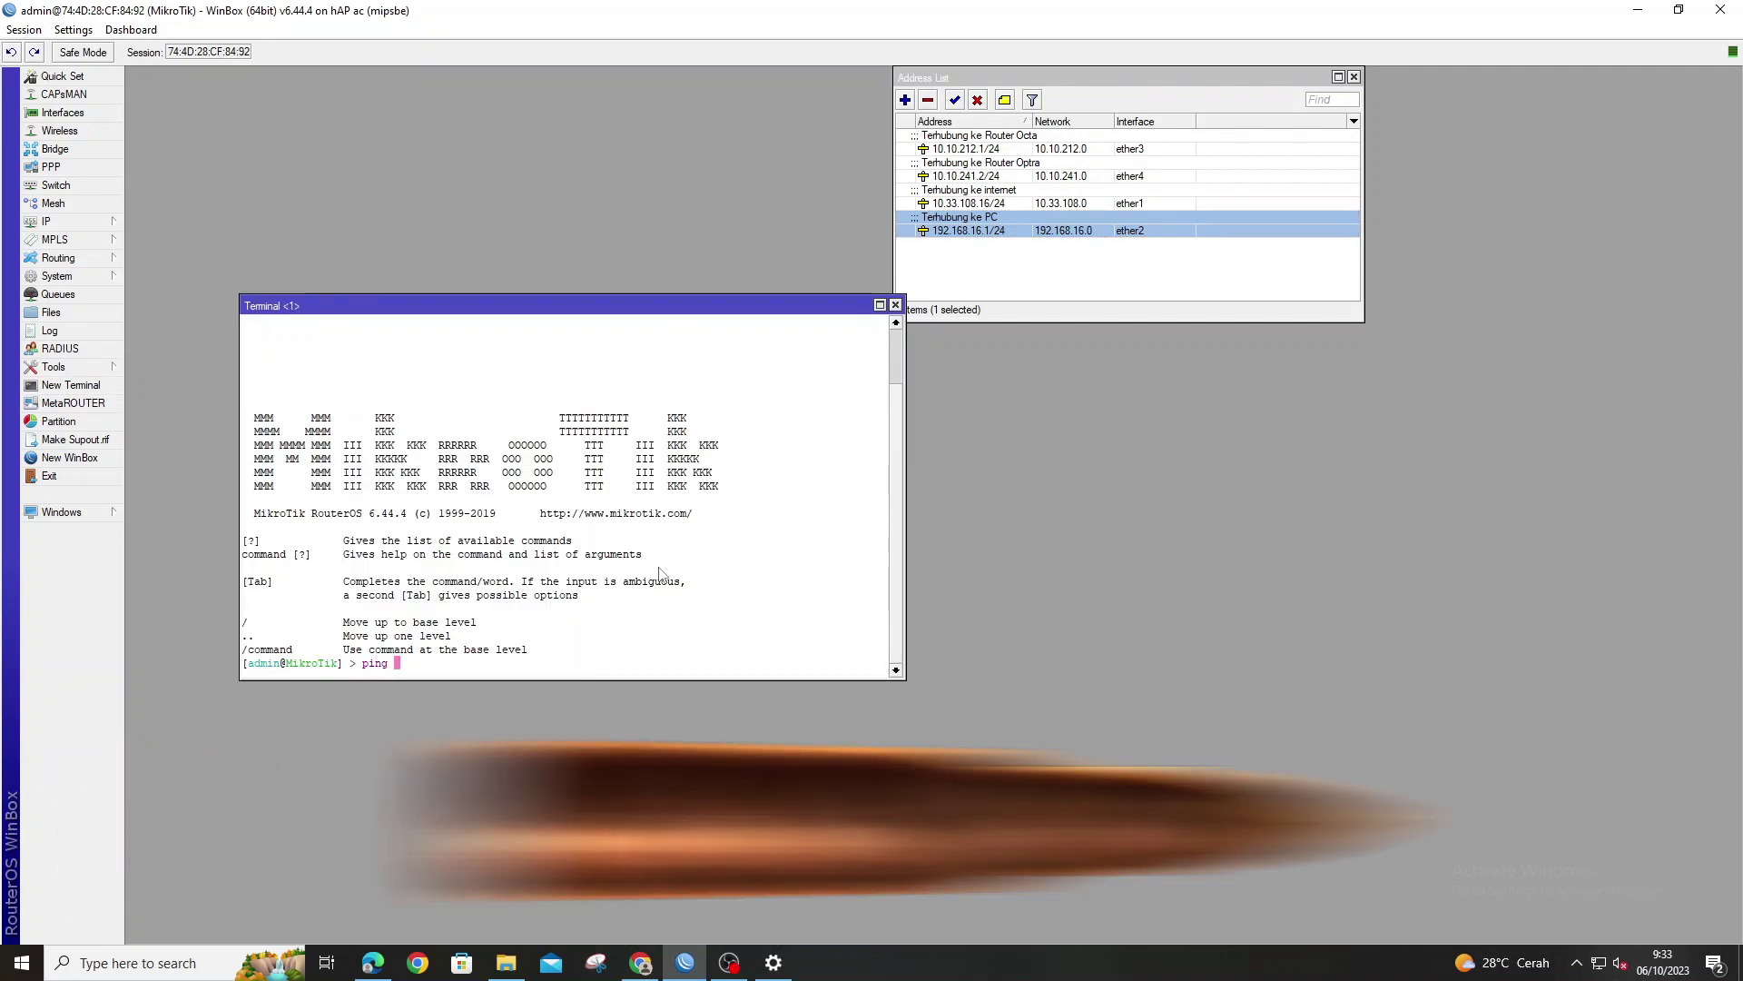
{"action": "type", "text": "80..8.8/"}
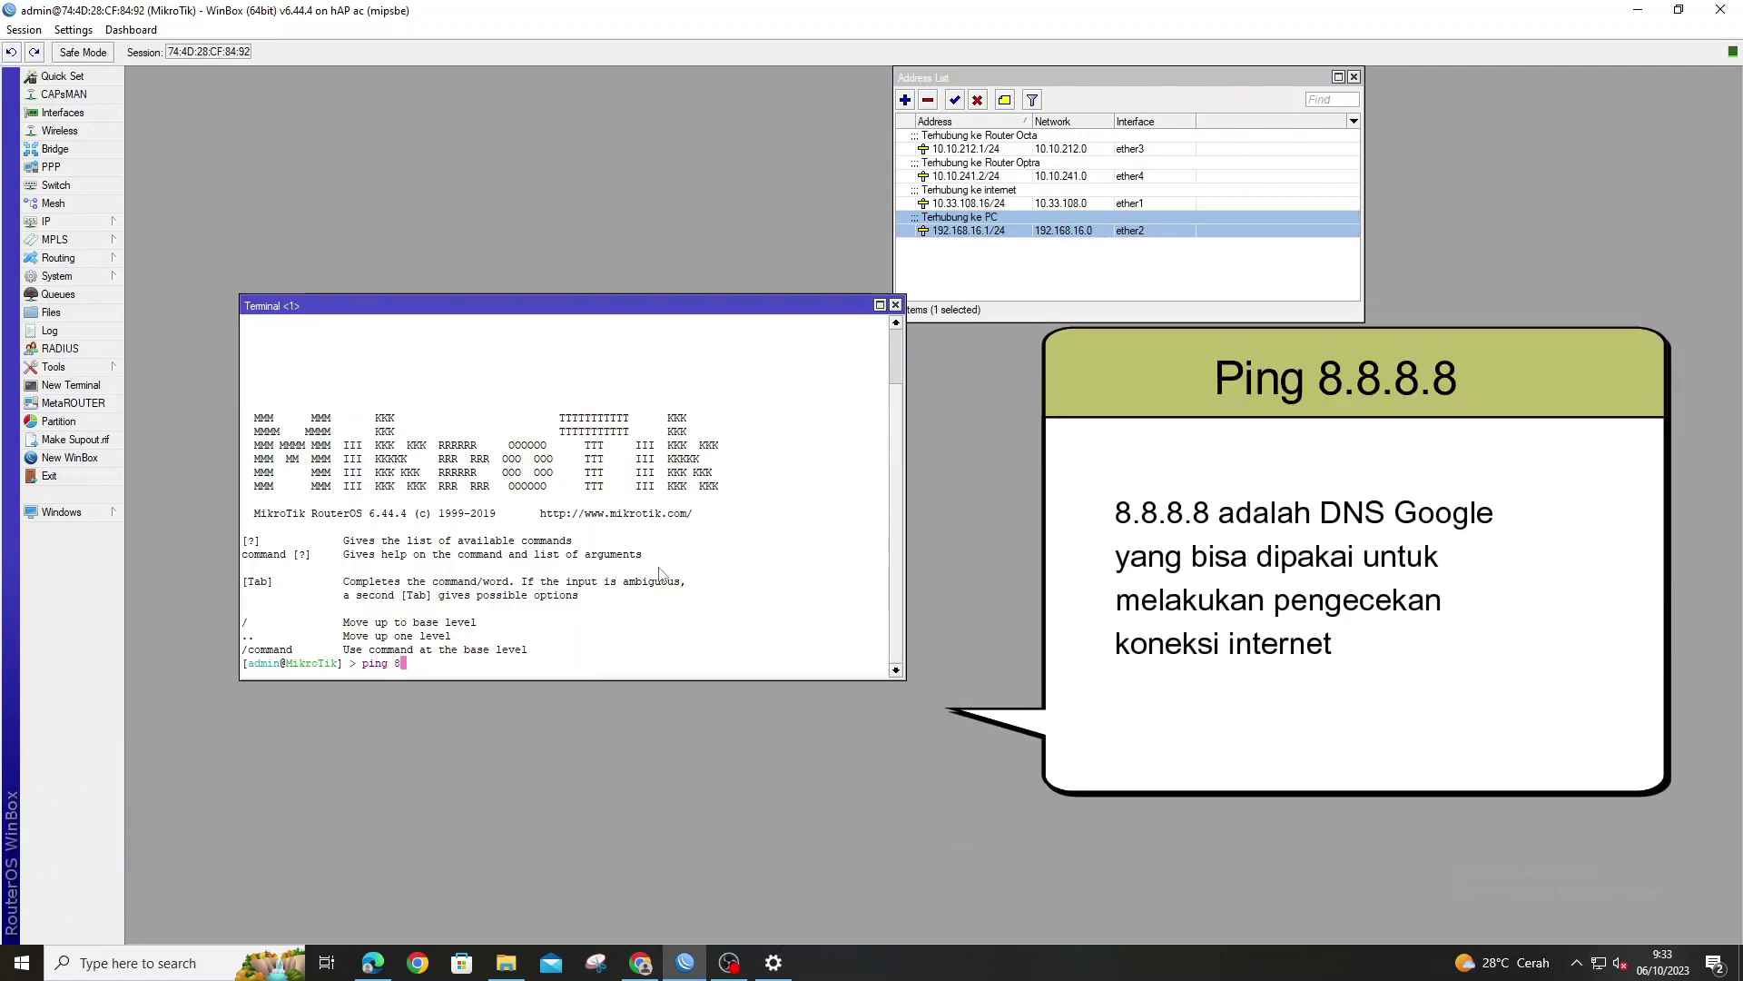
{"action": "key", "text": "BackSpace"}
{"action": "key", "text": "Return"}
{"action": "key", "text": "ctrl+c"}
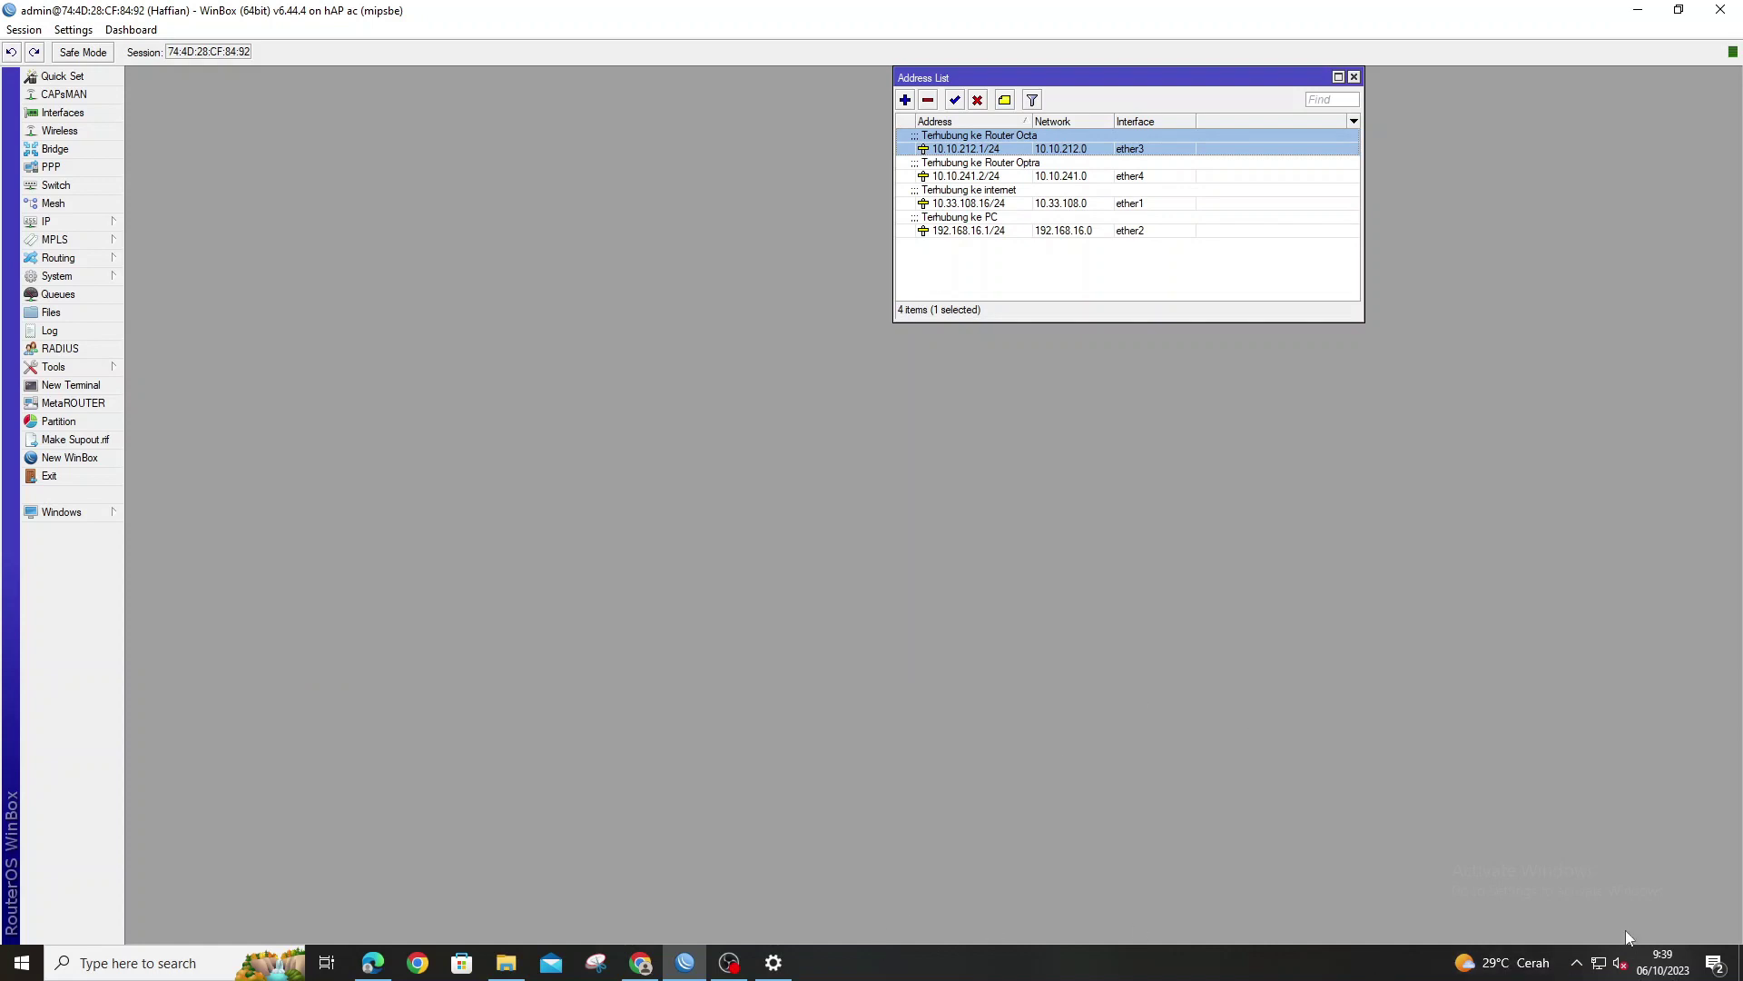
- Check the PC's network status and test internet access by opening a page from a new tab in Microsoft Edge
{"action": "mouse_move", "coordinate": [1597, 960]}
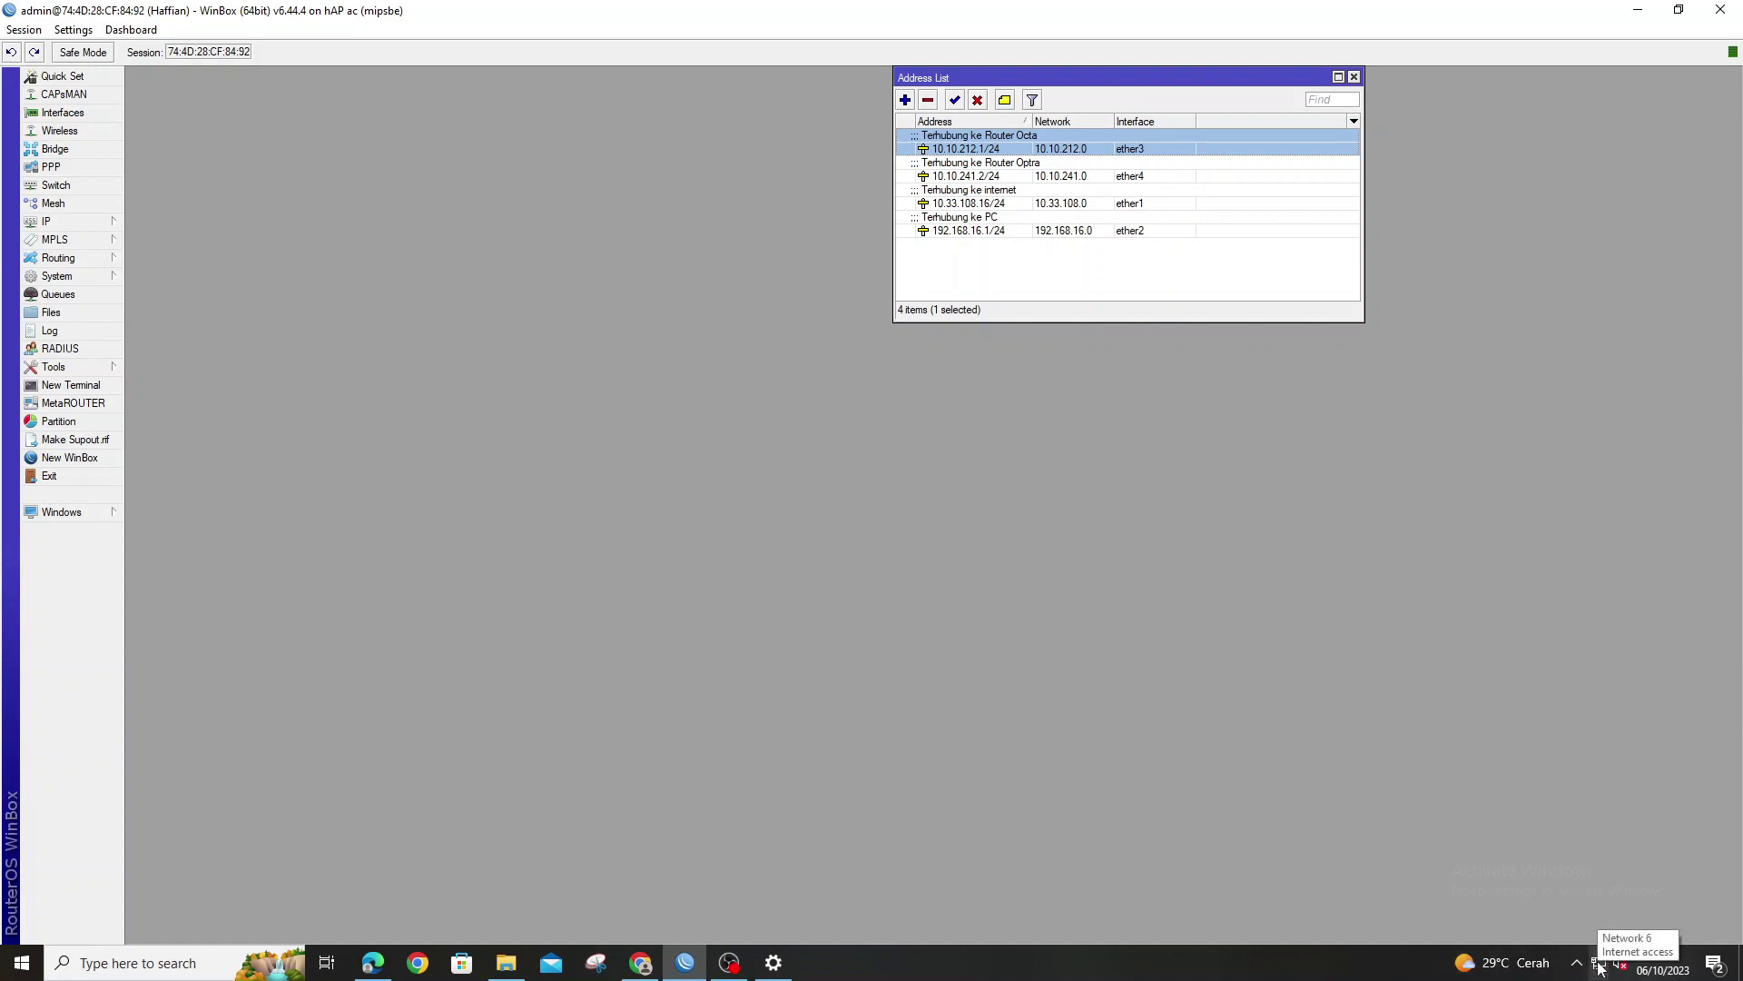
{"action": "left_click", "coordinate": [364, 965]}
{"action": "key", "text": "ctrl+t"}
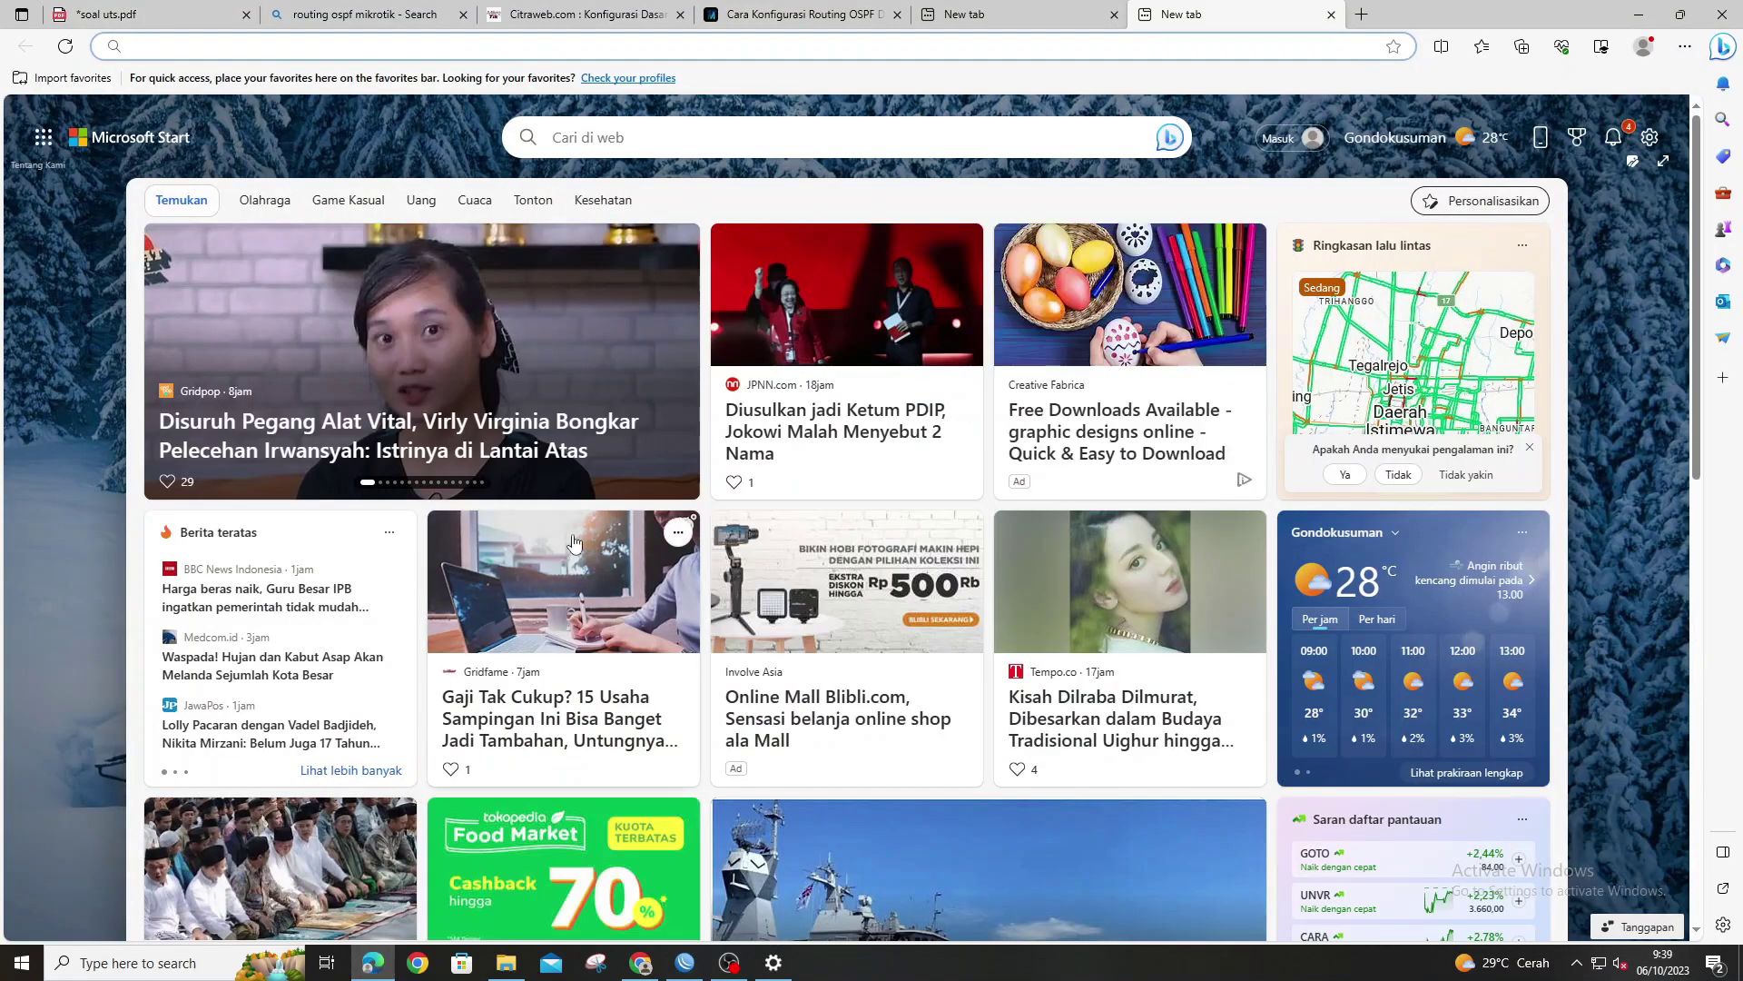
{"action": "left_click", "coordinate": [801, 439]}
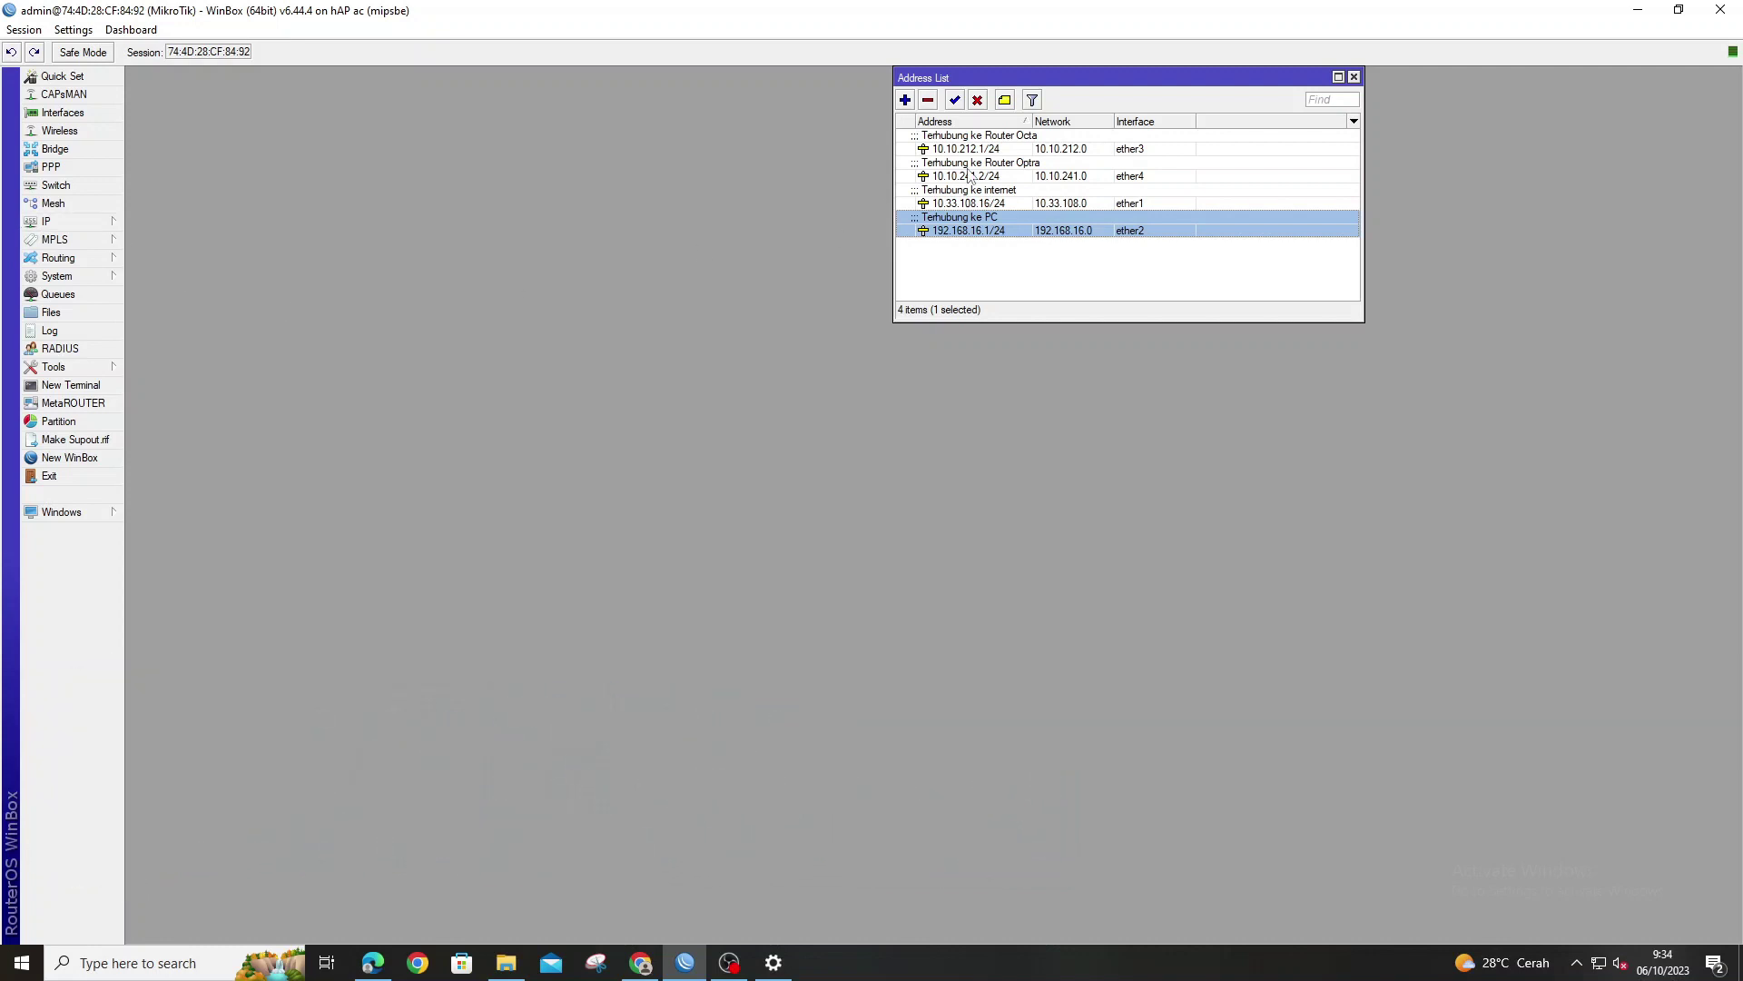
- Review the address, network and interface of the ether3 and ether4 entries in WinBox's address list, closing each entry
{"action": "left_click", "coordinate": [1021, 146]}
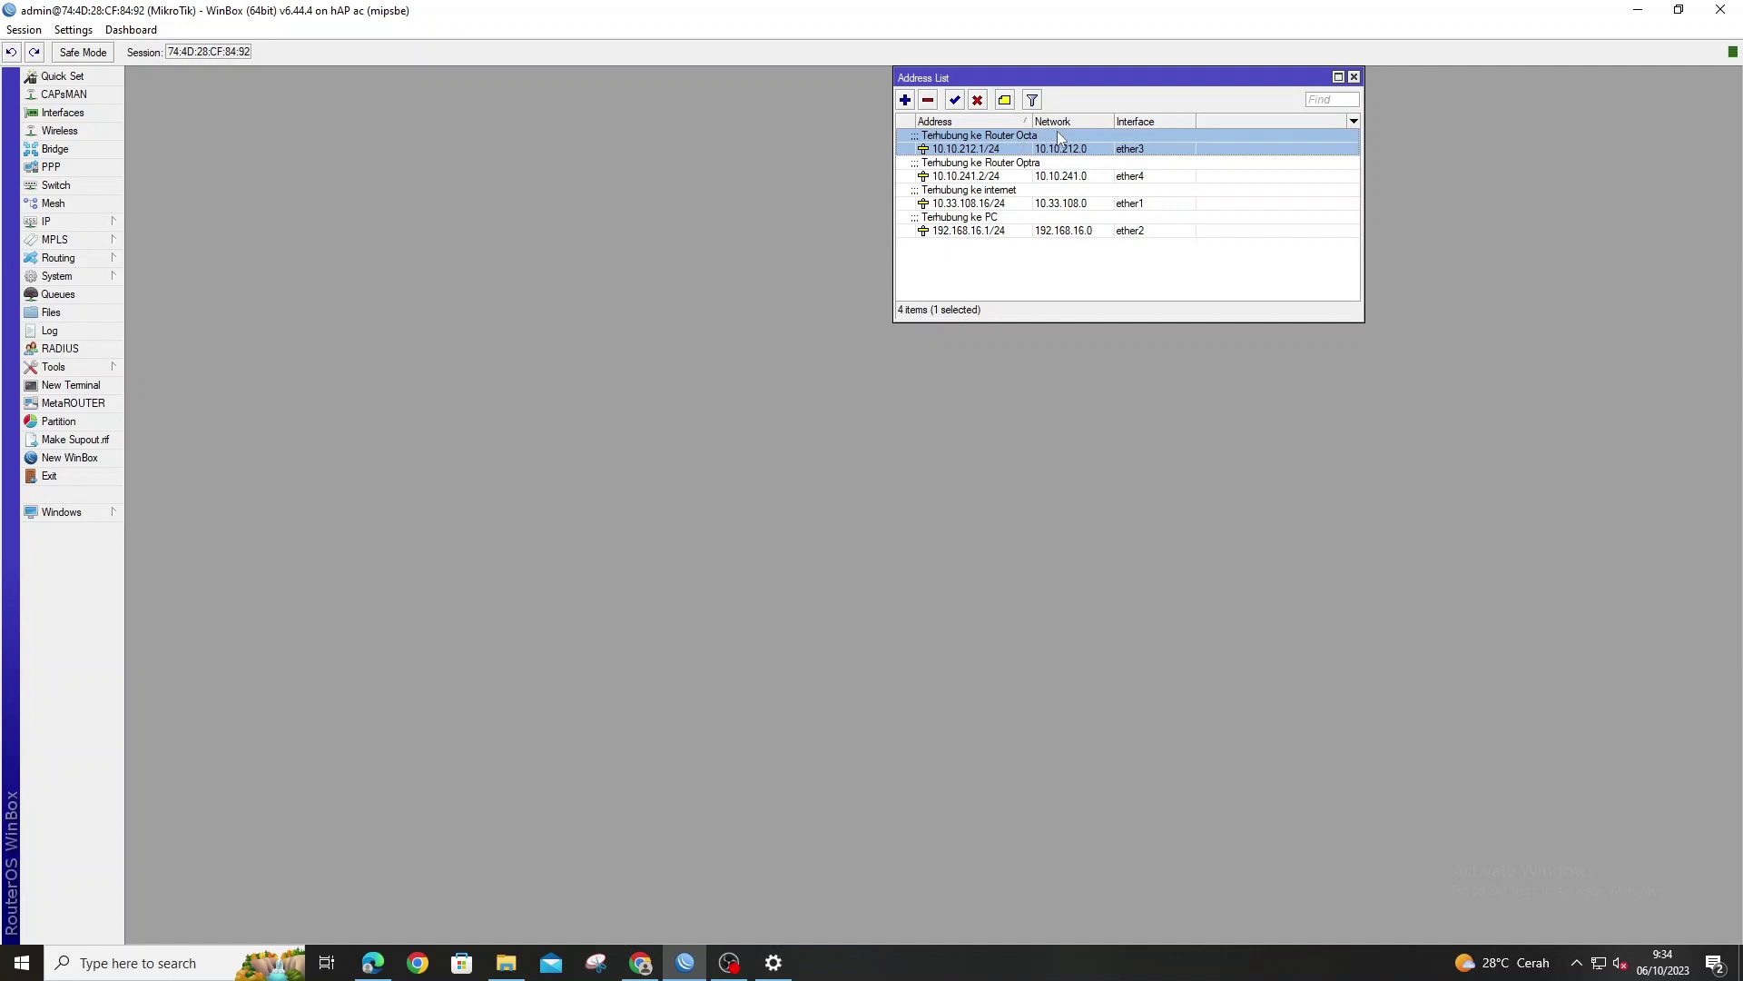
{"action": "double_click", "coordinate": [1058, 138]}
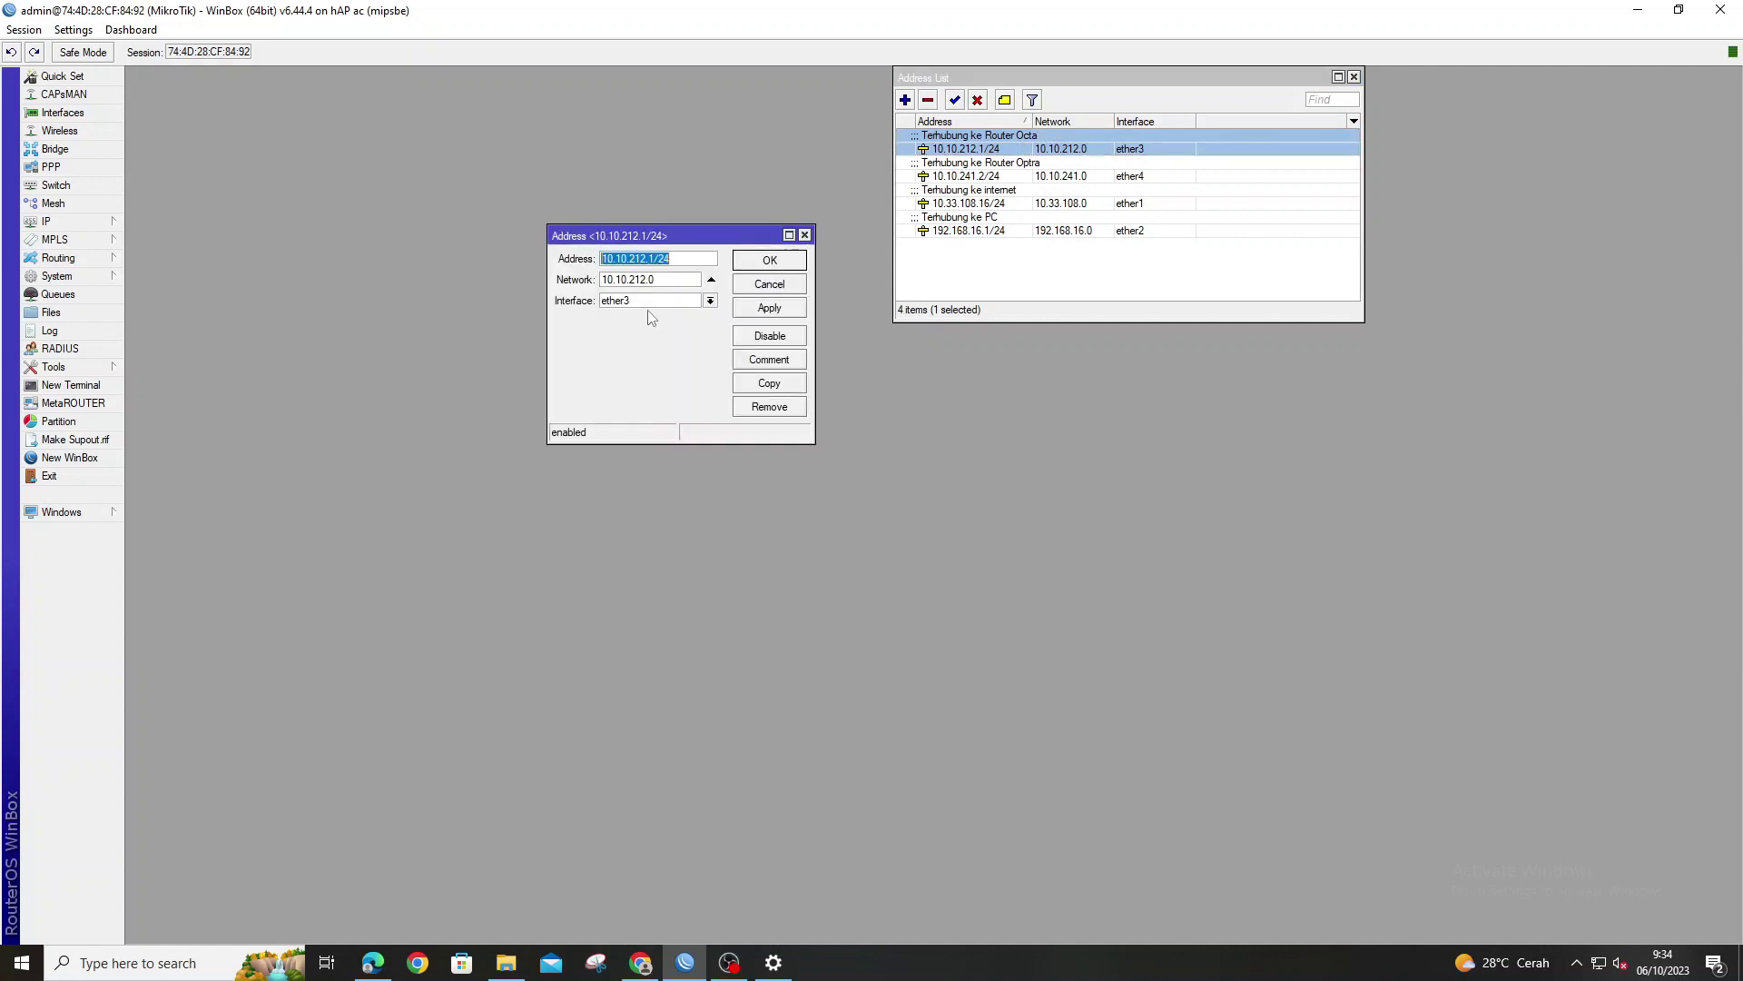
{"action": "left_click", "coordinate": [804, 236]}
{"action": "double_click", "coordinate": [1011, 171]}
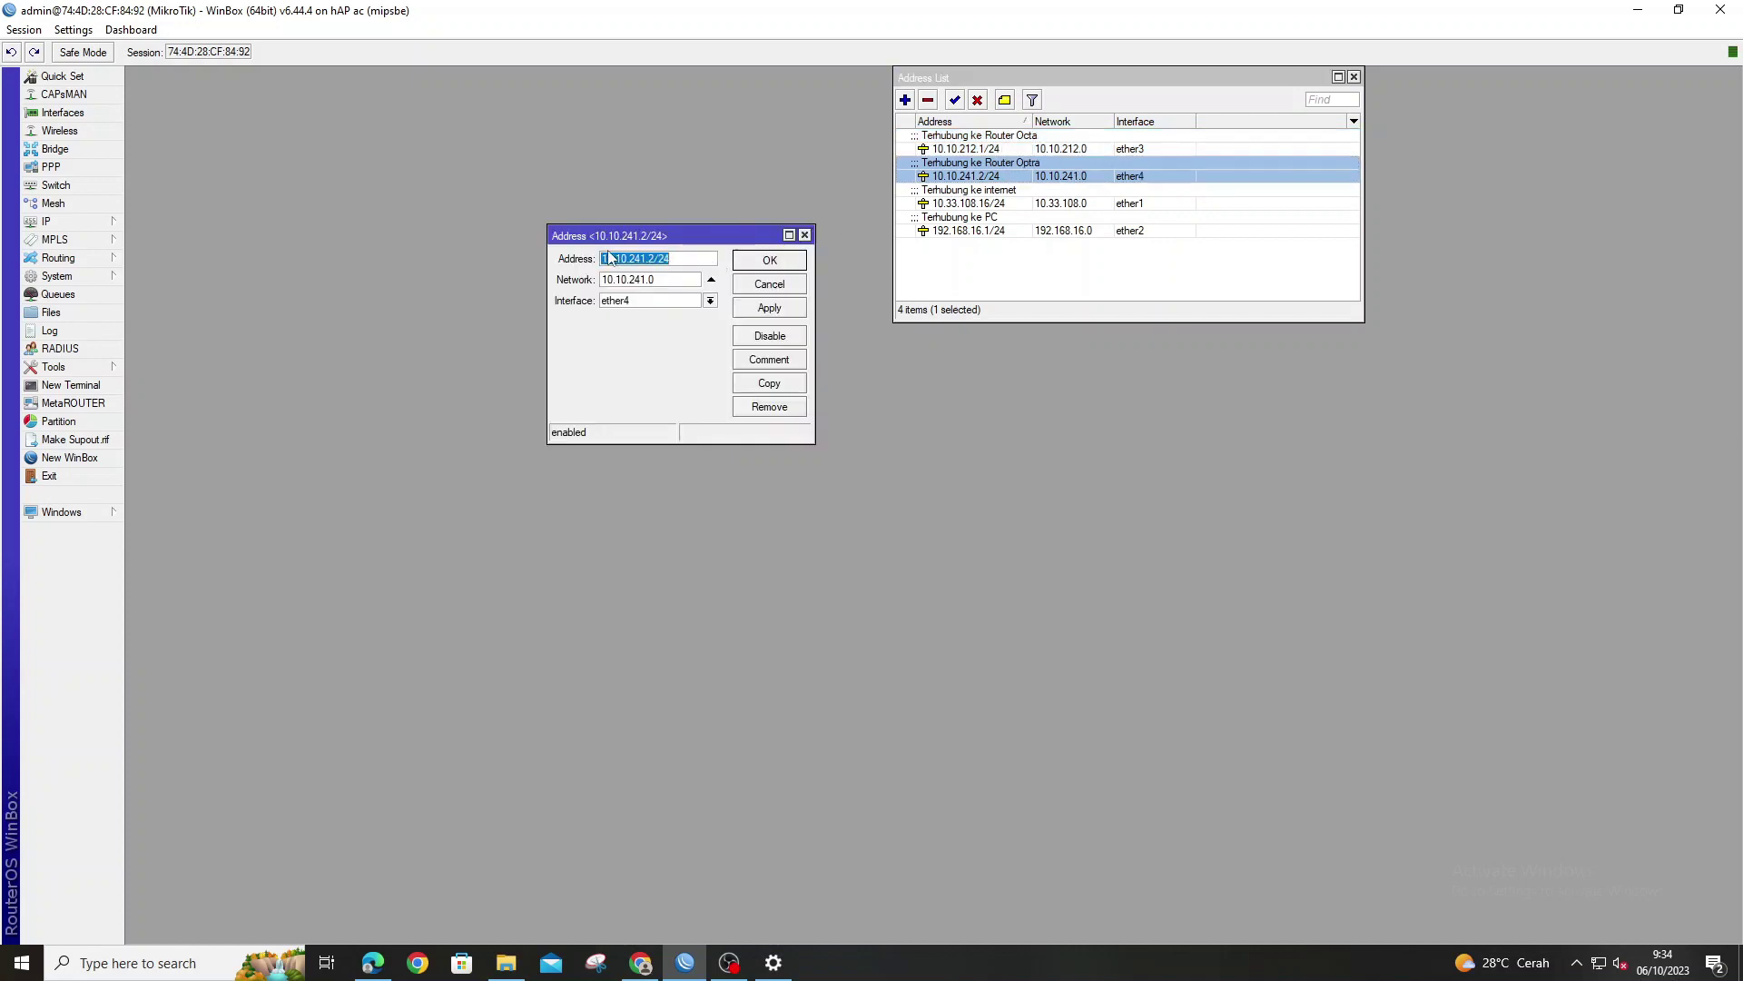
{"action": "left_click", "coordinate": [805, 236]}
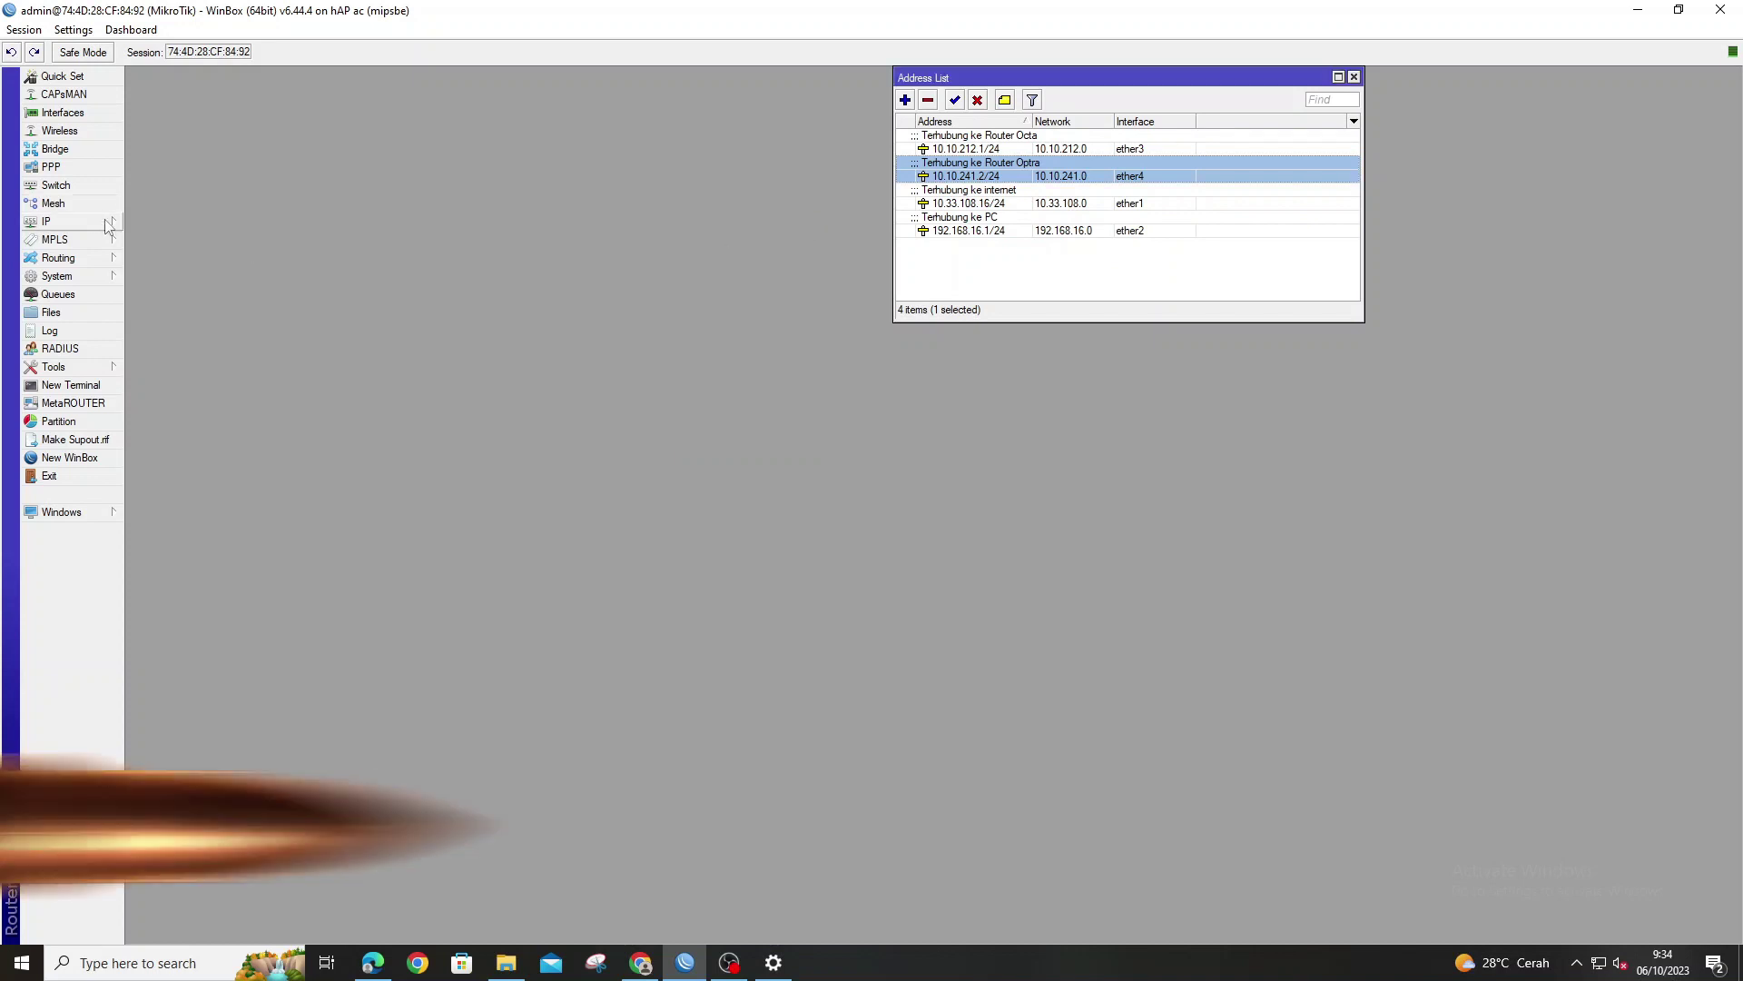
- Open the OSPF routing instances, view the blank new-instance form, check the router ID of ospf1, and close both forms unchanged
{"action": "left_click", "coordinate": [108, 226]}
{"action": "mouse_move", "coordinate": [108, 261]}
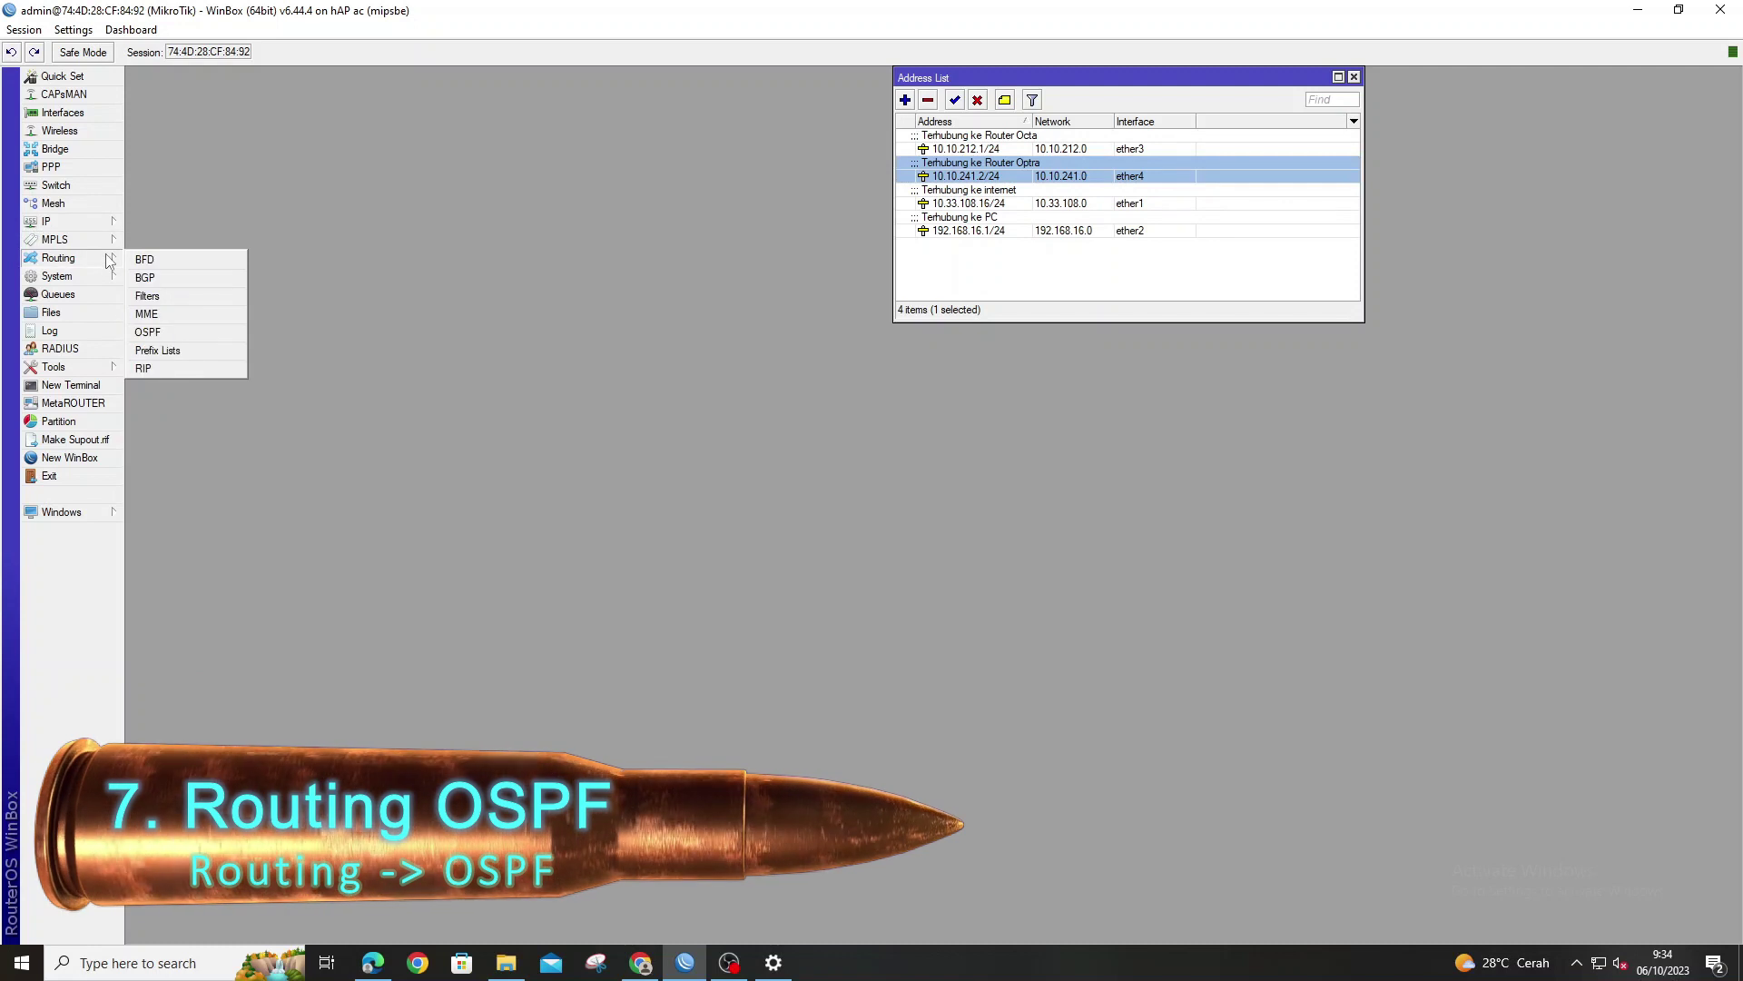
{"action": "left_click", "coordinate": [177, 334]}
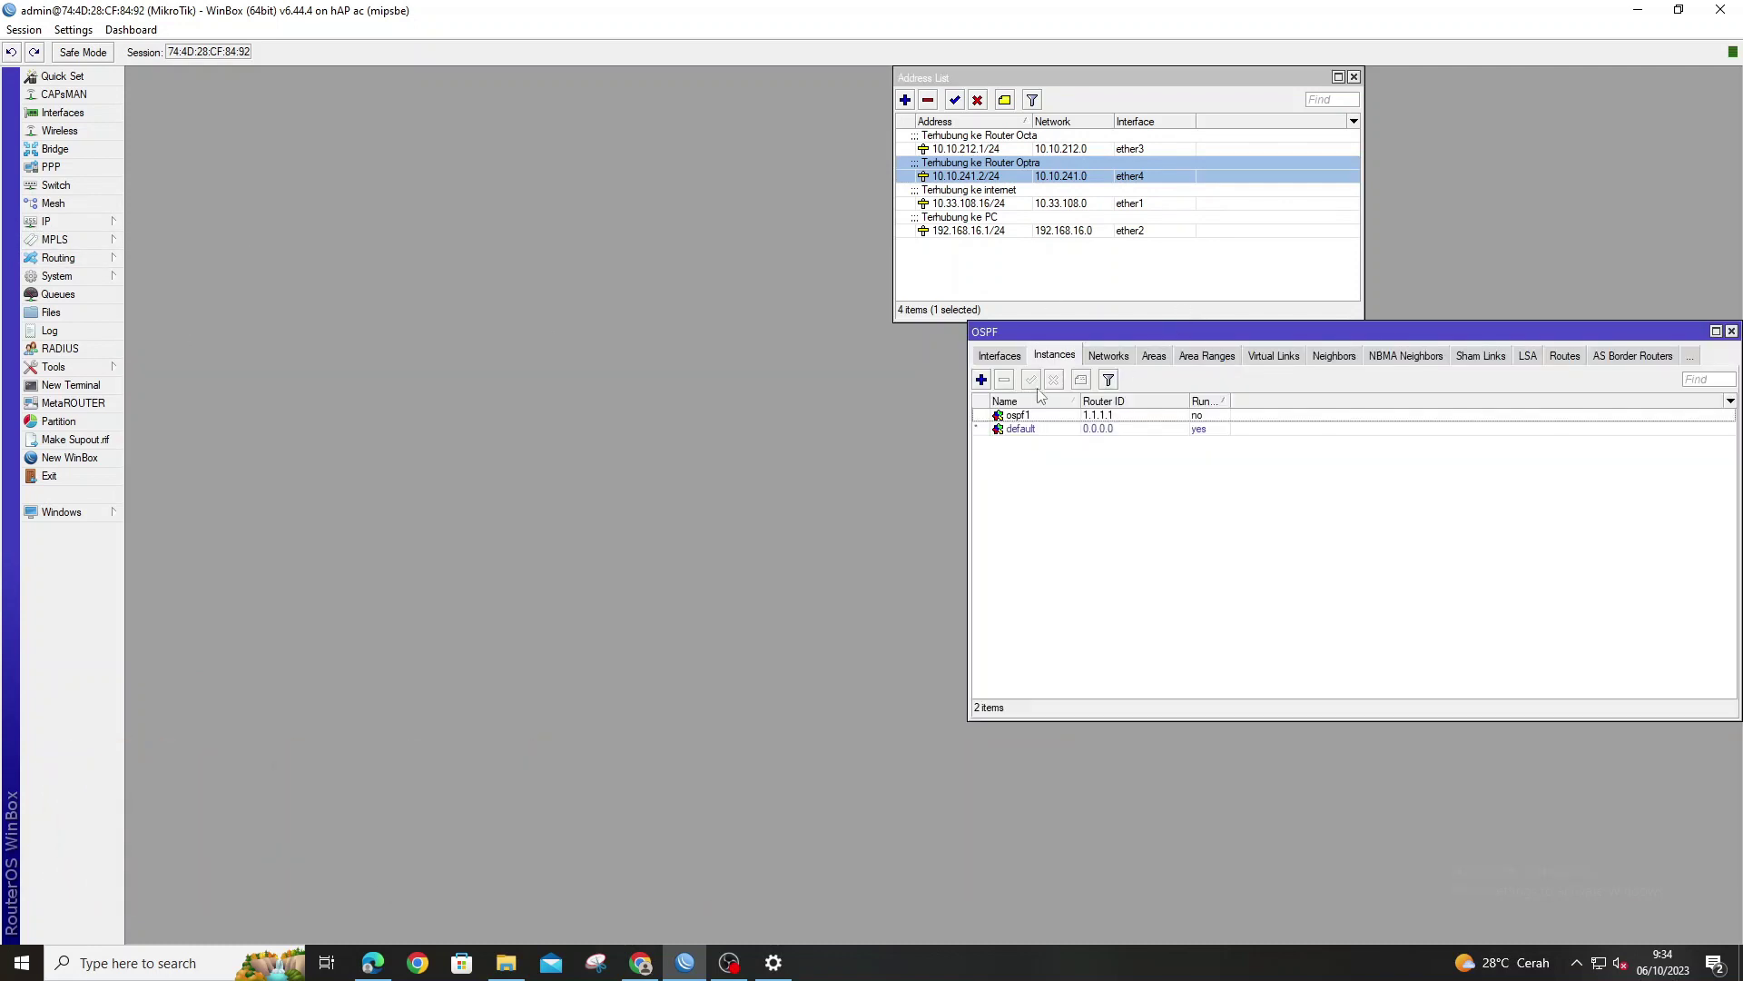
{"action": "left_click", "coordinate": [1048, 414]}
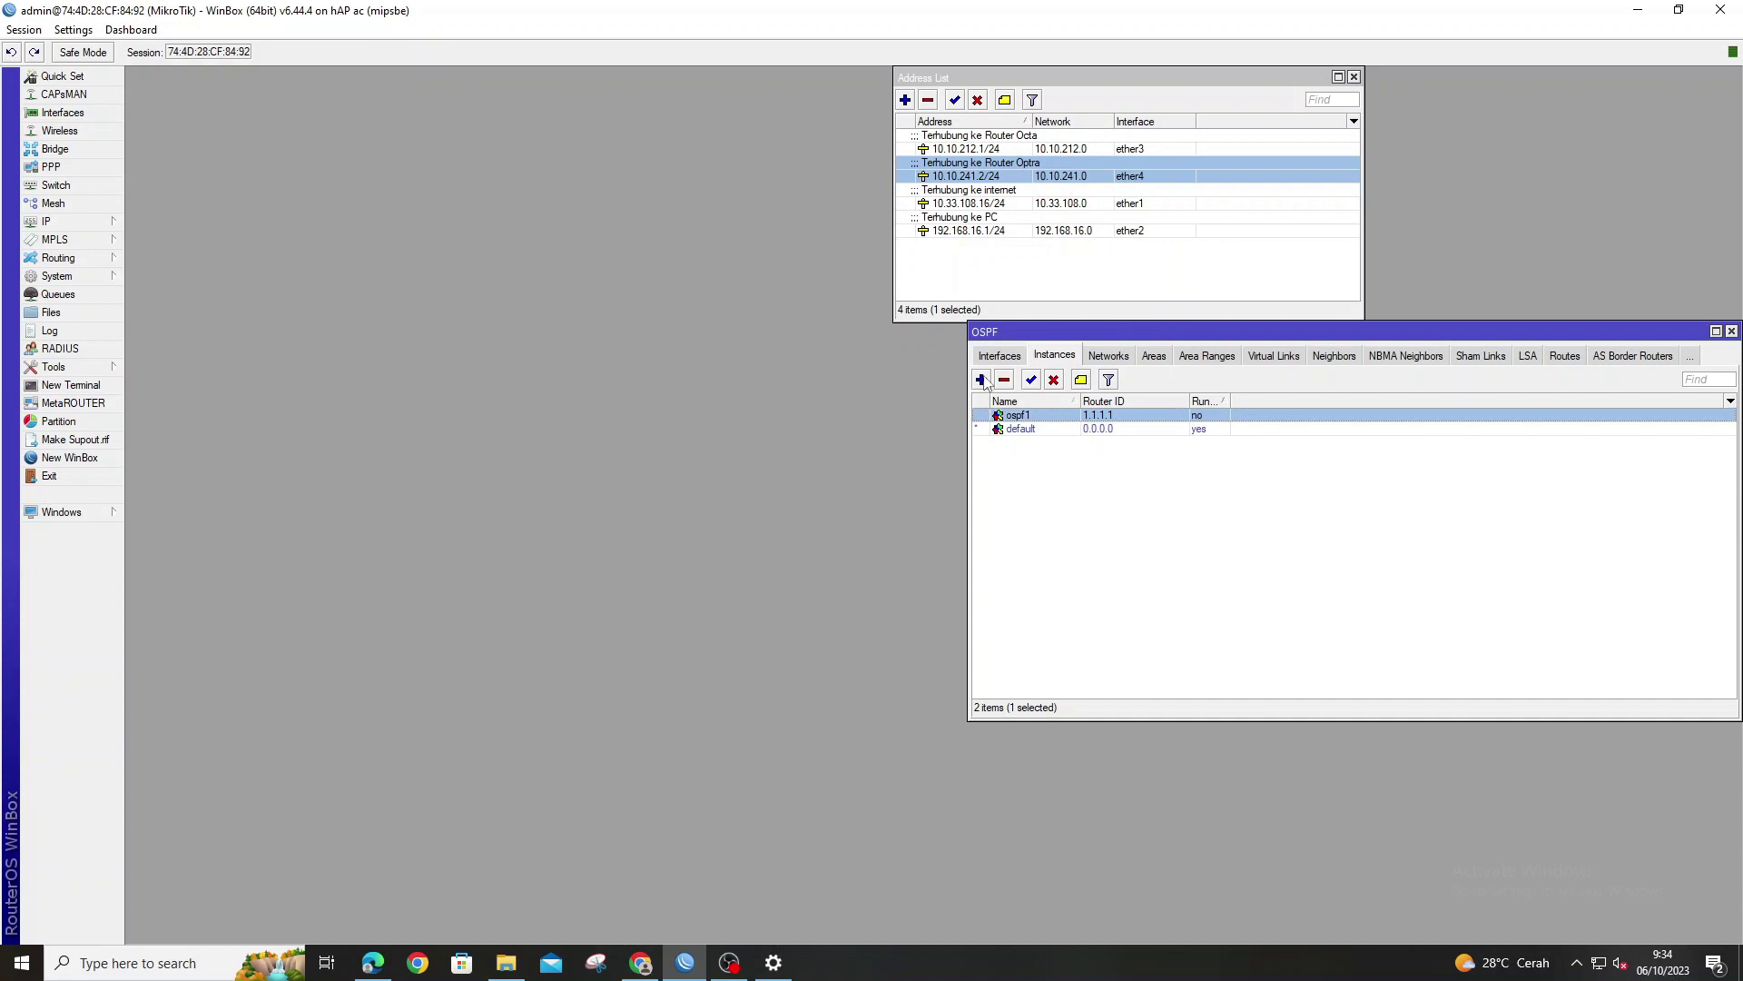
{"action": "left_click", "coordinate": [982, 379]}
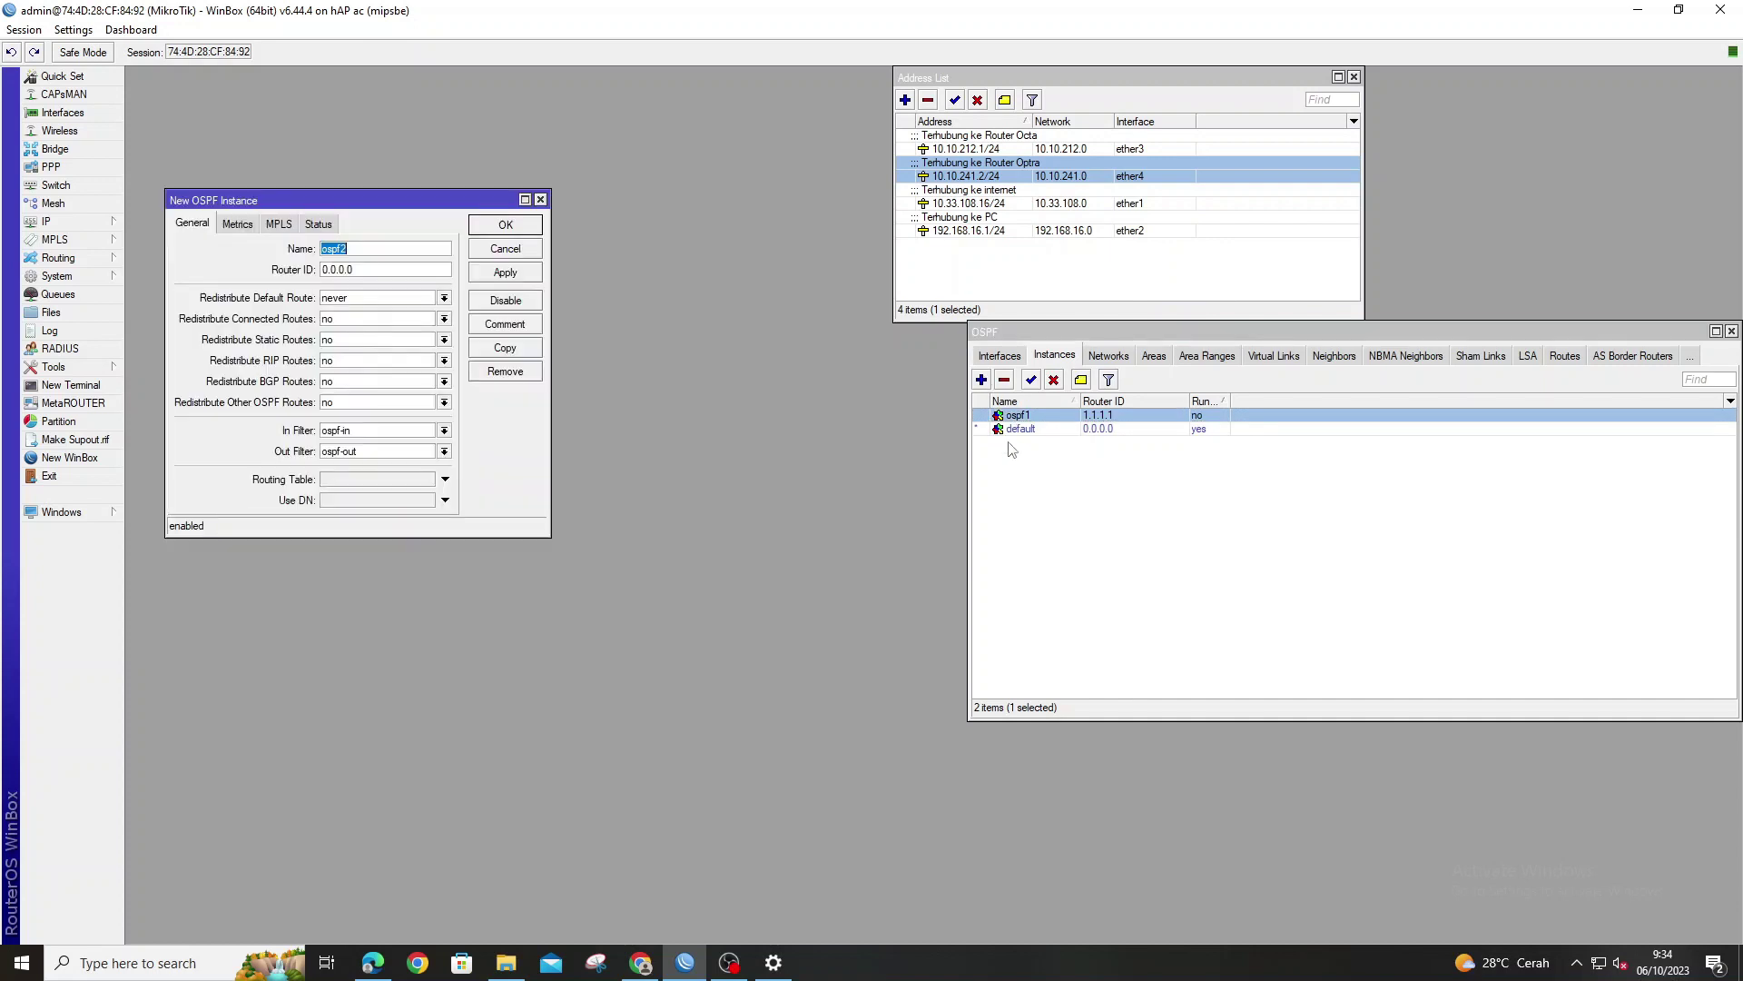
{"action": "left_click", "coordinate": [541, 200]}
{"action": "double_click", "coordinate": [1096, 415]}
{"action": "left_click_drag", "start_coordinate": [421, 269], "coordinate": [319, 270]}
{"action": "left_click", "coordinate": [542, 200]}
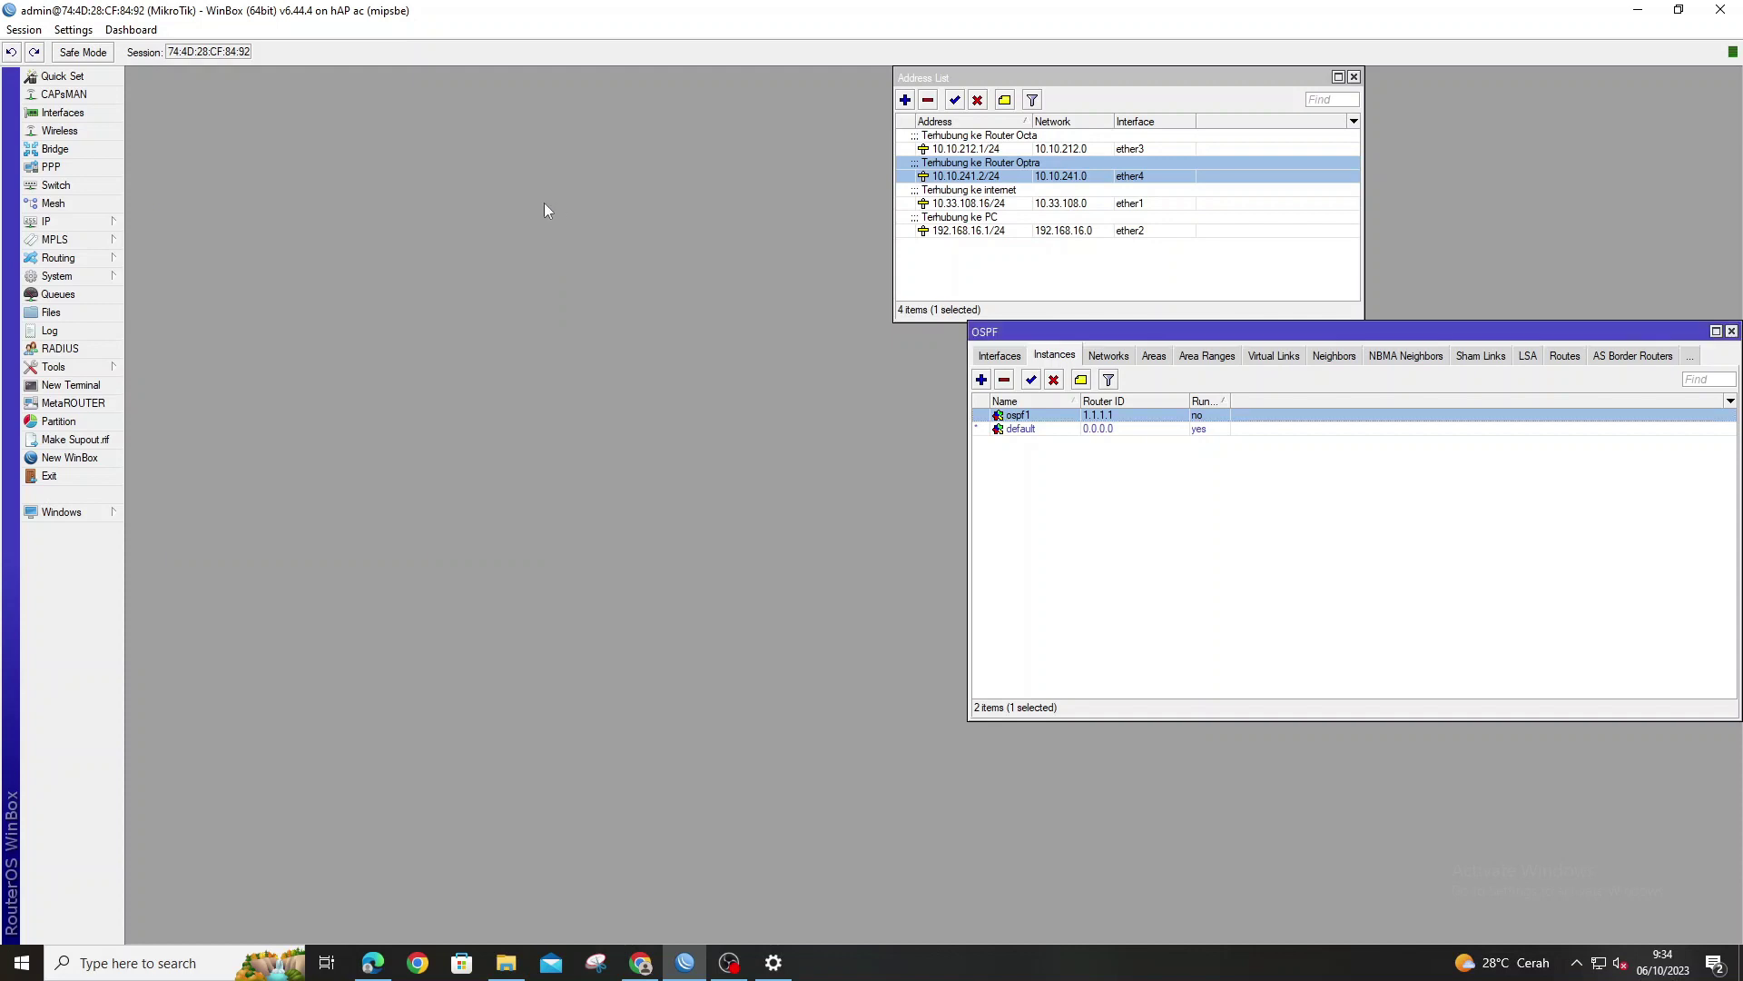
- Compare the 192.168.16.0/24 OSPF network with the PC-facing ether2 address entry, and close the network's details
{"action": "left_click", "coordinate": [1115, 360]}
{"action": "left_click", "coordinate": [1071, 417]}
{"action": "double_click", "coordinate": [1071, 418]}
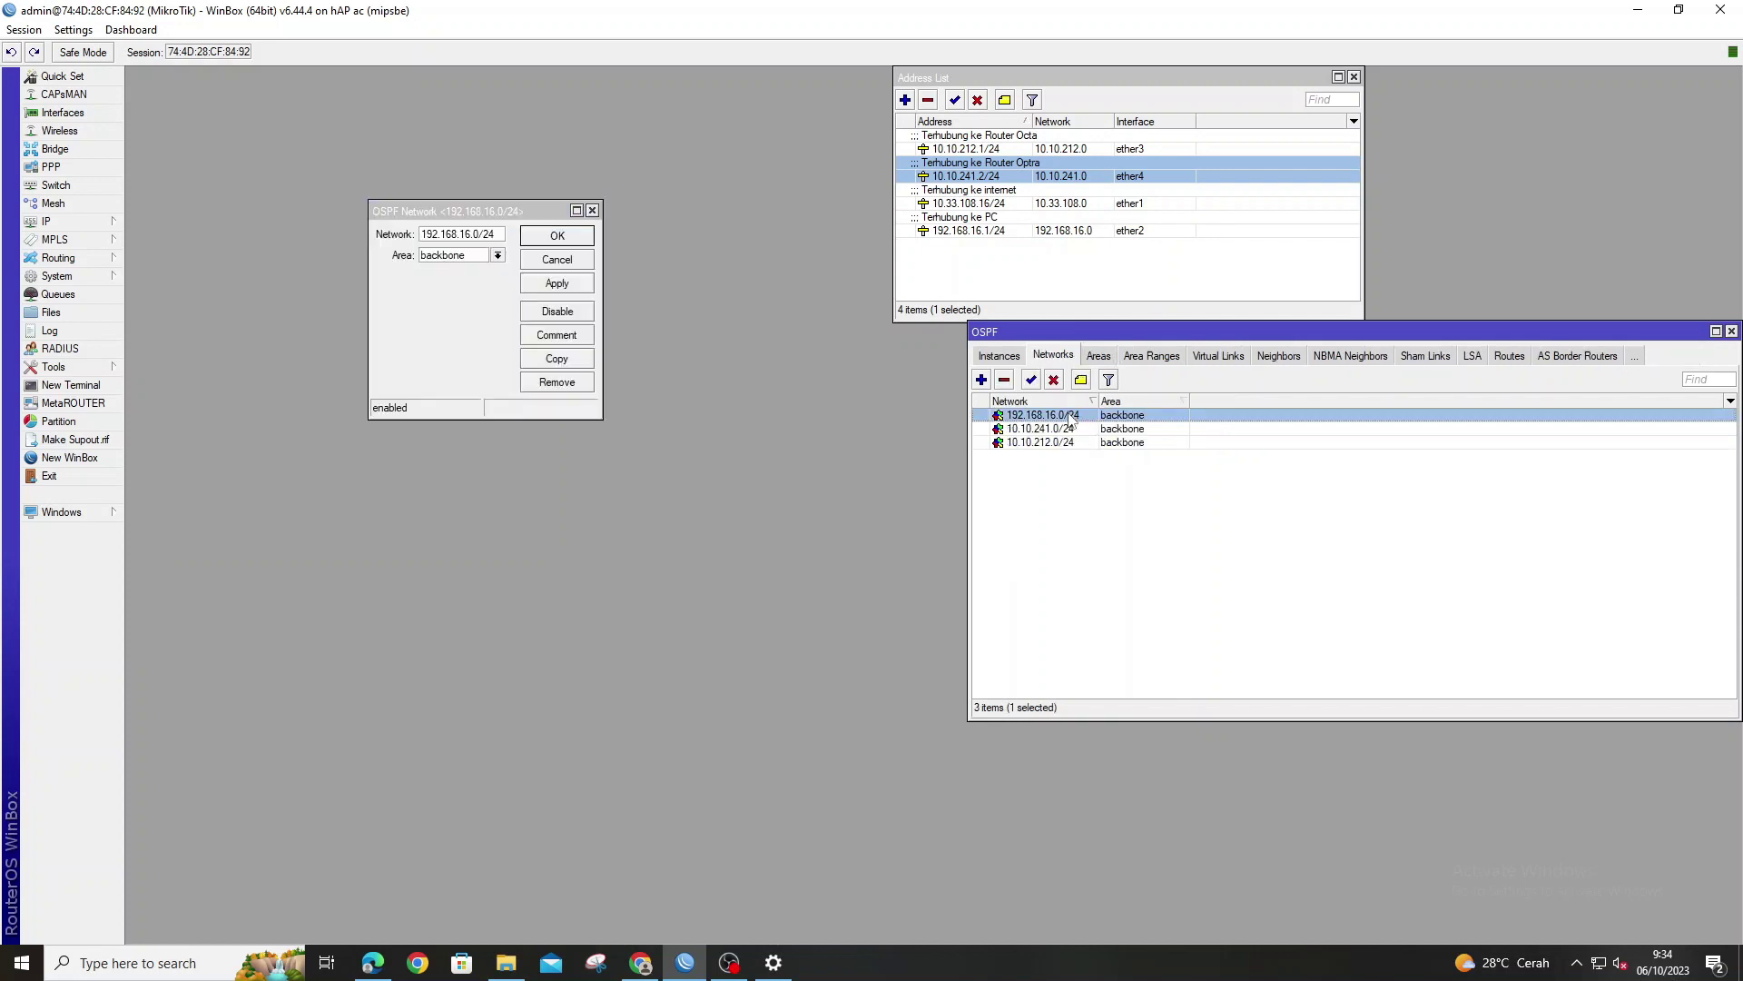
{"action": "left_click_drag", "start_coordinate": [478, 236], "coordinate": [414, 241]}
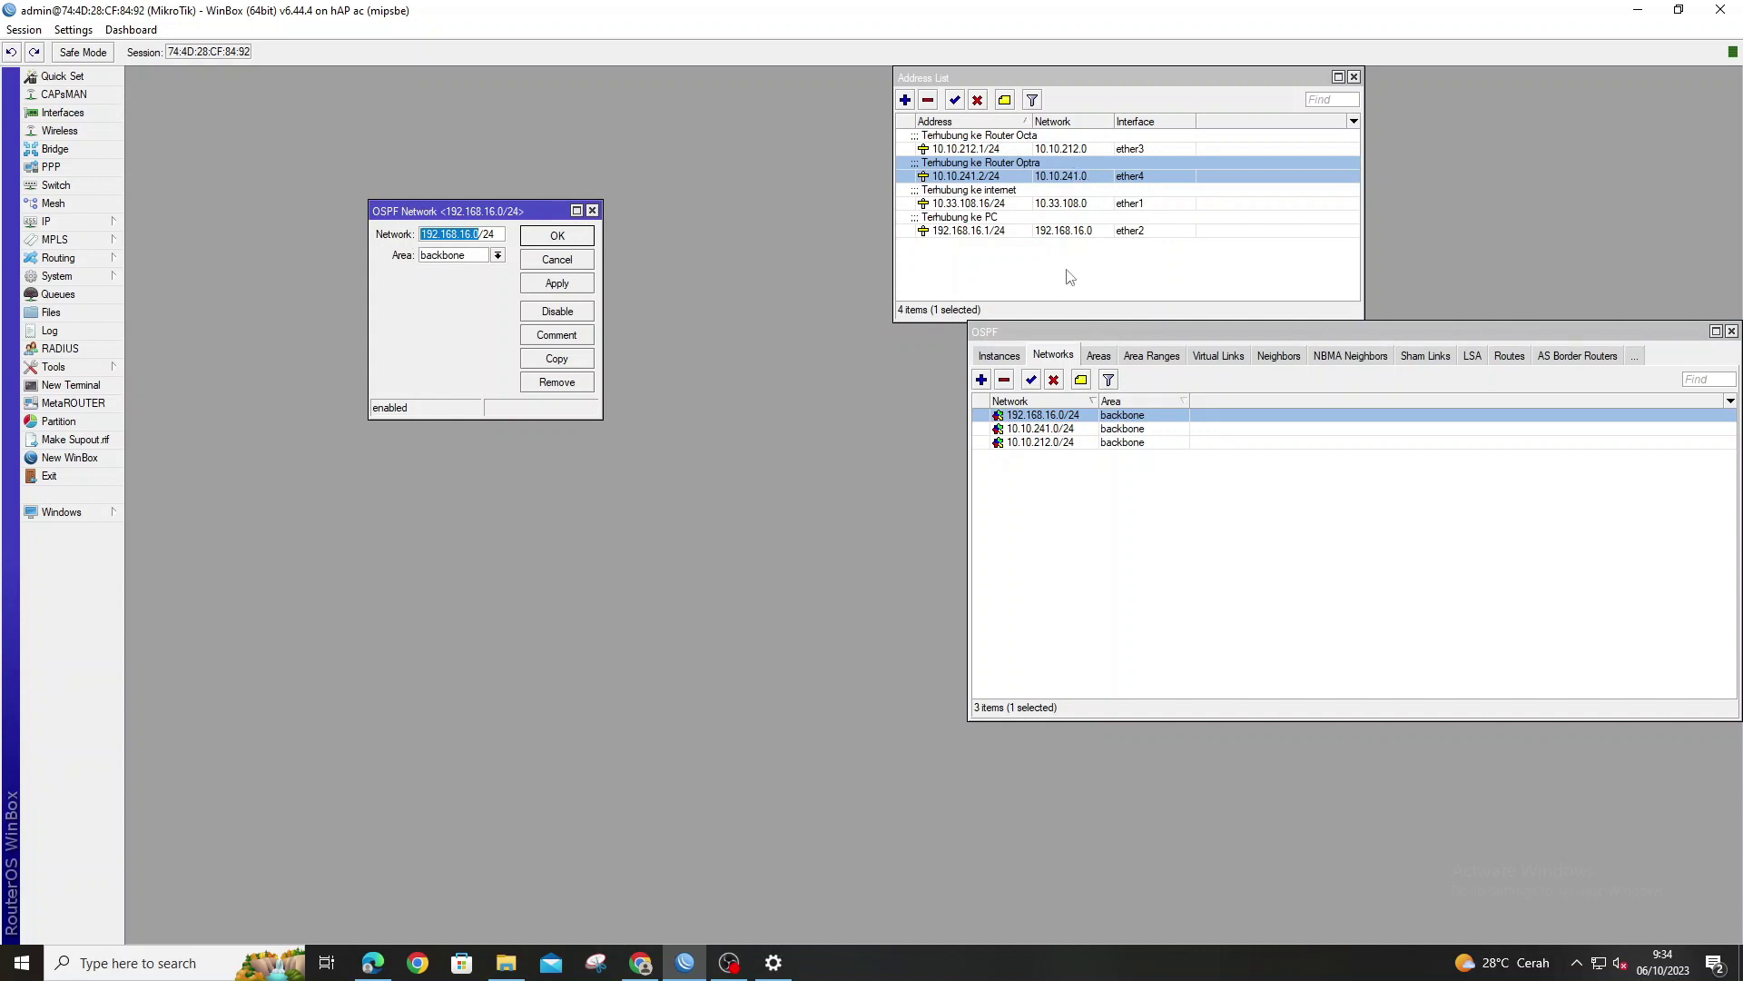
{"action": "left_click", "coordinate": [1079, 233]}
{"action": "left_click", "coordinate": [1068, 246]}
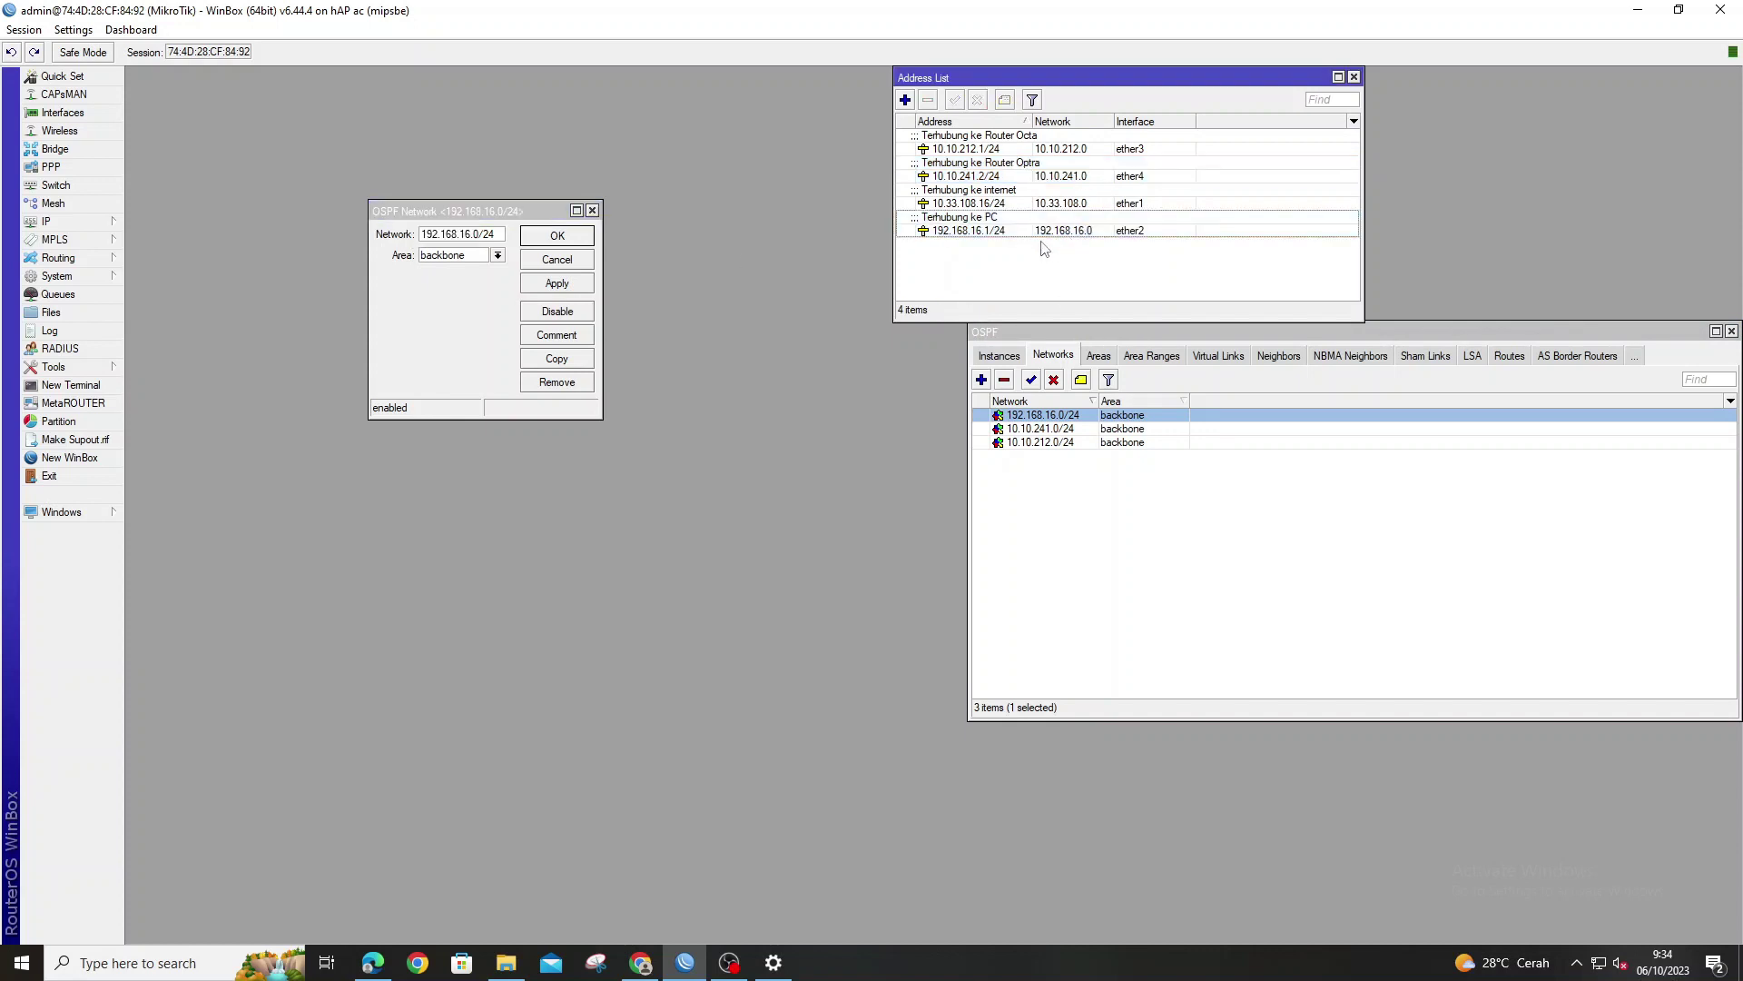
{"action": "left_click", "coordinate": [598, 244]}
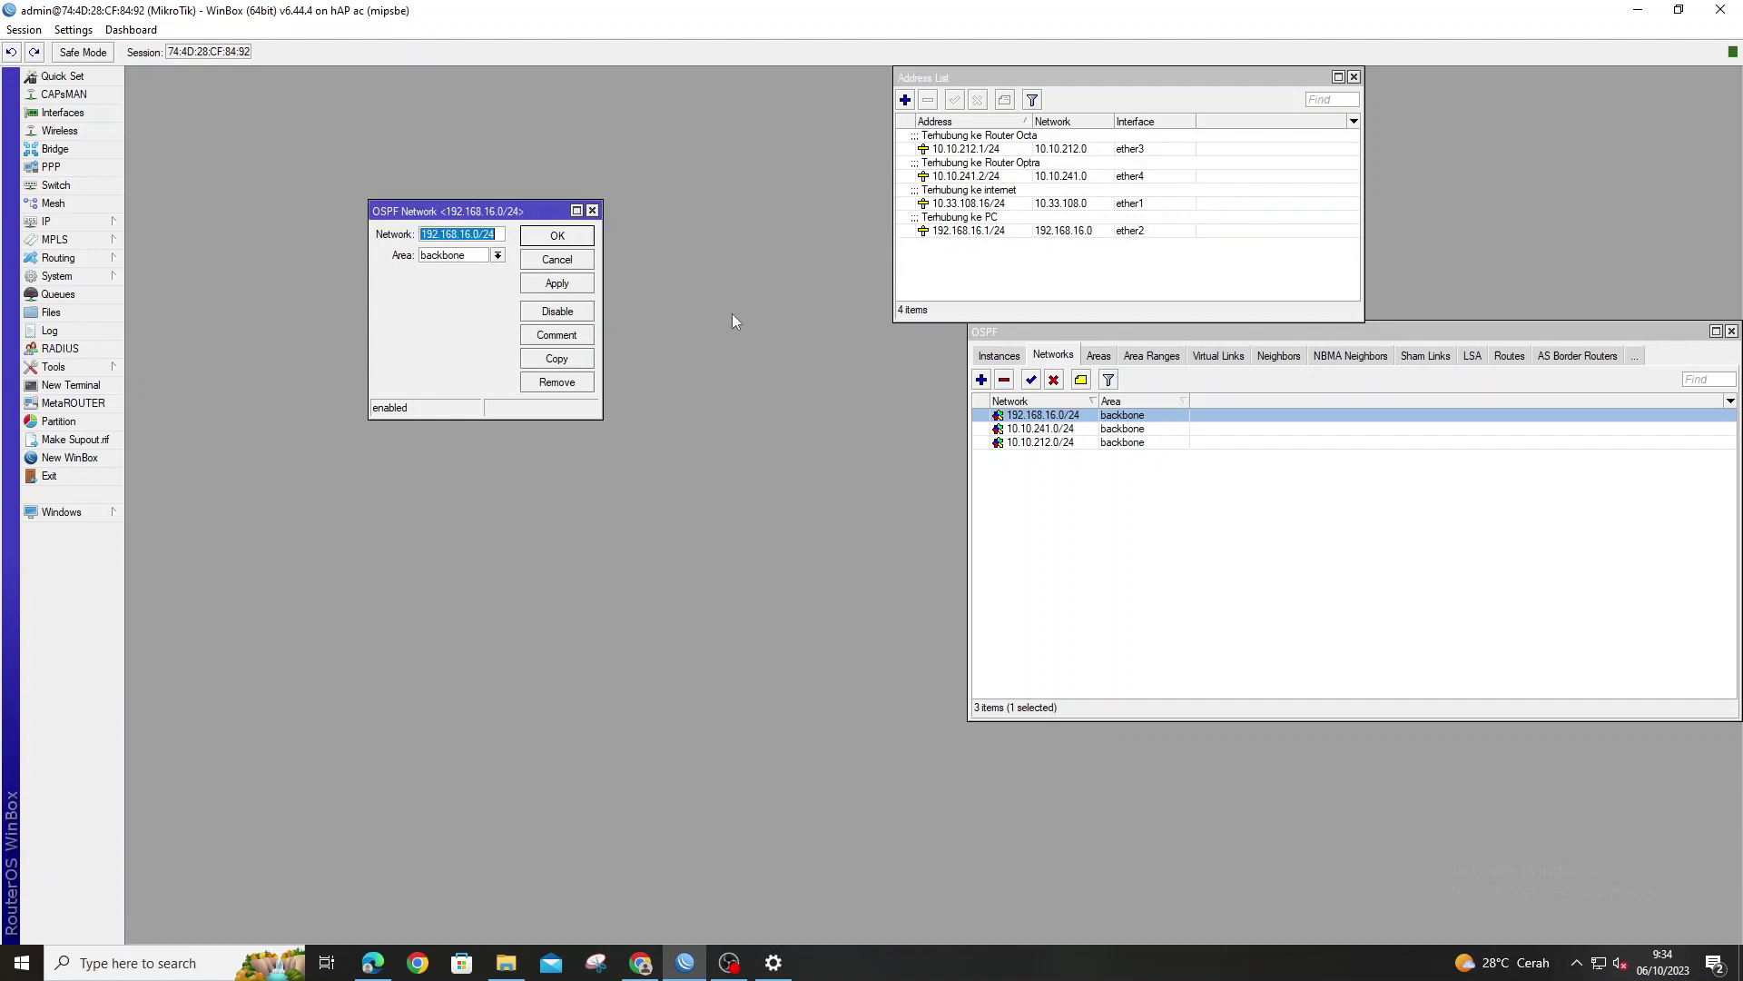
{"action": "left_click", "coordinate": [592, 210]}
- Compare the 10.10.241.0/24 OSPF network with the ether4 address entry, and close the network's details
{"action": "double_click", "coordinate": [1055, 431]}
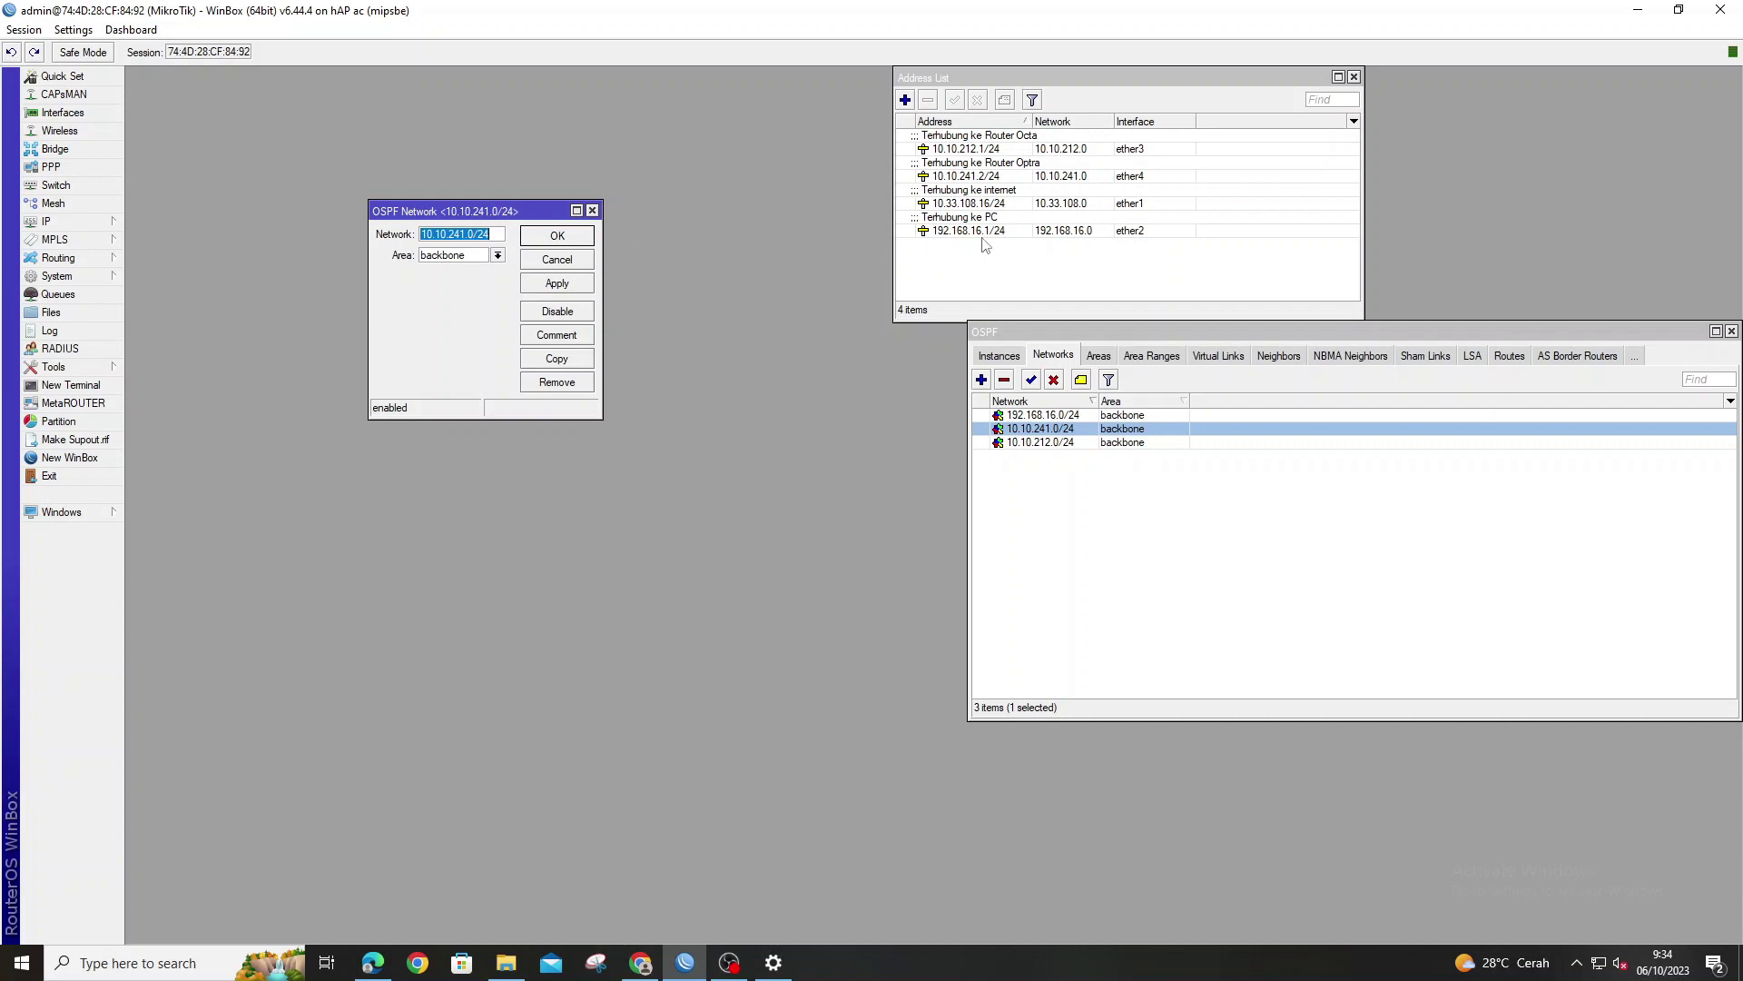
{"action": "left_click", "coordinate": [1063, 179]}
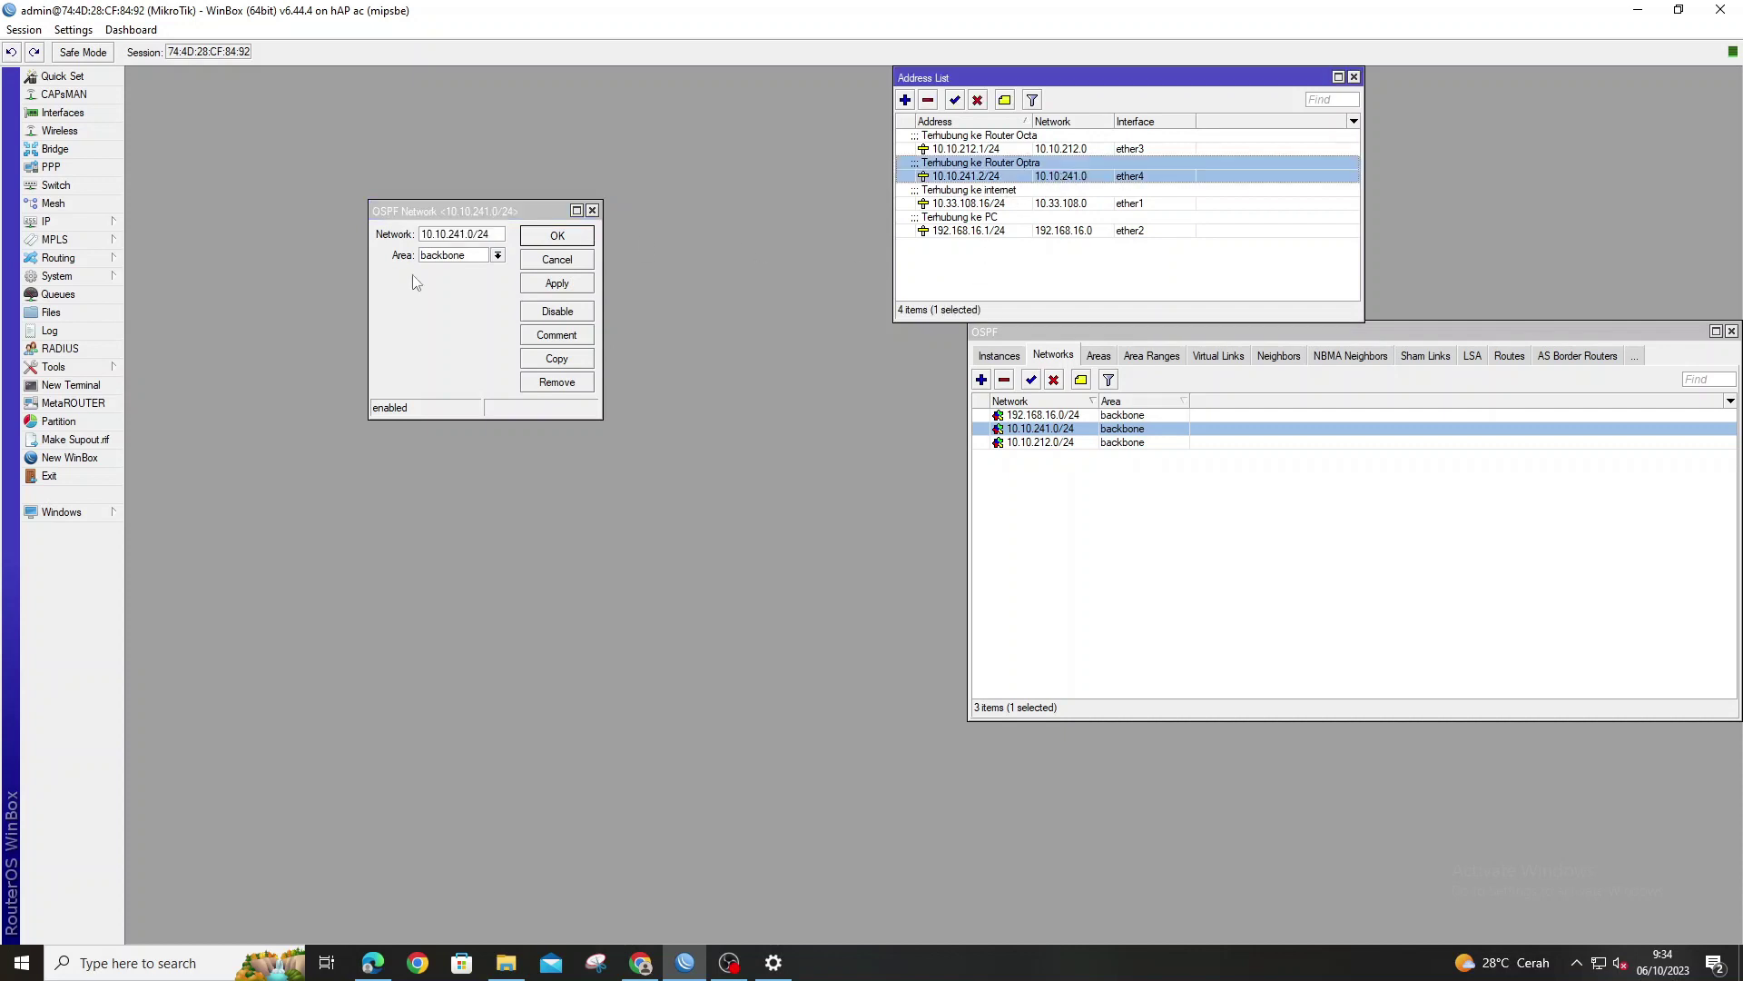
{"action": "left_click", "coordinate": [592, 211]}
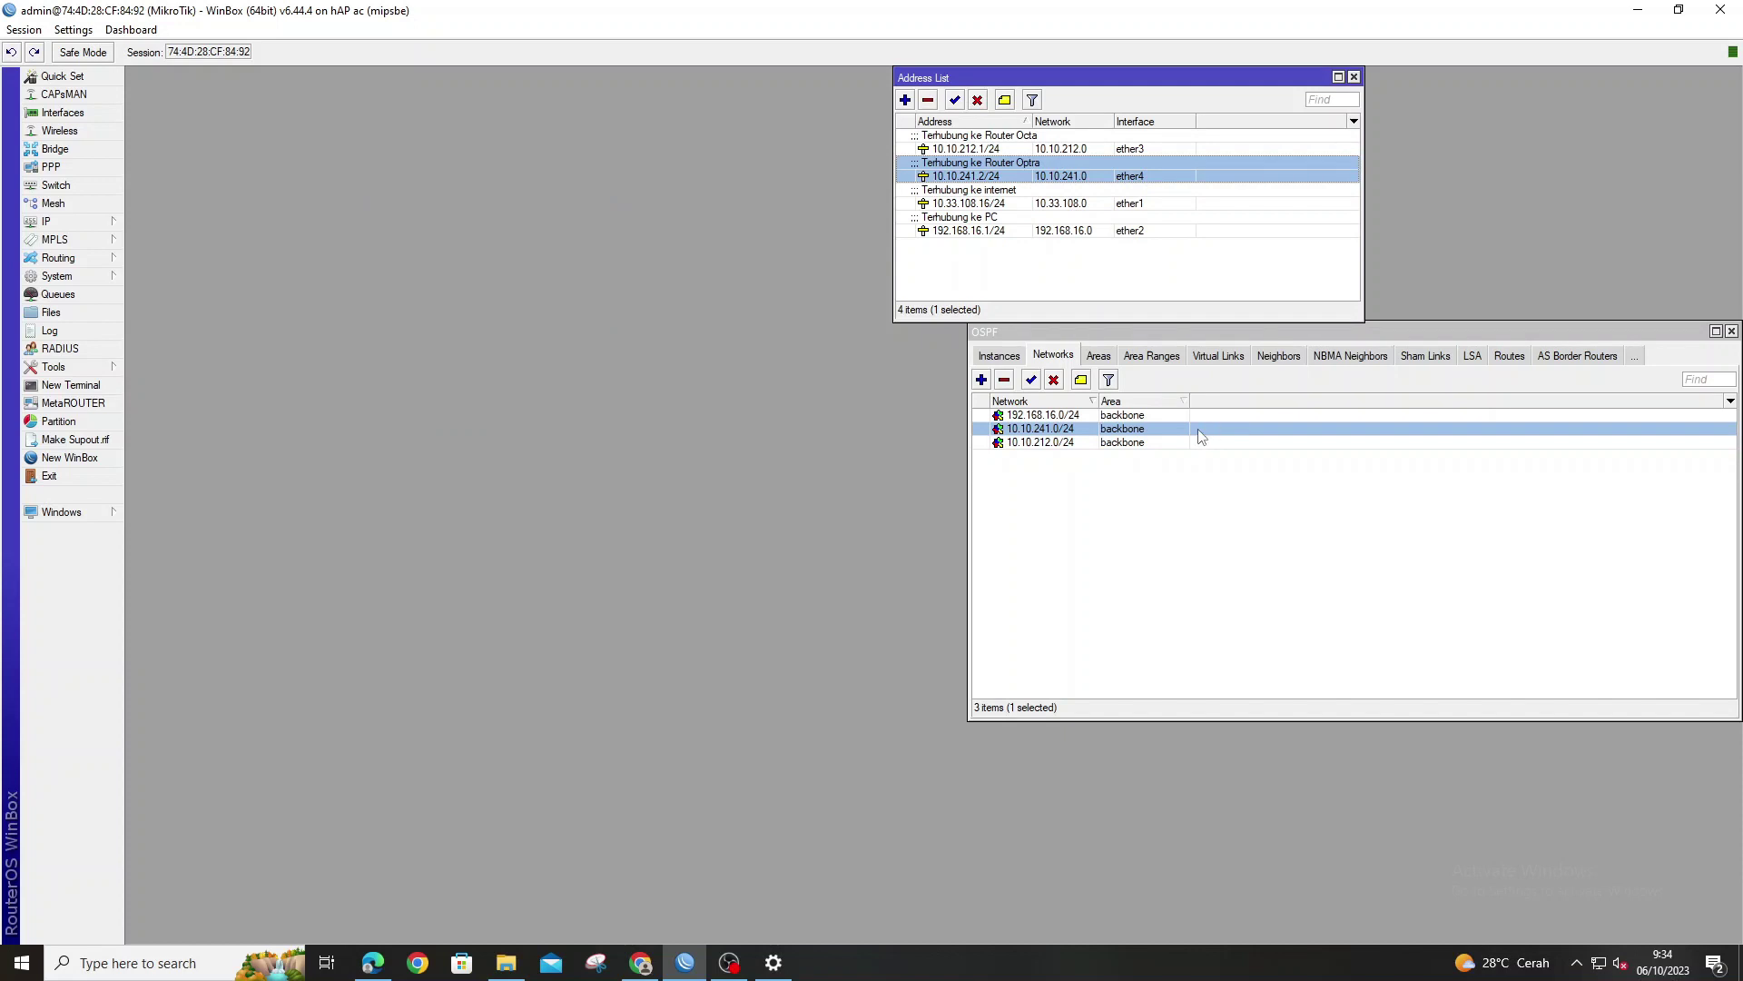
- Compare the 10.10.212.0/24 OSPF network with the ether3 address entry, and close the network's details
{"action": "left_click", "coordinate": [1128, 444]}
{"action": "double_click", "coordinate": [1117, 445]}
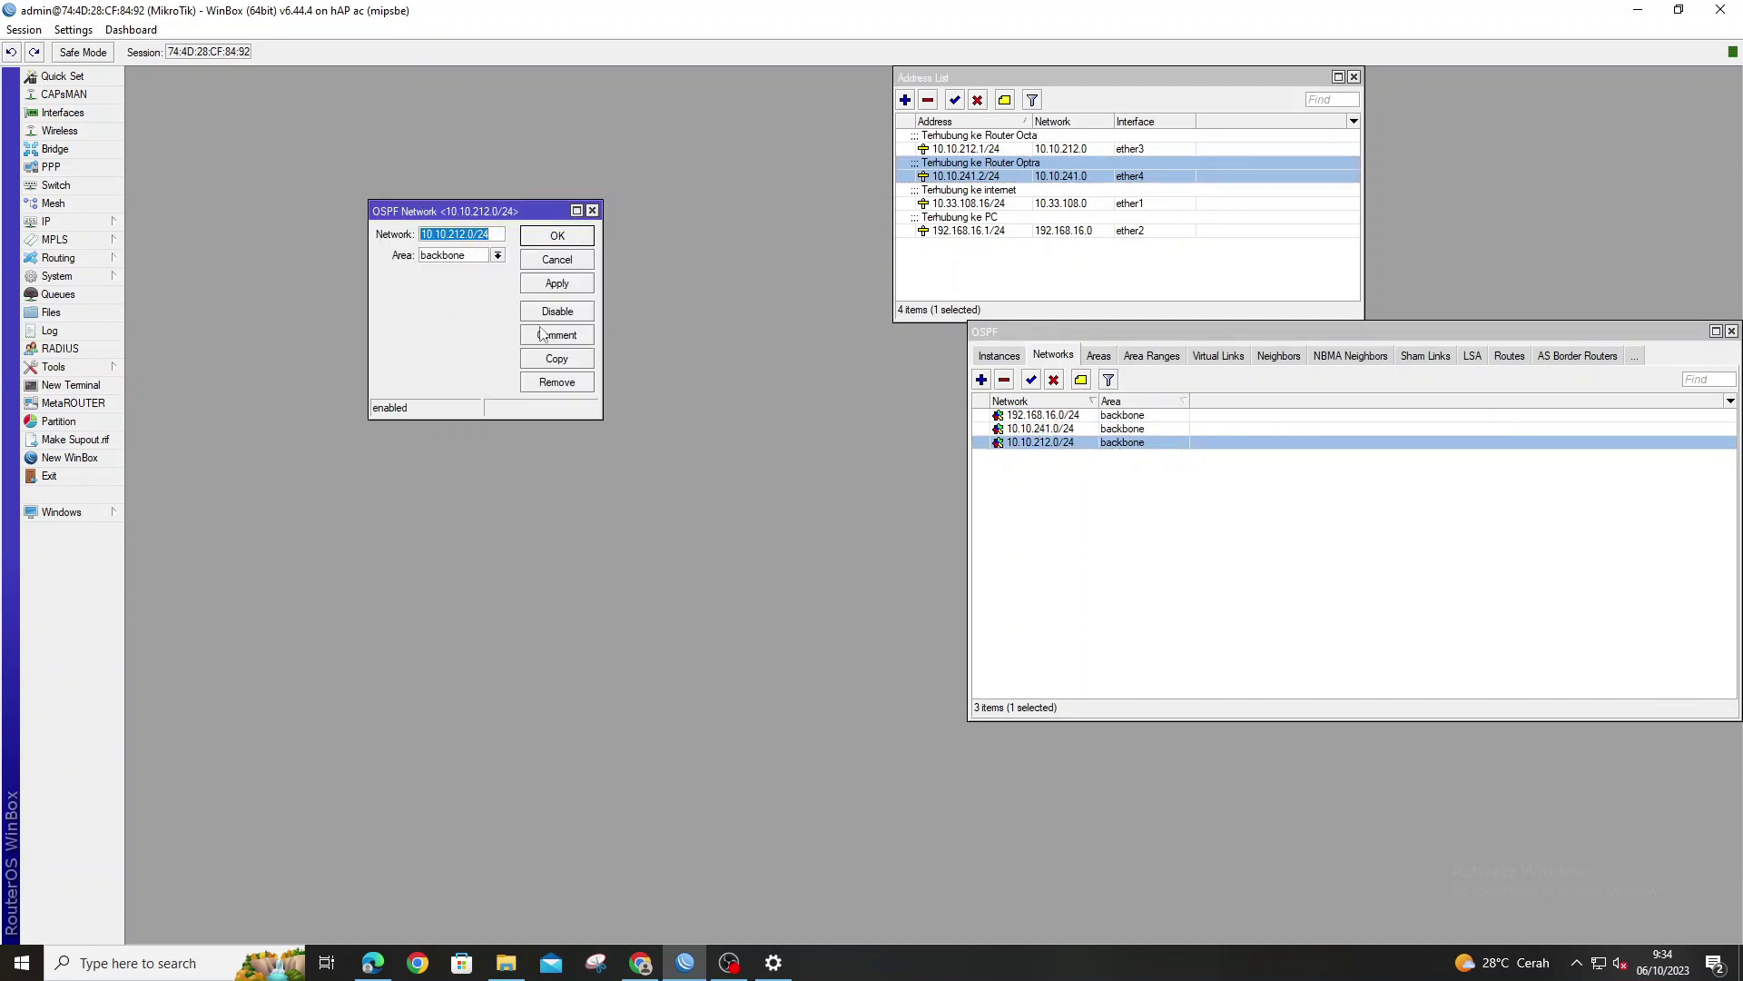
{"action": "left_click", "coordinate": [470, 235]}
{"action": "left_click", "coordinate": [1074, 149]}
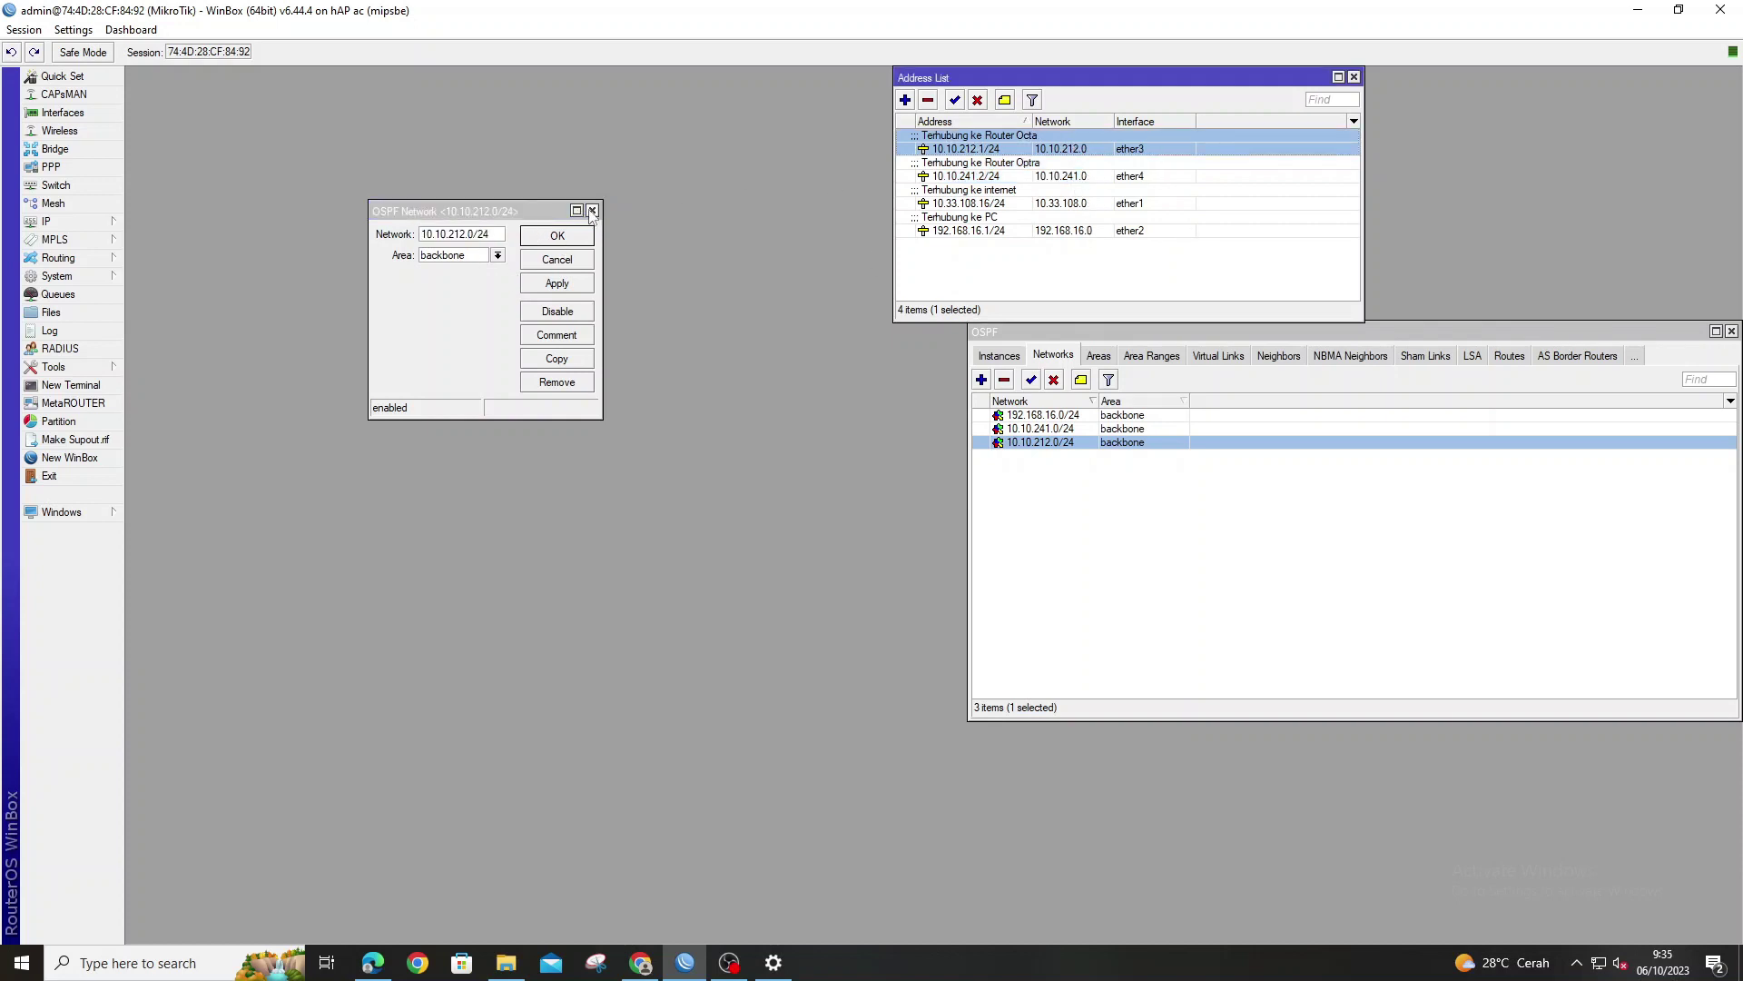
{"action": "left_click", "coordinate": [534, 236]}
- Review the OSPF interfaces, widening the Cost column and inspecting ether2's details, and close the OSPF window
{"action": "left_click", "coordinate": [1002, 360]}
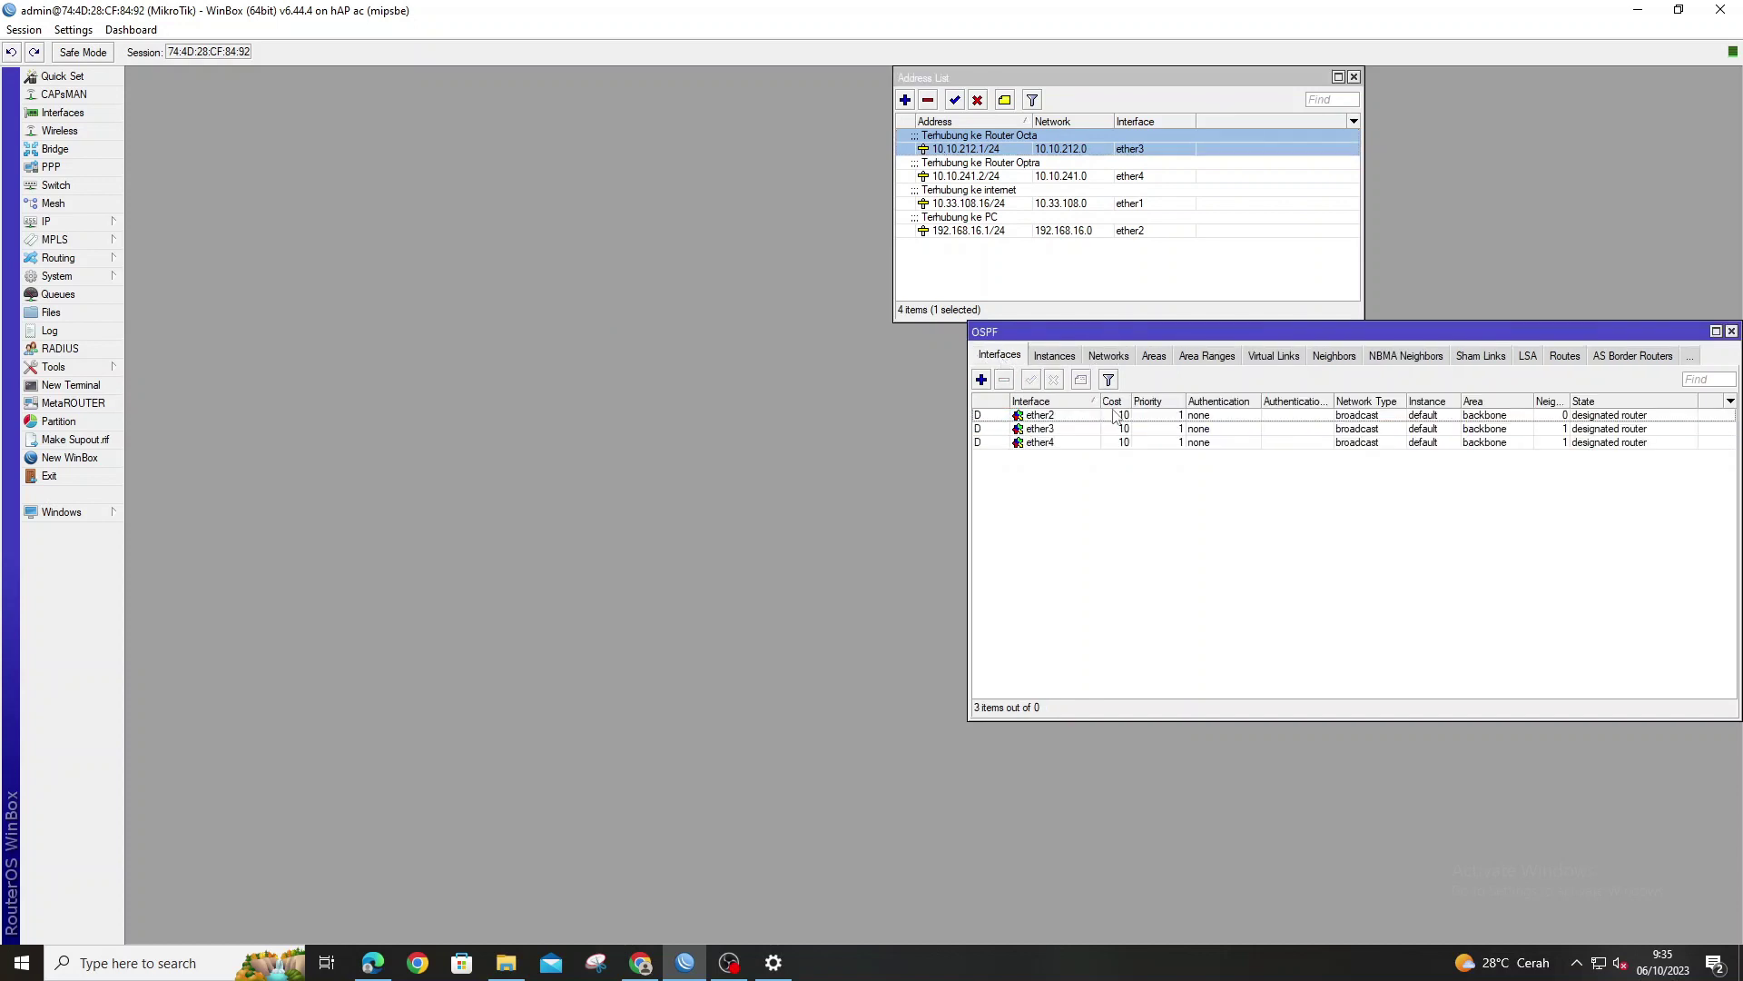
{"action": "left_click_drag", "start_coordinate": [1132, 401], "coordinate": [1140, 405]}
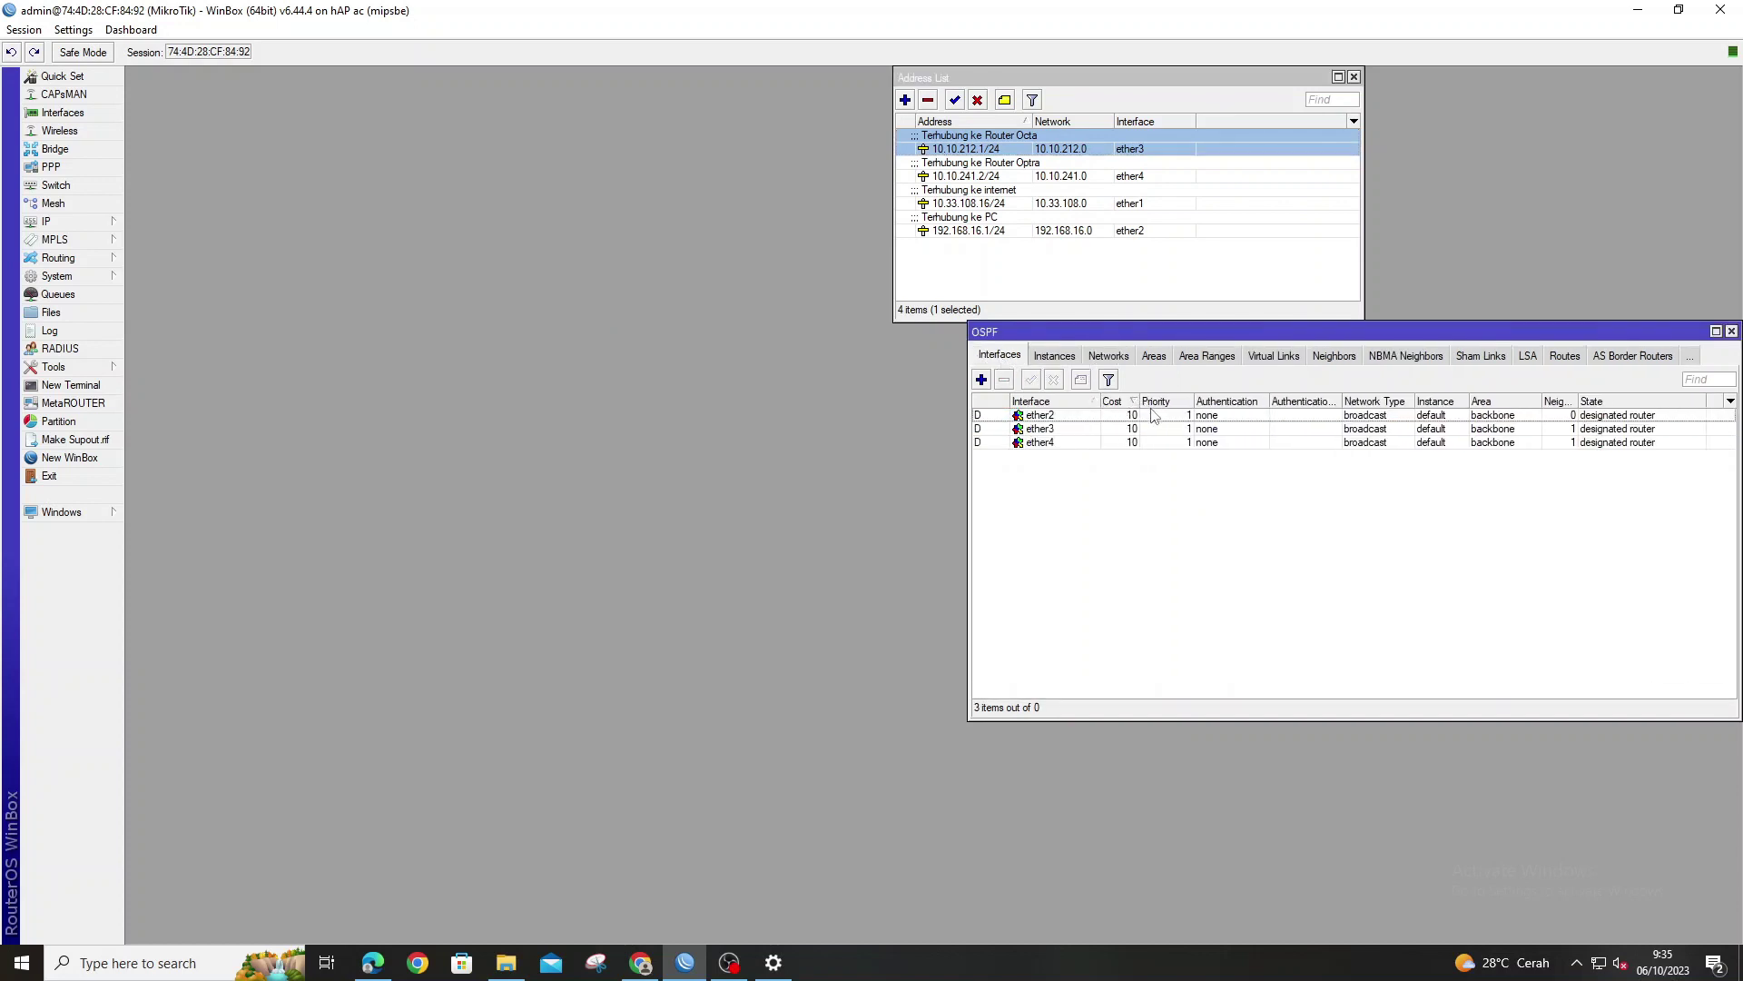
{"action": "double_click", "coordinate": [1151, 415]}
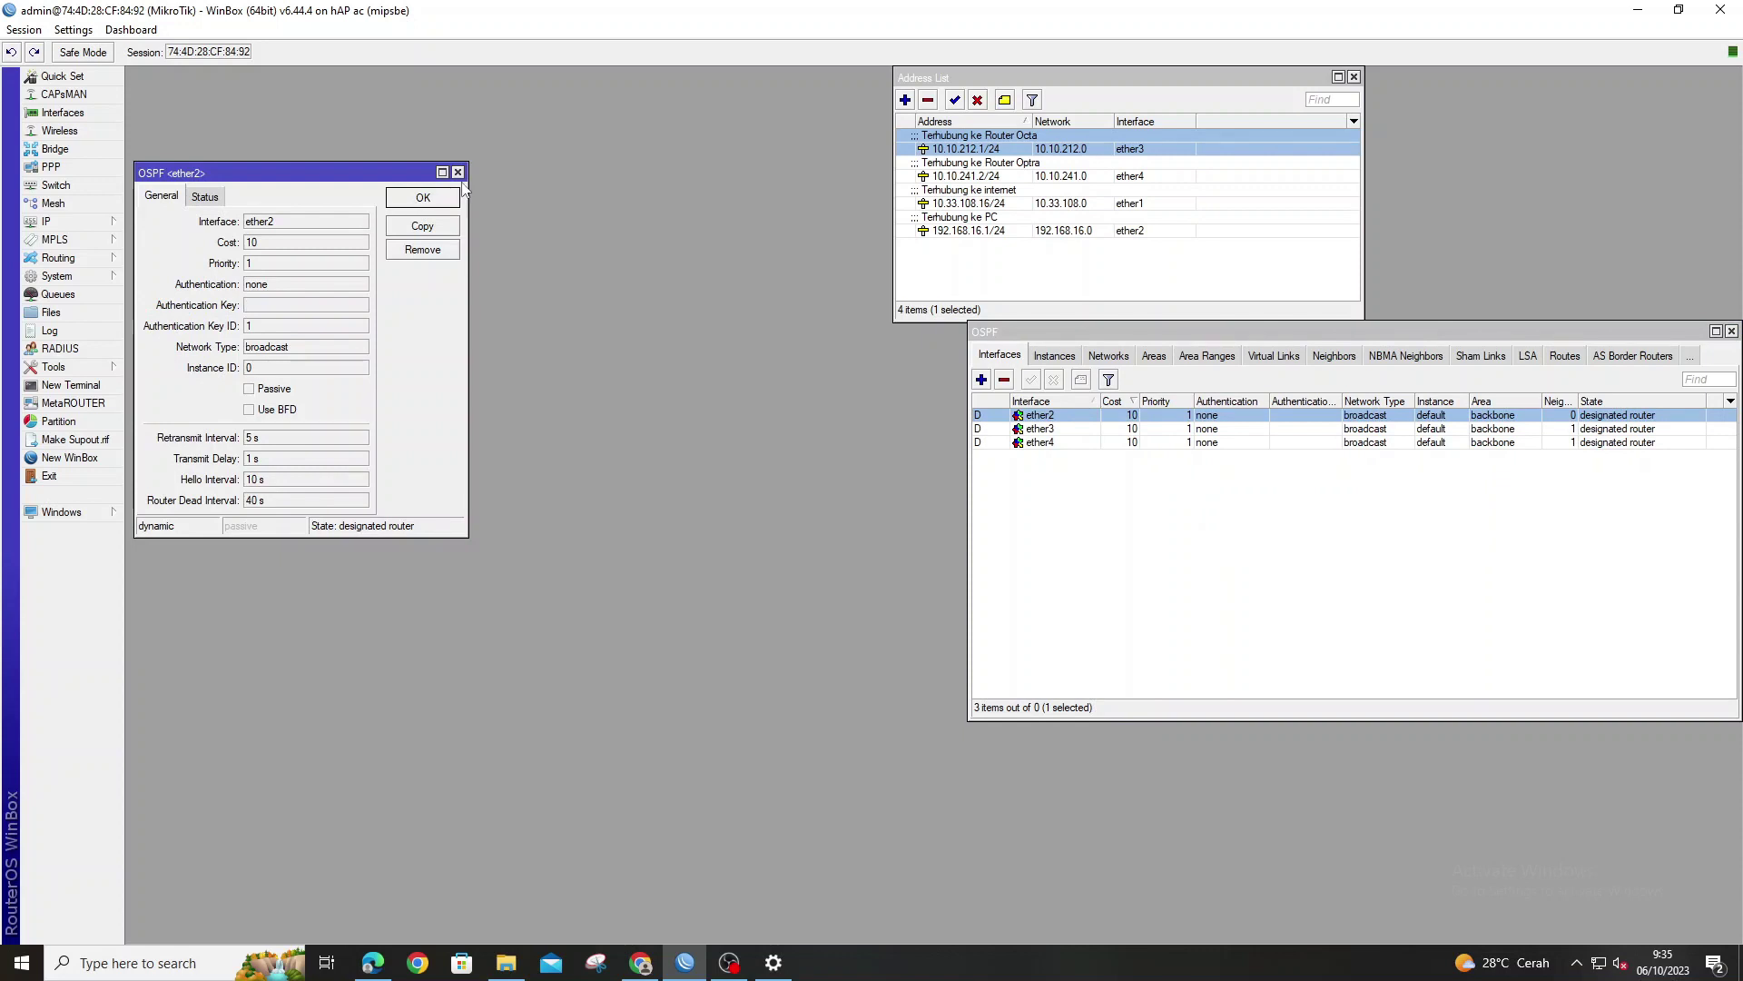
{"action": "left_click", "coordinate": [457, 172]}
{"action": "left_click", "coordinate": [989, 442]}
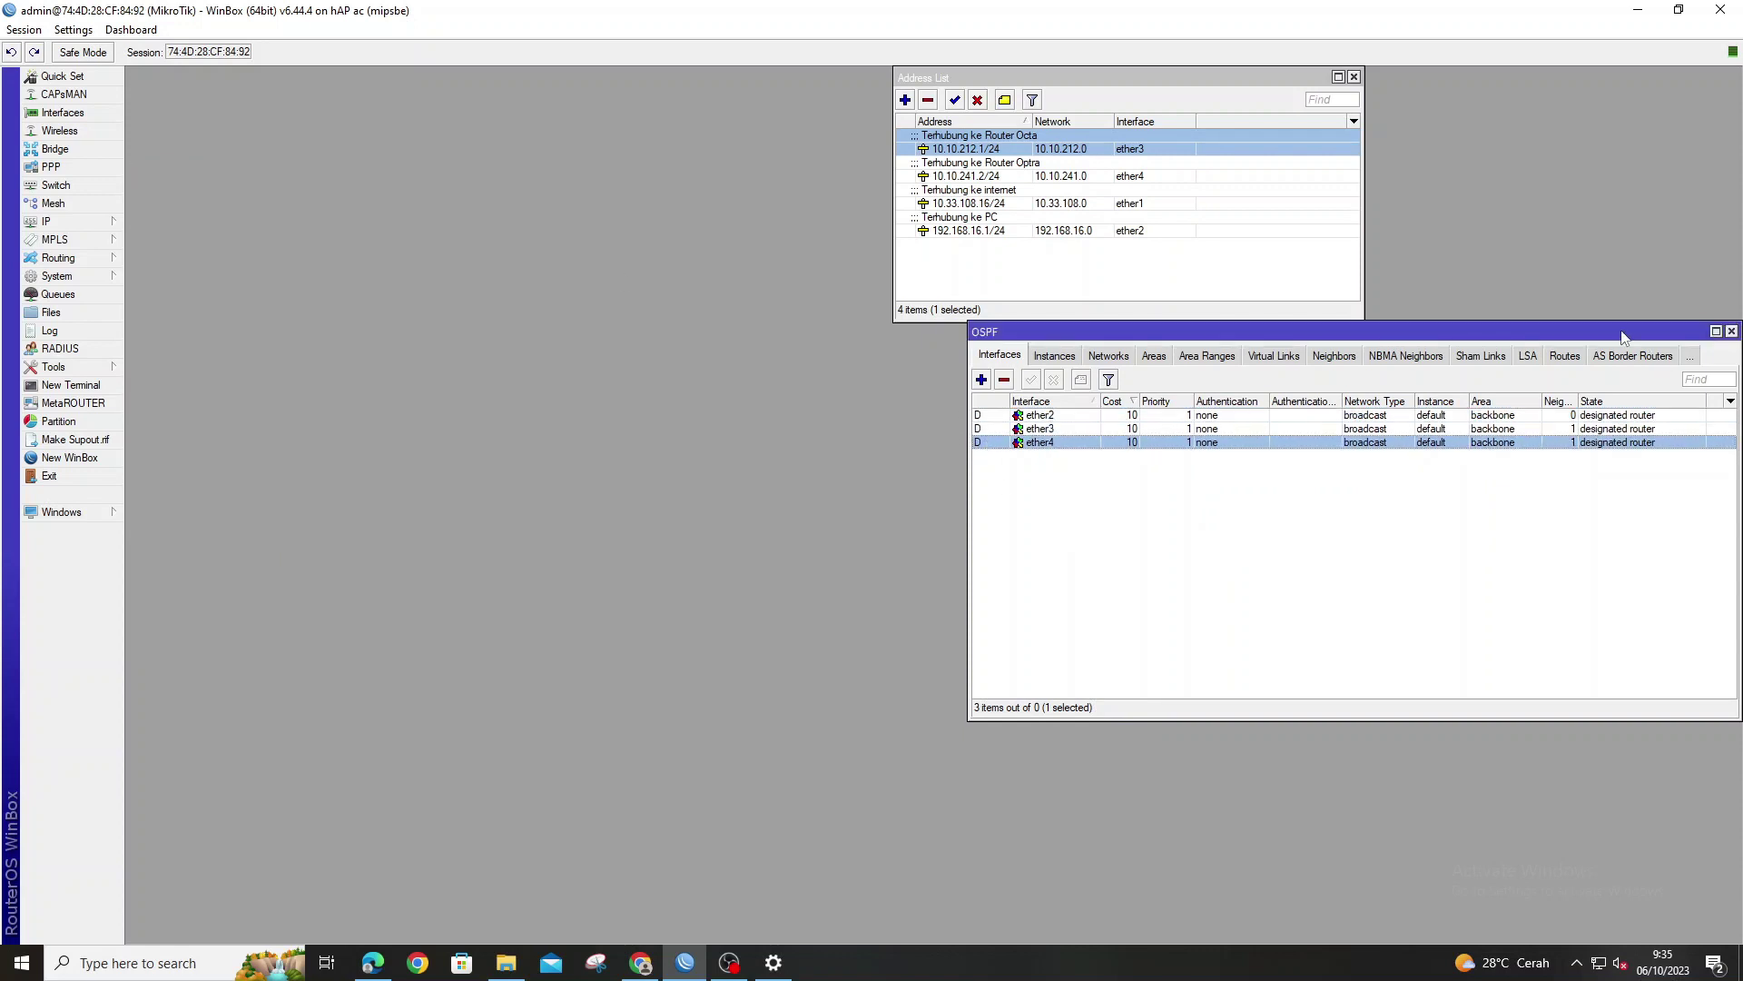
{"action": "left_click_drag", "start_coordinate": [1632, 333], "coordinate": [827, 360]}
{"action": "left_click", "coordinate": [927, 357]}
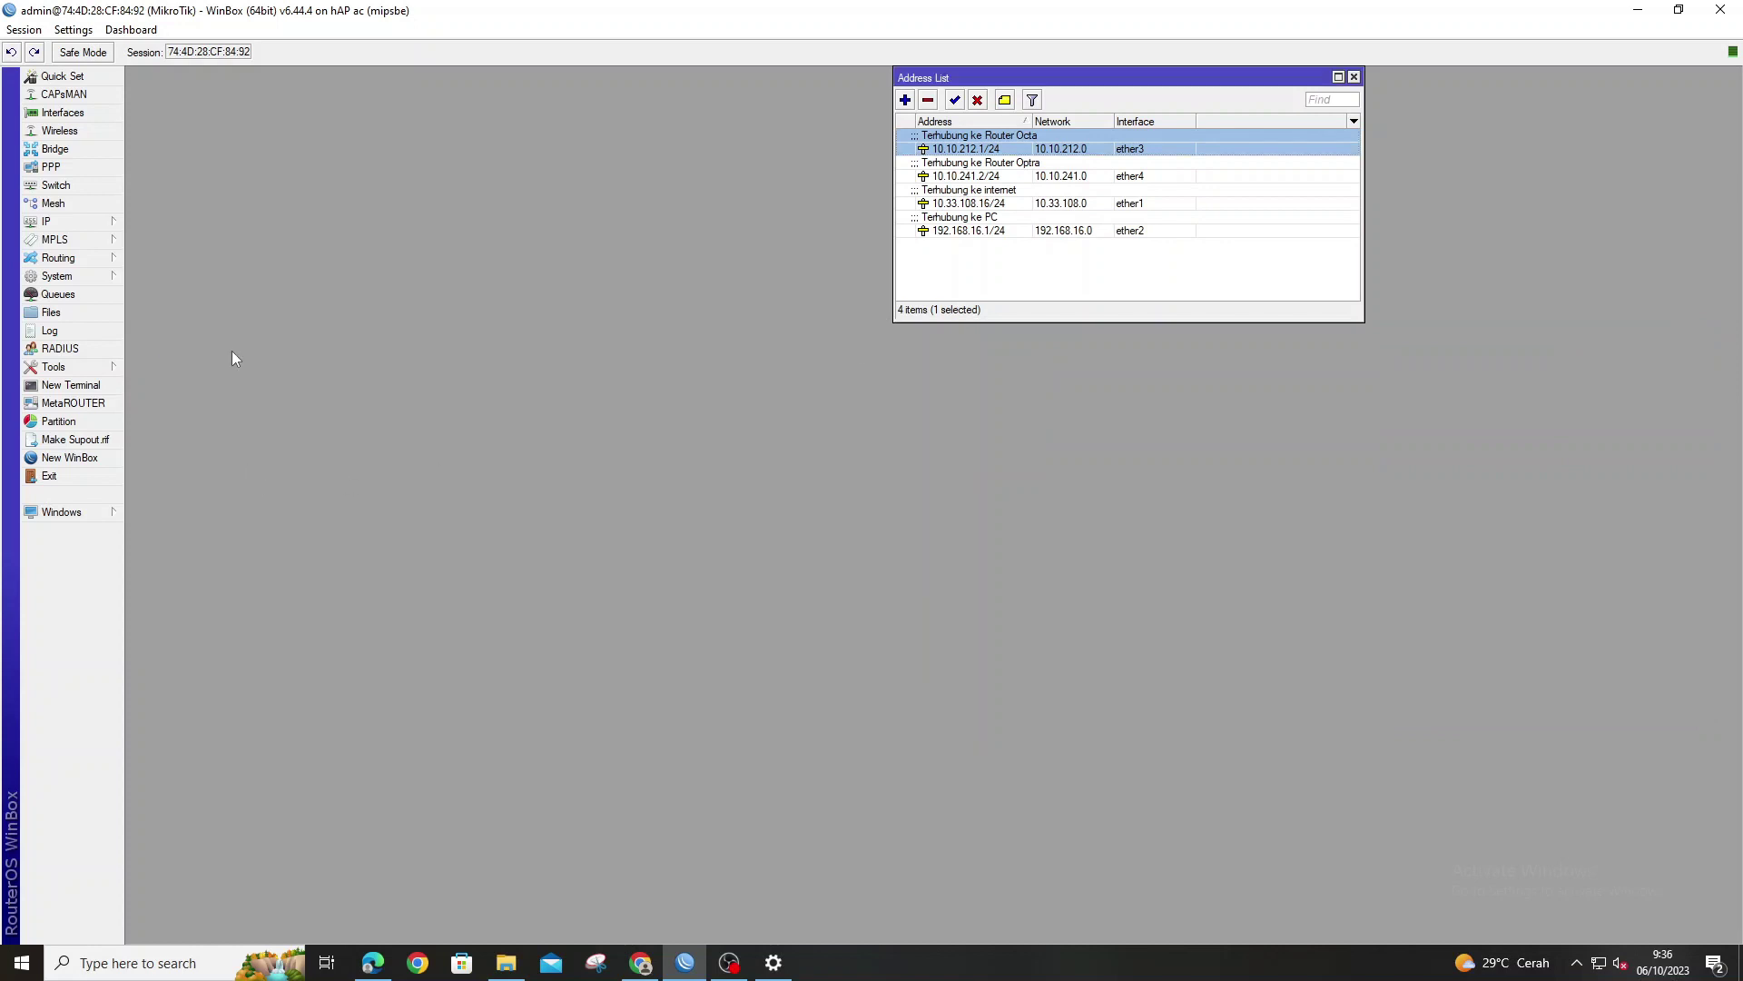
- Check the router's identity in the prompt of a new terminal, and close the terminal
{"action": "left_click", "coordinate": [100, 385]}
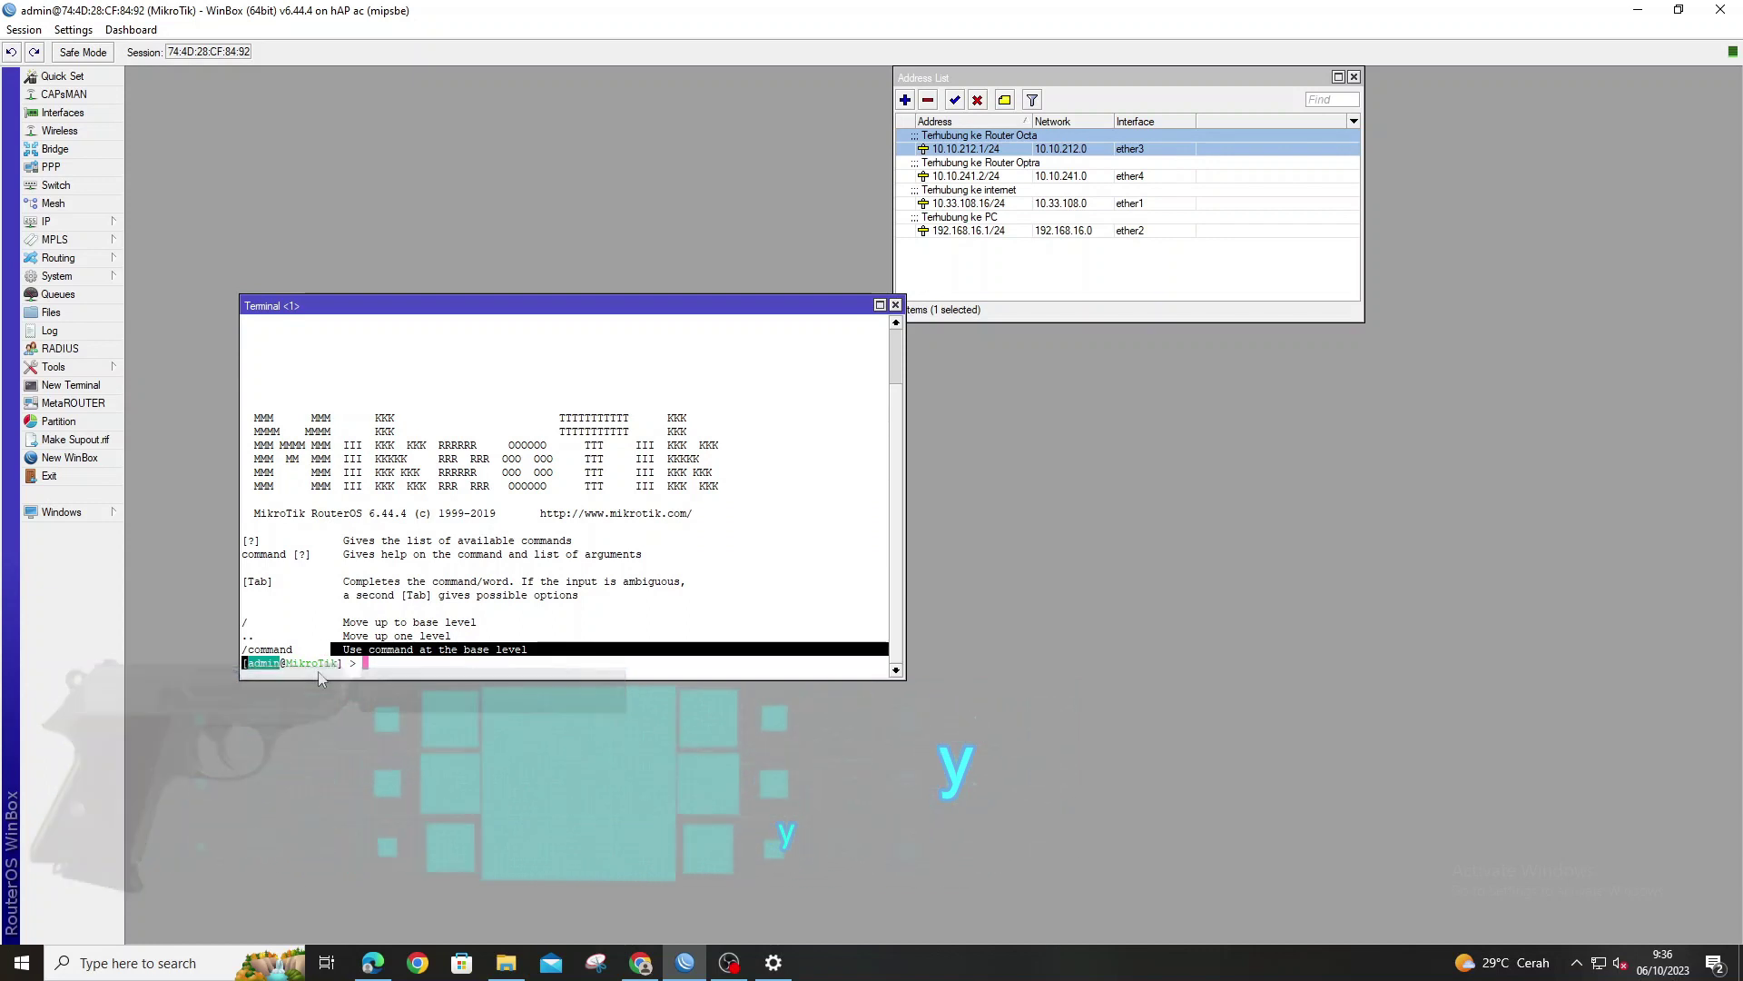
{"action": "left_click_drag", "start_coordinate": [286, 664], "coordinate": [339, 668]}
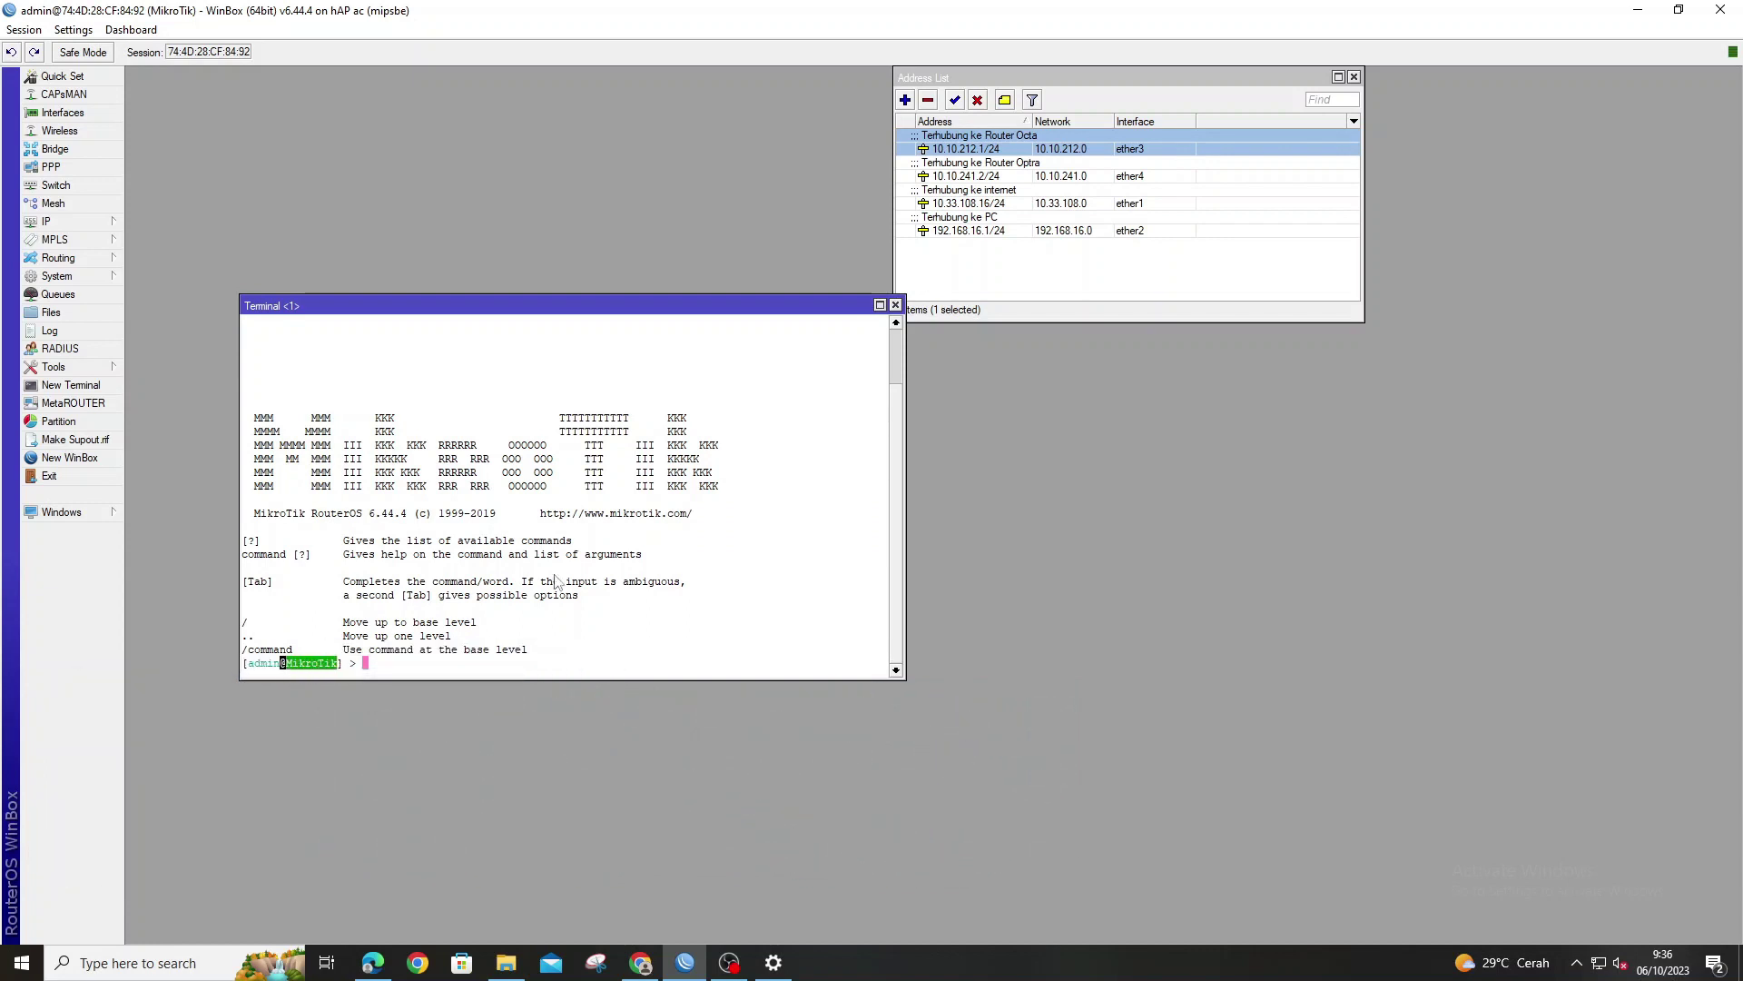
{"action": "left_click", "coordinate": [895, 305]}
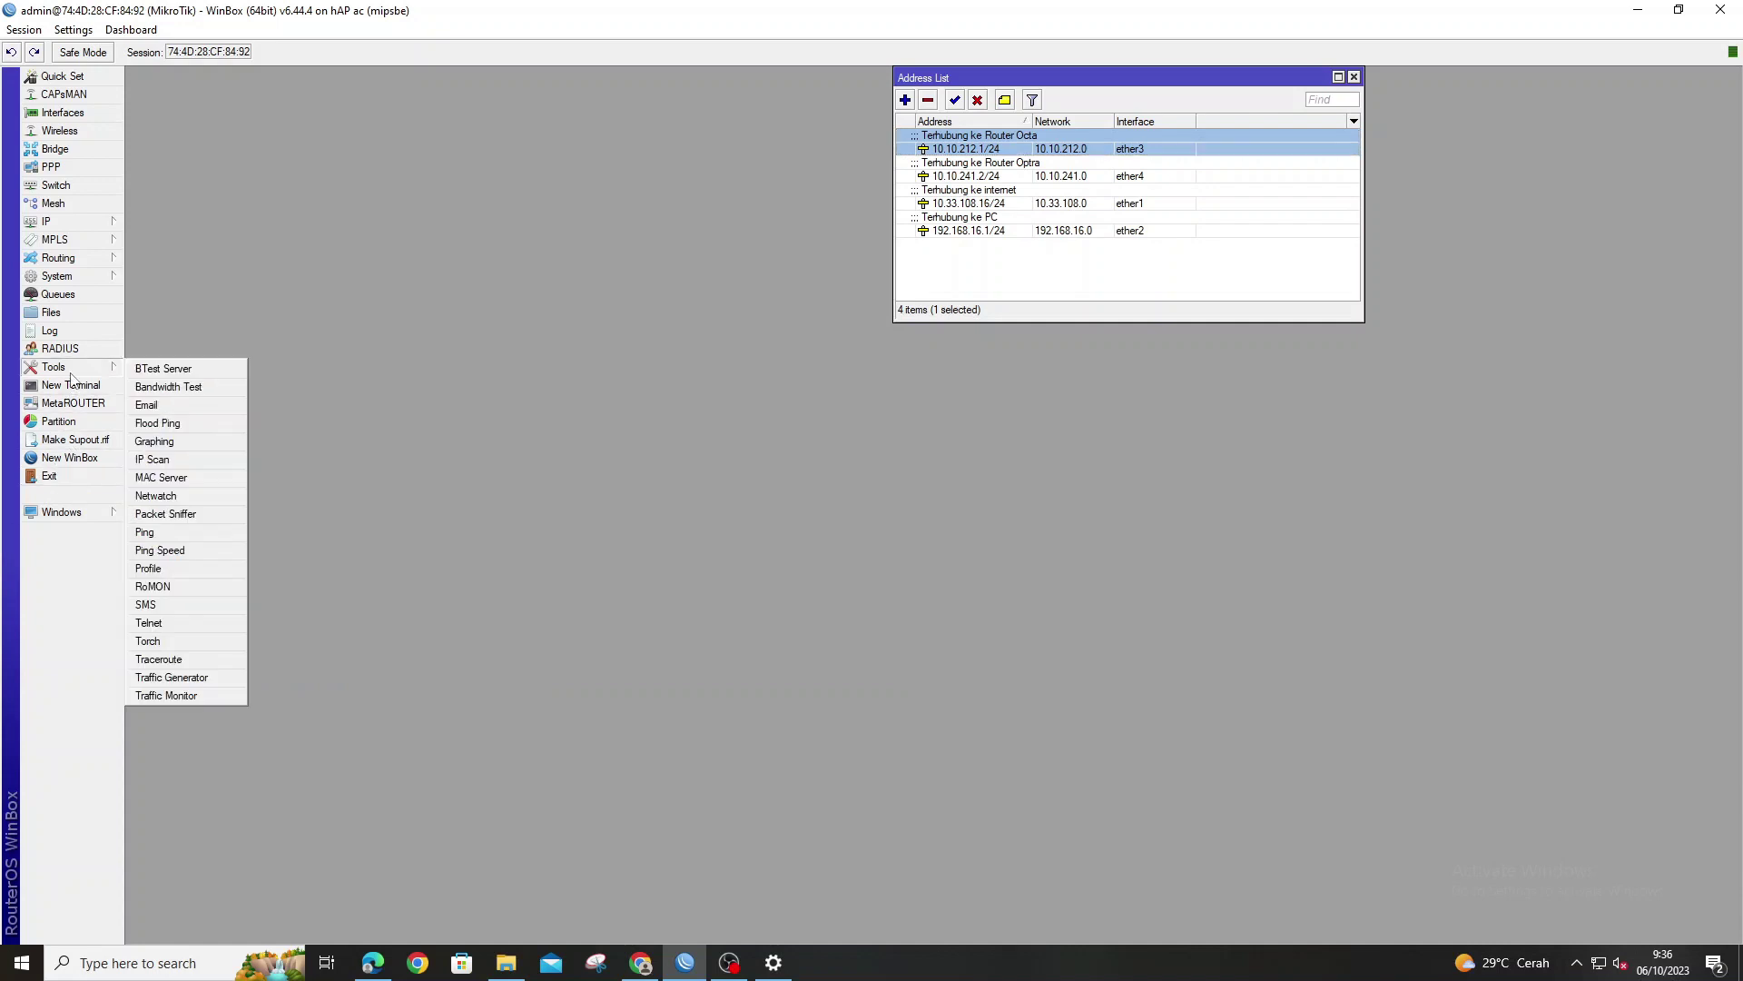
- Set the router's system identity to the owner's name, apply it, and check the prompt in a new terminal
{"action": "mouse_move", "coordinate": [100, 366]}
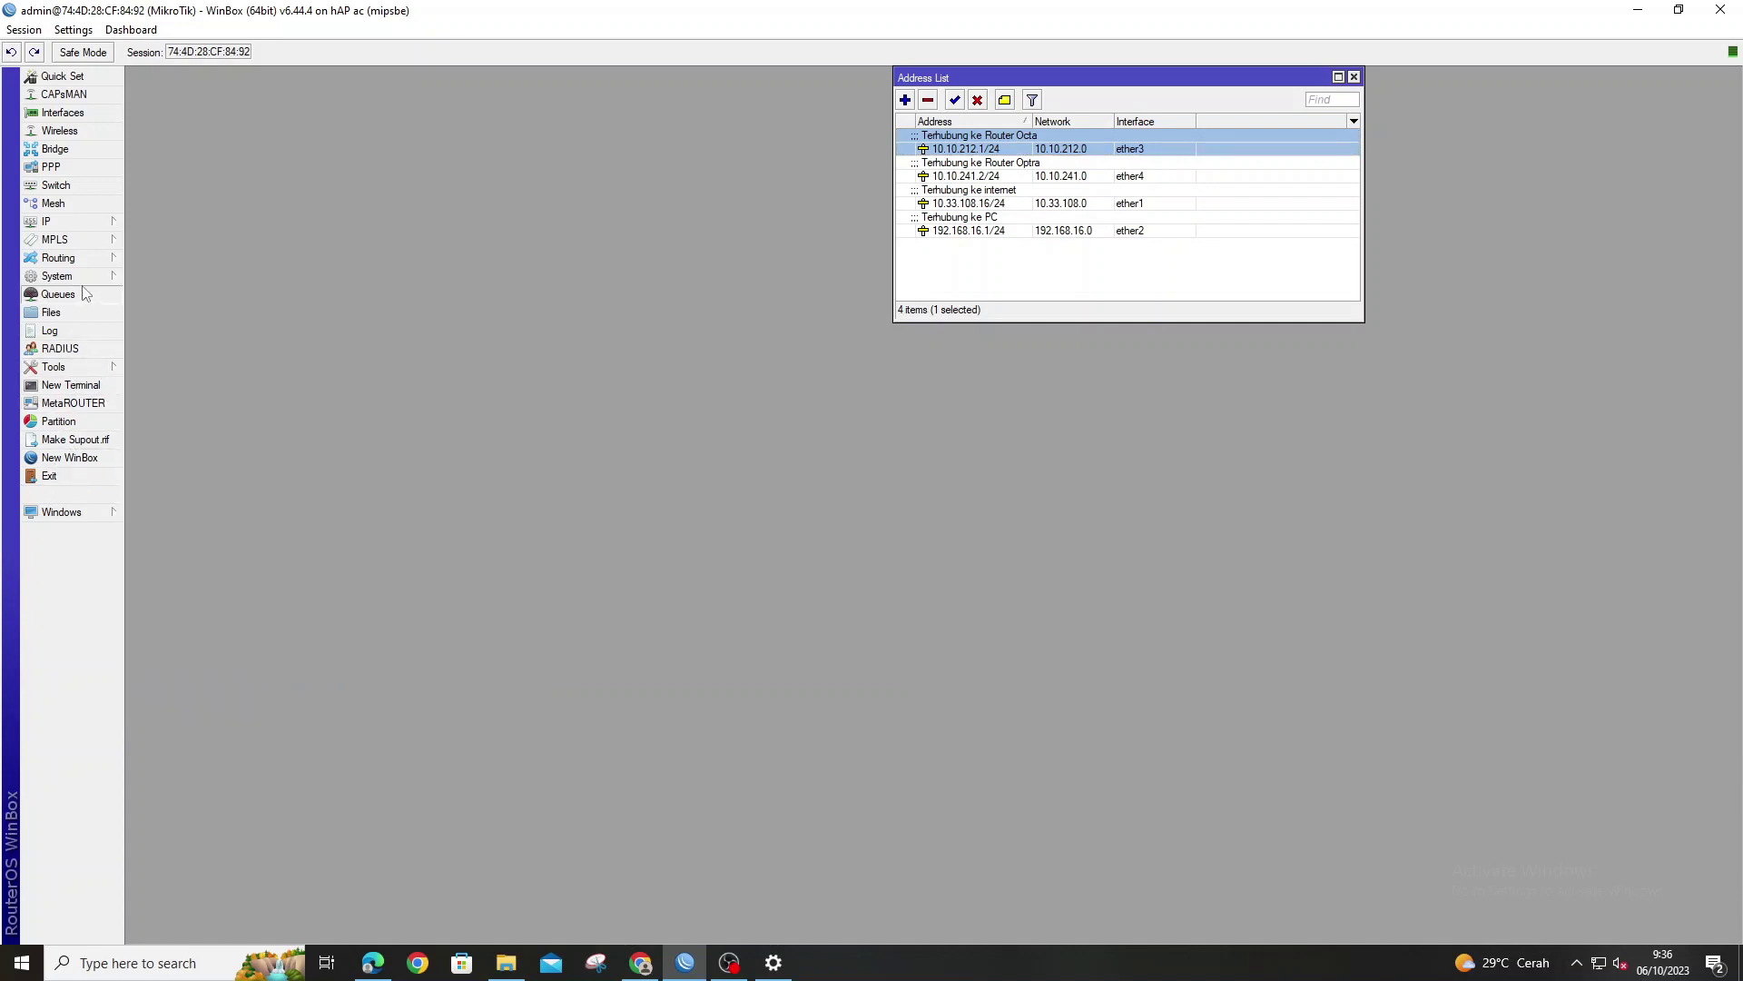
{"action": "mouse_move", "coordinate": [100, 277]}
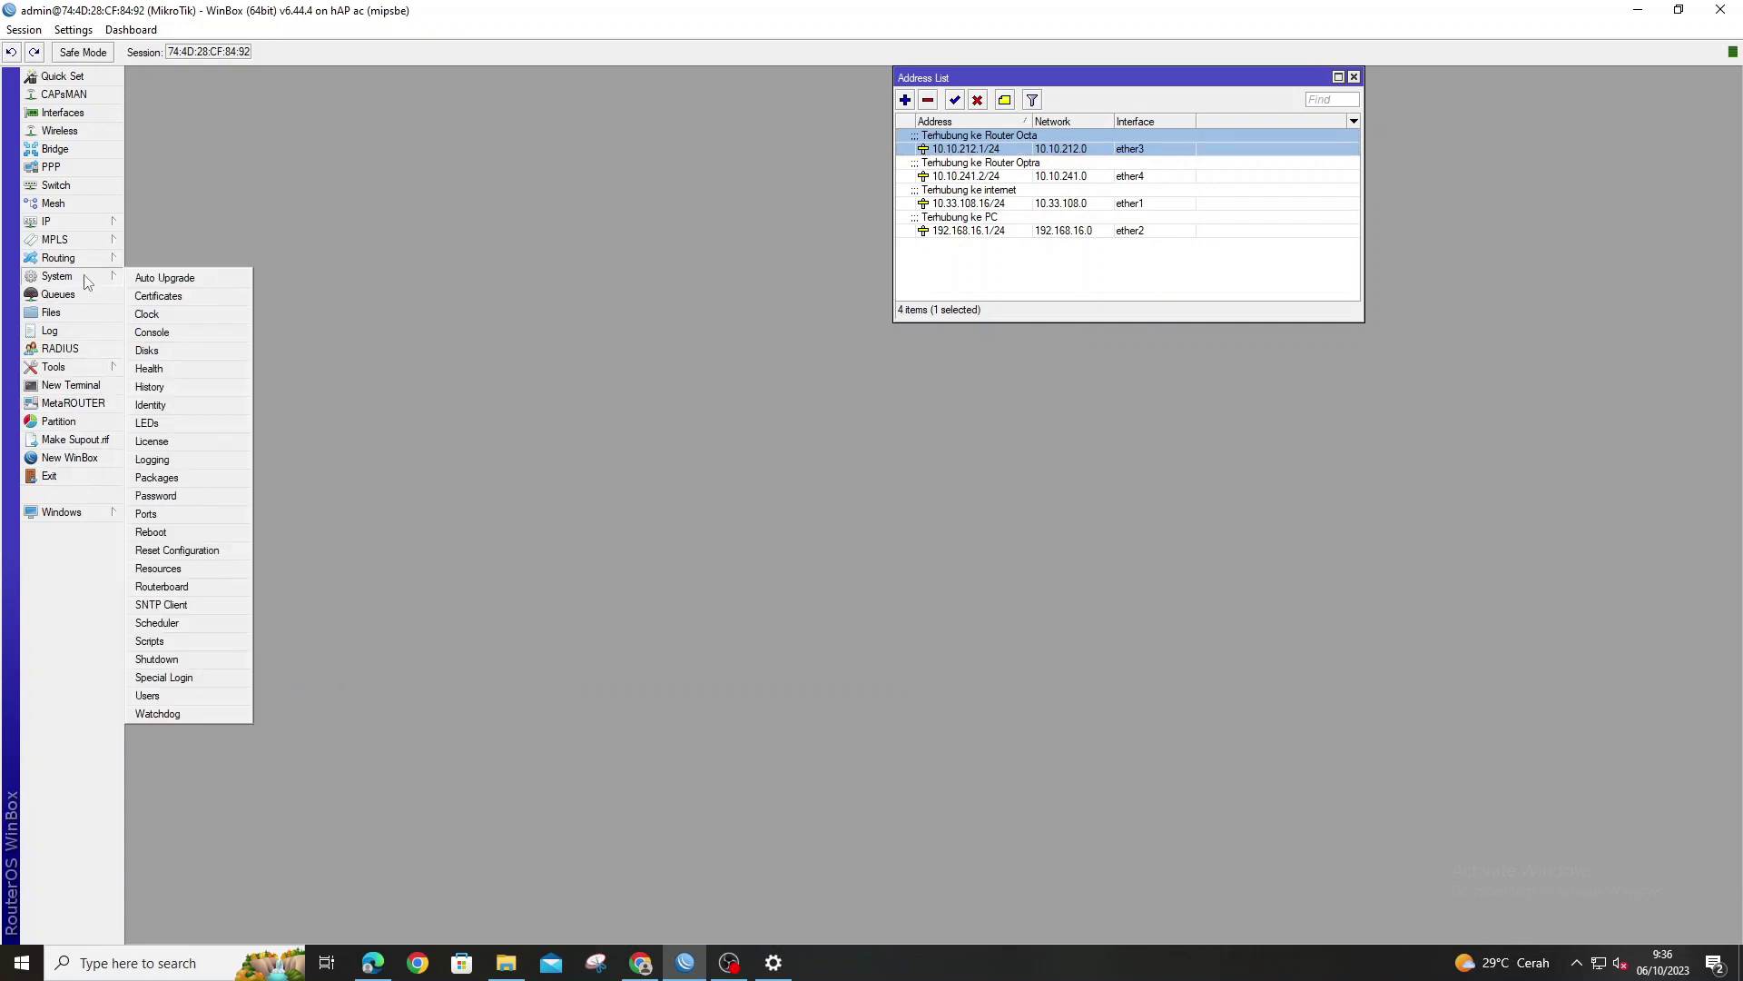
{"action": "left_click", "coordinate": [181, 405]}
{"action": "type", "text": "Haffia"}
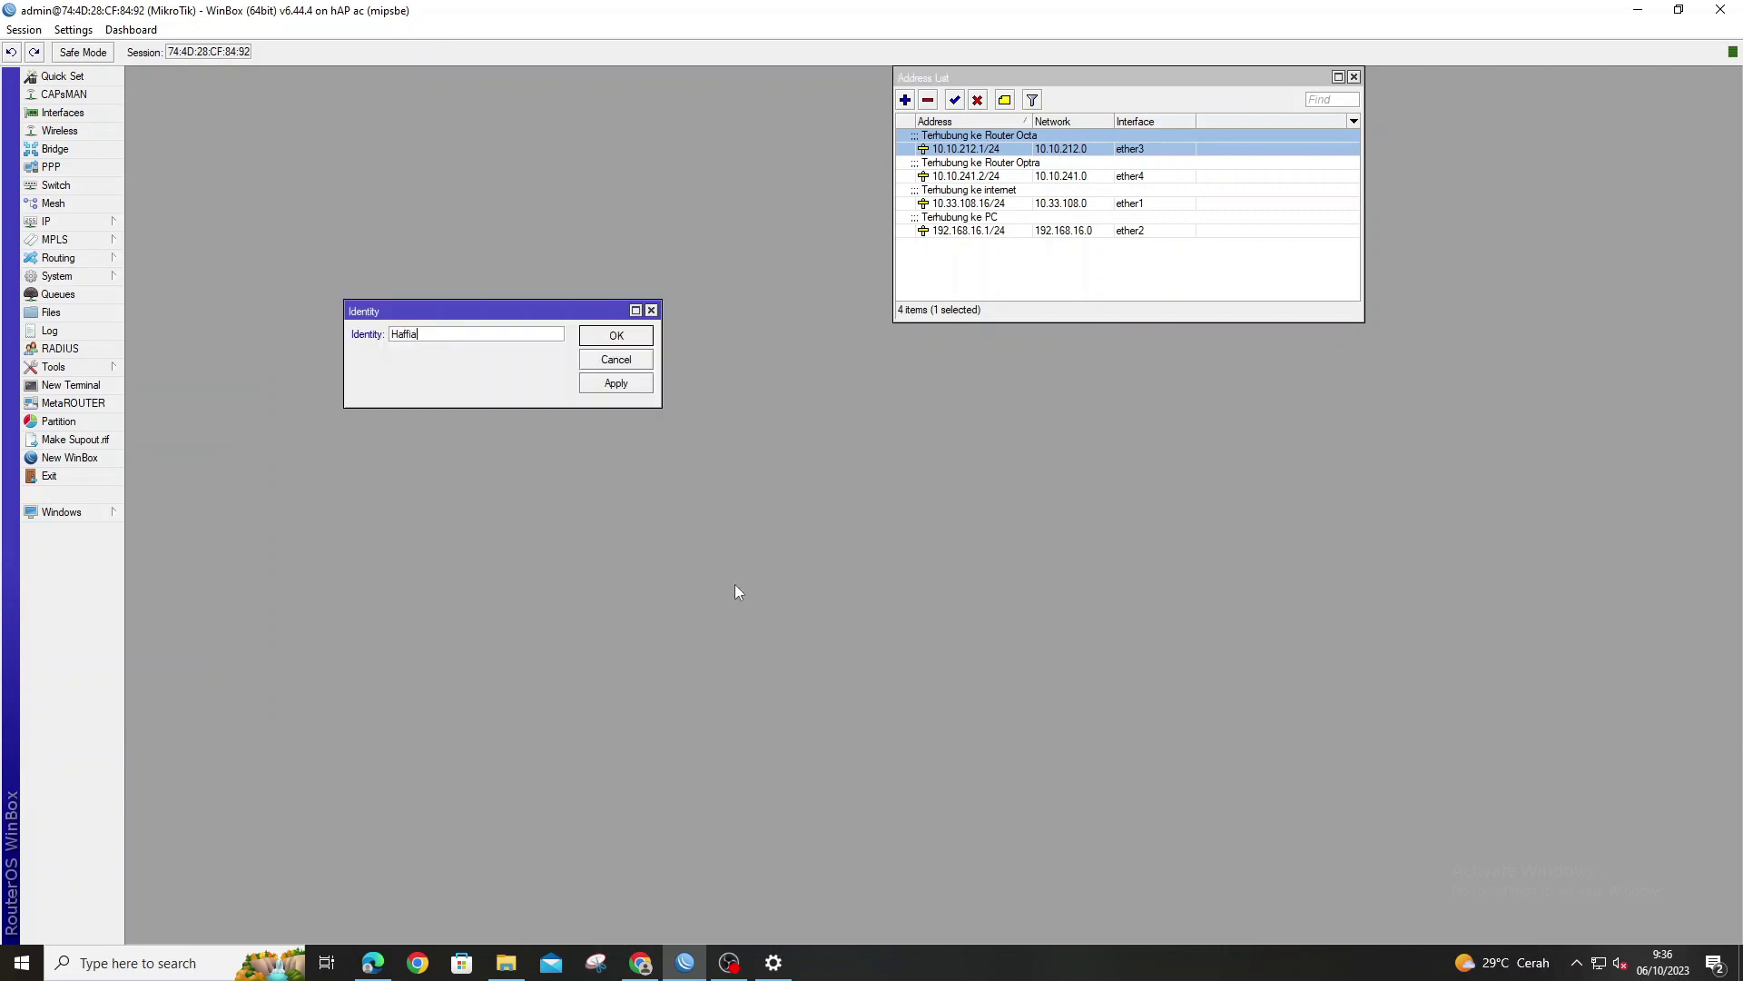
{"action": "left_click", "coordinate": [626, 383]}
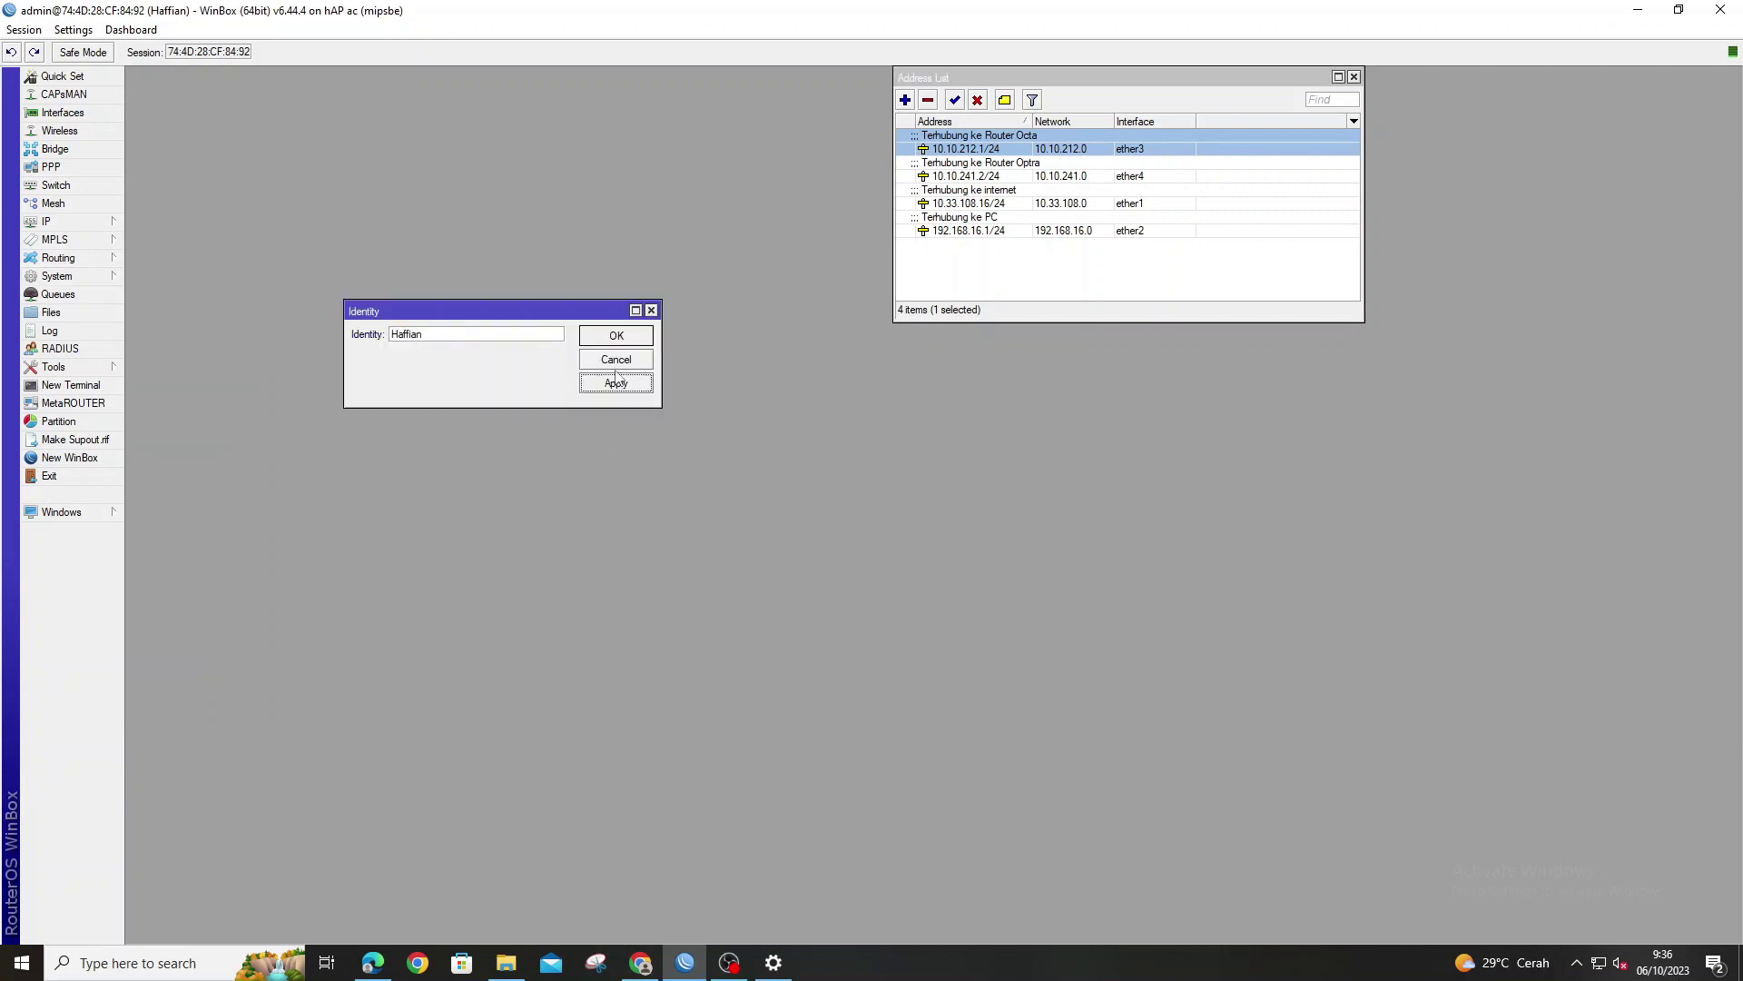
{"action": "left_click", "coordinate": [610, 343]}
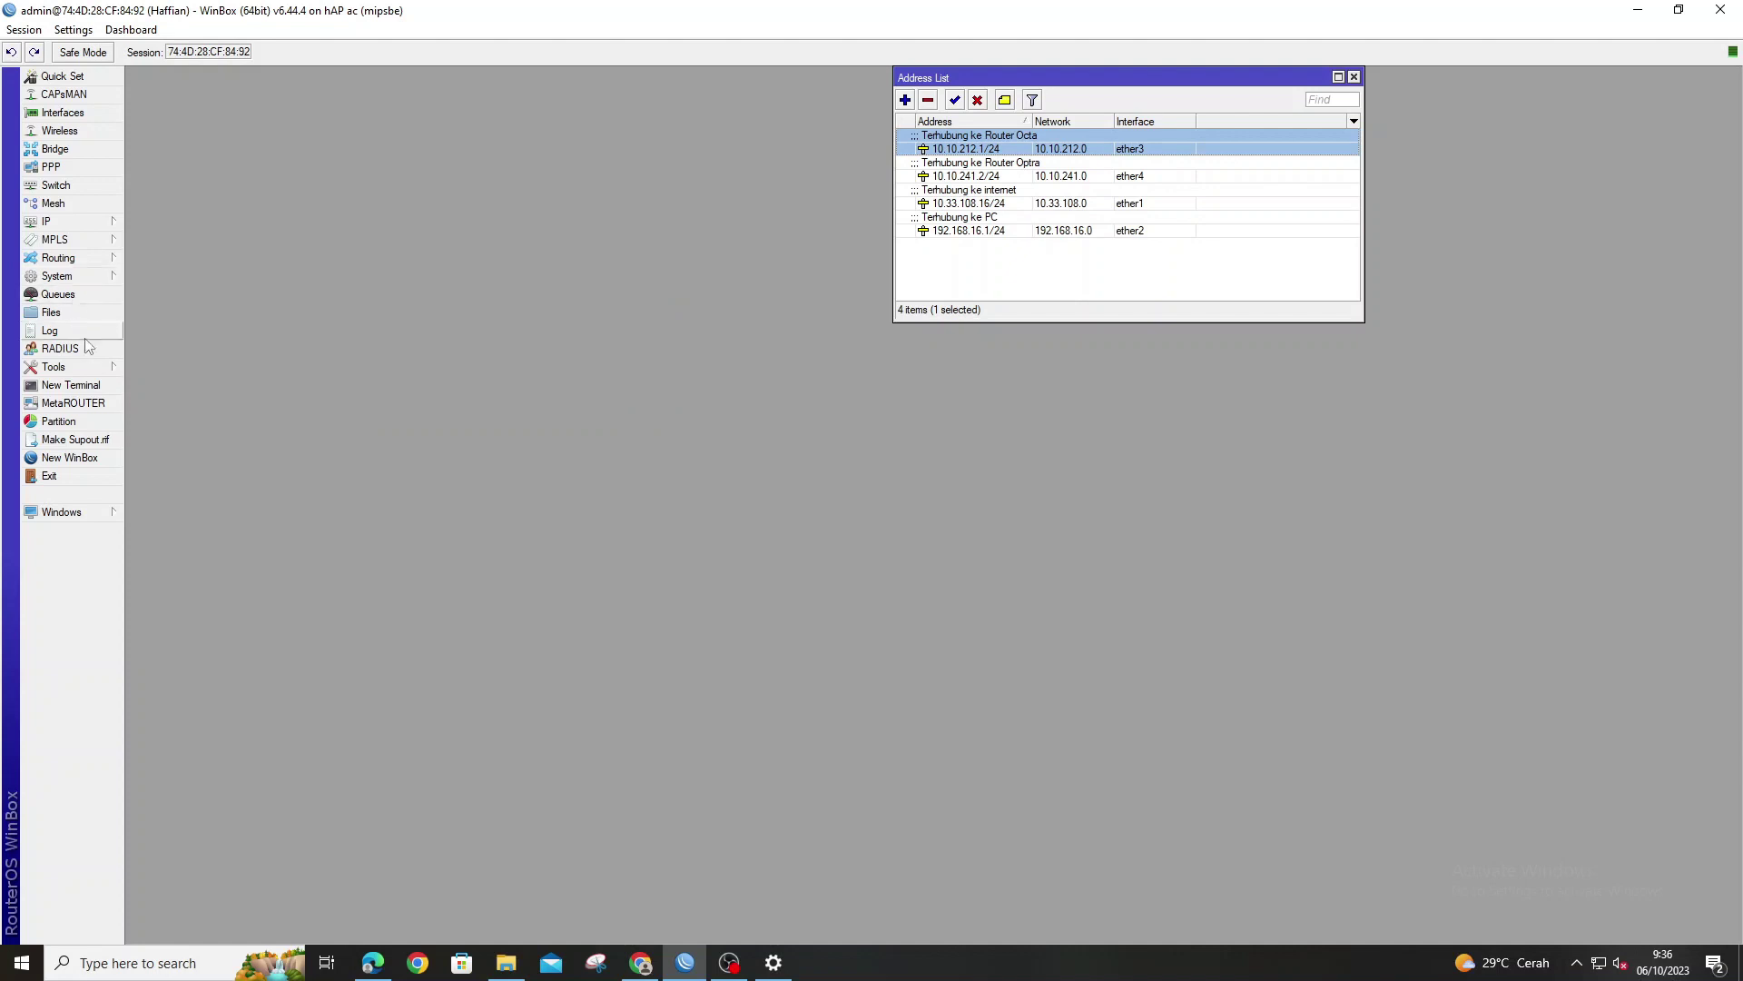
{"action": "left_click", "coordinate": [71, 385]}
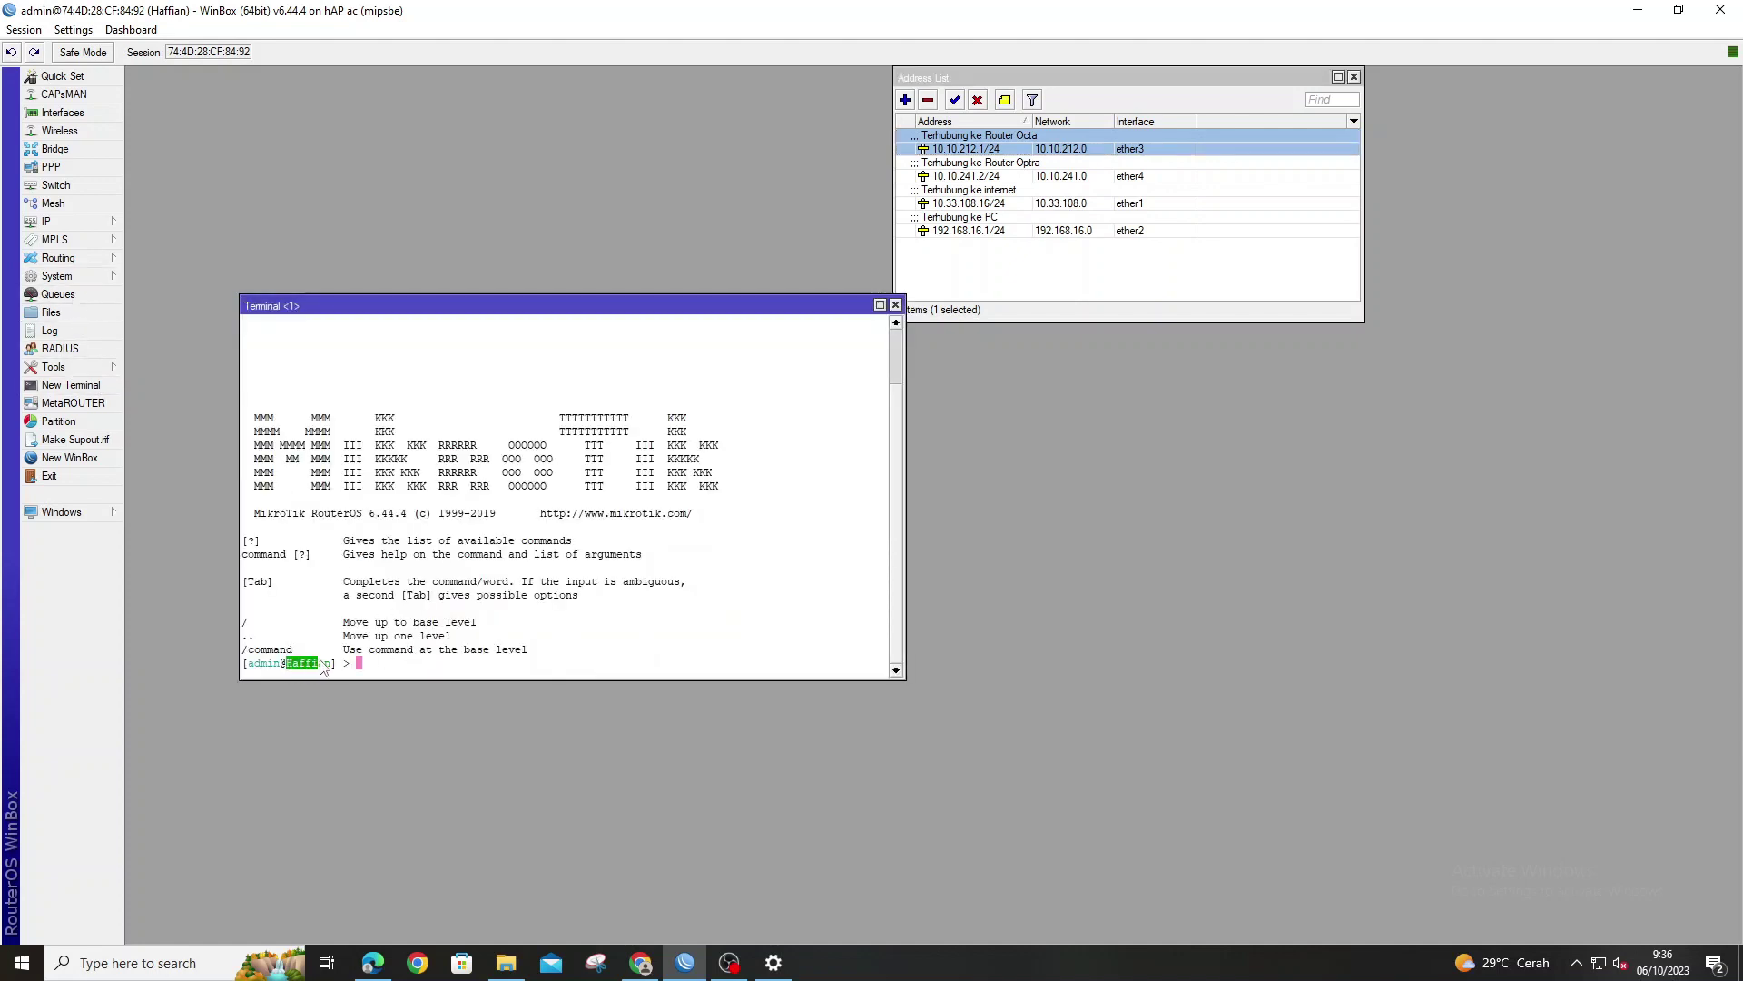
- Ping 10.10.241.1 from the router's terminal, check the replies, and stop the ping
{"action": "type", "text": "ping 10.10."}
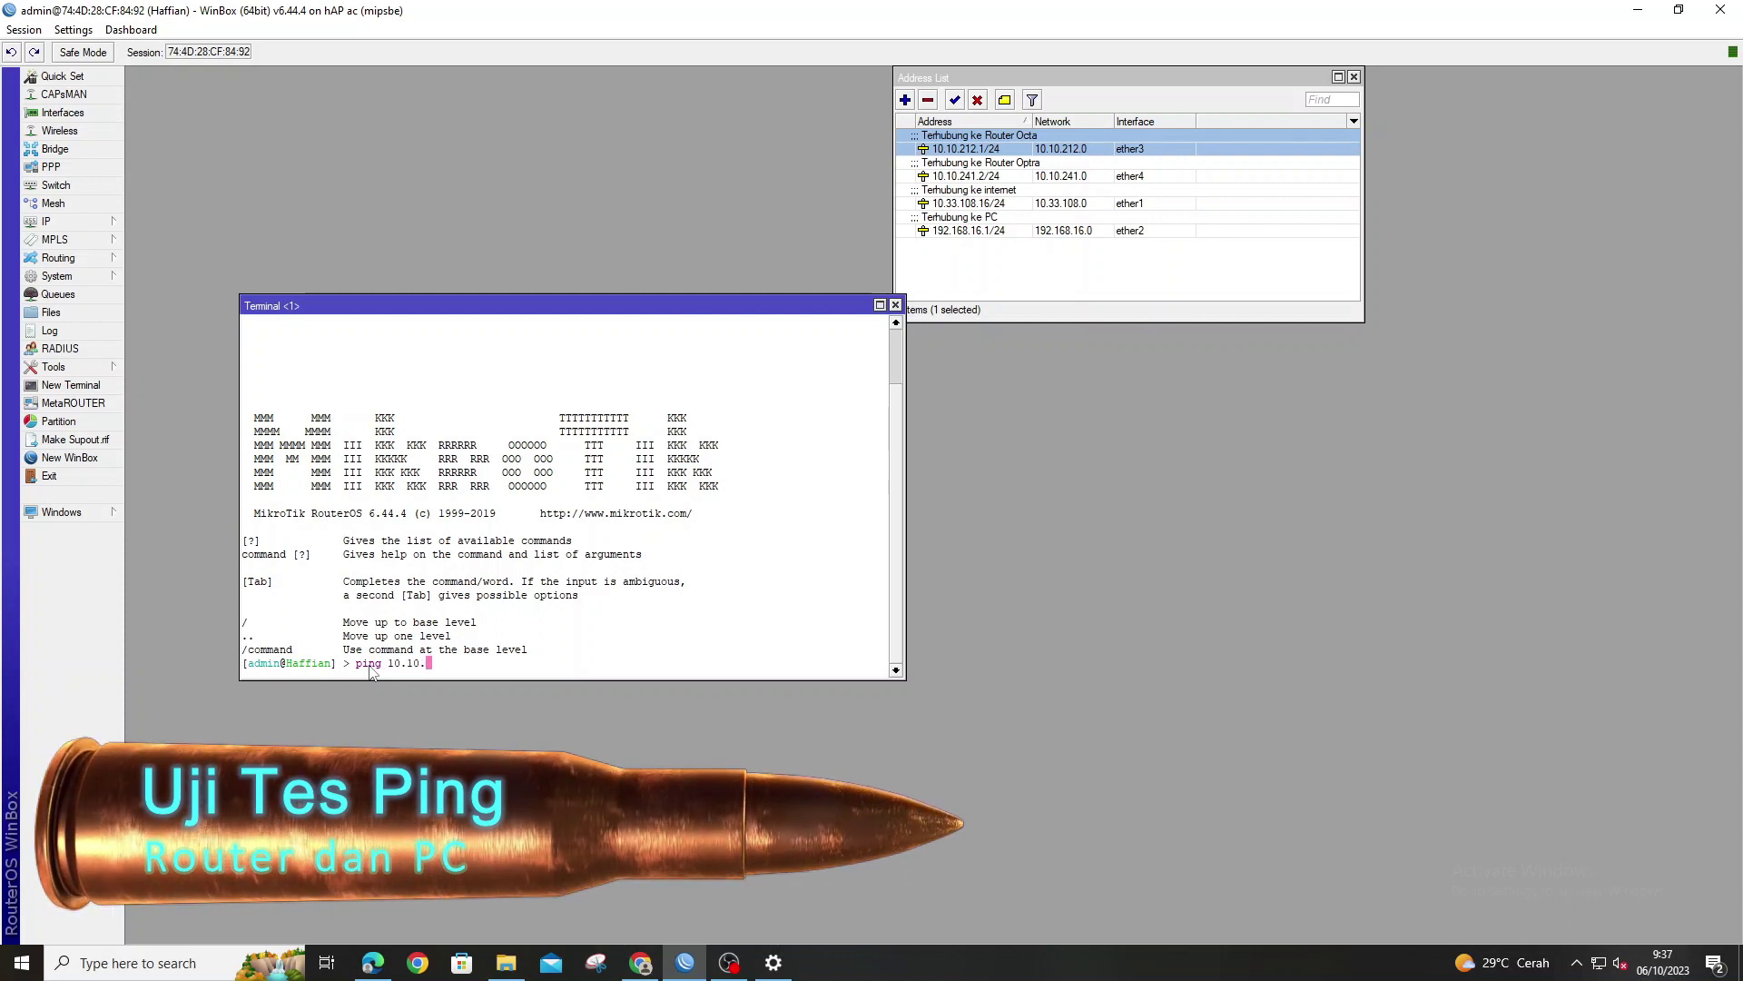
{"action": "type", "text": "241"}
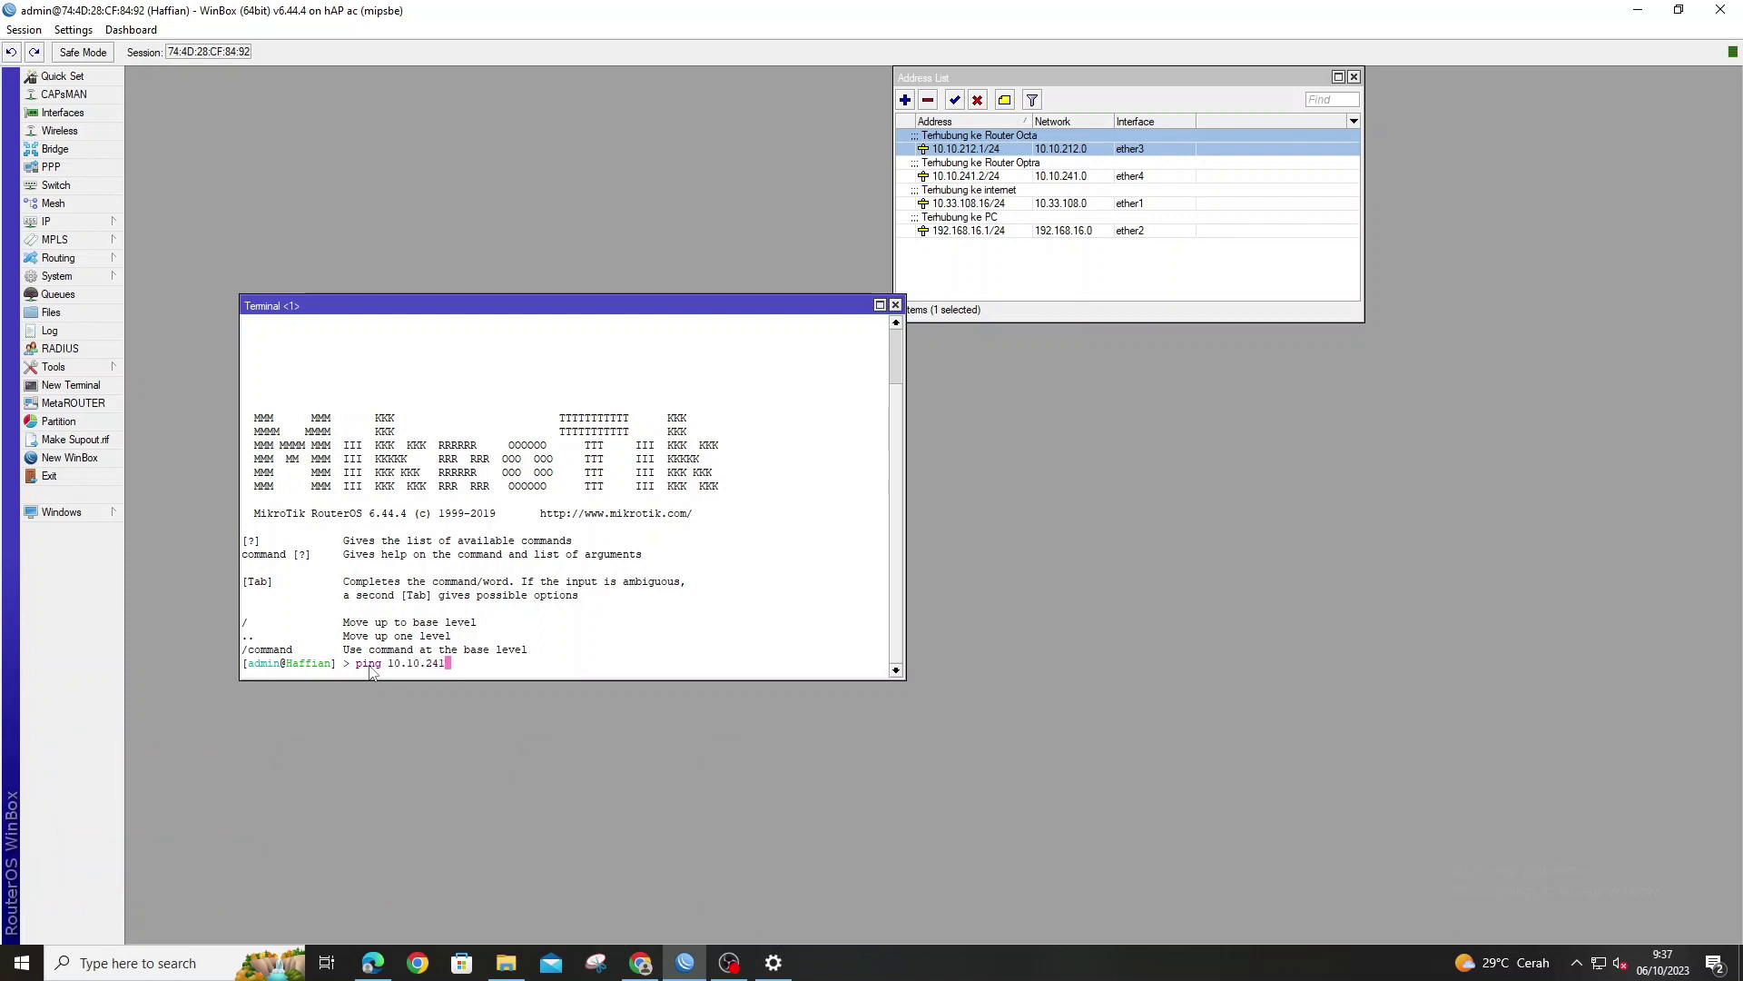
{"action": "type", "text": ".1"}
{"action": "key", "text": "Return"}
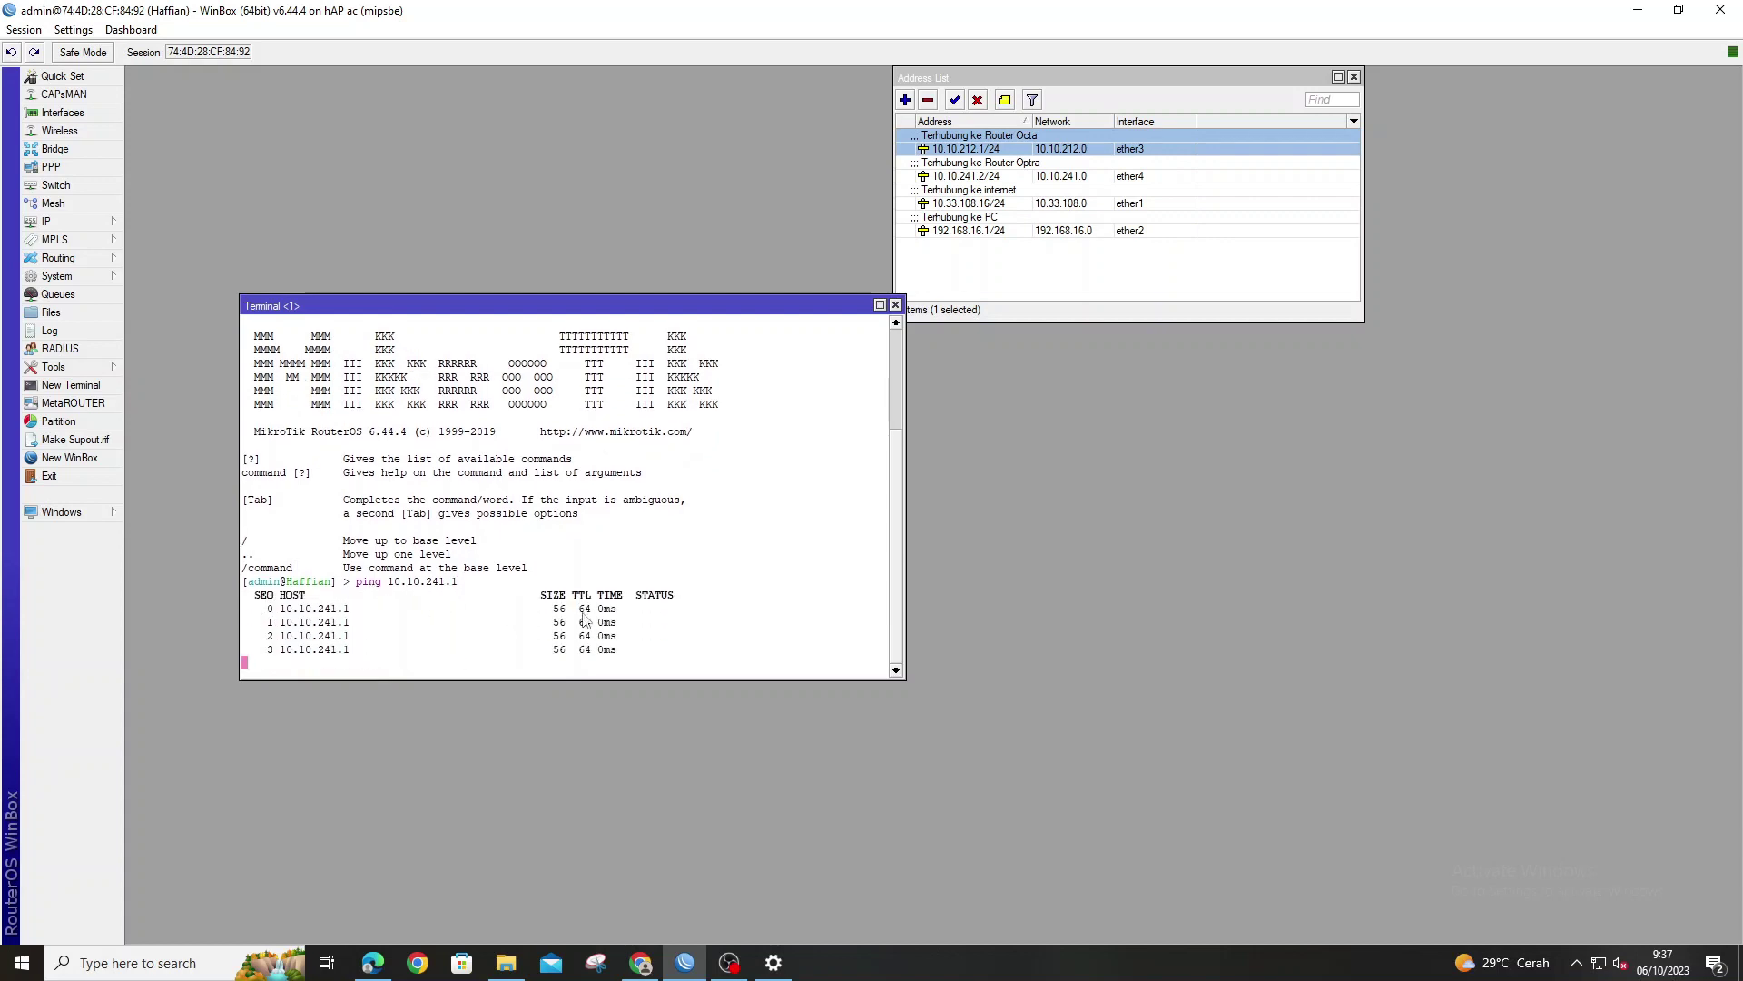
{"action": "left_click_drag", "start_coordinate": [554, 582], "coordinate": [625, 599]}
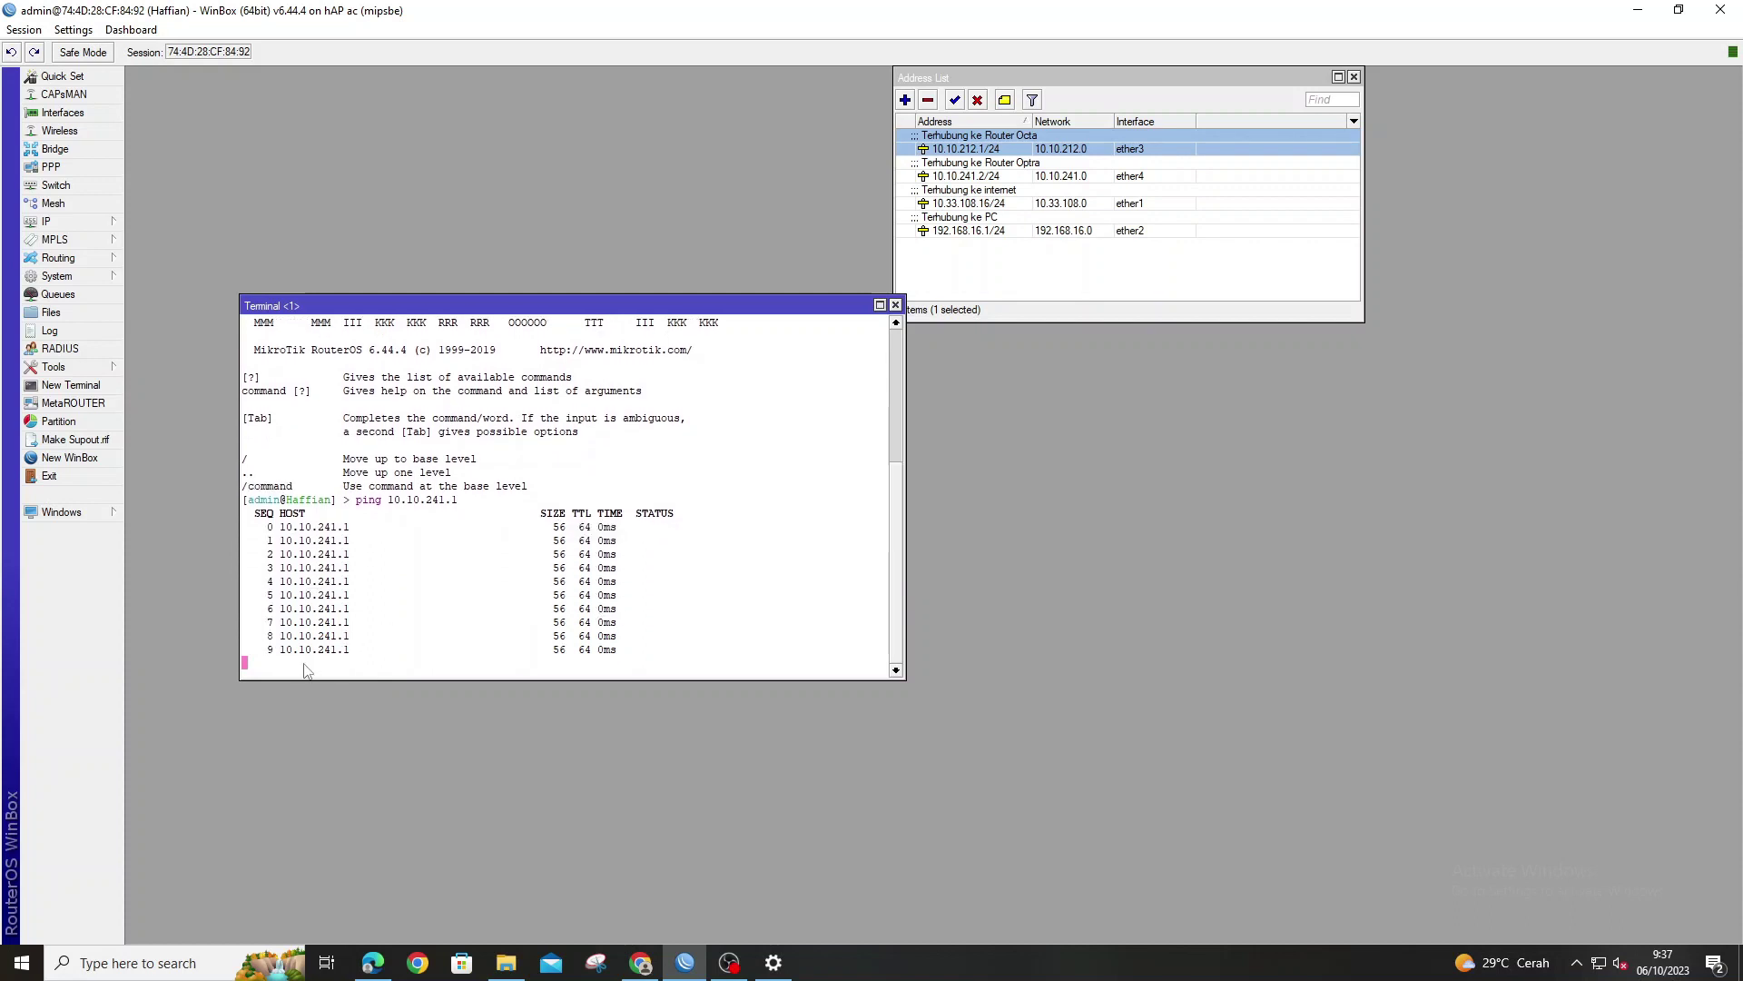
{"action": "key", "text": "ctrl+c"}
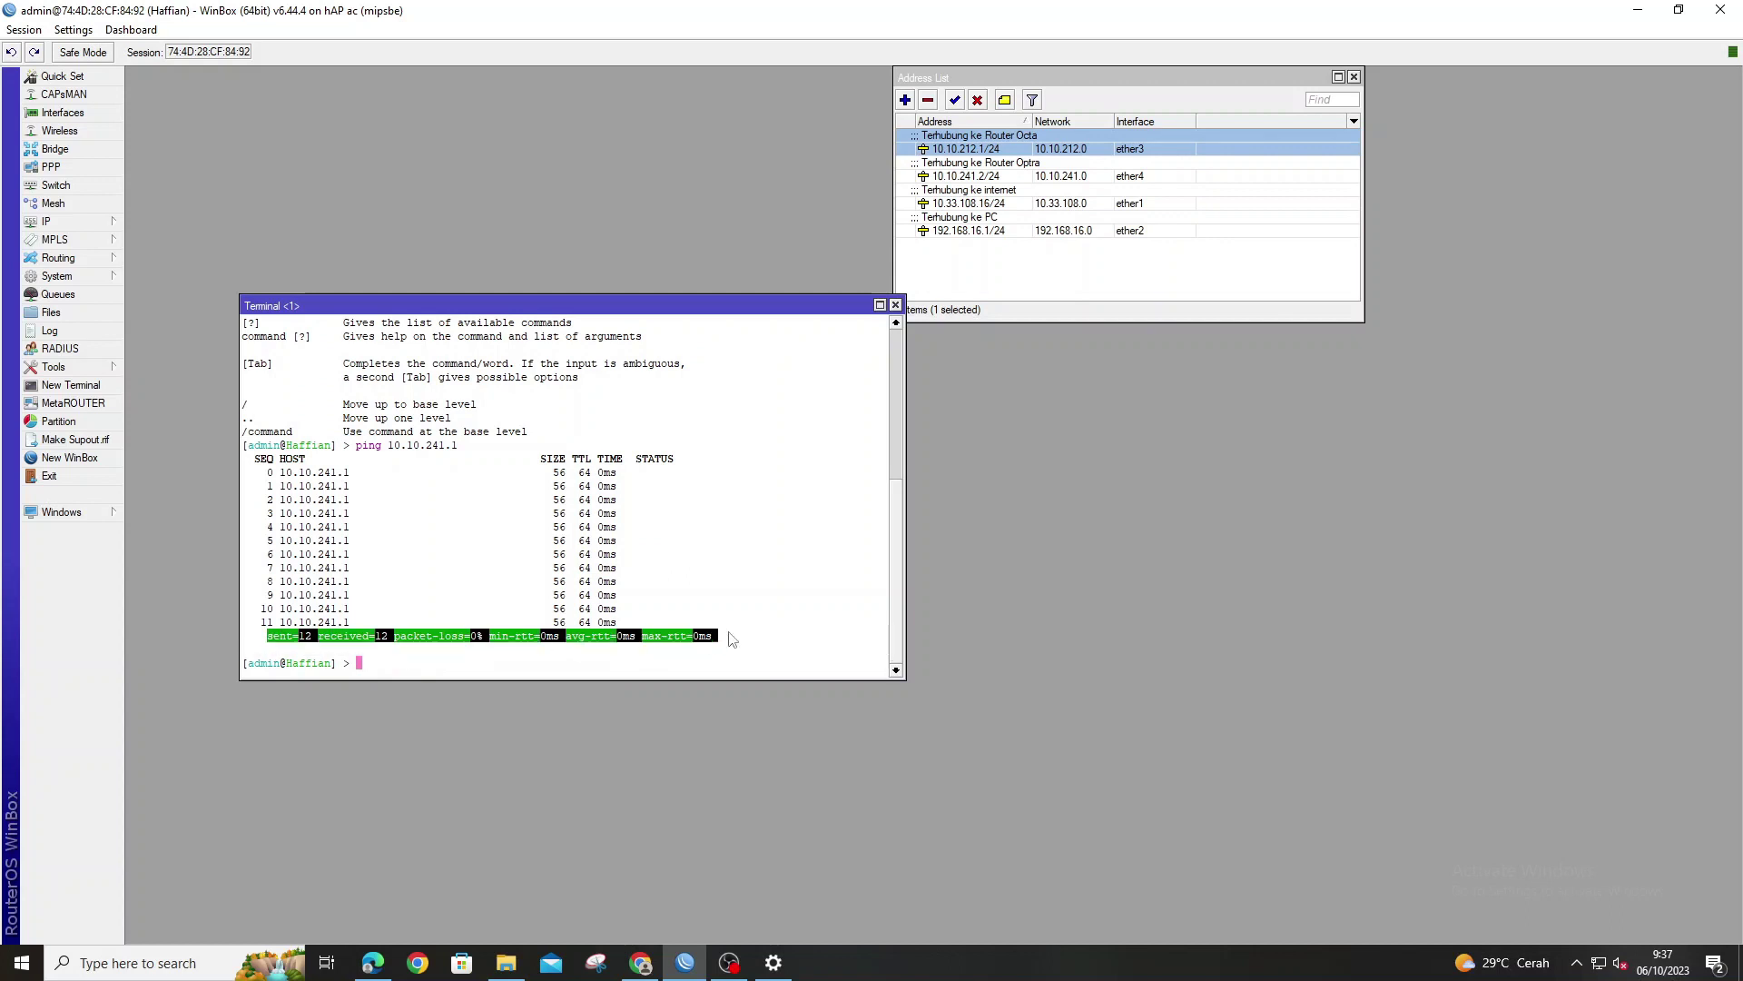
- Ping 192.168.15.1 from the router's terminal and stop after several replies
{"action": "type", "text": "ping 19"}
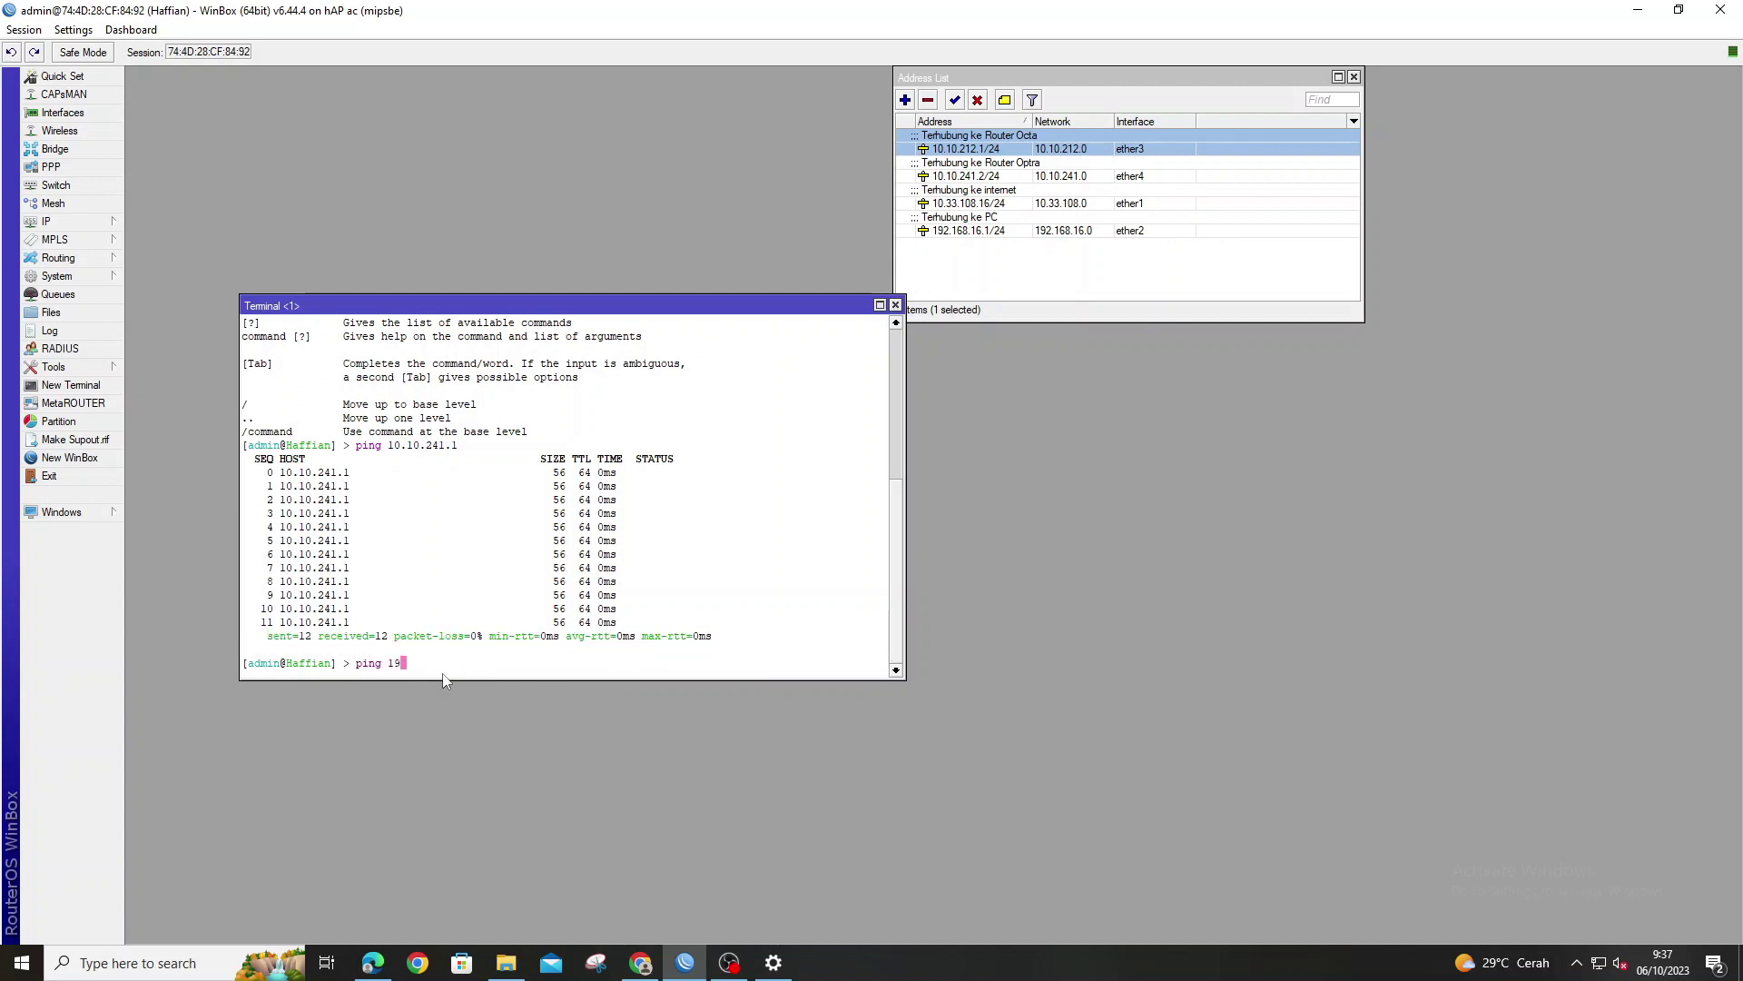
{"action": "type", "text": "2.168.315."}
{"action": "key", "text": "BackSpace"}
{"action": "key", "text": "BackSpace"}
{"action": "key", "text": "BackSpace"}
{"action": "key", "text": "BackSpace"}
{"action": "type", "text": "15."}
{"action": "key", "text": "Return"}
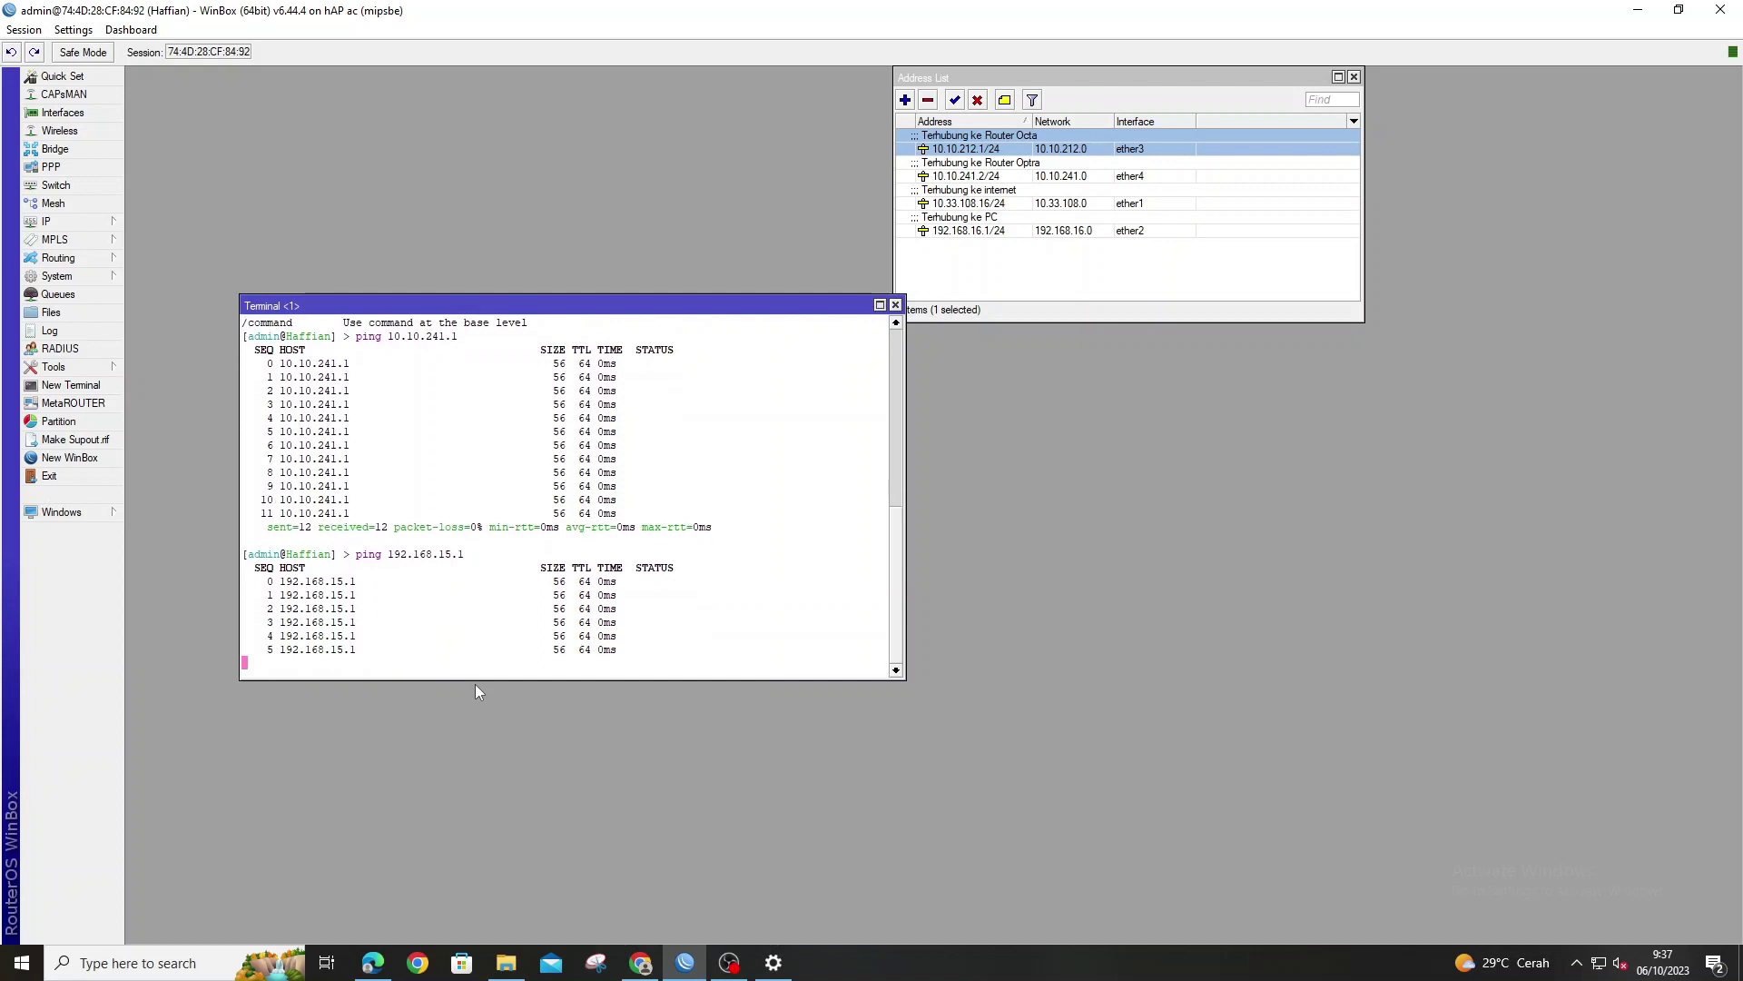
{"action": "key", "text": "ctrl+c"}
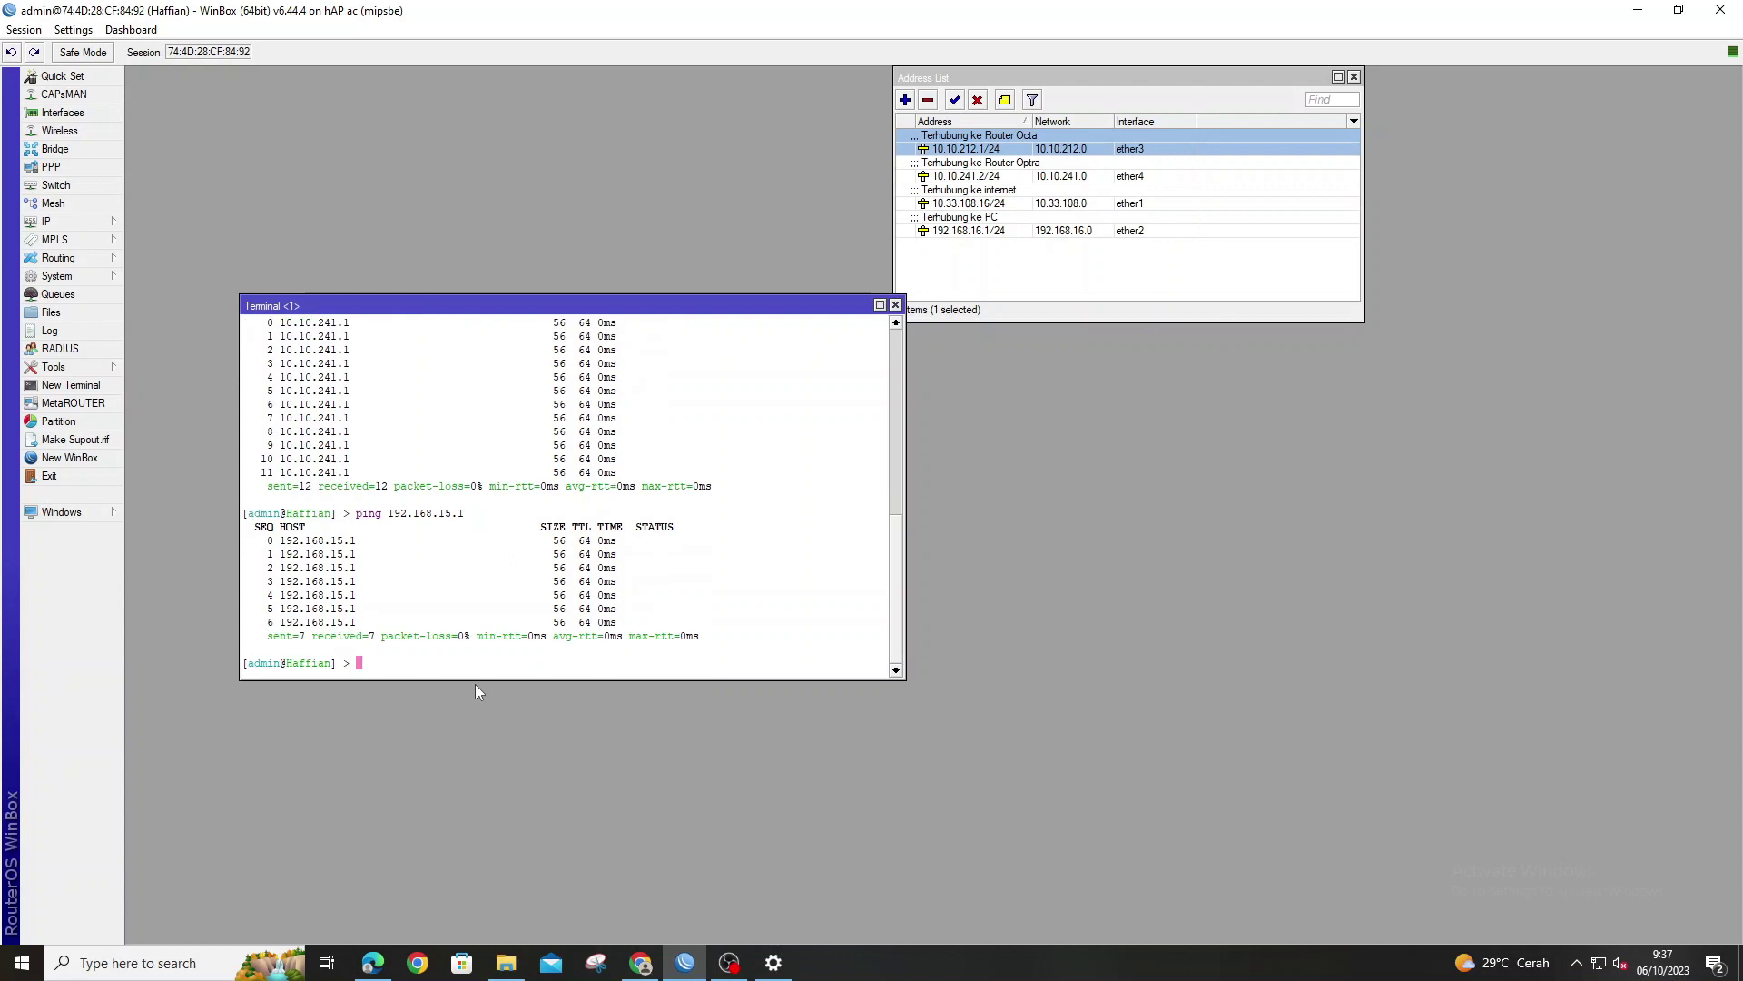
- Ping the neighbouring router at 10.10.212.2 and stop the ping after several replies
{"action": "type", "text": "ping 10.10.212.2"}
{"action": "key", "text": "Return"}
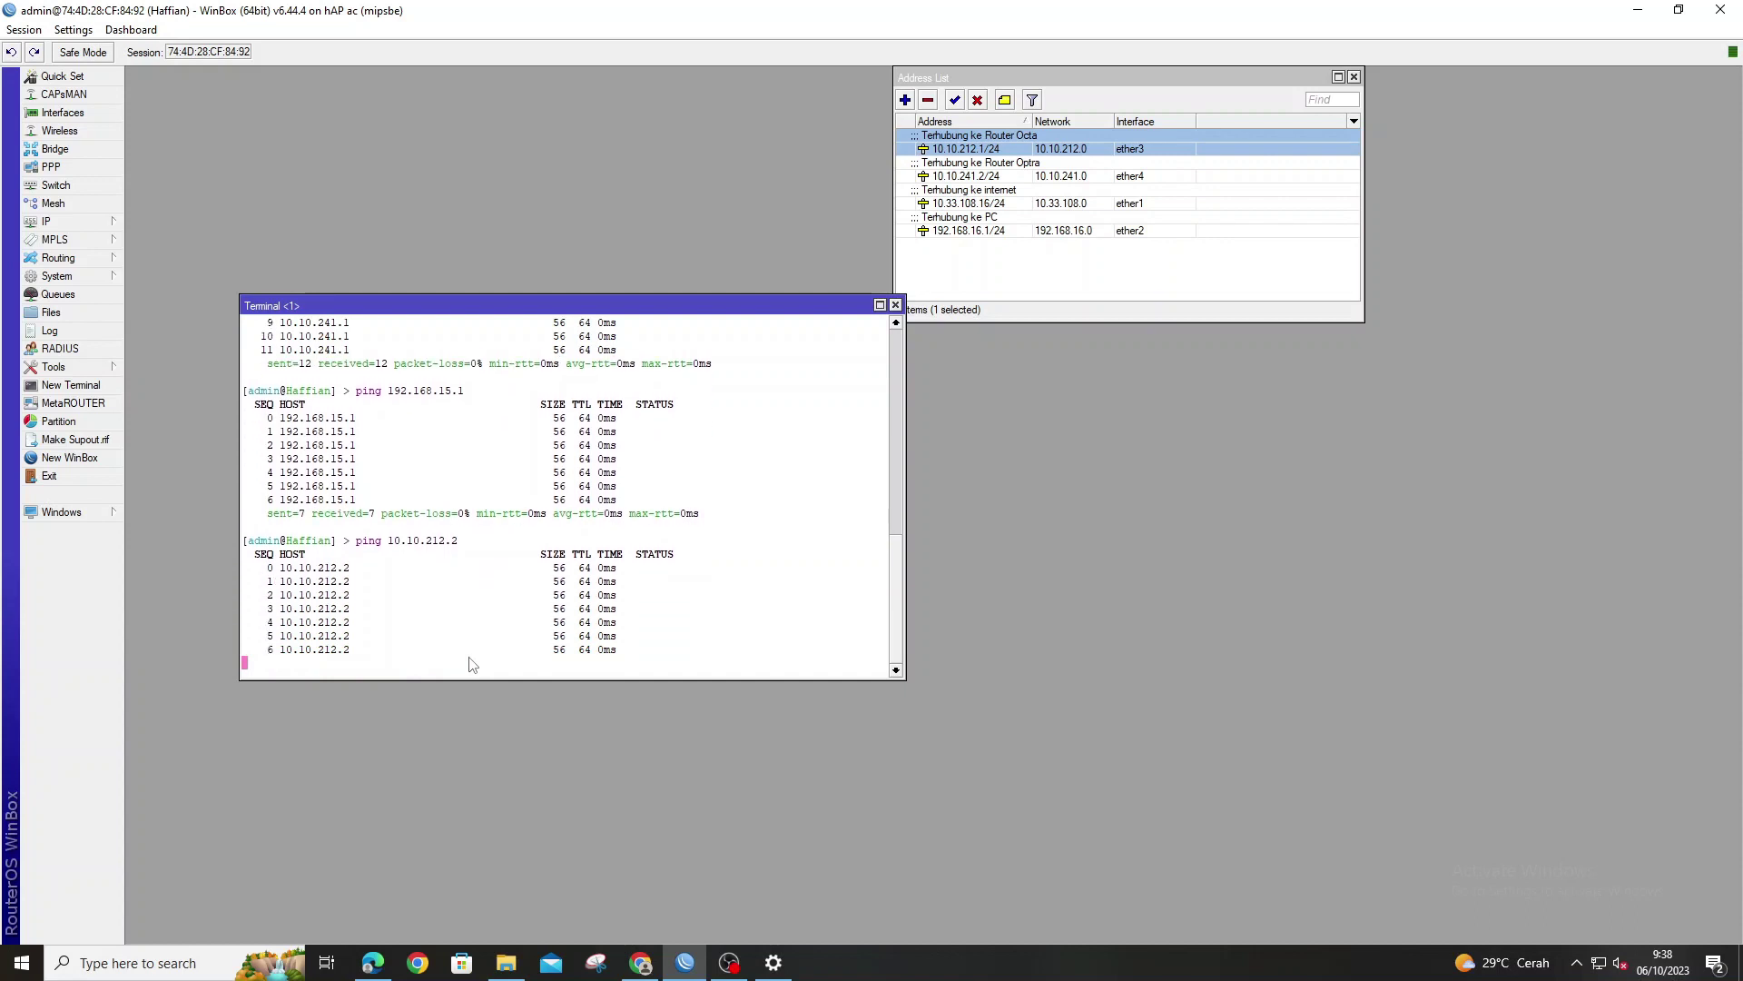
{"action": "key", "text": "ctrl+c"}
- Change the previous ping command to target 192.168.21.2, run it, and stop it
{"action": "key", "text": "Up"}
{"action": "key", "text": "BackSpace"}
{"action": "key", "text": "BackSpace"}
{"action": "key", "text": "BackSpace"}
{"action": "key", "text": "BackSpace"}
{"action": "key", "text": "BackSpace"}
{"action": "key", "text": "BackSpace"}
{"action": "key", "text": "BackSpace"}
{"action": "key", "text": "BackSpace"}
{"action": "key", "text": "BackSpace"}
{"action": "key", "text": "BackSpace"}
{"action": "key", "text": "BackSpace"}
{"action": "type", "text": "192.168."}
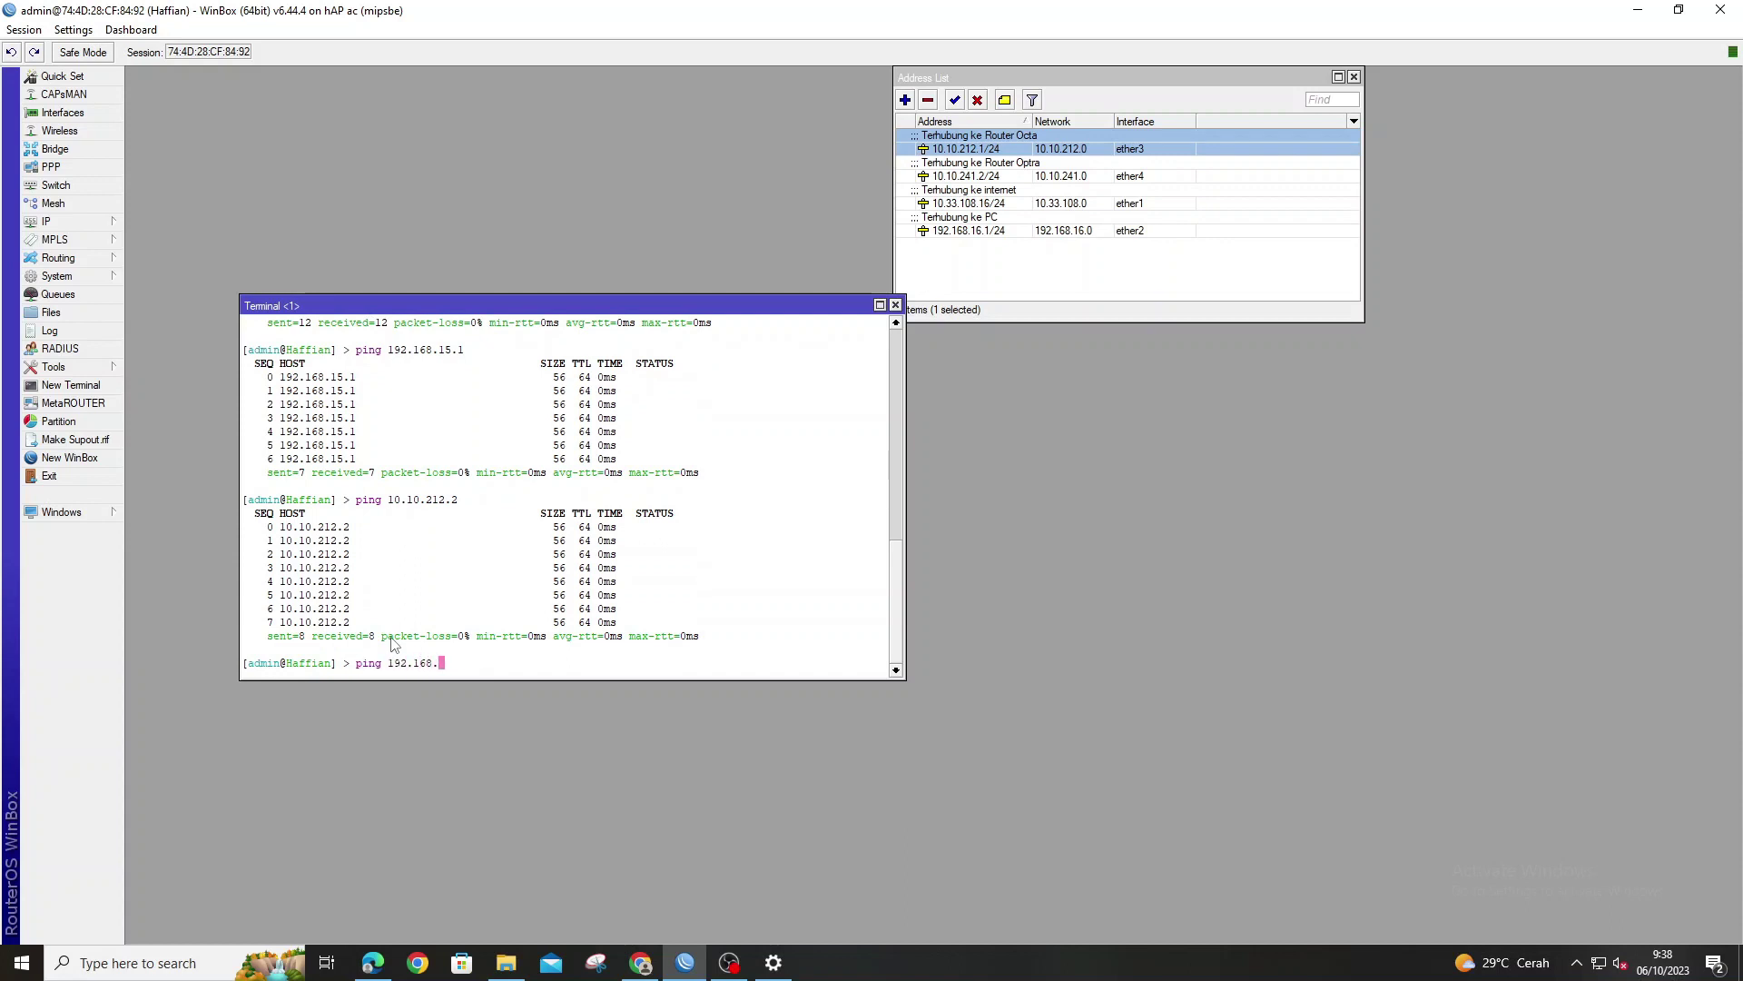
{"action": "type", "text": "21.2"}
{"action": "key", "text": "Return"}
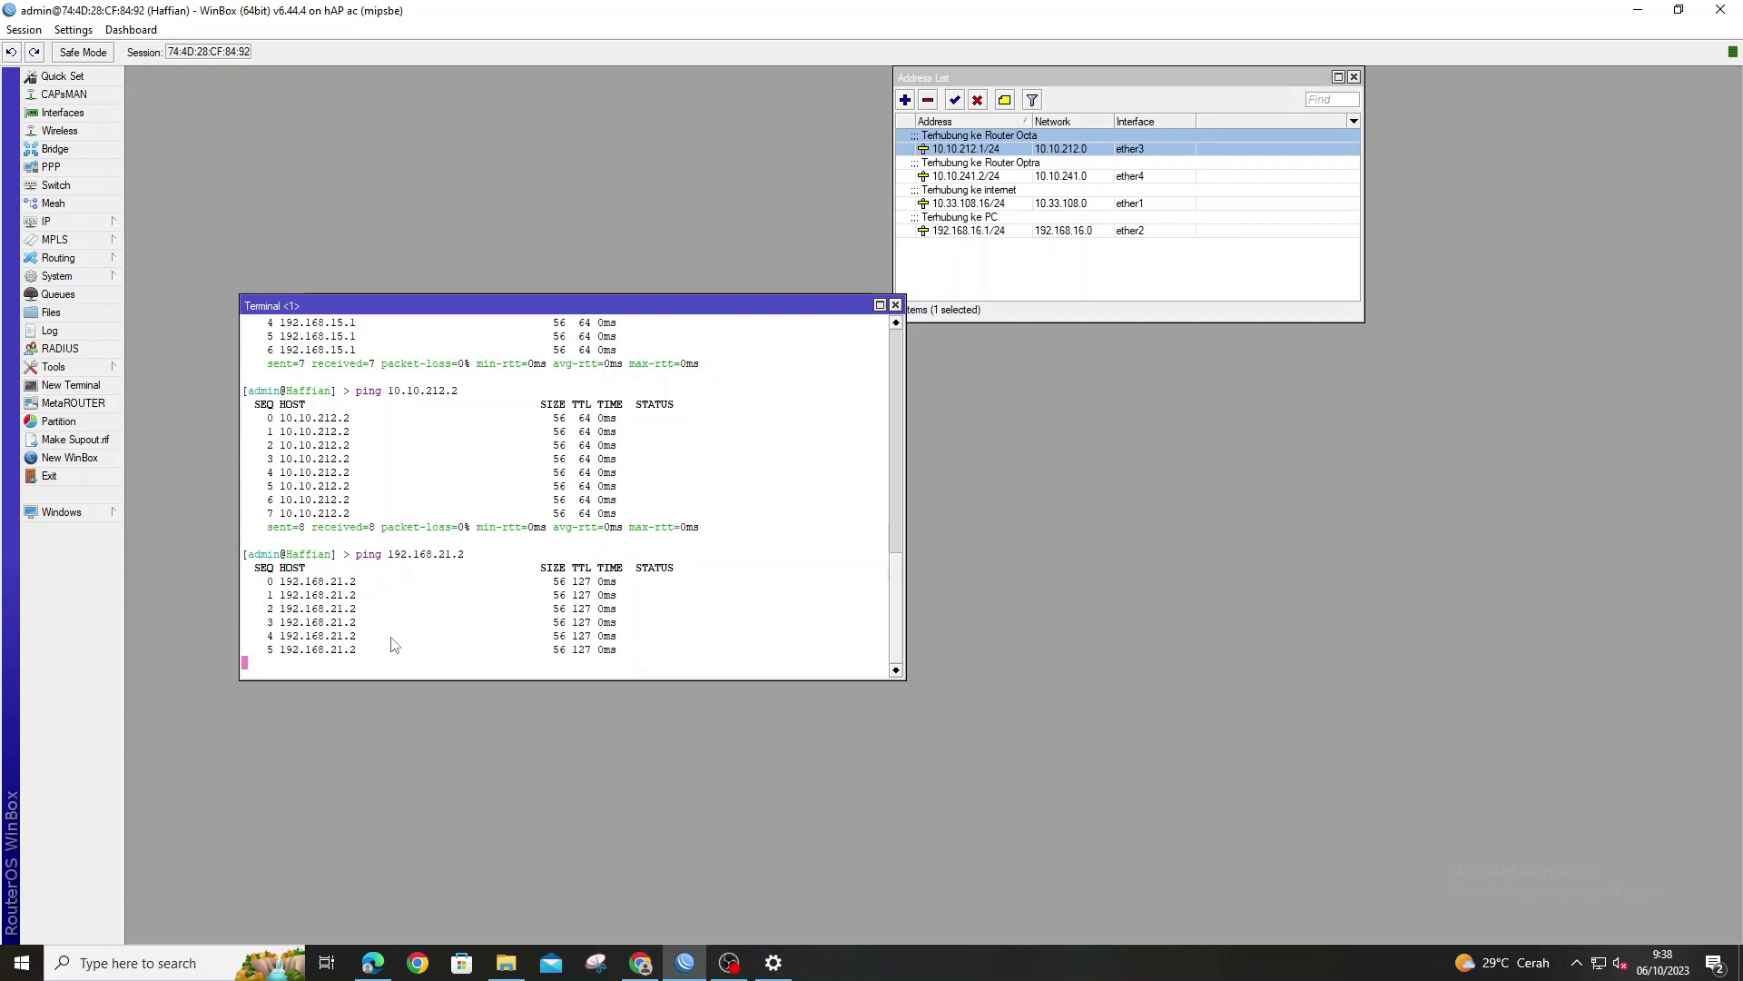
{"action": "key", "text": "ctrl+c"}
- Replace the target in the recalled ping command with 10.10.223.2, run it, and stop it
{"action": "key", "text": "Up"}
{"action": "key", "text": "BackSpace"}
{"action": "key", "text": "BackSpace"}
{"action": "key", "text": "BackSpace"}
{"action": "key", "text": "BackSpace"}
{"action": "key", "text": "BackSpace"}
{"action": "key", "text": "BackSpace"}
{"action": "key", "text": "BackSpace"}
{"action": "key", "text": "BackSpace"}
{"action": "key", "text": "BackSpace"}
{"action": "key", "text": "BackSpace"}
{"action": "key", "text": "BackSpace"}
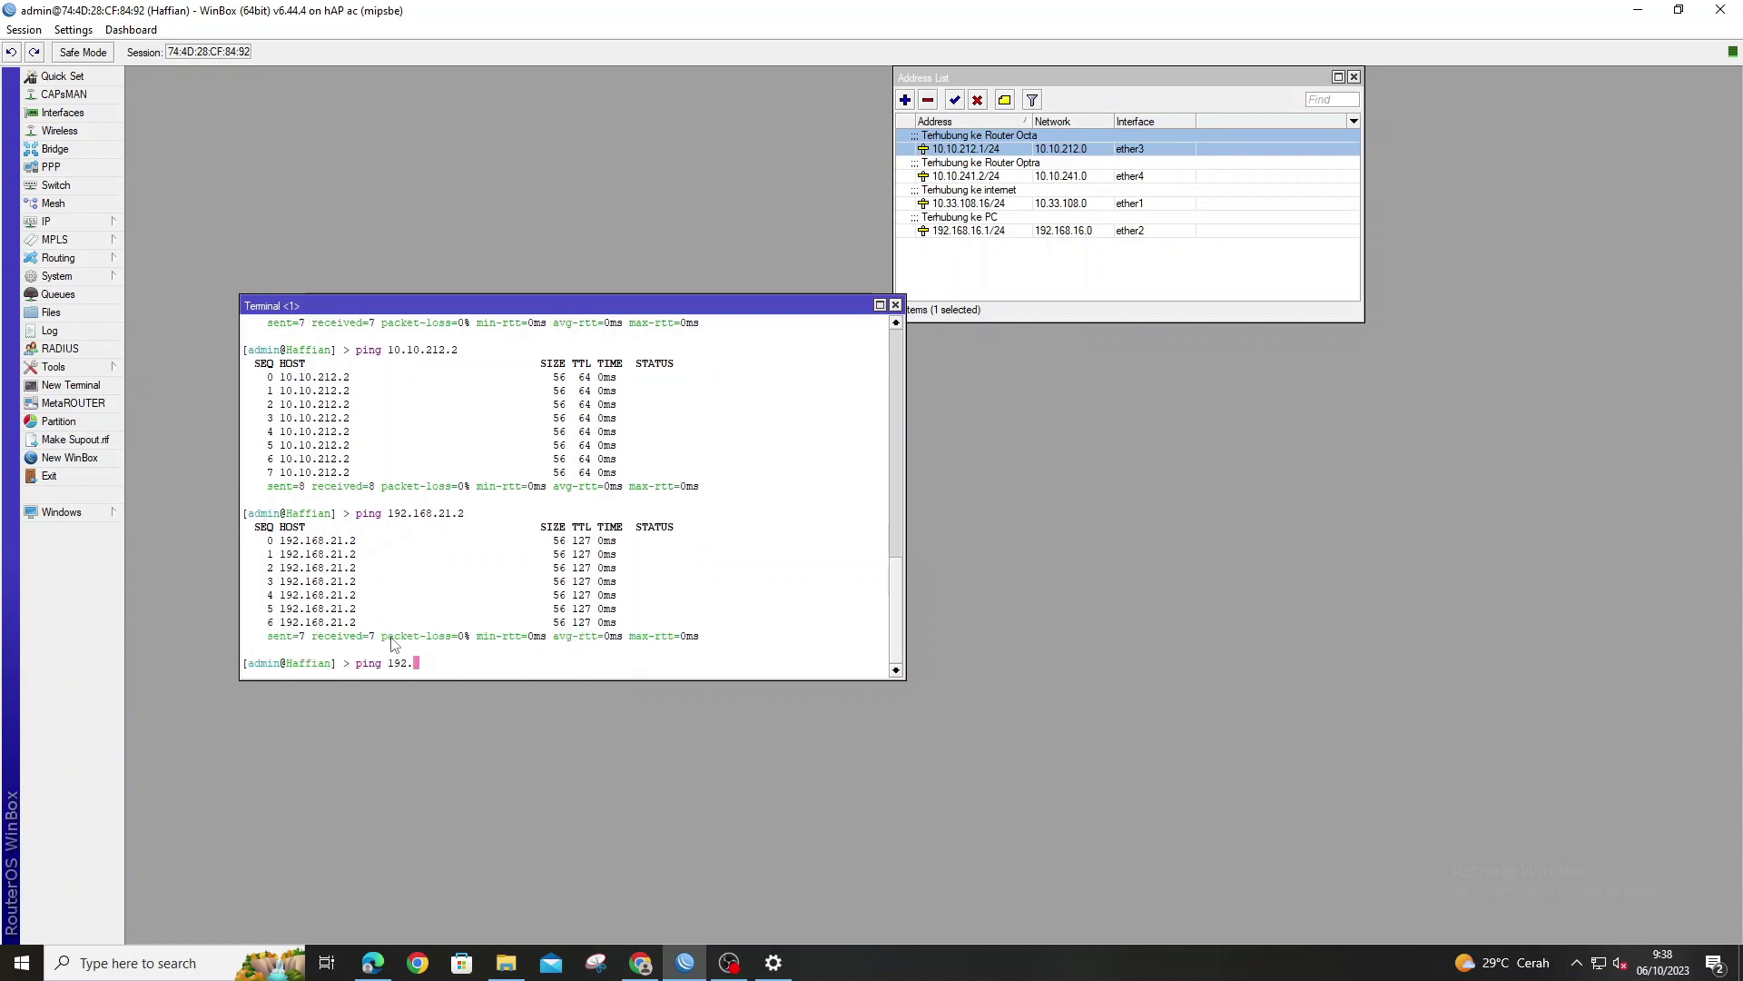
{"action": "type", "text": "10.10.223.2"}
{"action": "key", "text": "Return"}
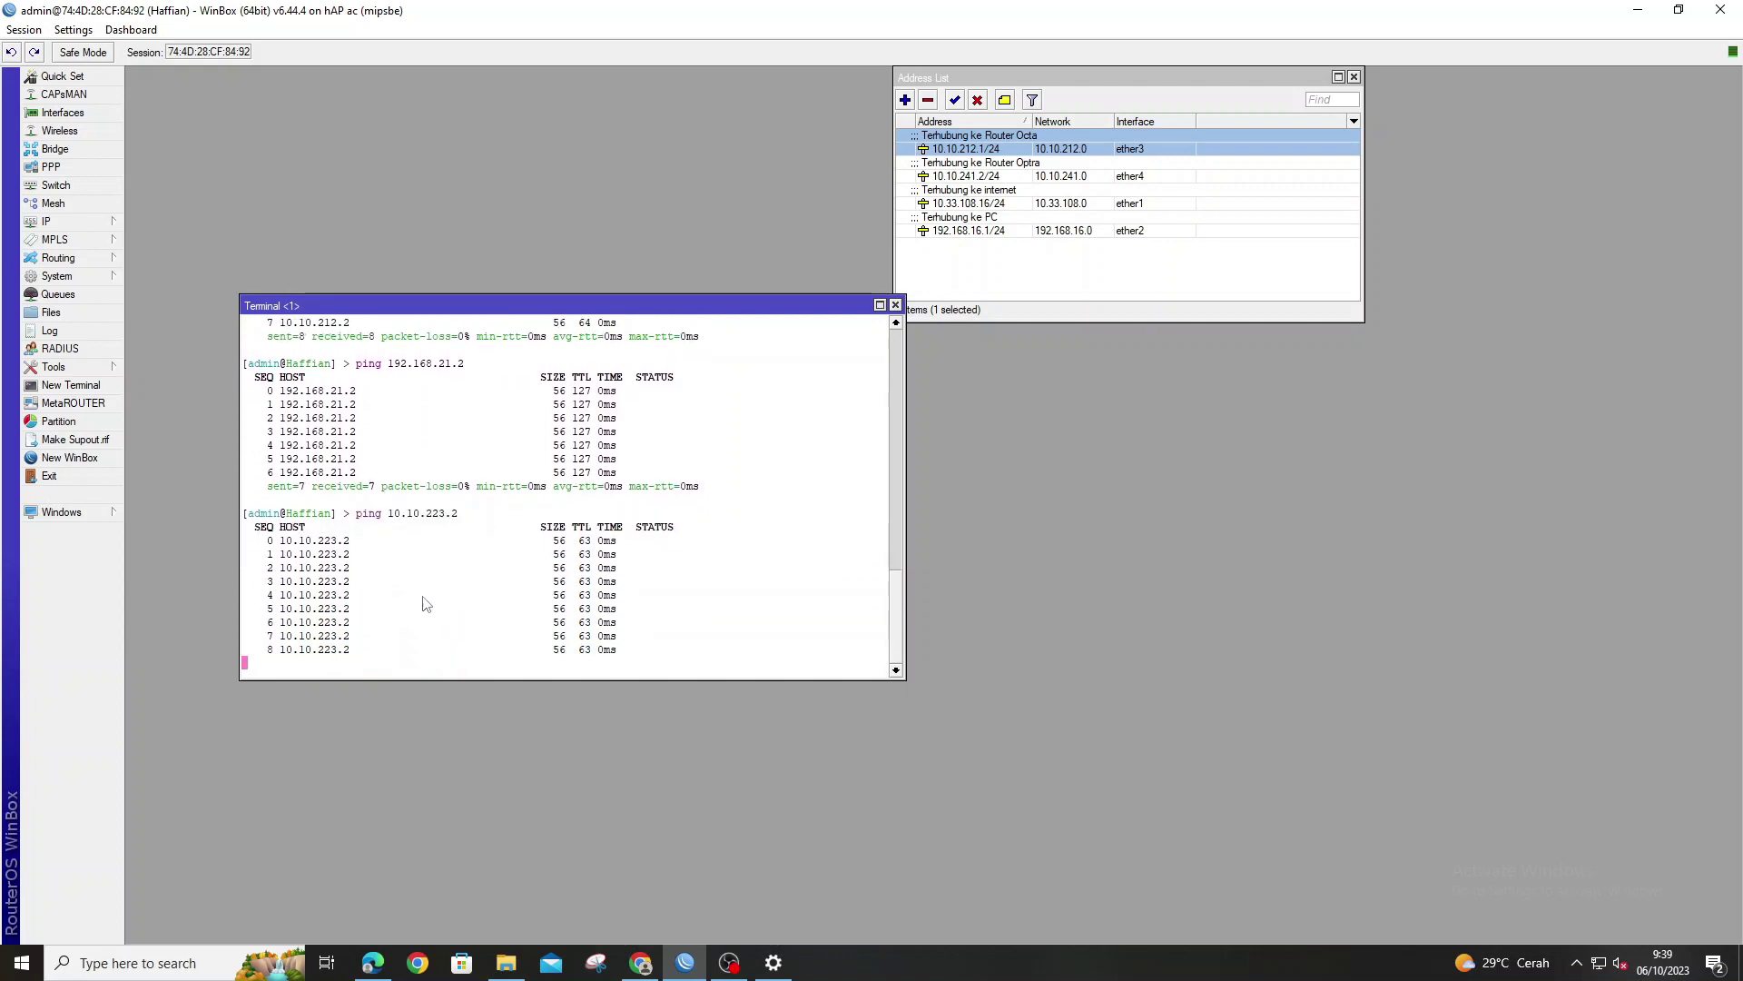
{"action": "key", "text": "ctrl+c"}
- Ping 192.168.22.2, stop it to check the summary line, and close the terminal
{"action": "type", "text": "ping 192.168"}
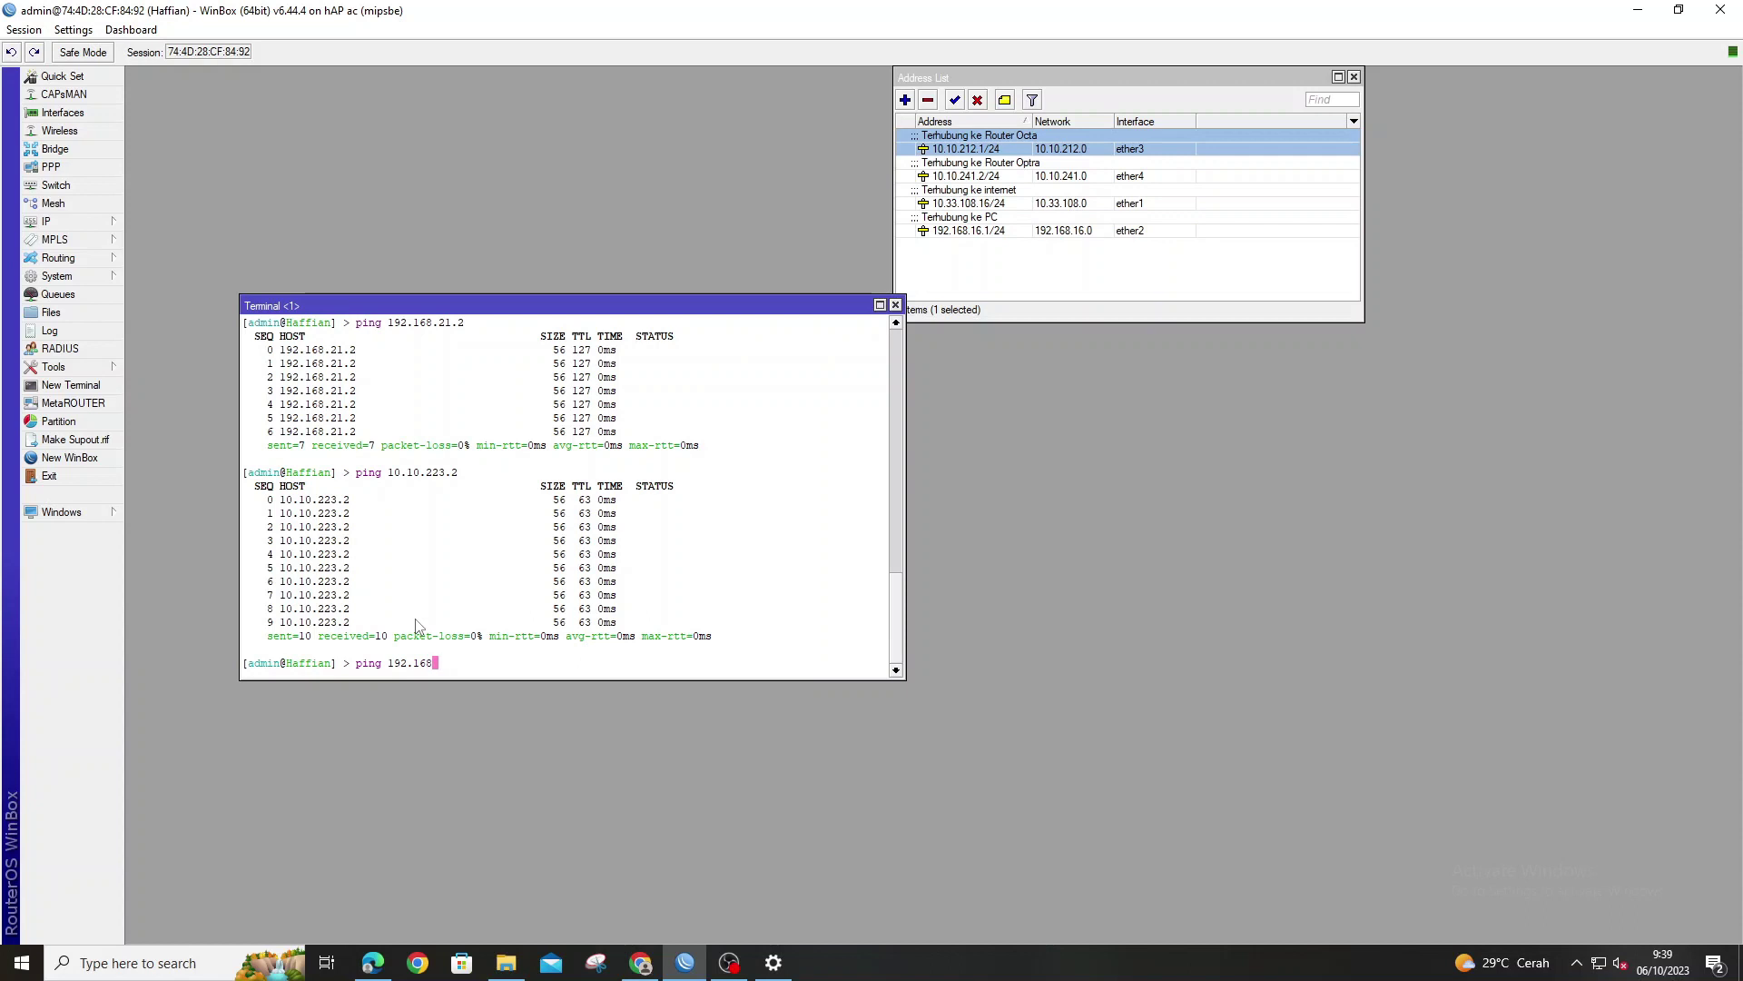
{"action": "type", "text": ".22.2"}
{"action": "key", "text": "Return"}
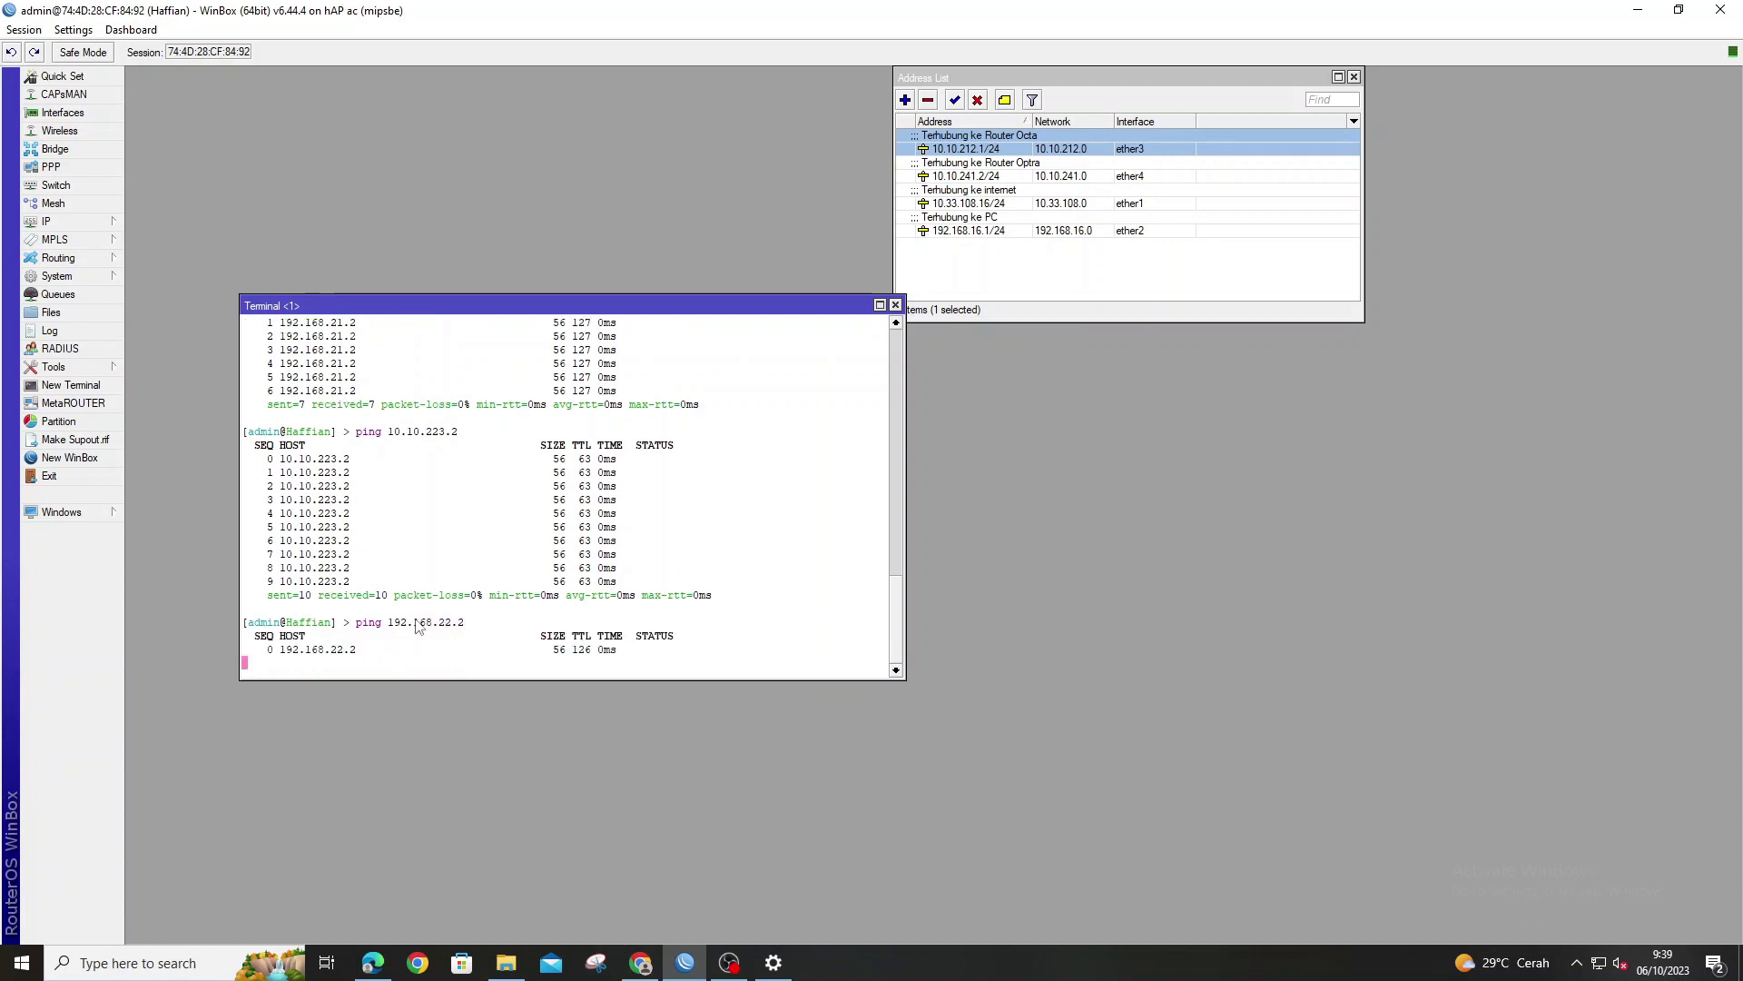
{"action": "left_click_drag", "start_coordinate": [358, 610], "coordinate": [472, 589]}
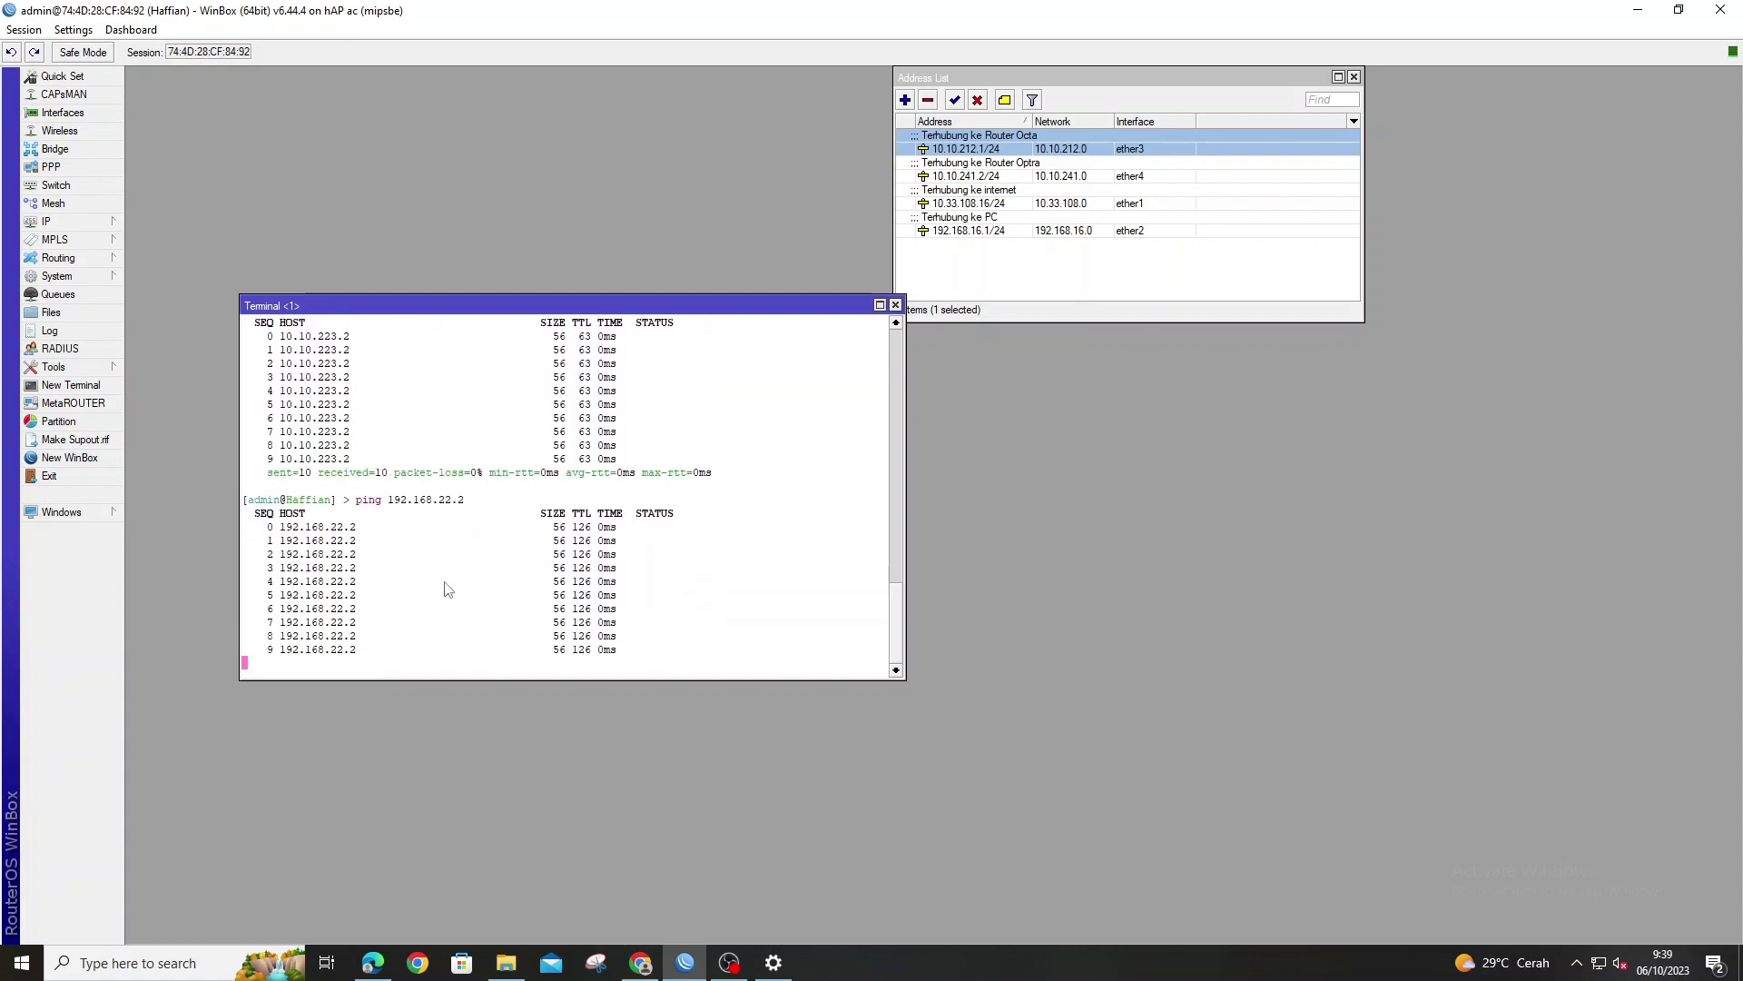
{"action": "key", "text": "ctrl+c"}
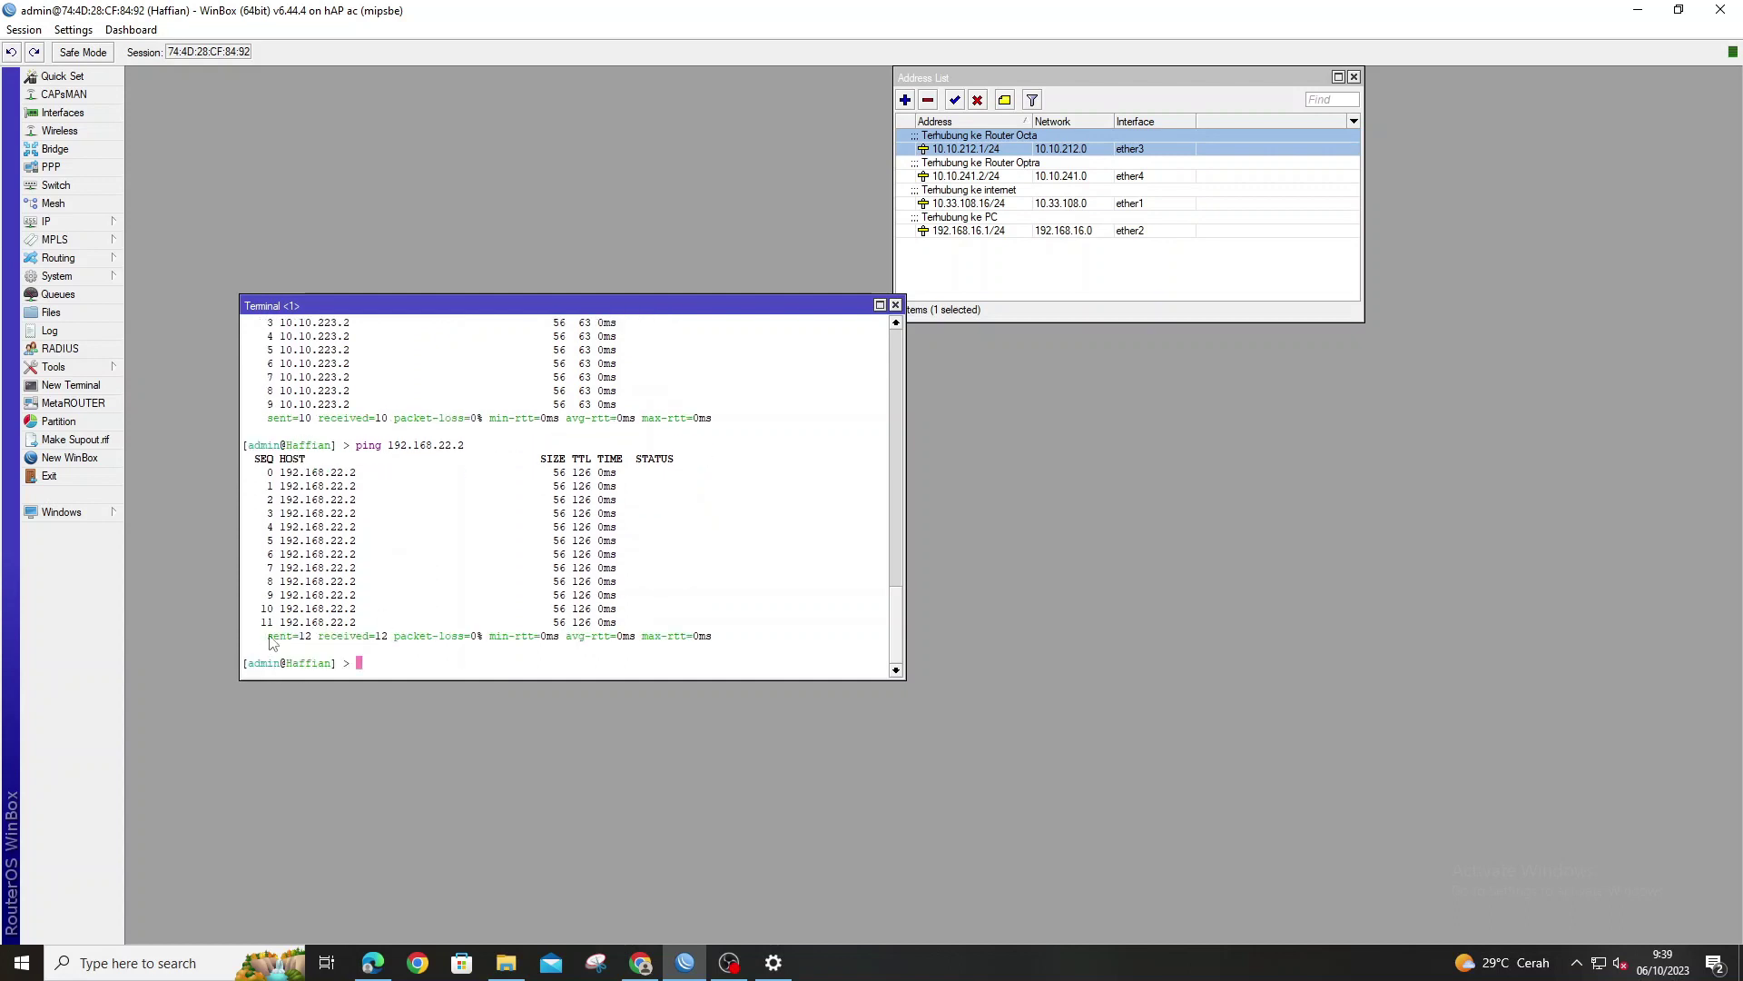
{"action": "left_click_drag", "start_coordinate": [273, 642], "coordinate": [717, 640]}
{"action": "left_click", "coordinate": [895, 306]}
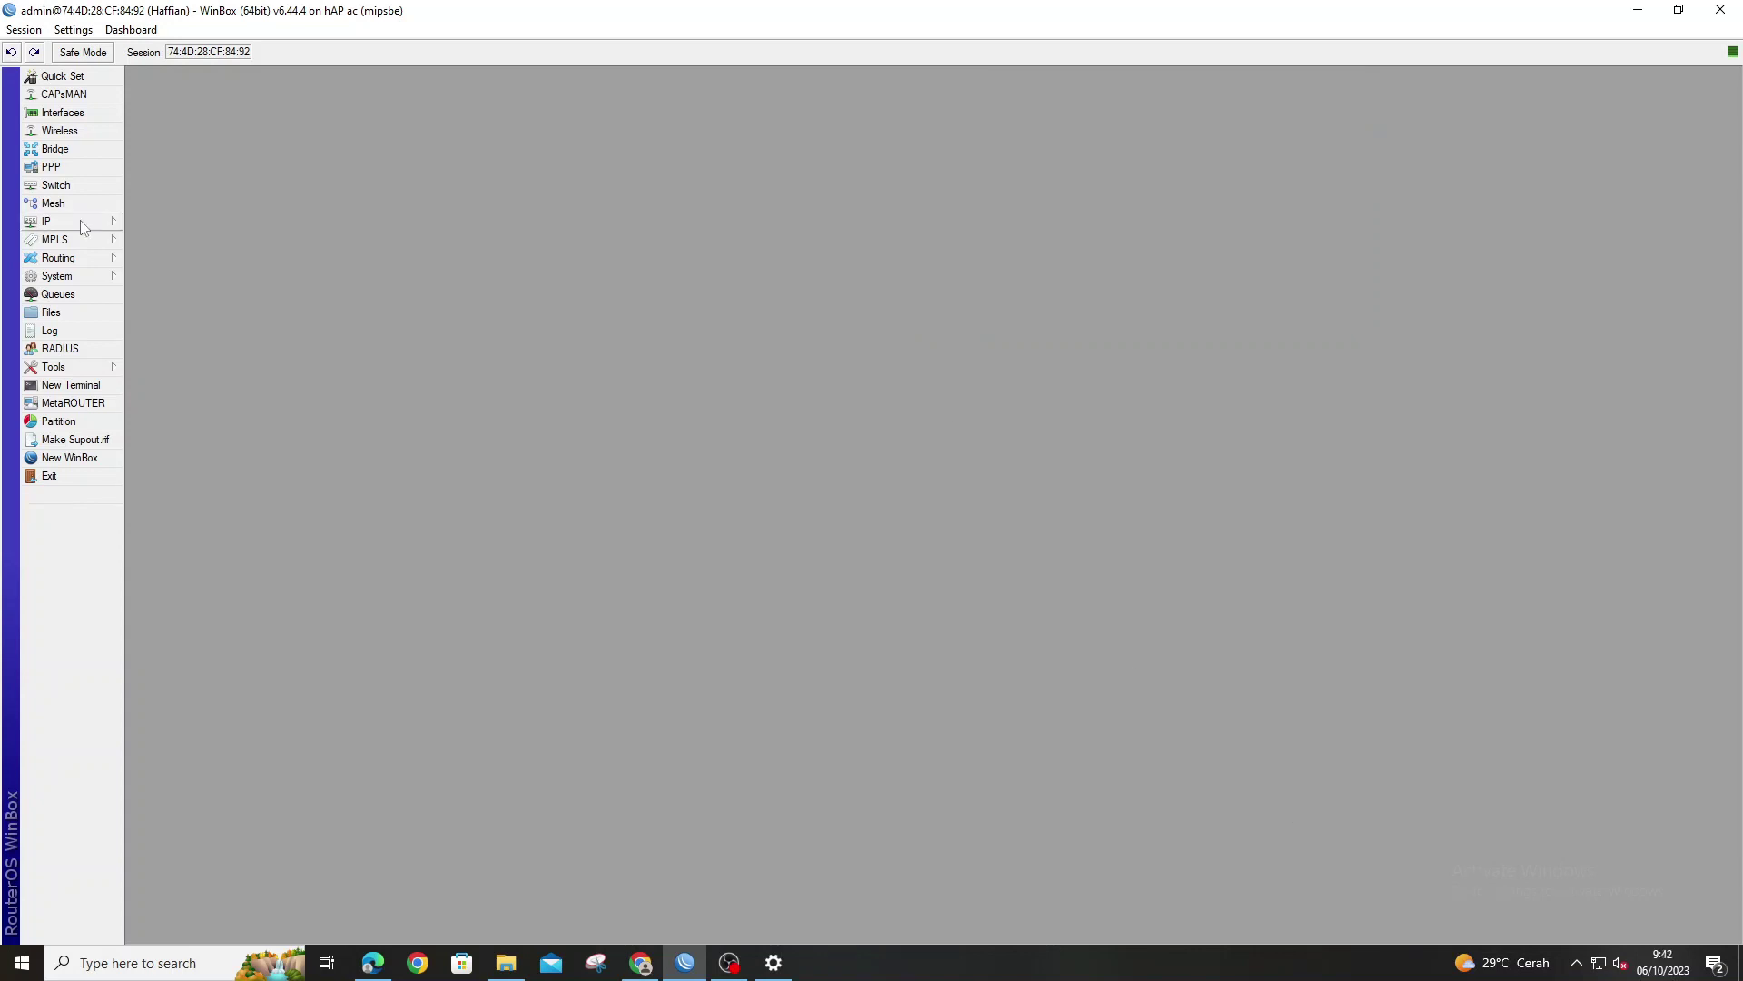
- In the IP route list, add the comment "isp ether 1 terhubung ke ugm" to the 0.0.0.0/0 route via 10.33.108.254
{"action": "left_click", "coordinate": [54, 220]}
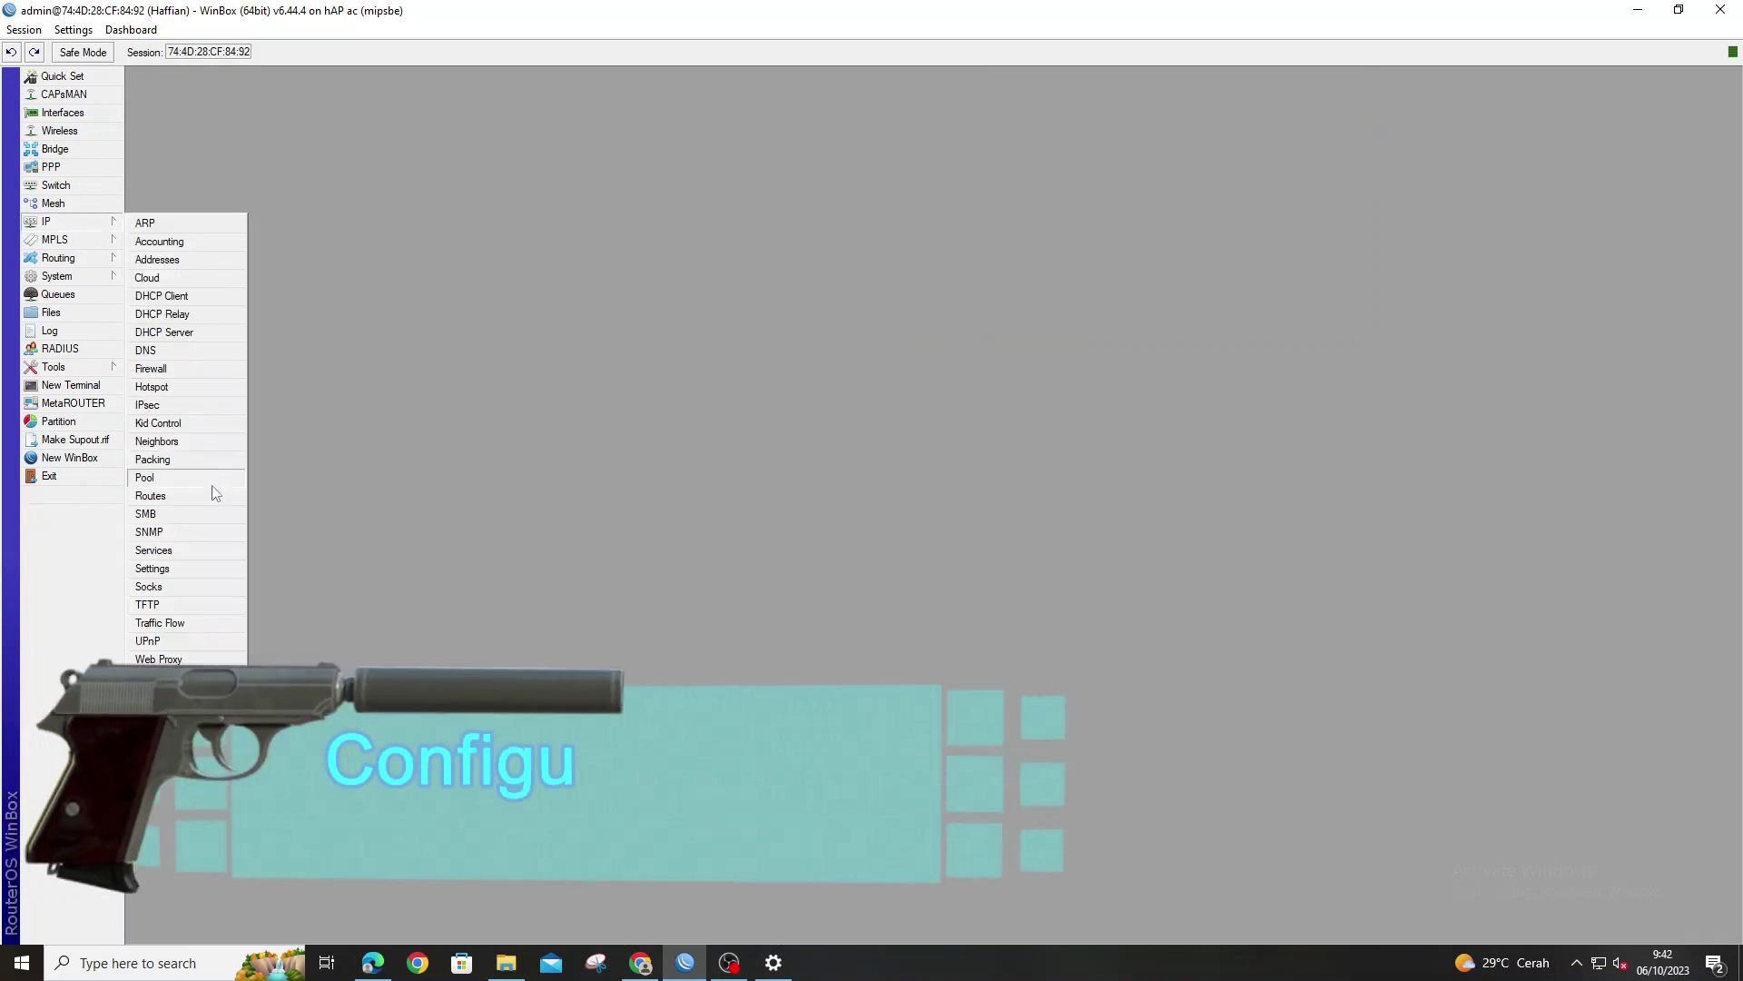
{"action": "left_click", "coordinate": [207, 490]}
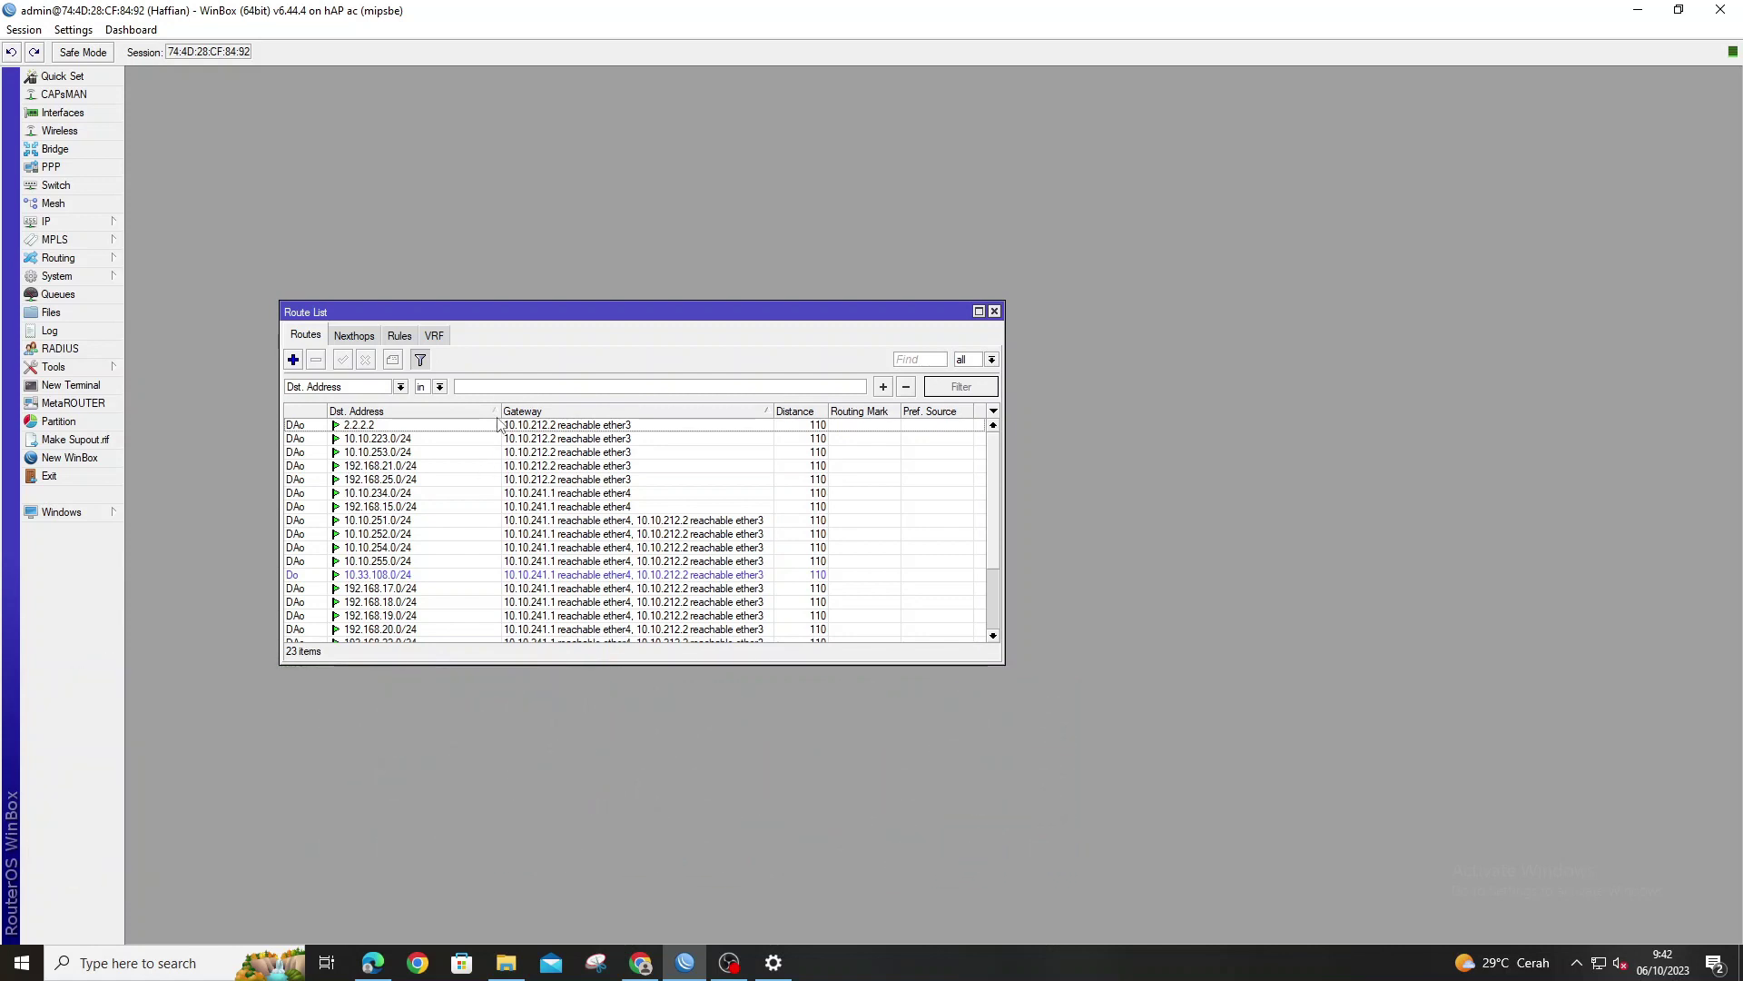
{"action": "scroll", "coordinate": [444, 496], "scroll_direction": "down", "scroll_amount": 3}
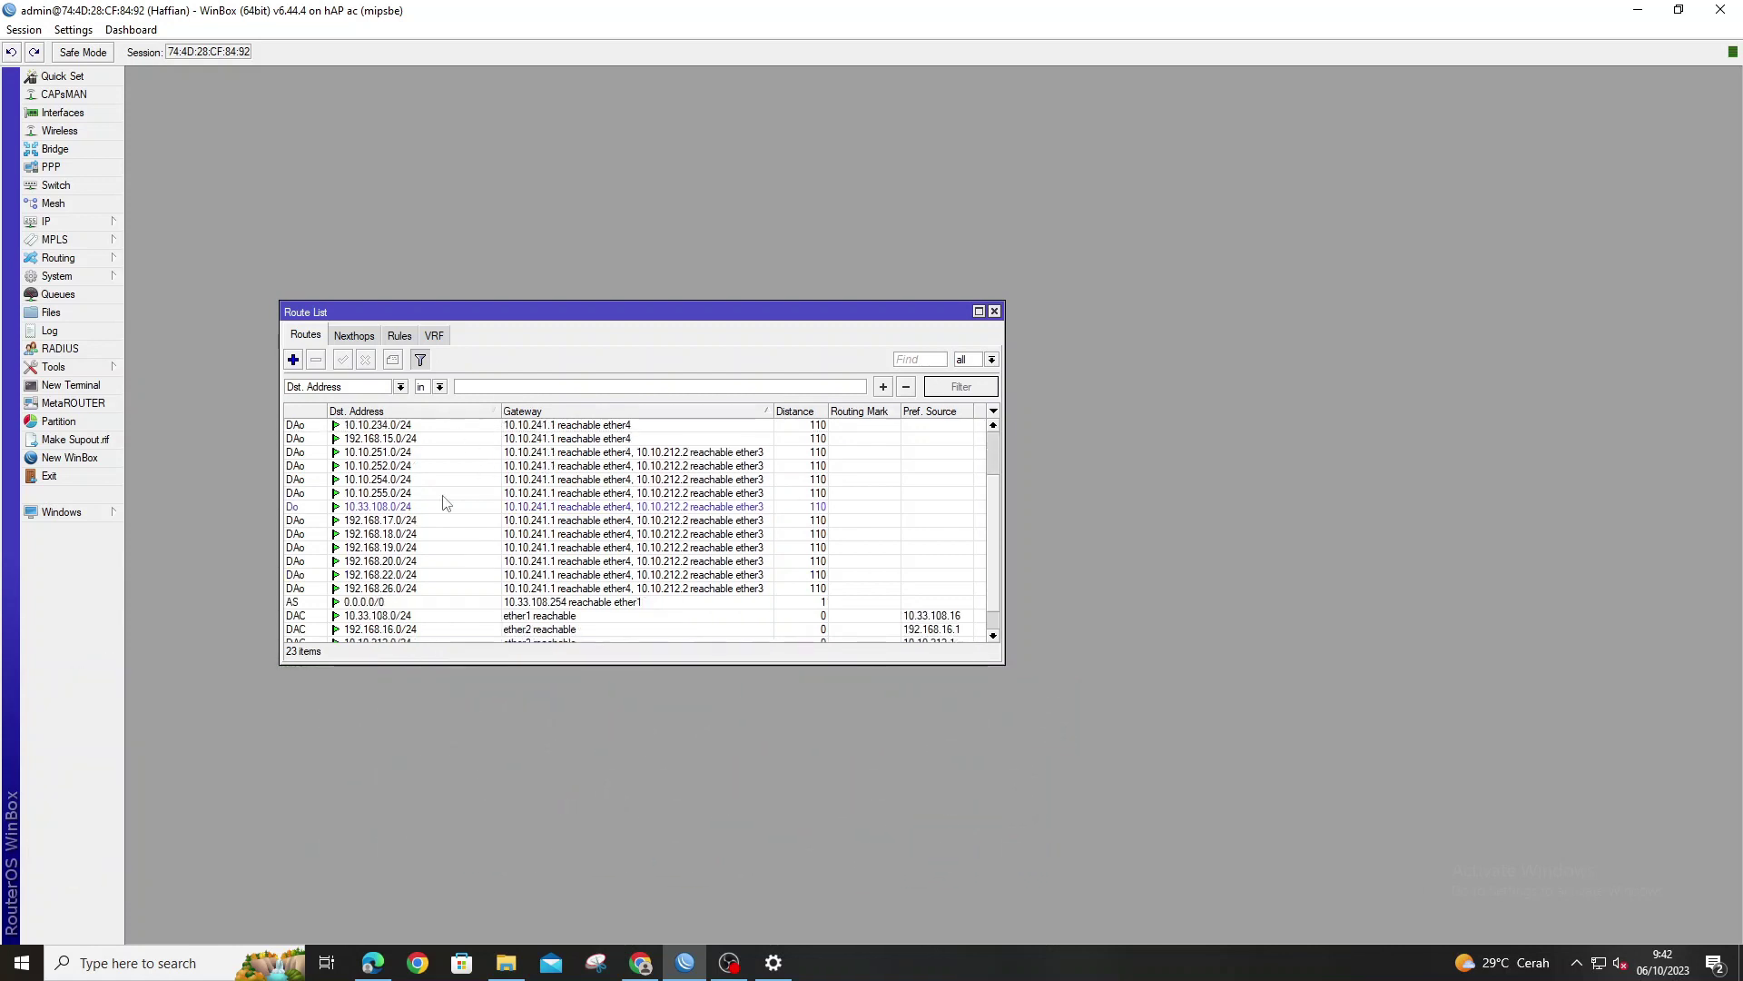
{"action": "left_click", "coordinate": [419, 576]}
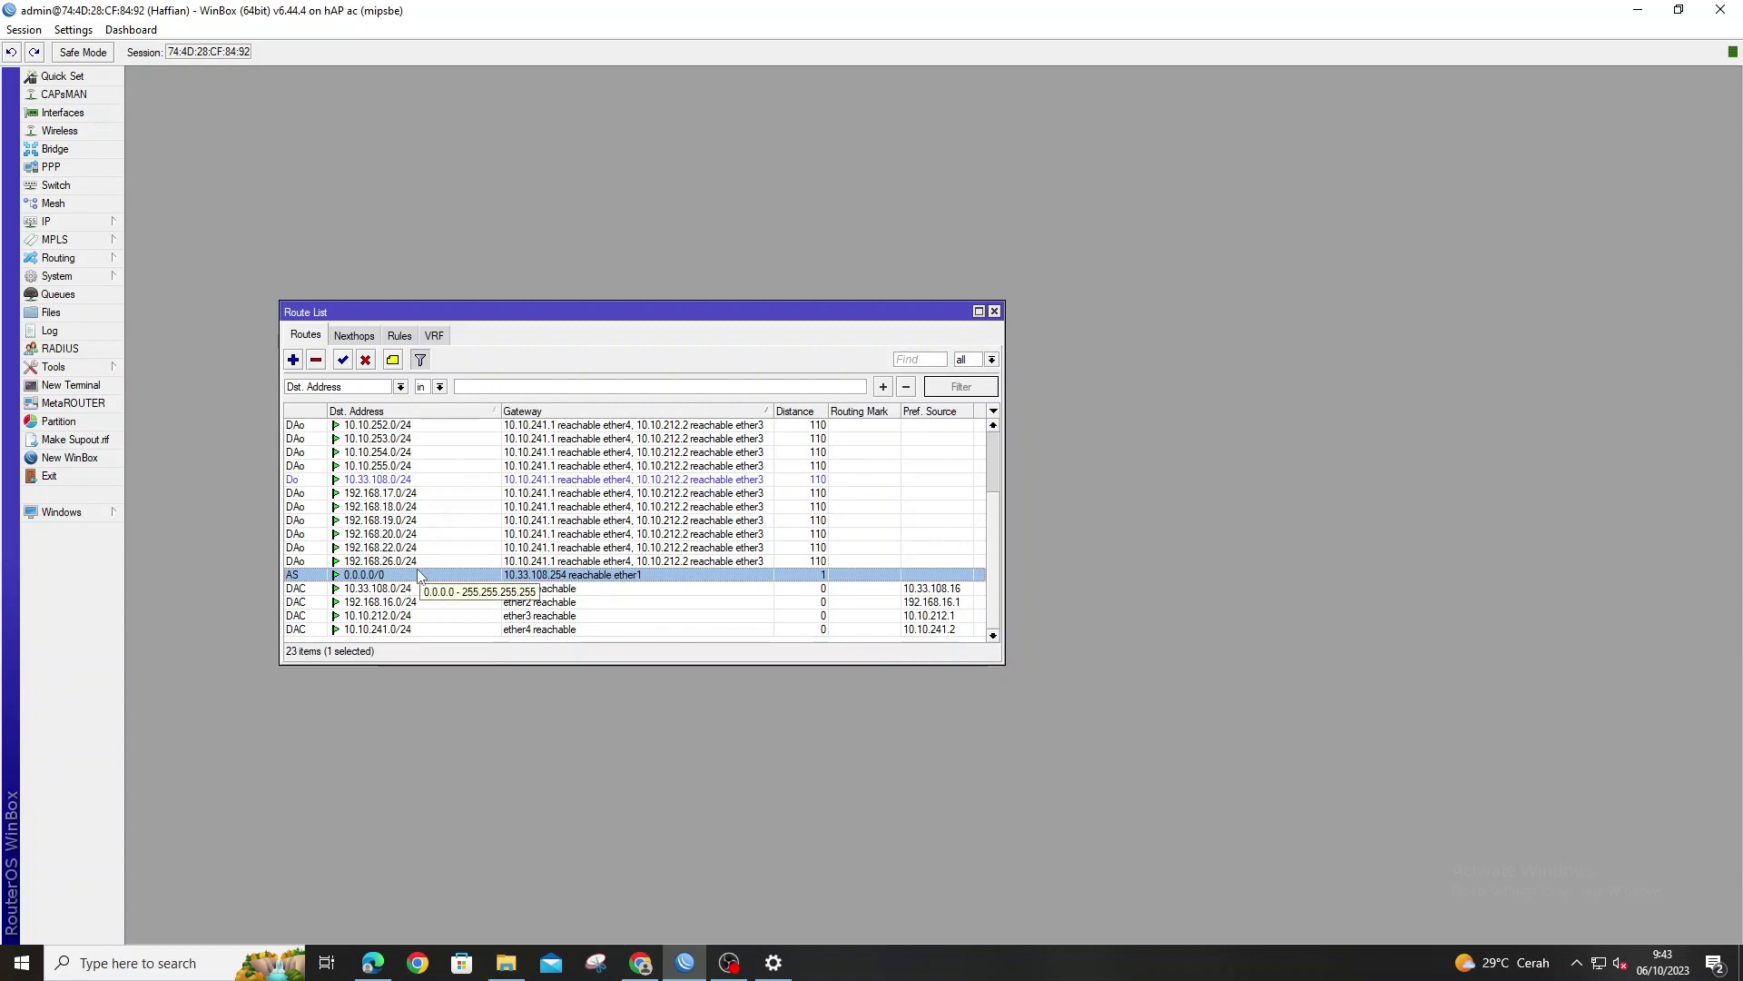
{"action": "right_click", "coordinate": [405, 573]}
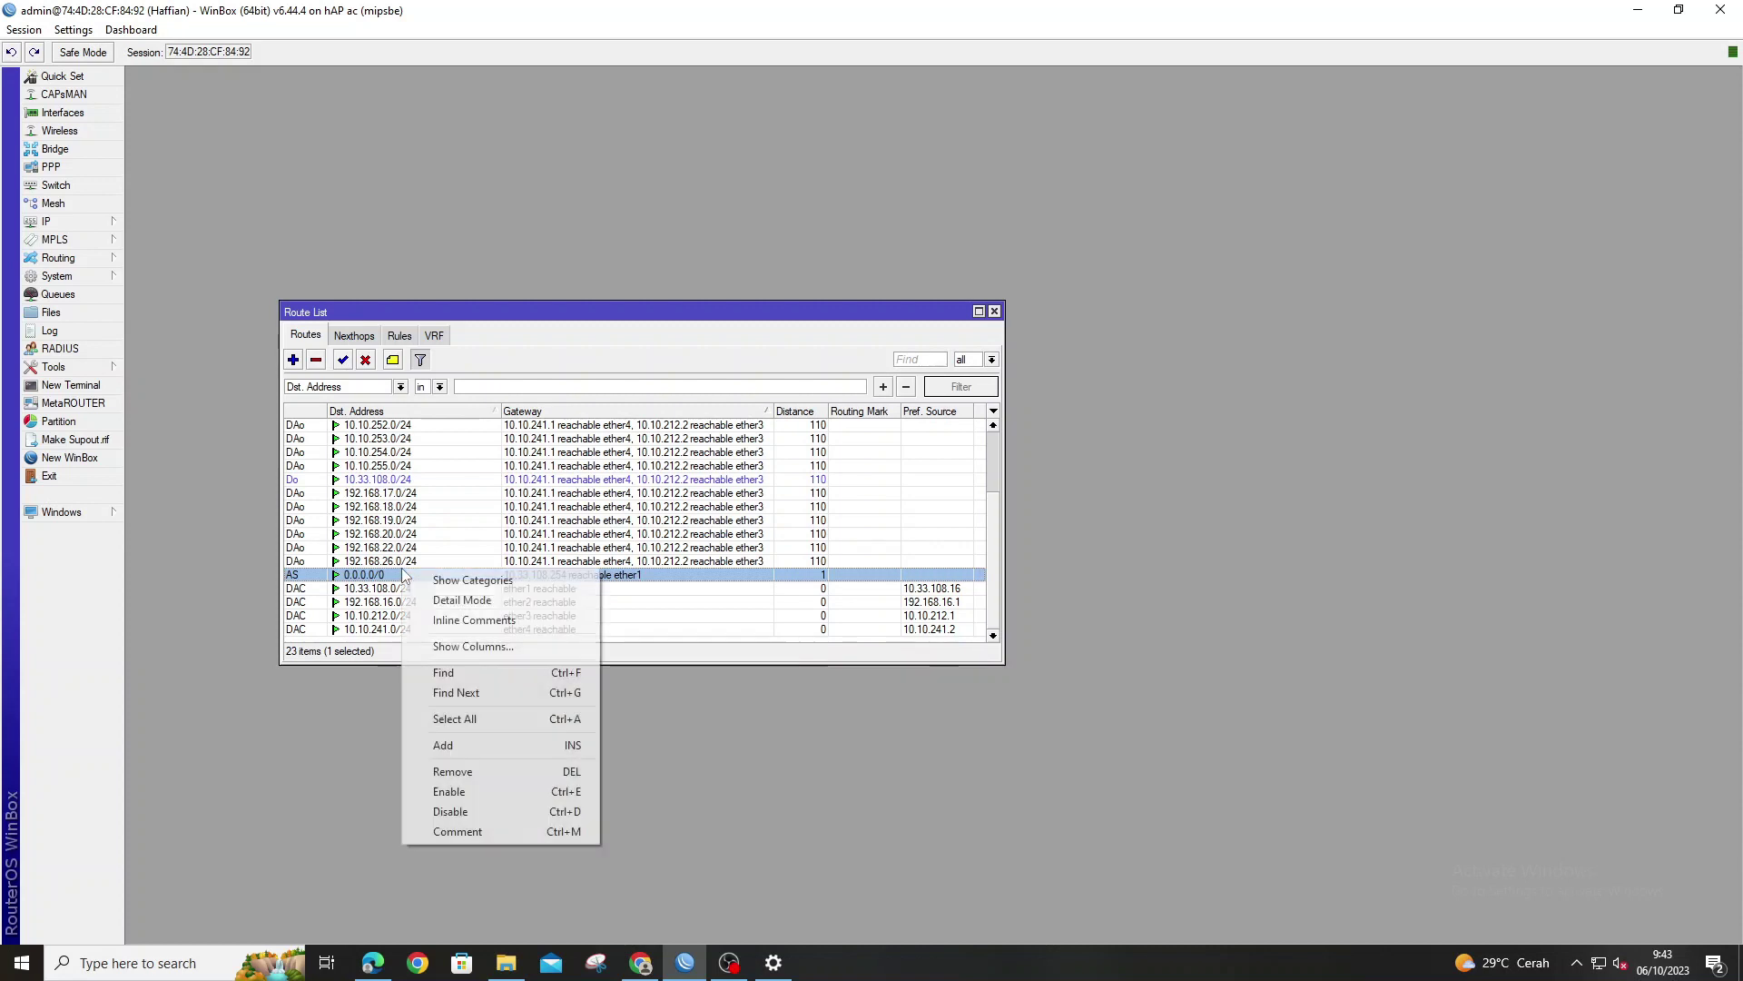
{"action": "left_click", "coordinate": [508, 829]}
{"action": "type", "text": "isp ether 1 "}
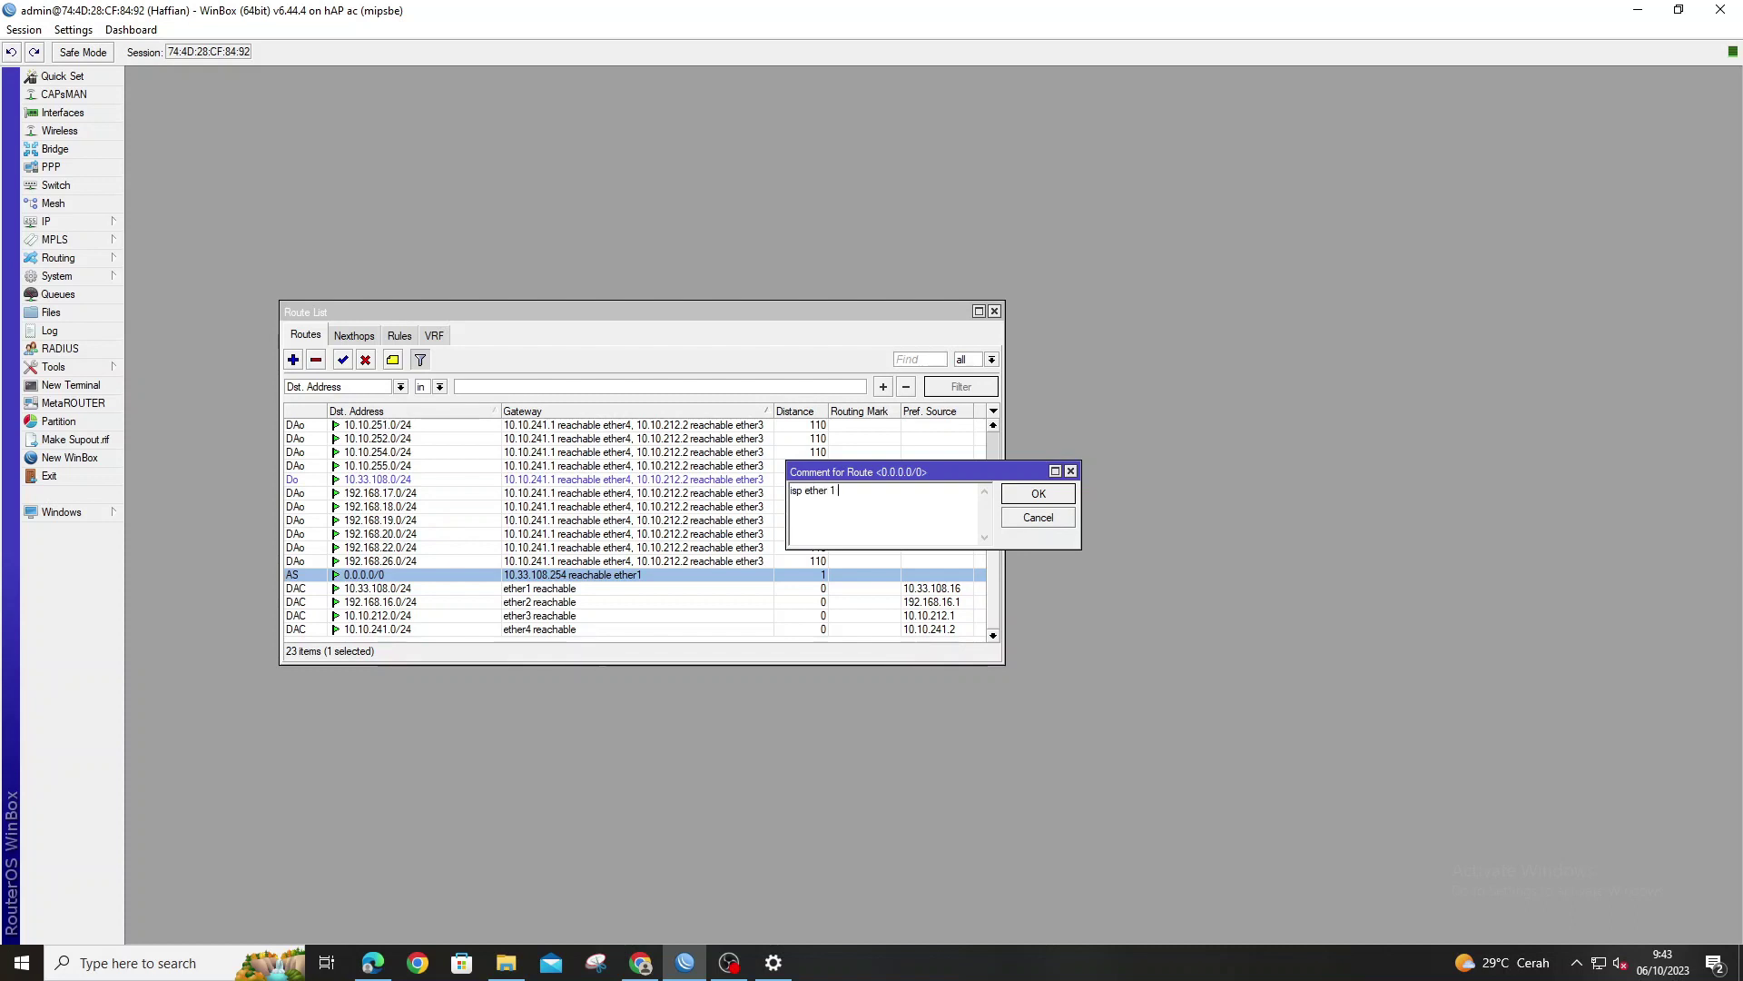
{"action": "type", "text": "terhung "}
{"action": "type", "text": "ung ke u"}
{"action": "type", "text": "gm"}
{"action": "left_click", "coordinate": [1038, 493]}
{"action": "left_click", "coordinate": [723, 562]}
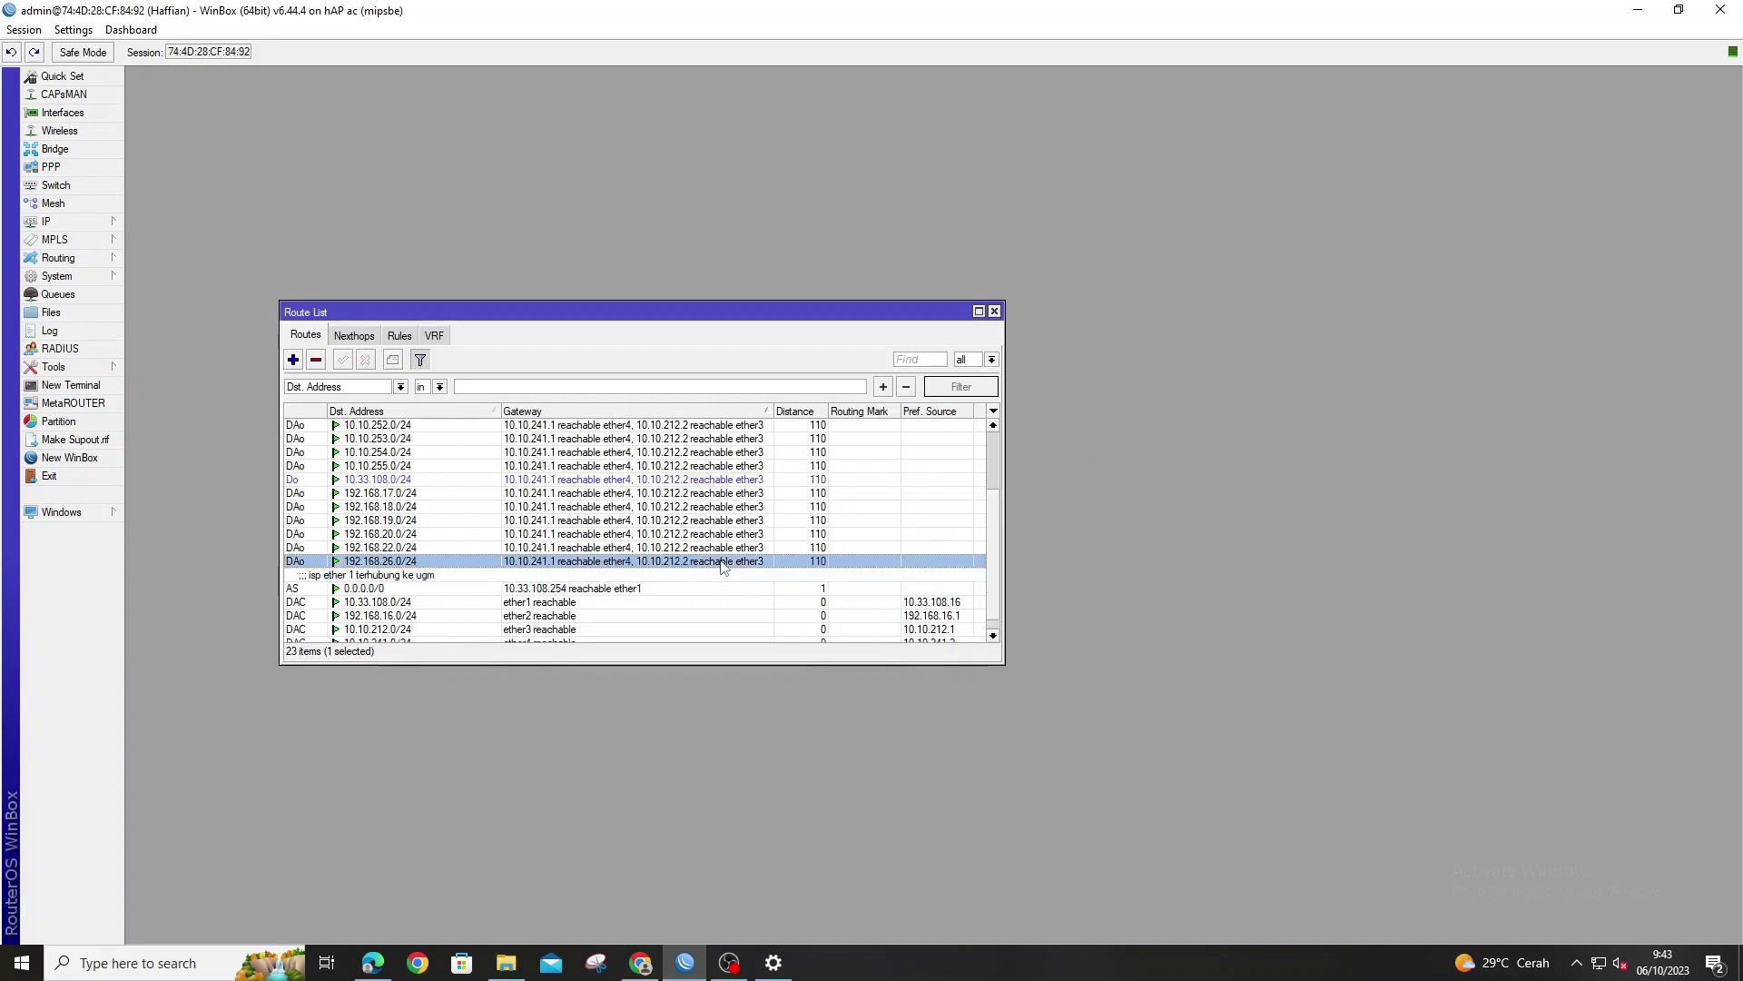
- Sort the route list by destination address and select the 10.10.212.0/24 route
{"action": "left_click", "coordinate": [381, 411]}
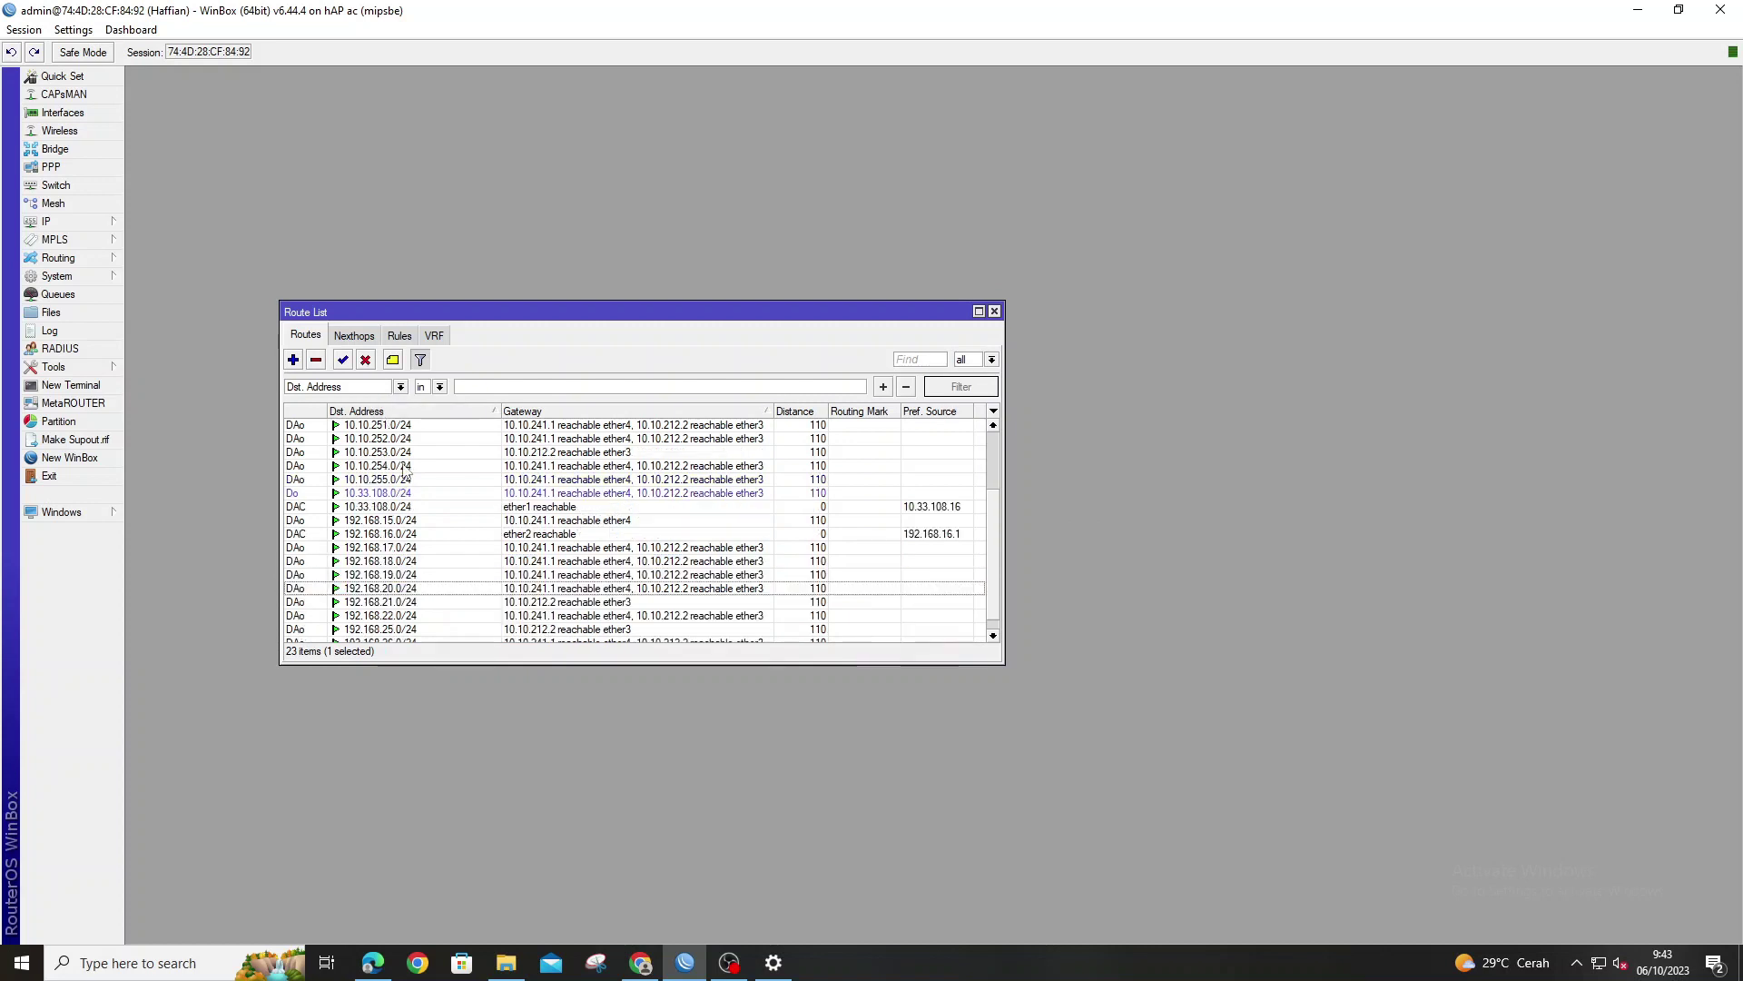
{"action": "scroll", "coordinate": [404, 472], "scroll_direction": "up", "scroll_amount": 3}
{"action": "left_click", "coordinate": [402, 467]}
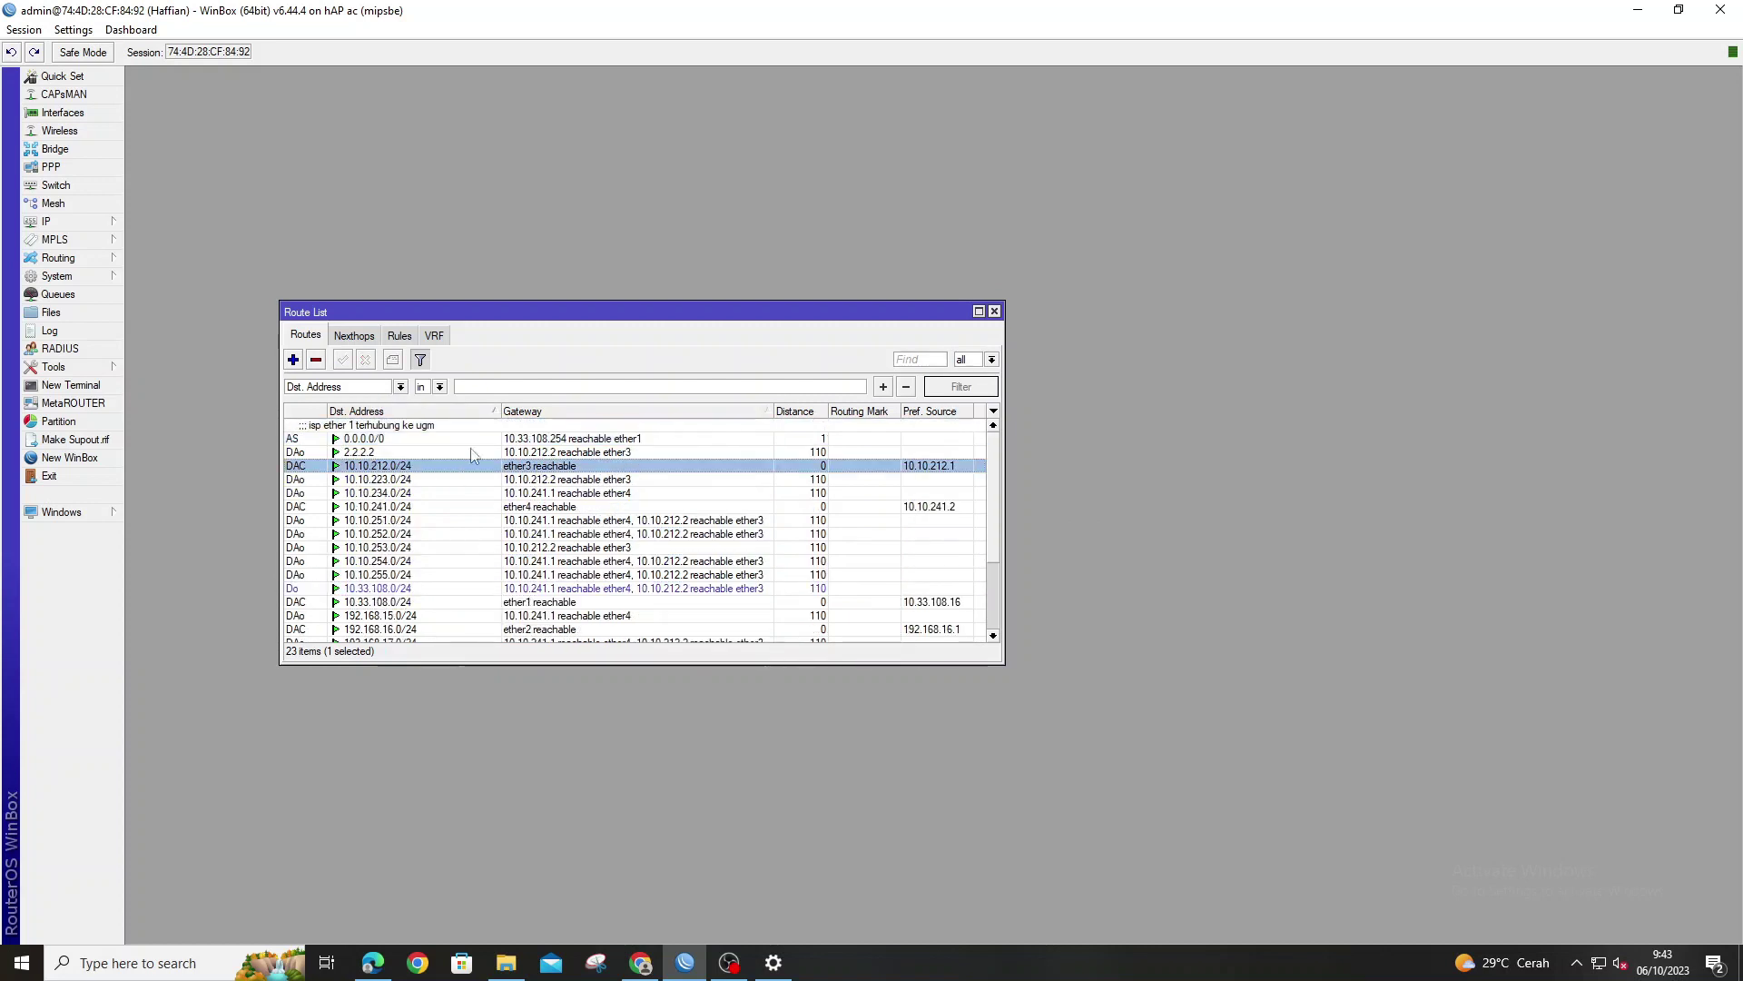
- Start a new 0.0.0.0/0 route and comment it "Terhubung ke router 4" followed by the neighbouring router's name
{"action": "left_click", "coordinate": [293, 360]}
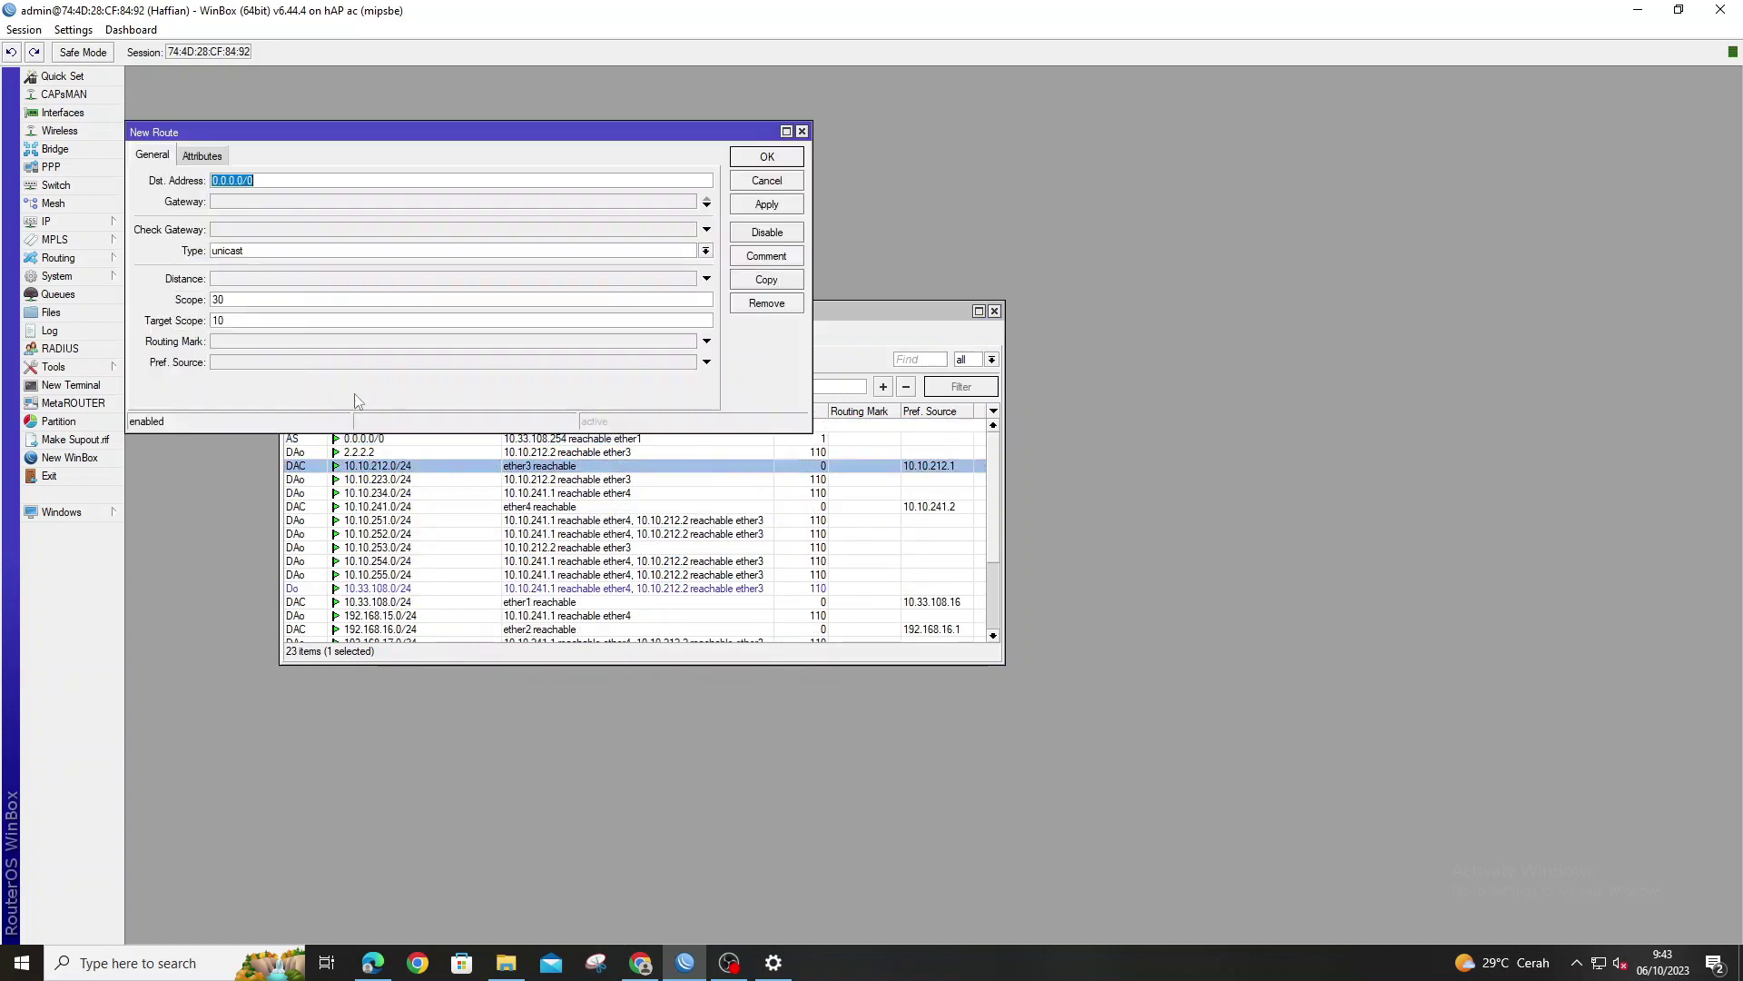
{"action": "left_click", "coordinate": [706, 203]}
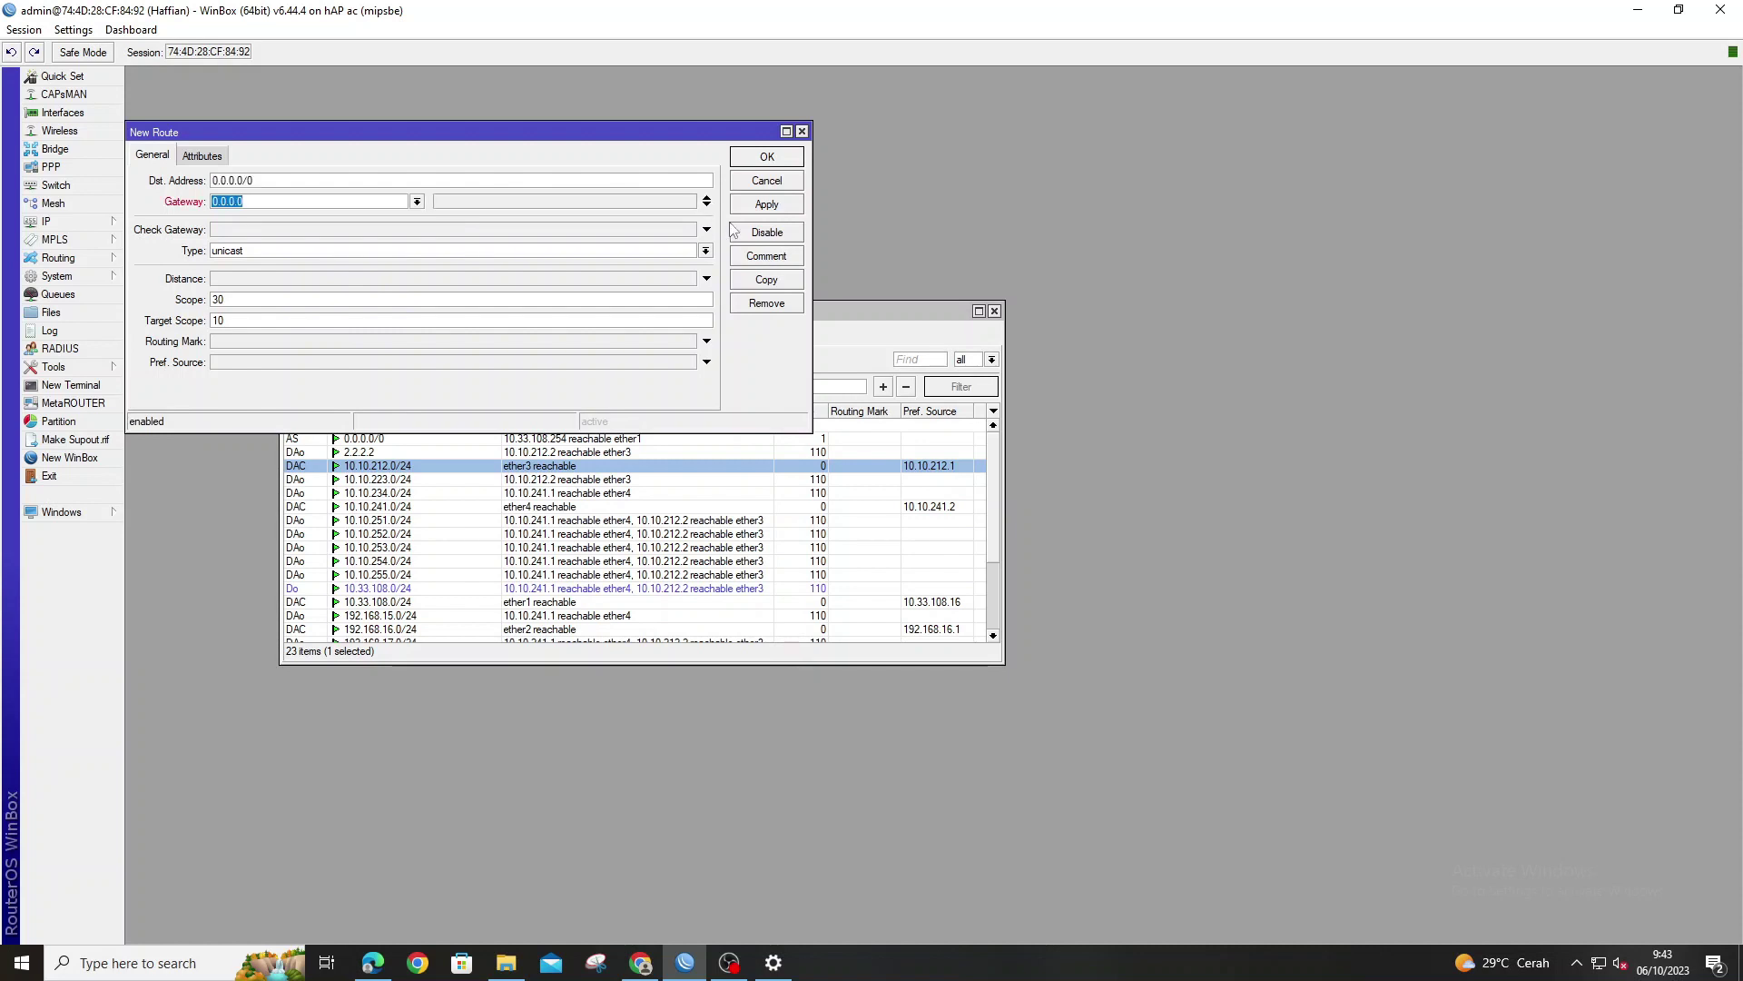
{"action": "left_click", "coordinate": [766, 255]}
{"action": "type", "text": "T"}
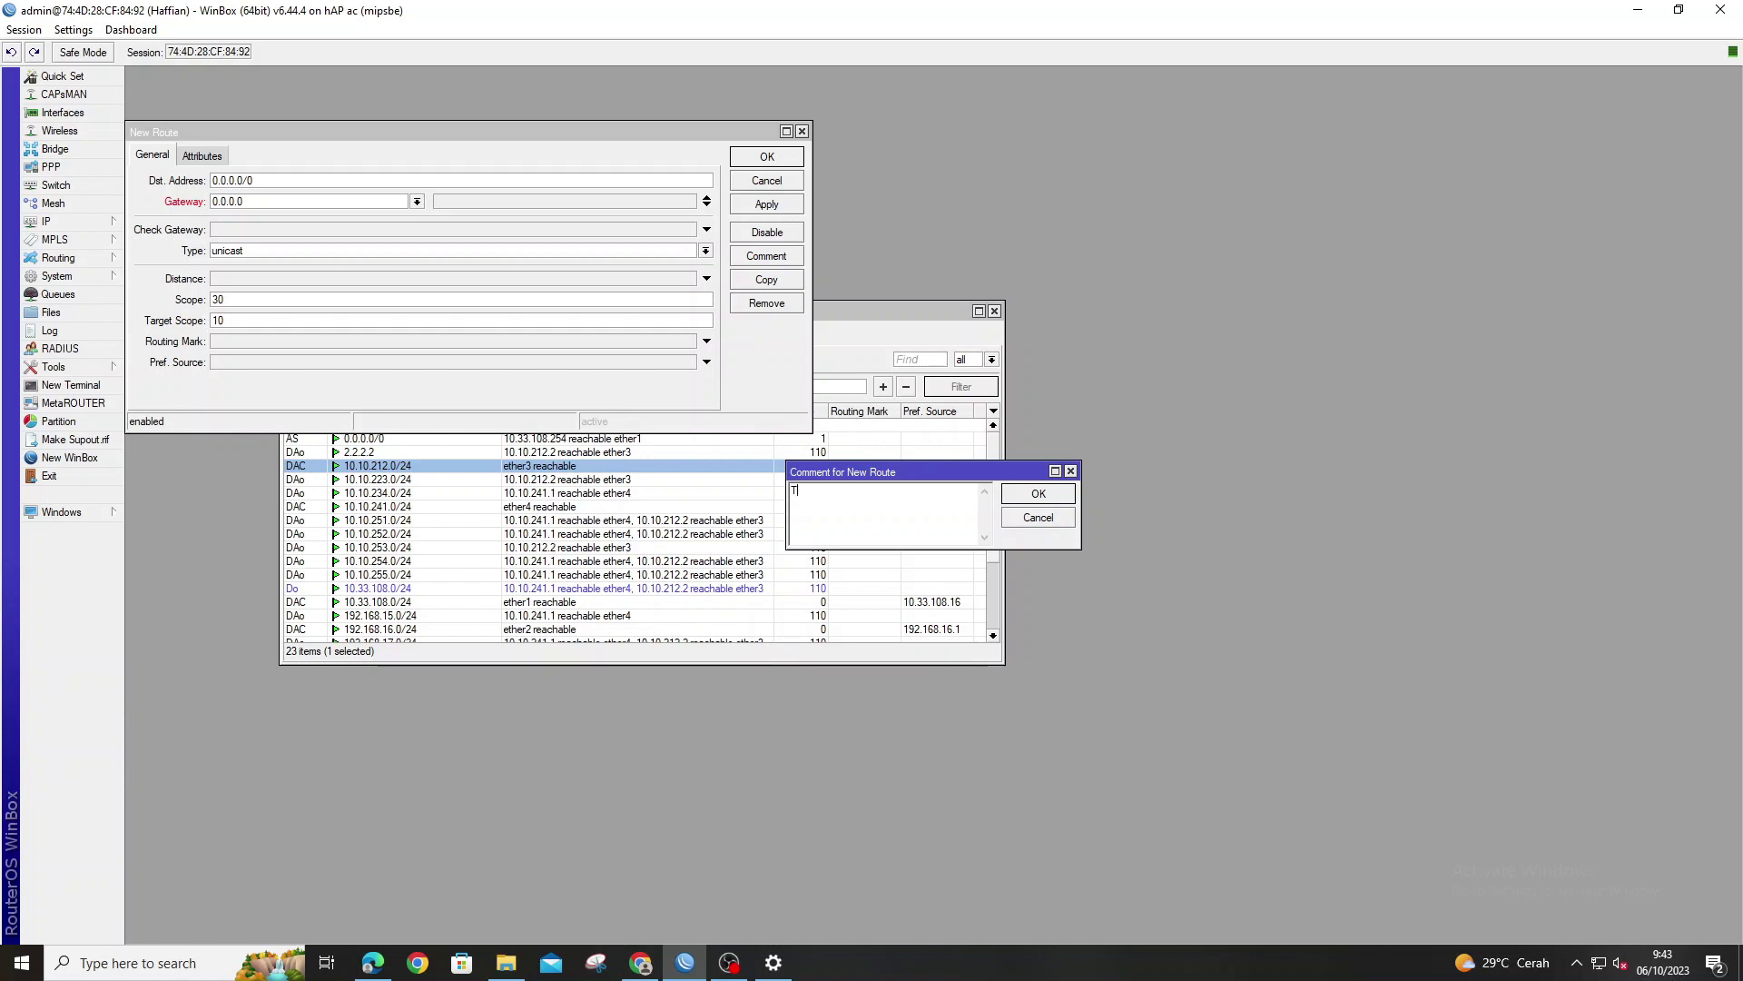
{"action": "type", "text": "Erhubung ke router 4"}
{"action": "type", "text": " OSPF"}
{"action": "left_click", "coordinate": [1035, 494]}
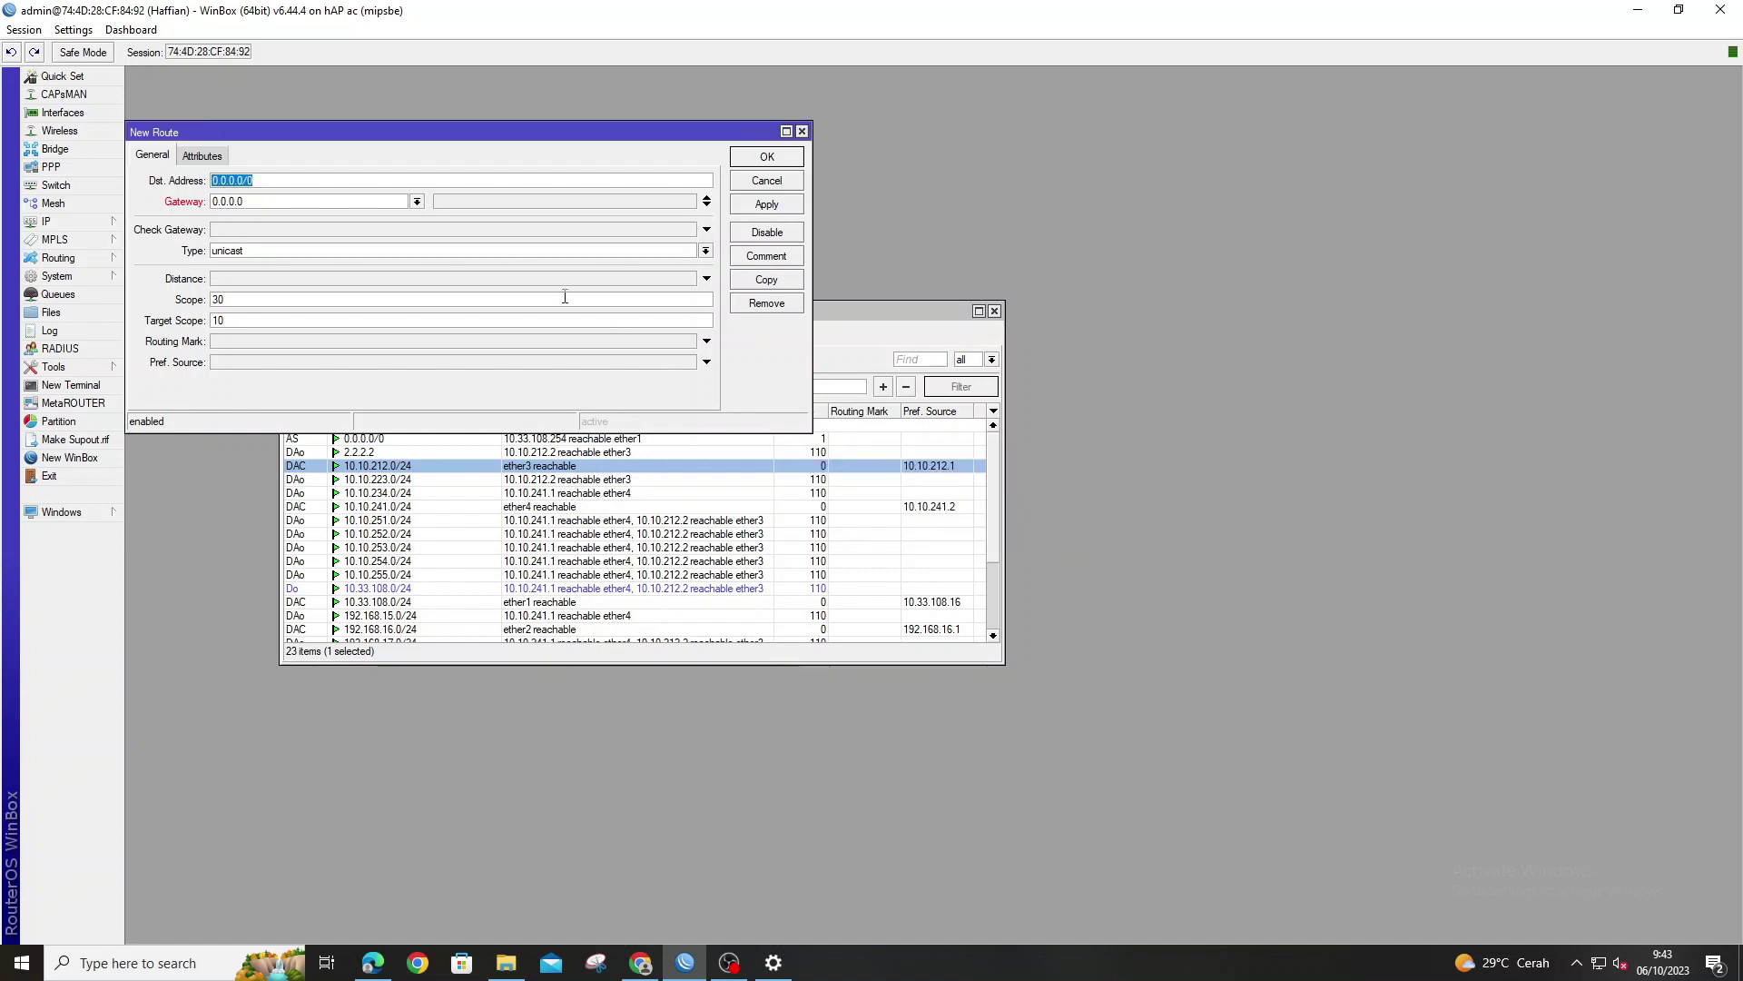
- Set the new route's gateway to 10.10.241.1 and save the route
{"action": "key", "text": "Tab"}
{"action": "type", "text": "10.10.241"}
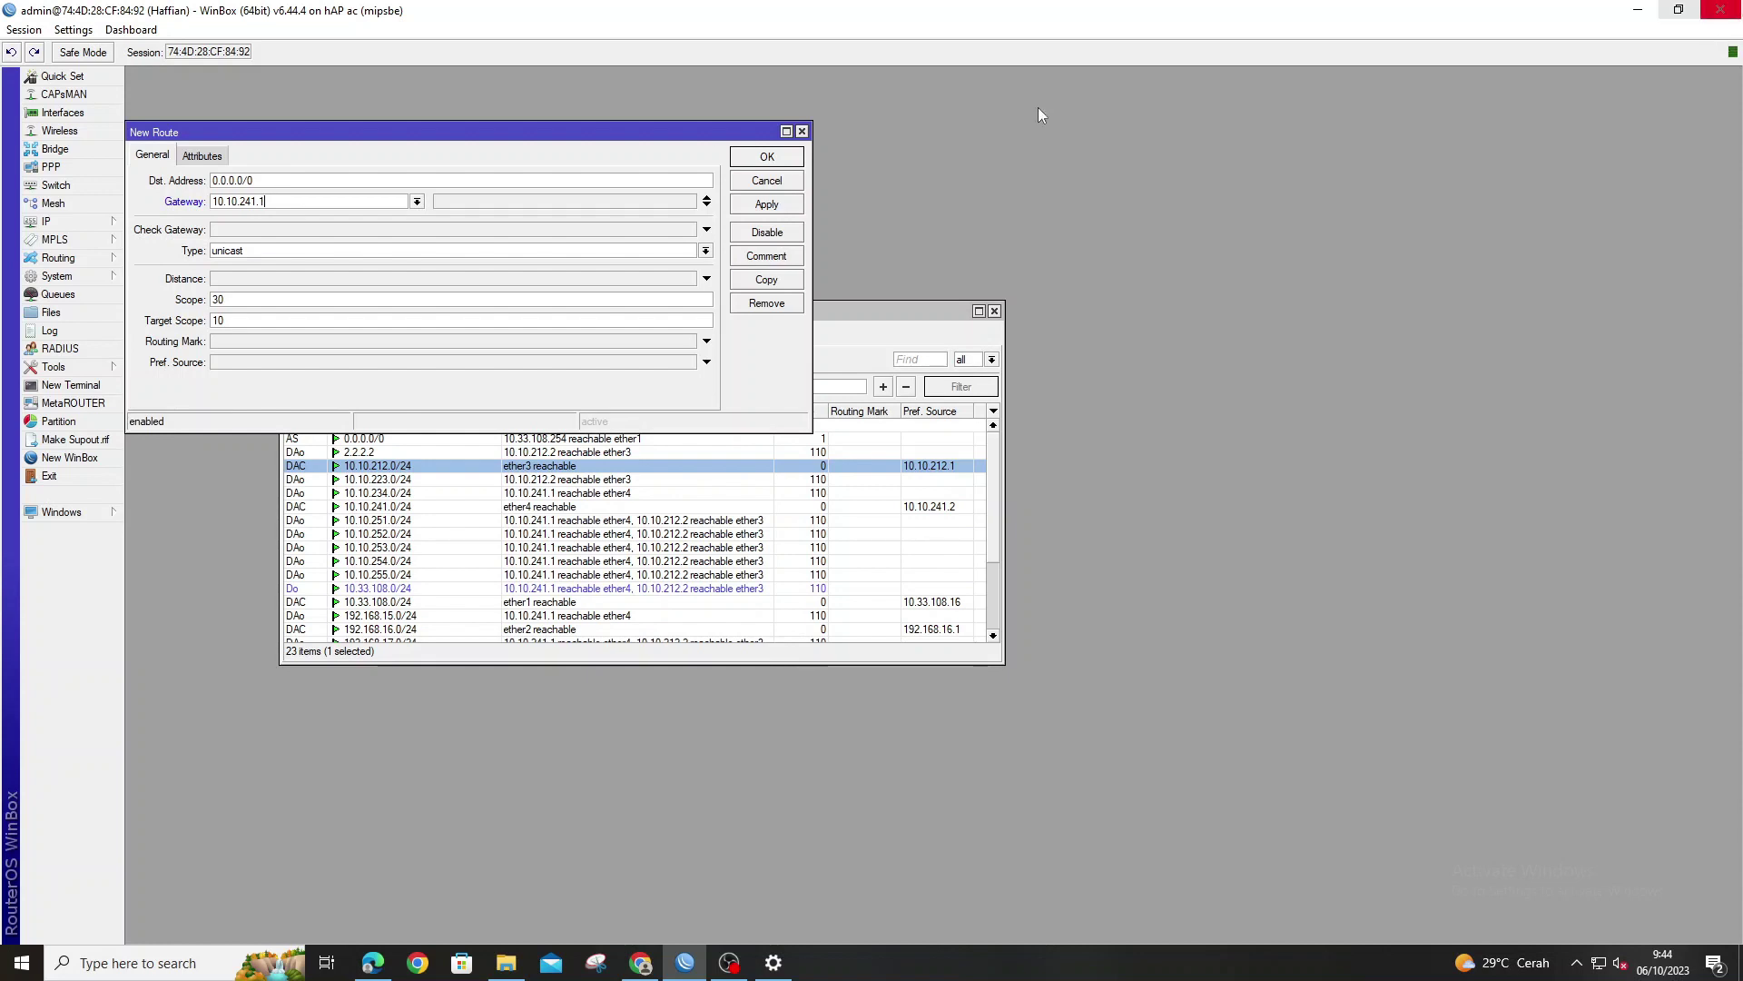
{"action": "left_click", "coordinate": [767, 204]}
{"action": "left_click", "coordinate": [771, 168]}
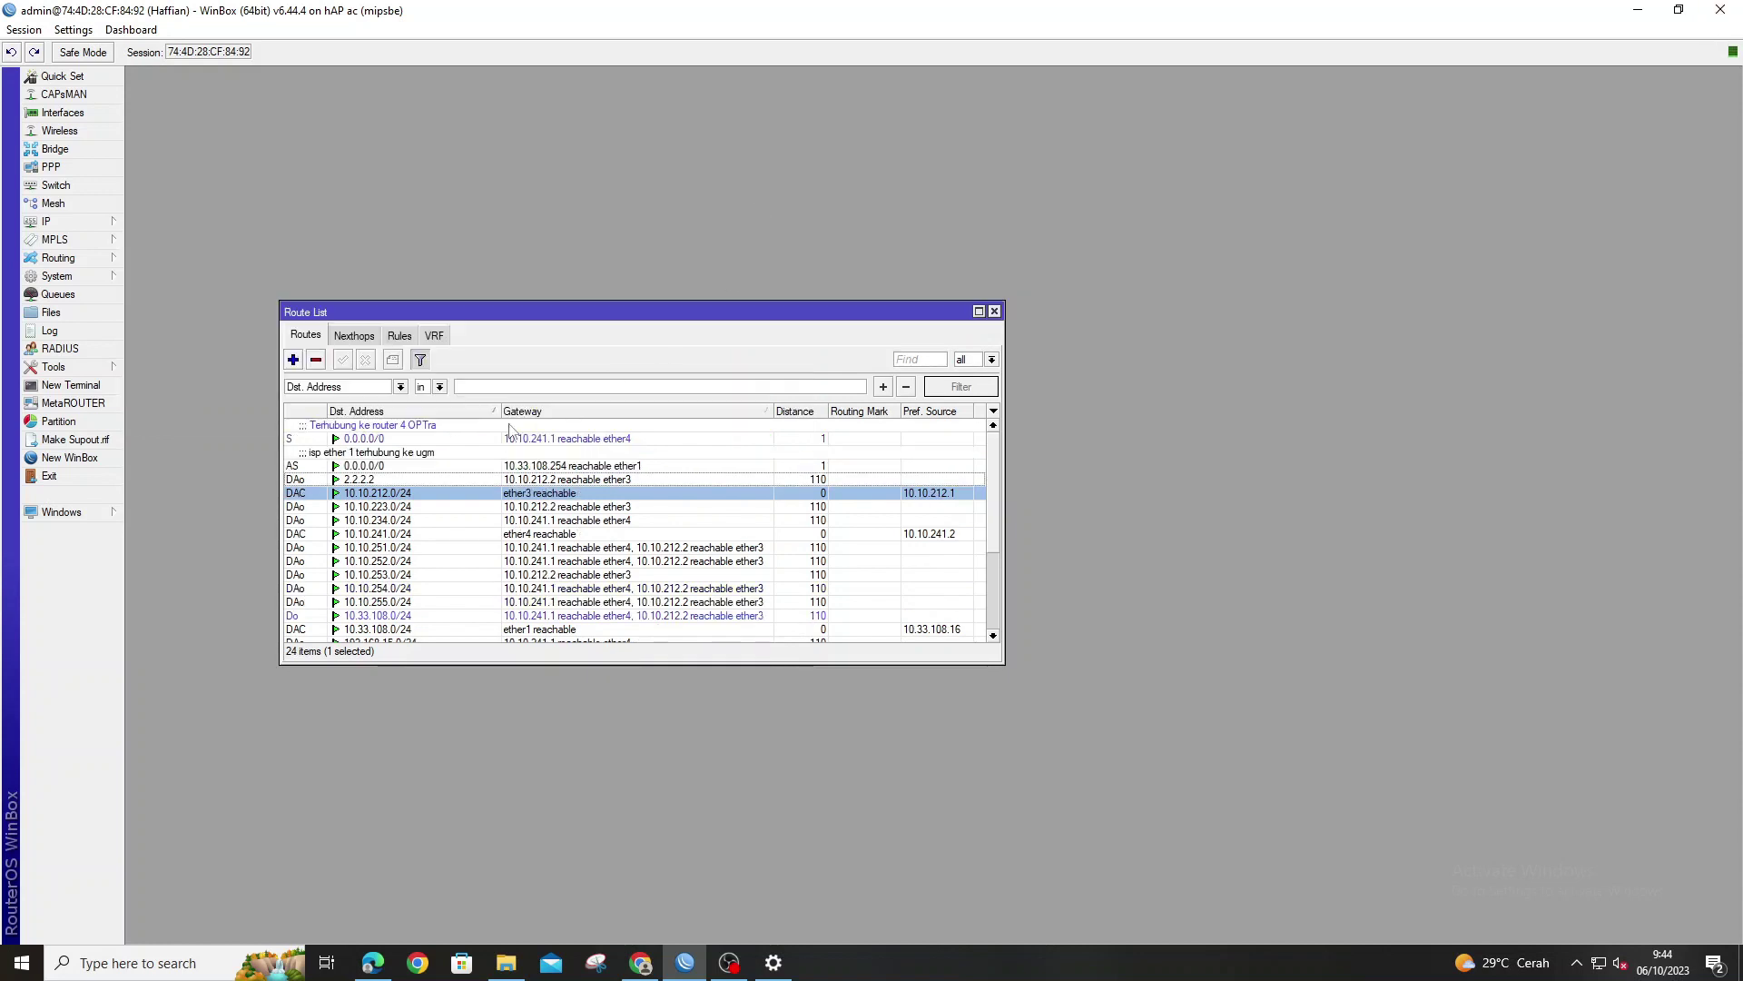
- Start another 0.0.0.0/0 route and comment it "Terhubung ke Router" followed by the neighbouring router's name
{"action": "left_click", "coordinate": [453, 441]}
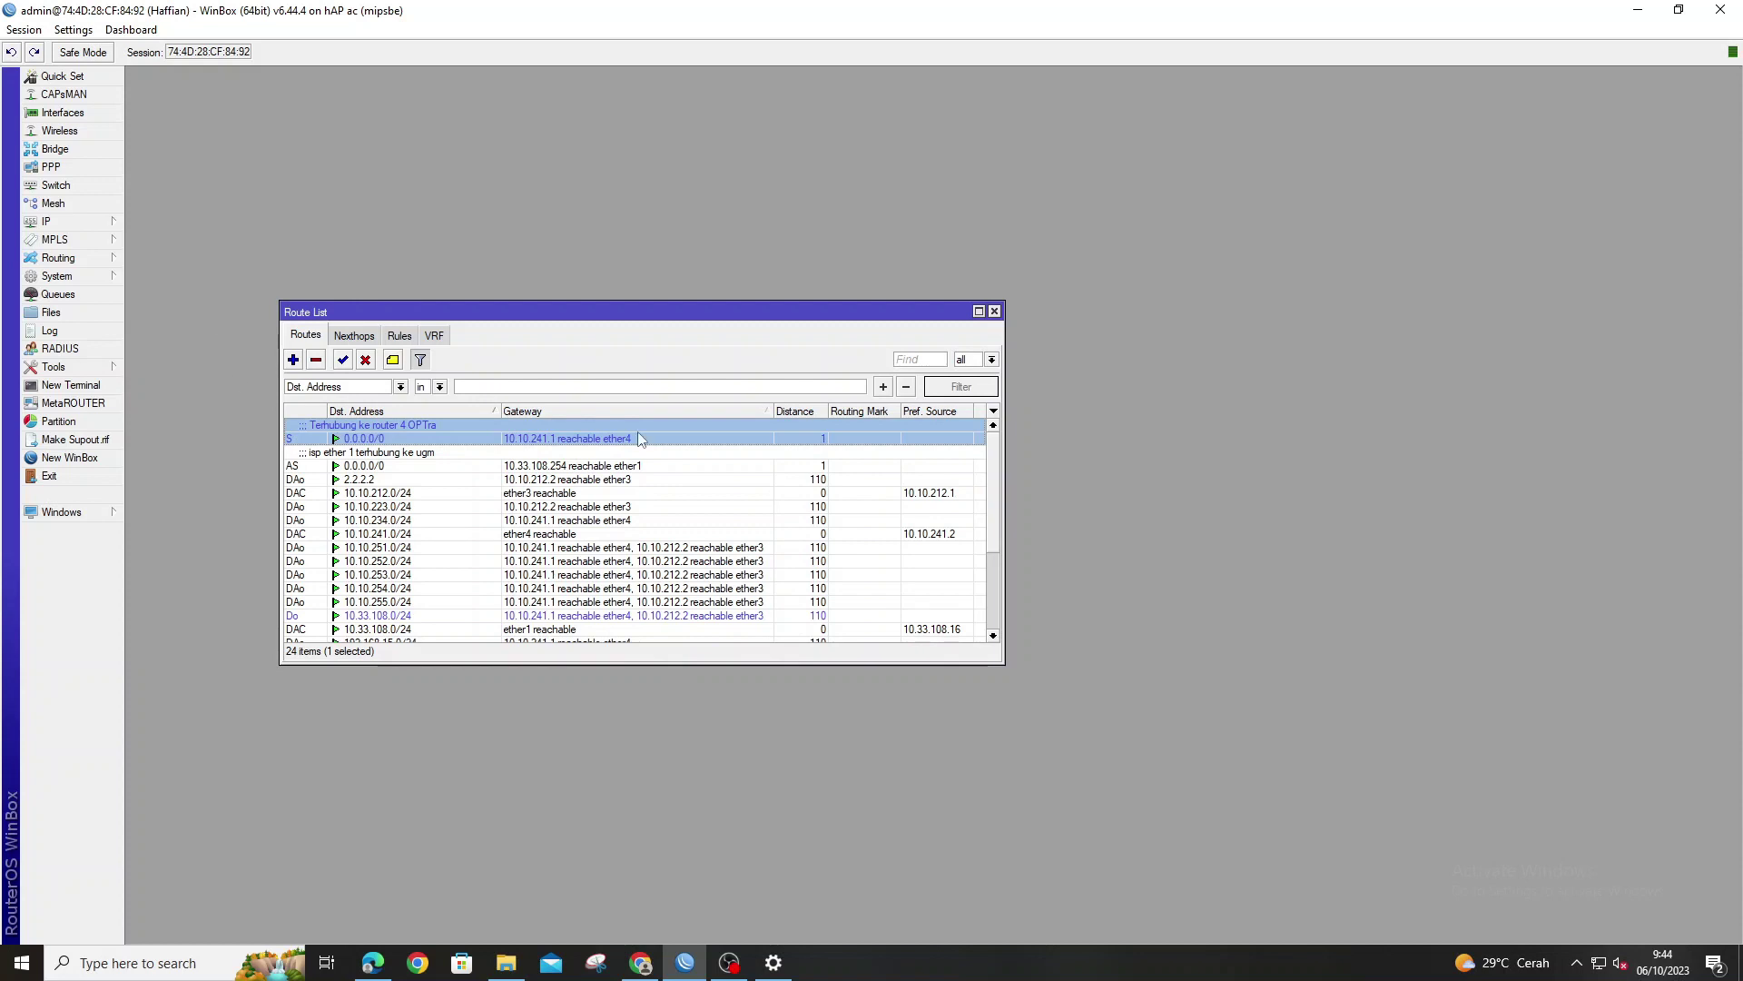
{"action": "left_click", "coordinate": [299, 363]}
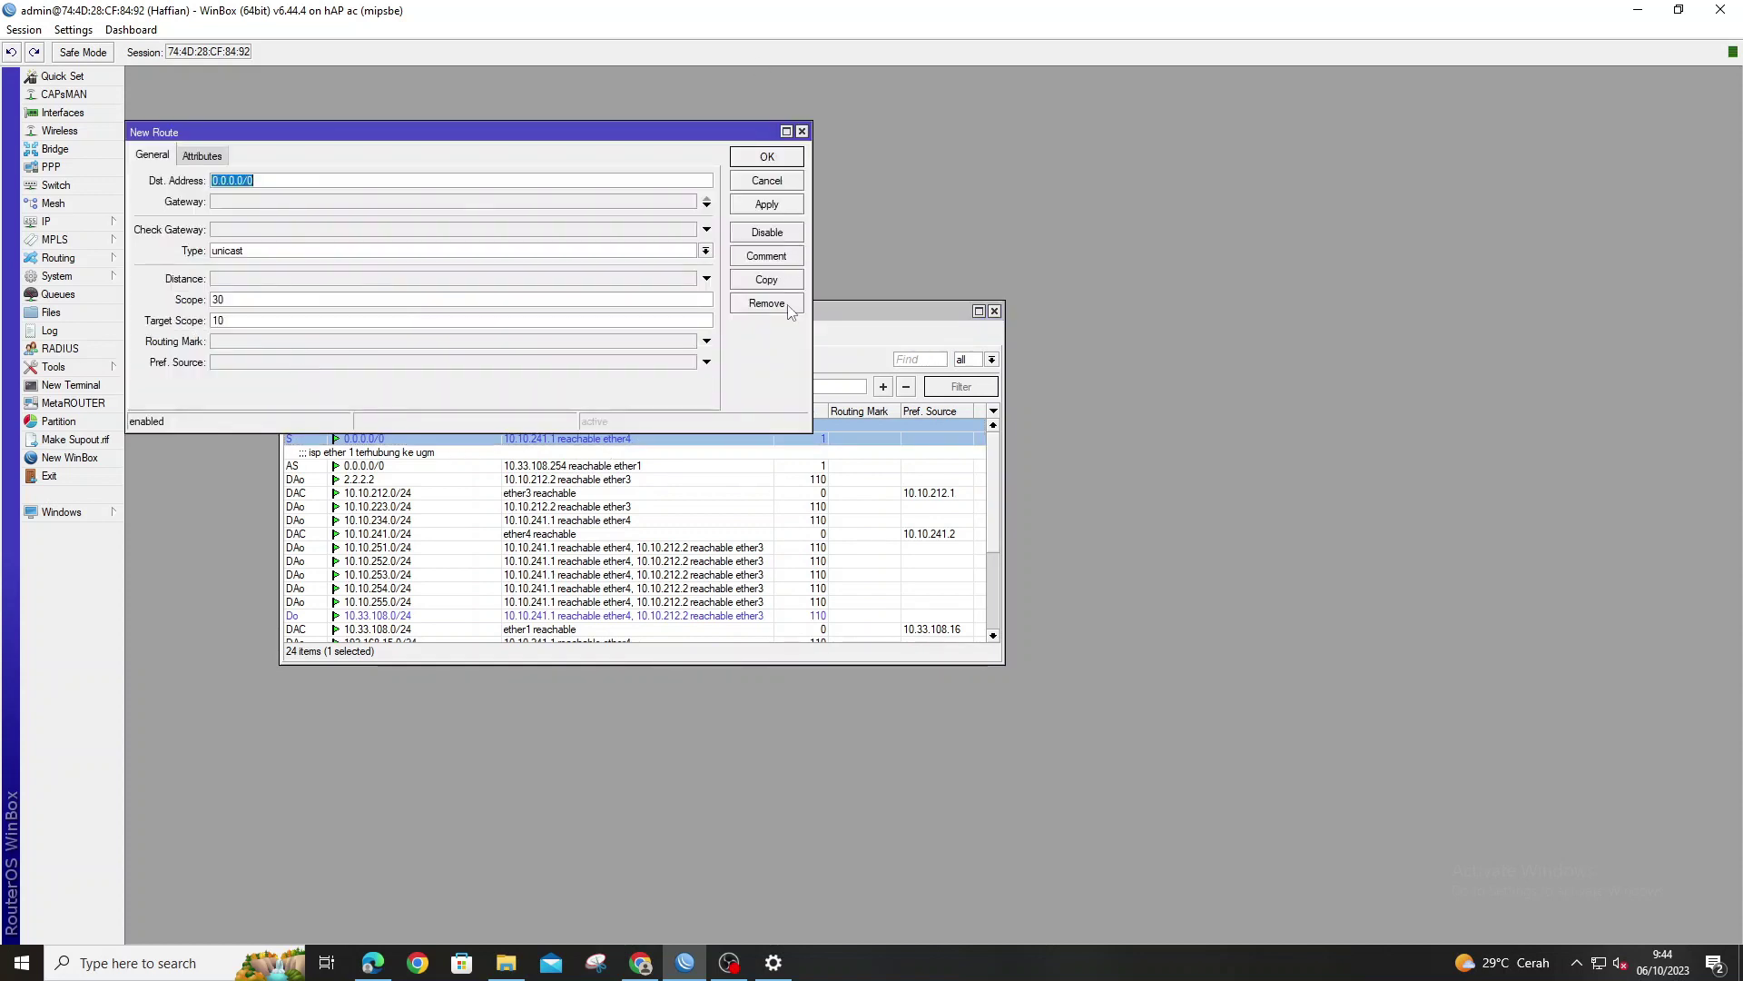
{"action": "left_click", "coordinate": [769, 257]}
{"action": "type", "text": "Terhubung ke Router OCta"}
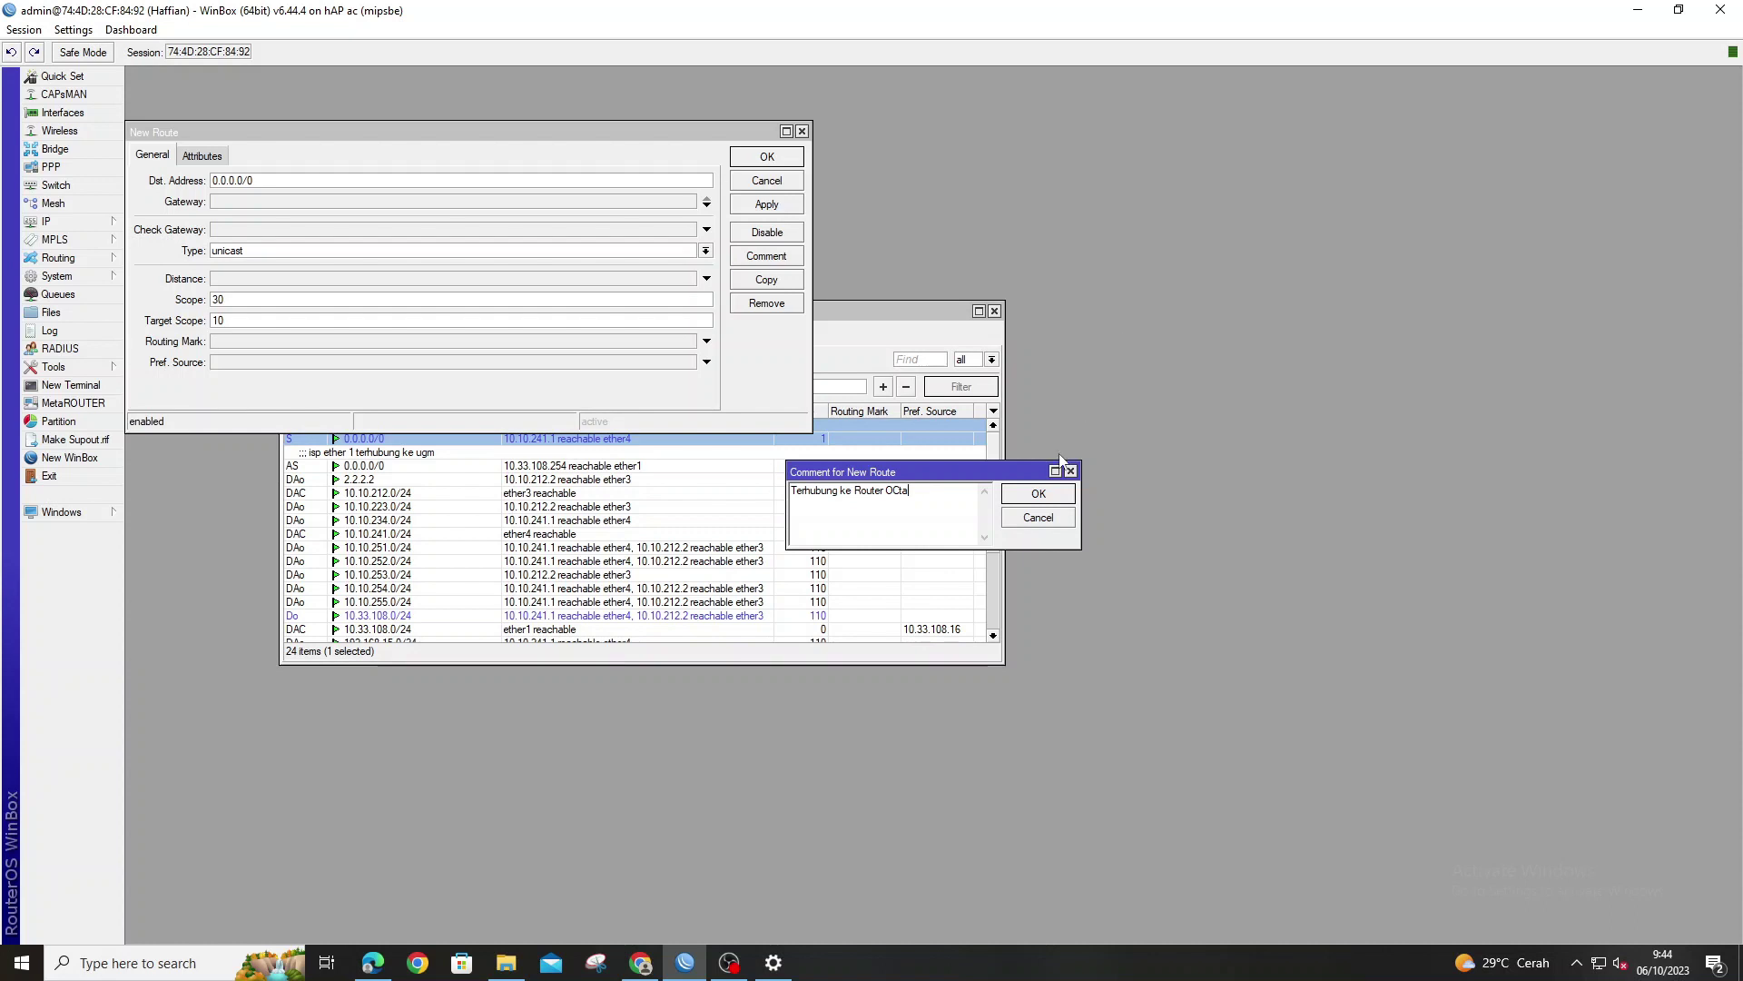
{"action": "left_click", "coordinate": [1033, 495]}
- Set the new route's gateway to 10.10.212.2, save it and select it in the route list
{"action": "left_click", "coordinate": [706, 205]}
{"action": "type", "text": "10.10."}
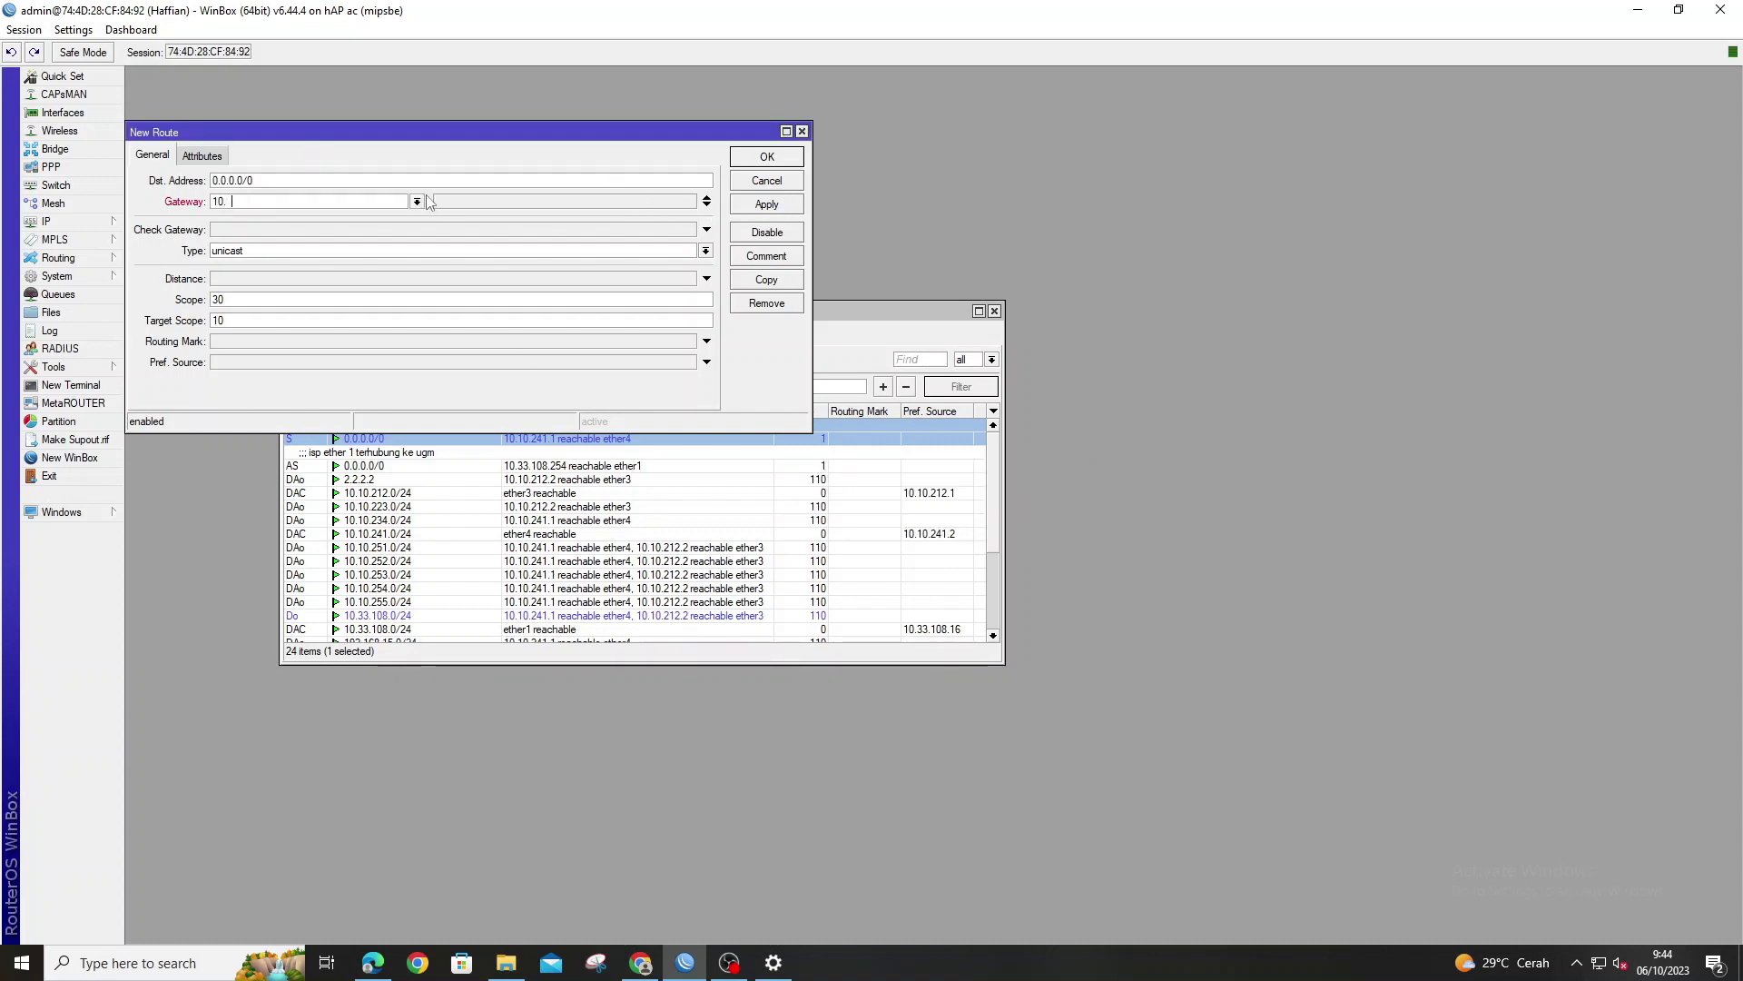
{"action": "type", "text": ".212.2"}
{"action": "left_click", "coordinate": [753, 205]}
{"action": "left_click", "coordinate": [748, 160]}
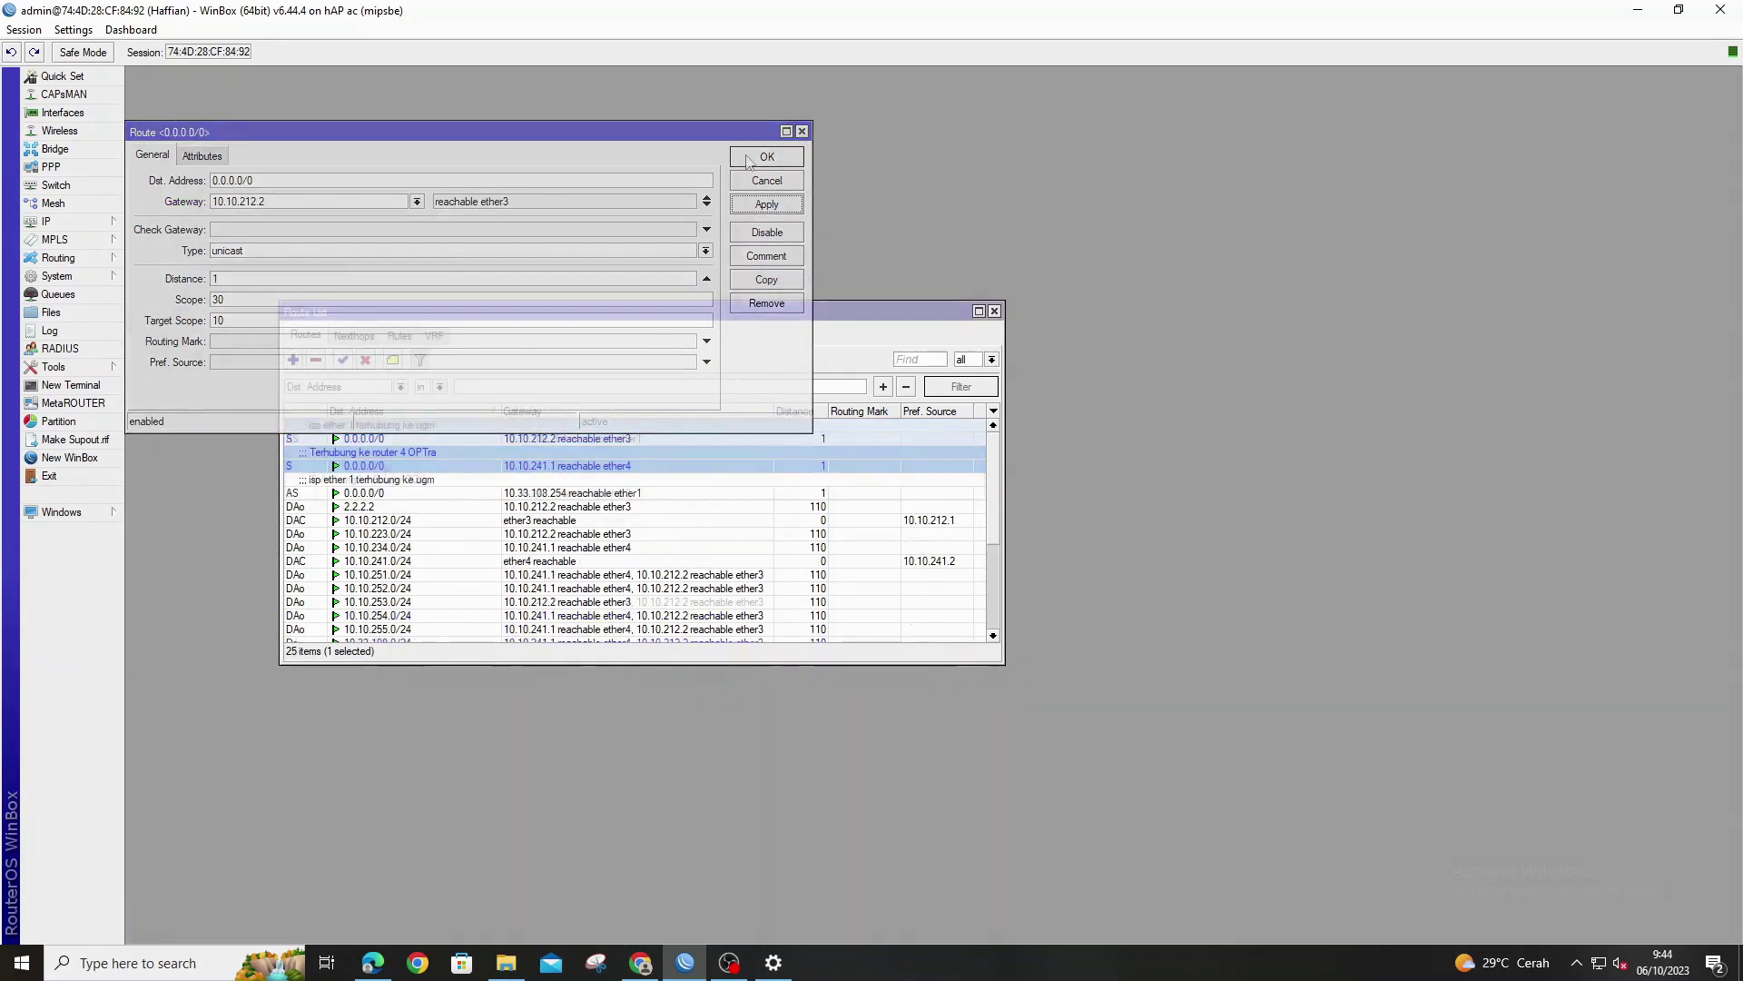
{"action": "left_click", "coordinate": [471, 483]}
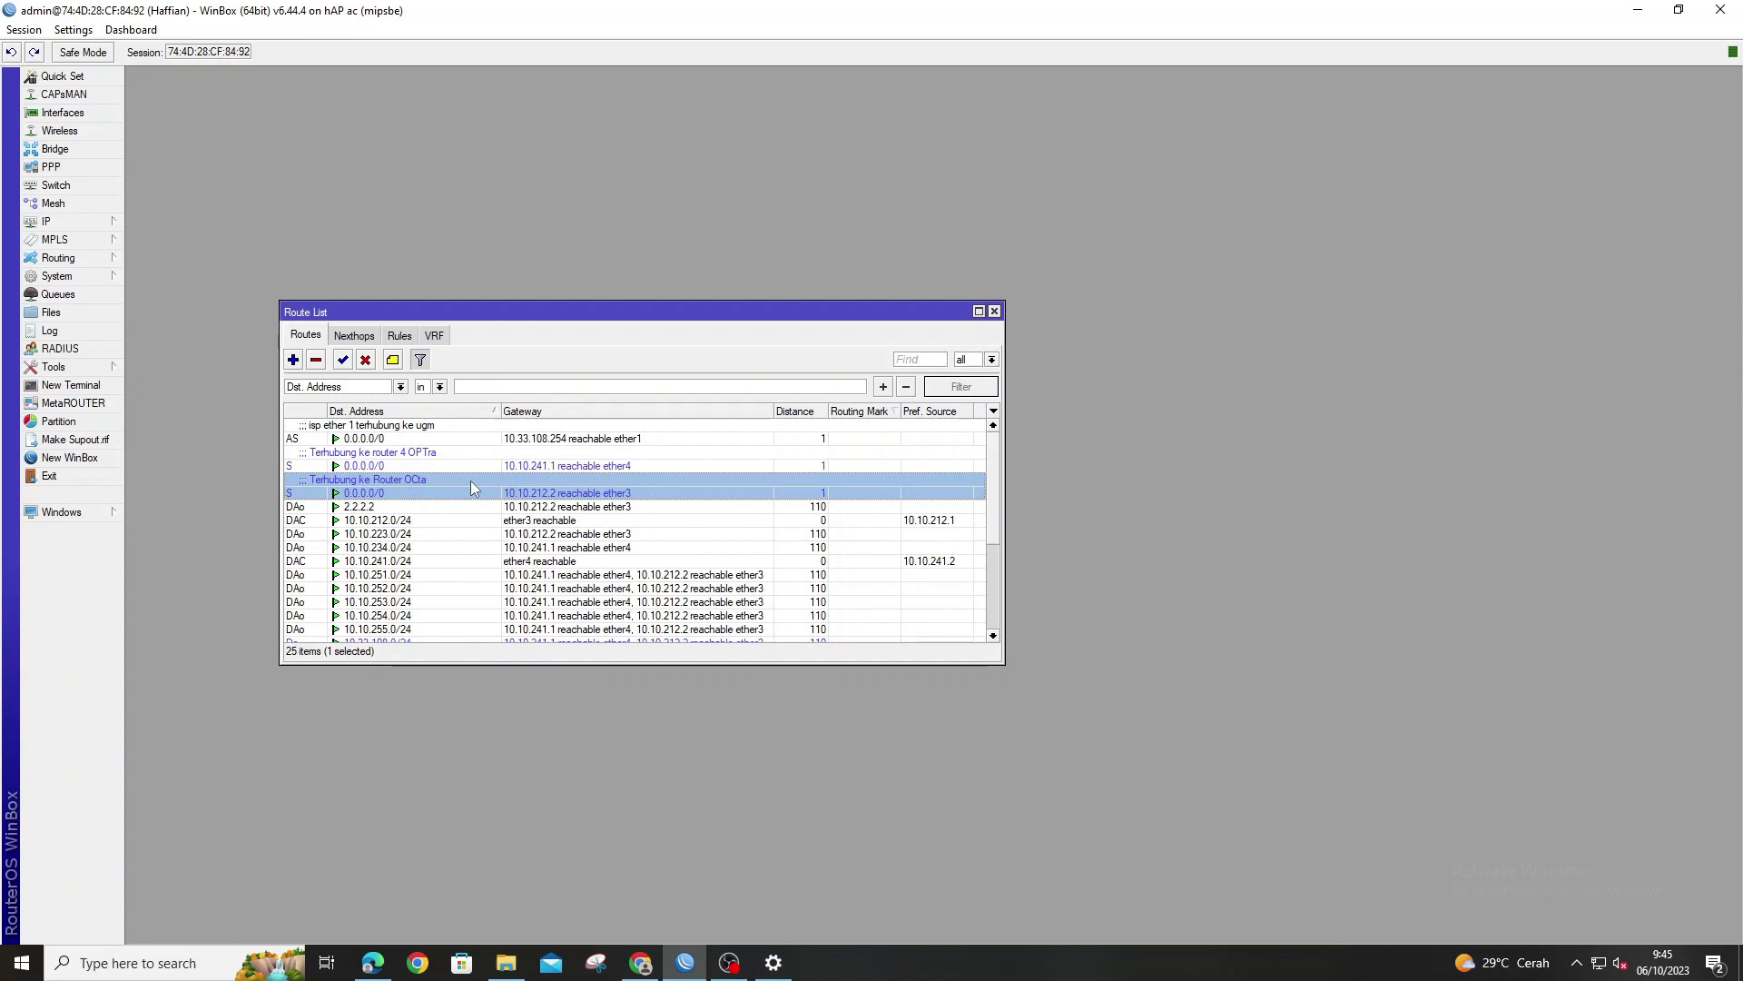
- Set Check Gateway to ping on the default route via 10.33.108.254 and save it
{"action": "double_click", "coordinate": [455, 437]}
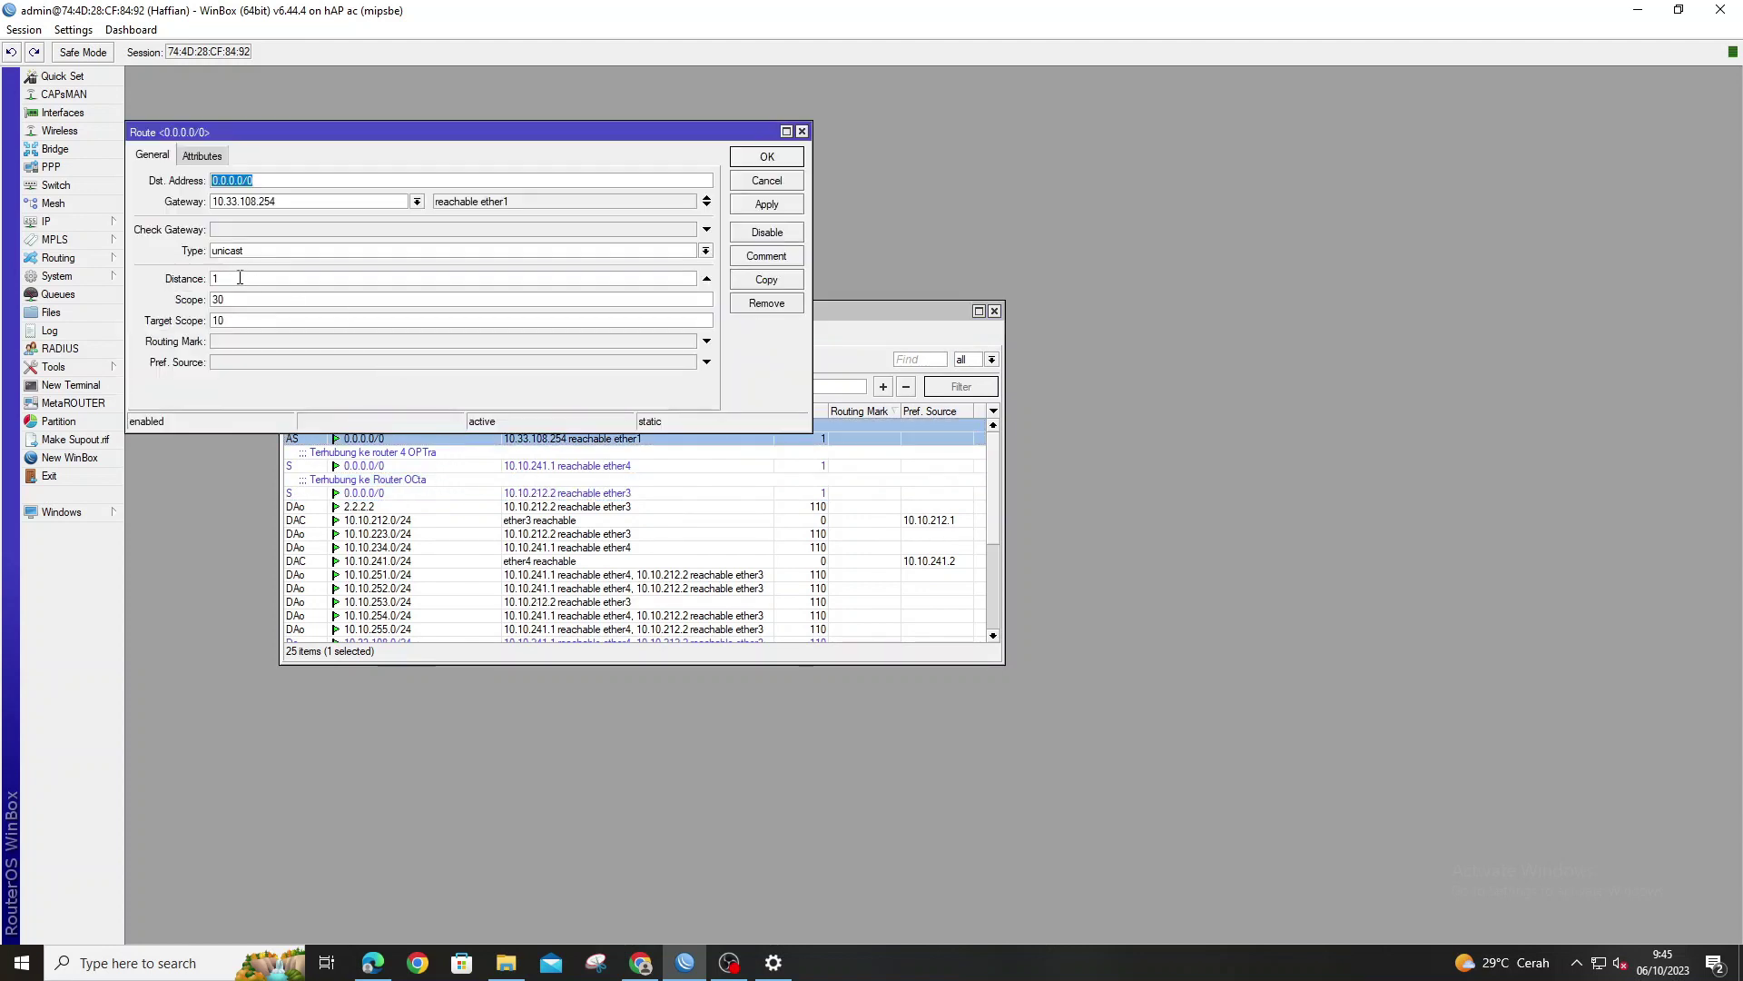
{"action": "left_click", "coordinate": [707, 230]}
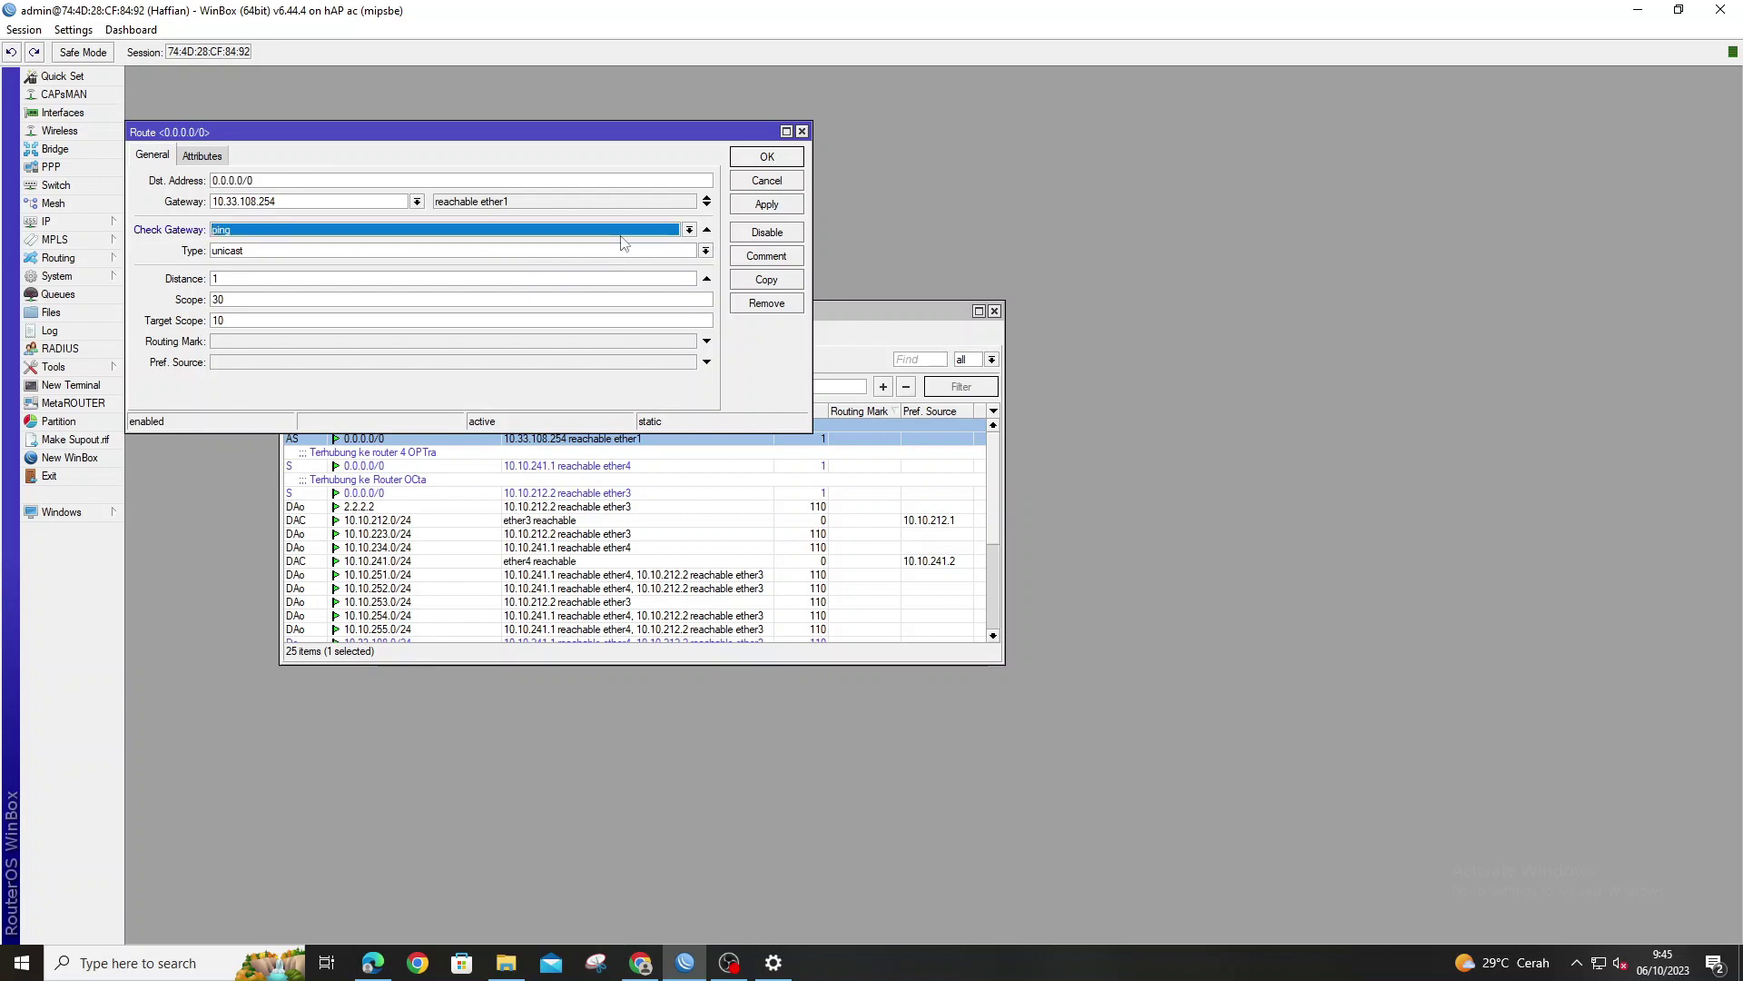
{"action": "left_click", "coordinate": [768, 204]}
{"action": "left_click", "coordinate": [761, 160]}
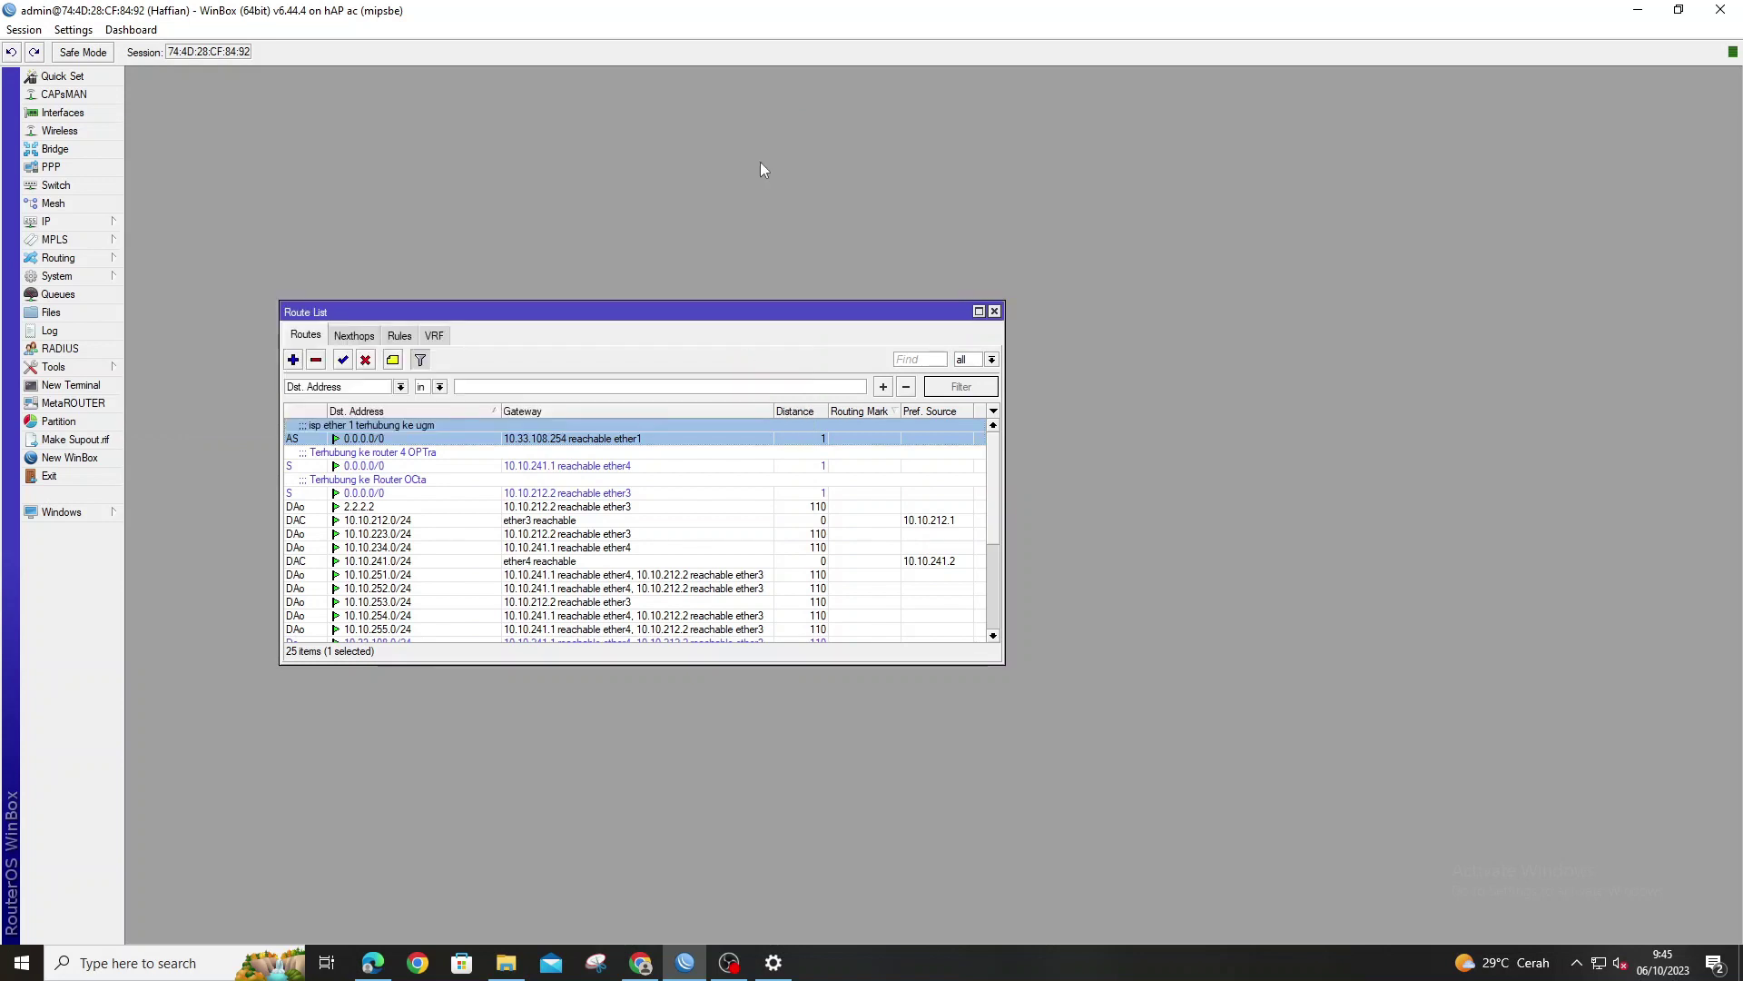
- Set distance 2 and Check Gateway to ping on the default route via 10.10.241.1, and save it
{"action": "double_click", "coordinate": [447, 457]}
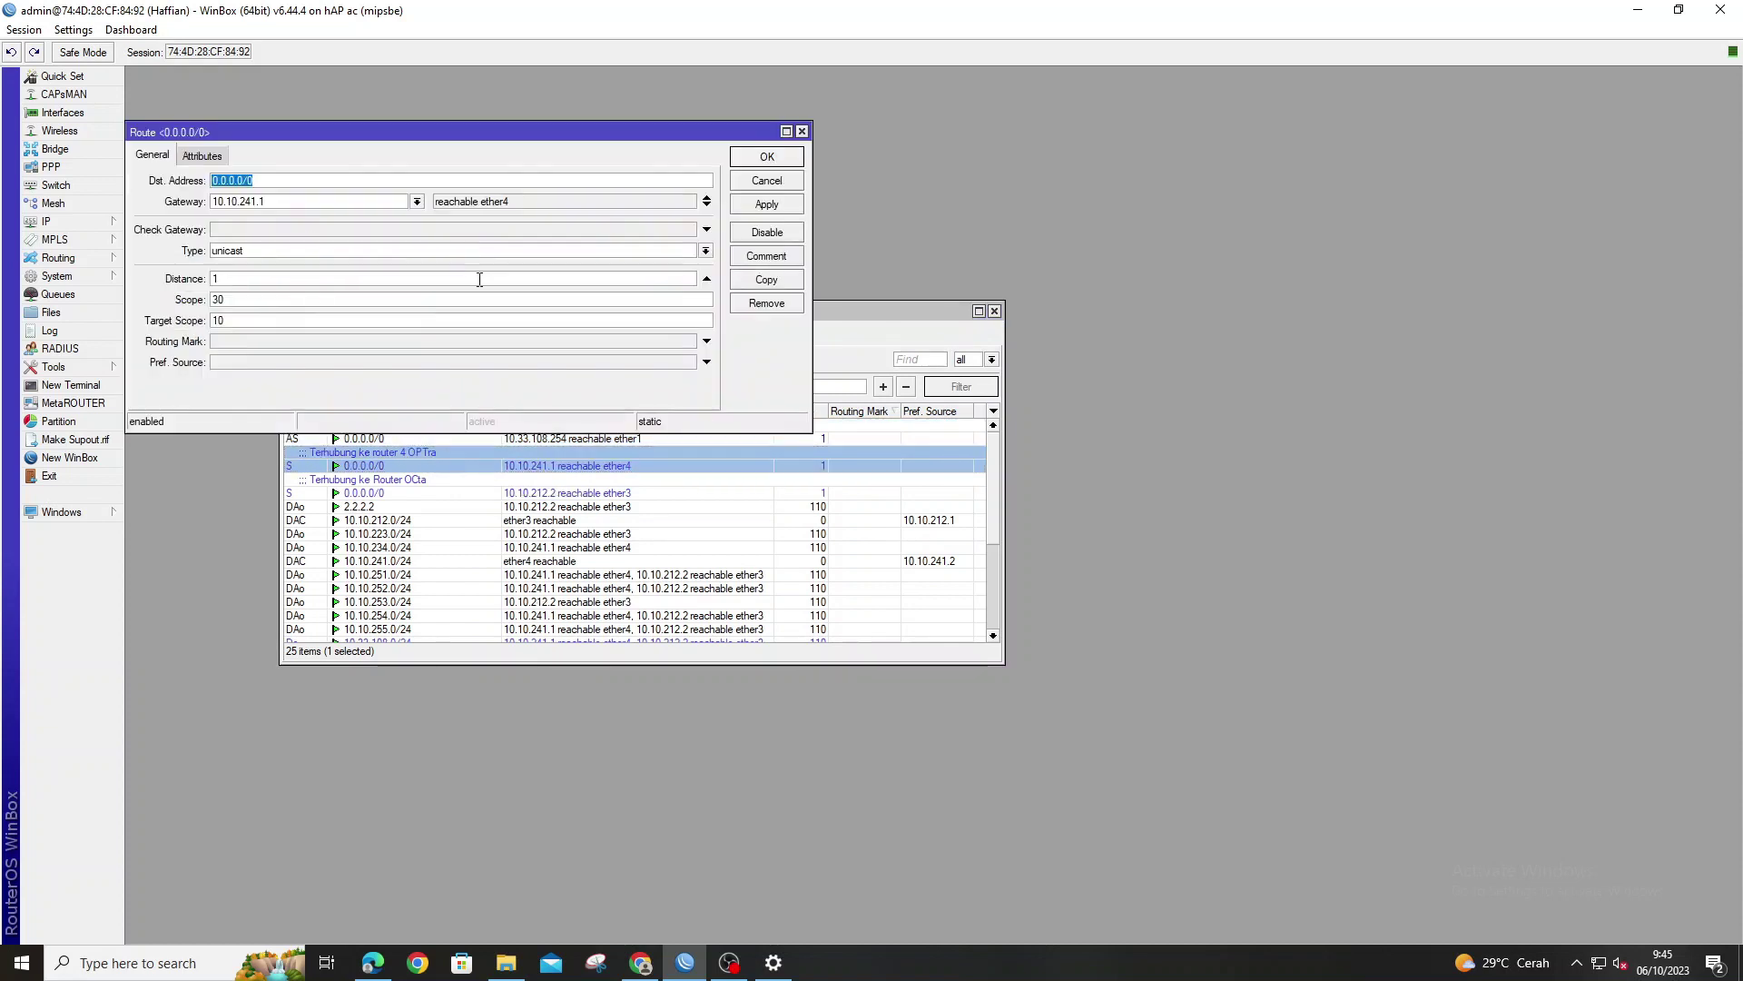
{"action": "left_click", "coordinate": [641, 278]}
{"action": "left_click", "coordinate": [707, 231]}
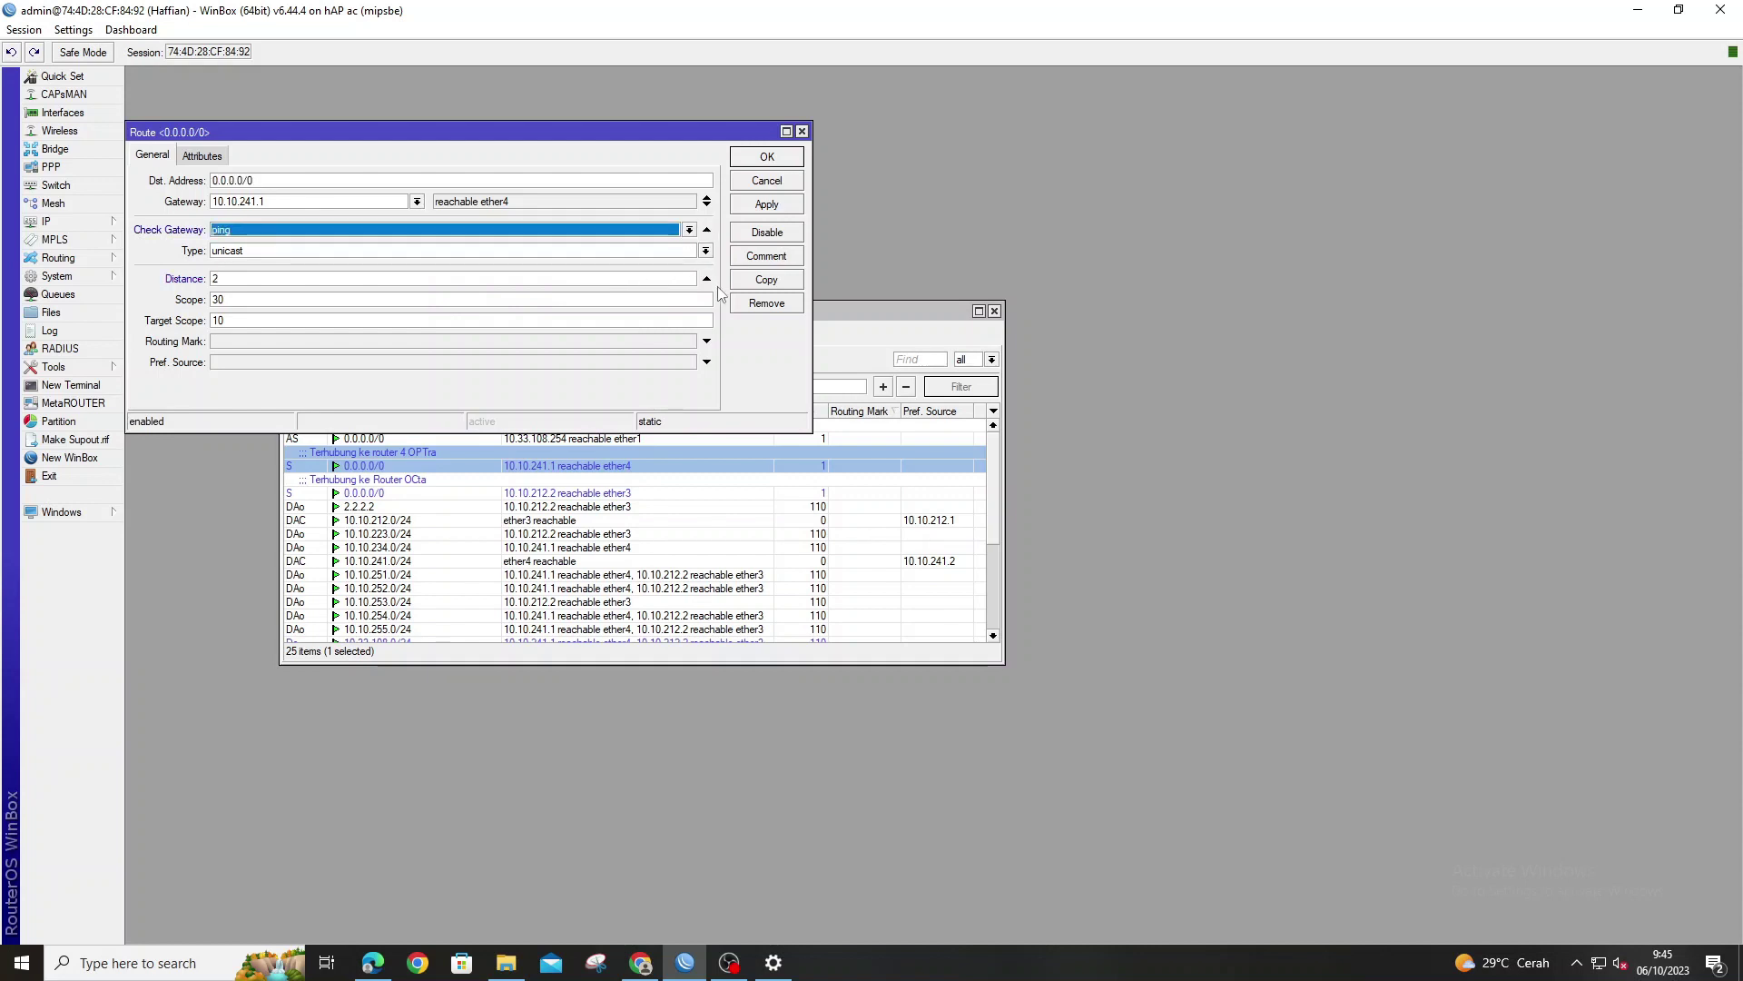
{"action": "left_click", "coordinate": [758, 204]}
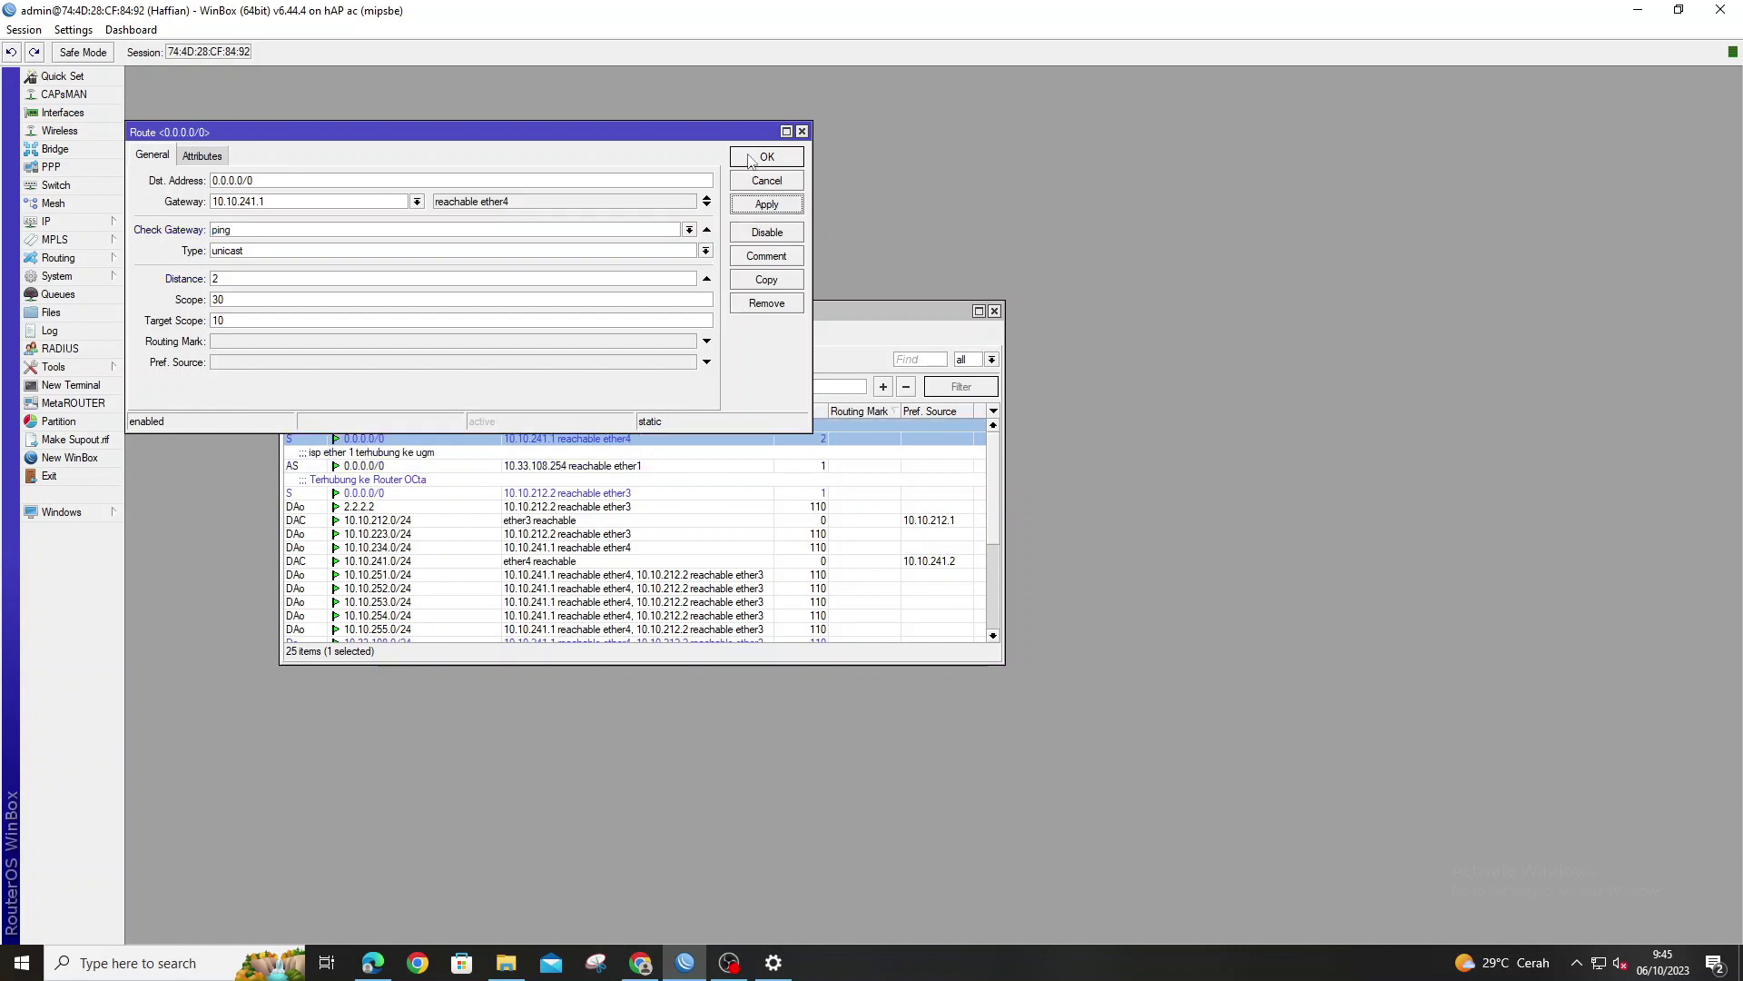
{"action": "left_click", "coordinate": [749, 159]}
- Set Check Gateway to ping and distance 3 on the default route via 10.10.212.2, and save it
{"action": "left_click", "coordinate": [551, 465]}
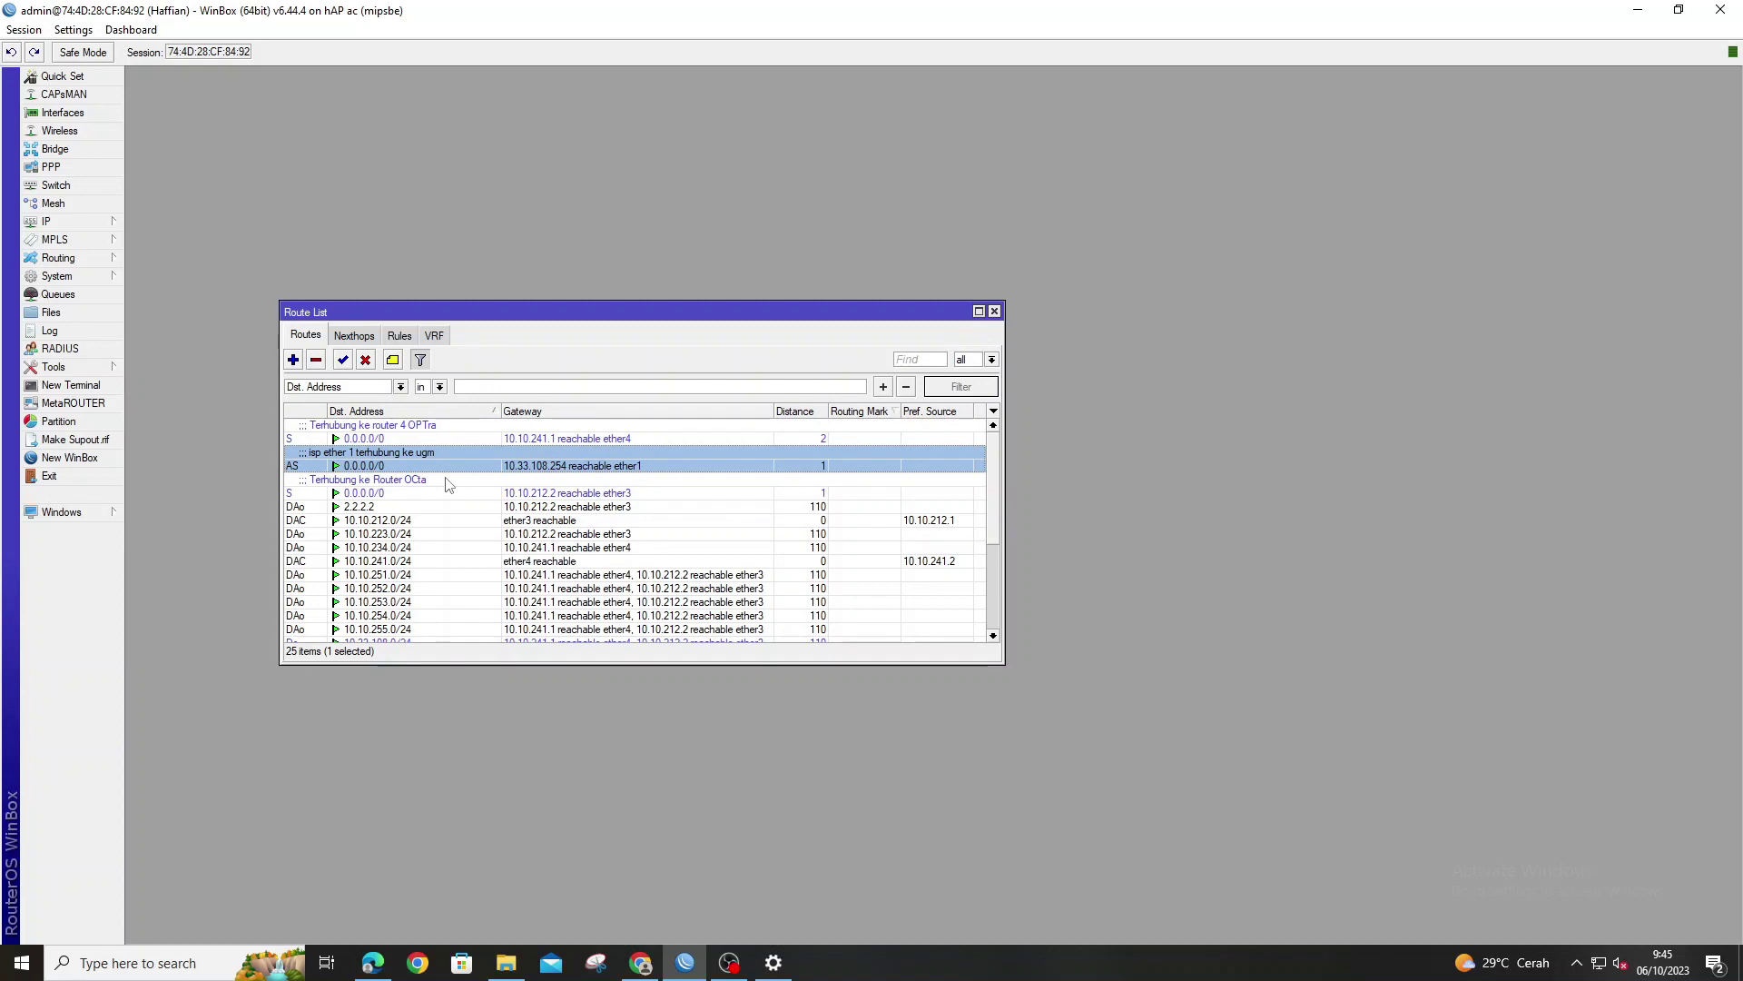
{"action": "double_click", "coordinate": [447, 484]}
{"action": "left_click", "coordinate": [706, 229]}
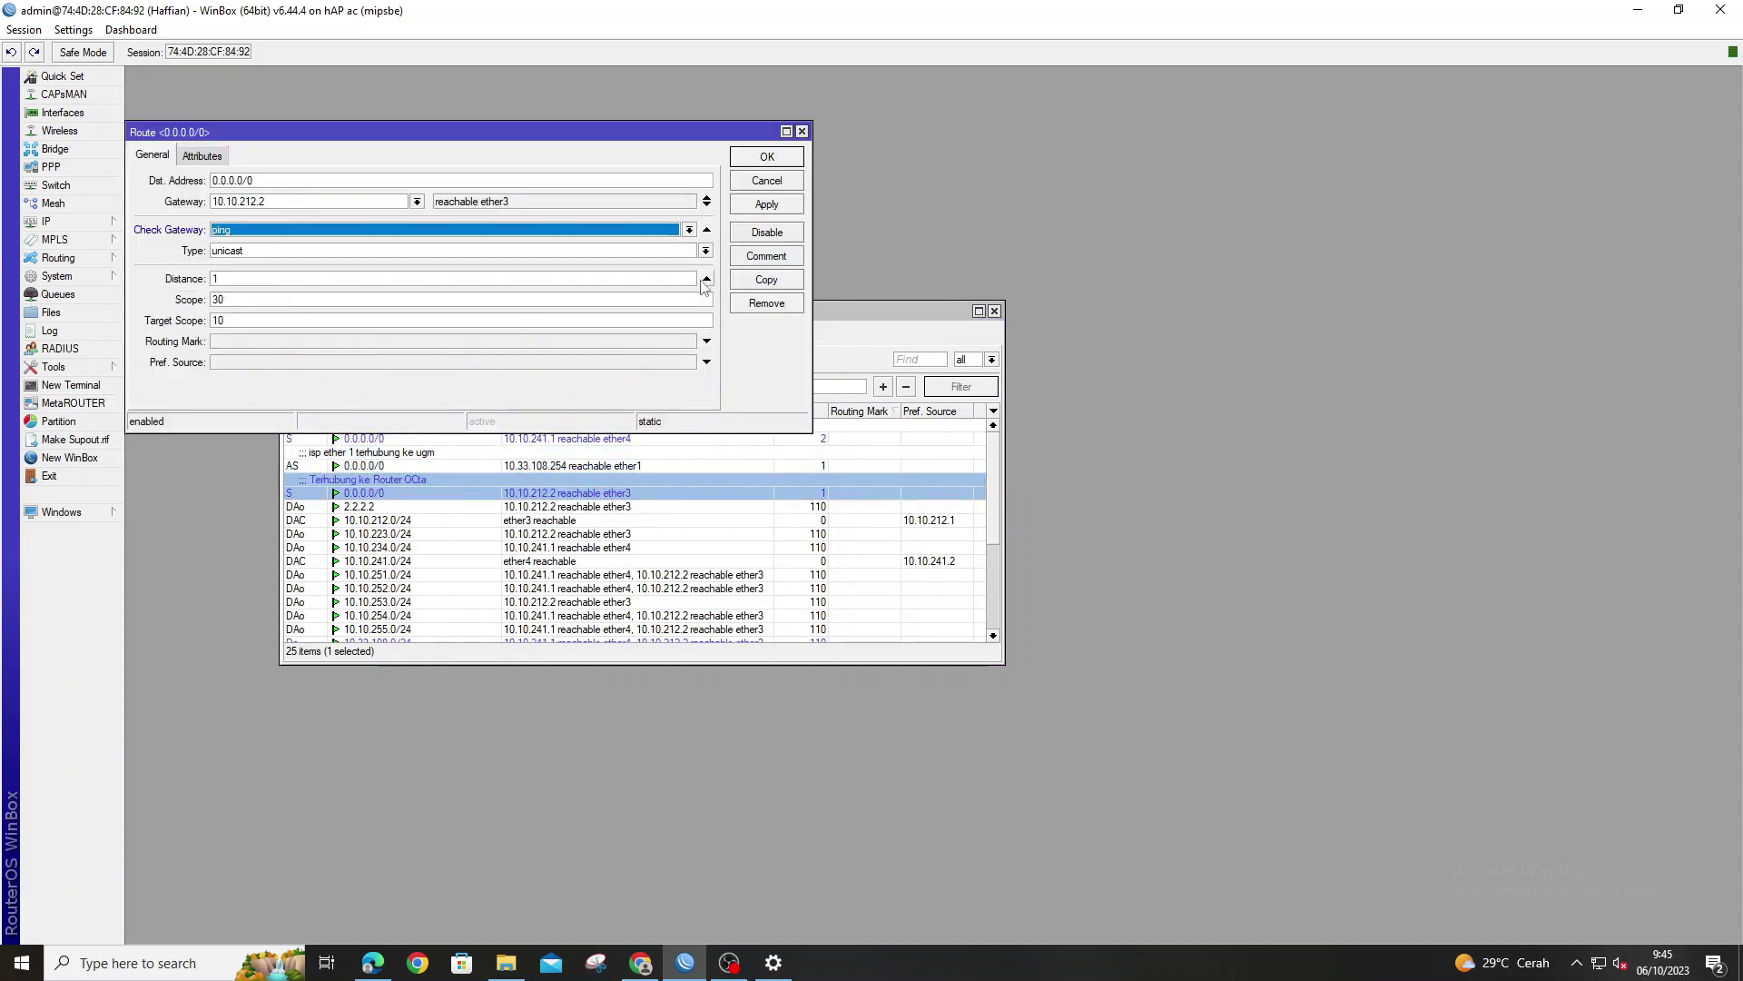
{"action": "left_click", "coordinate": [660, 279]}
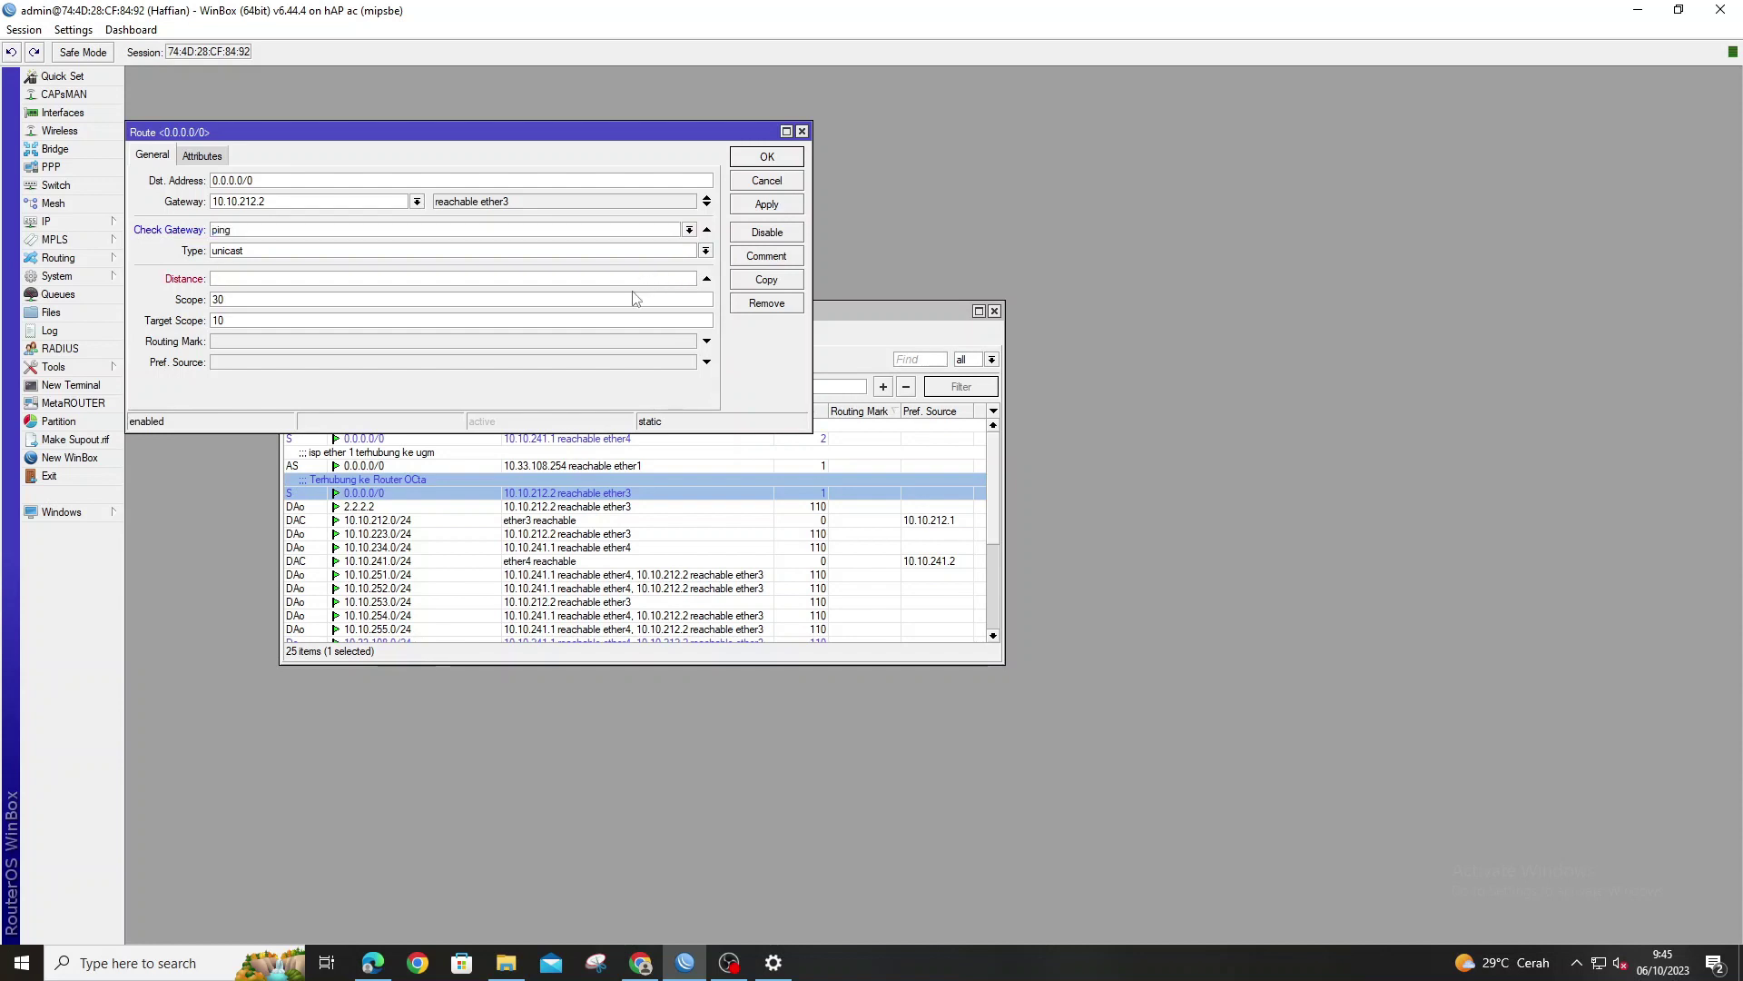
{"action": "left_click", "coordinate": [752, 206]}
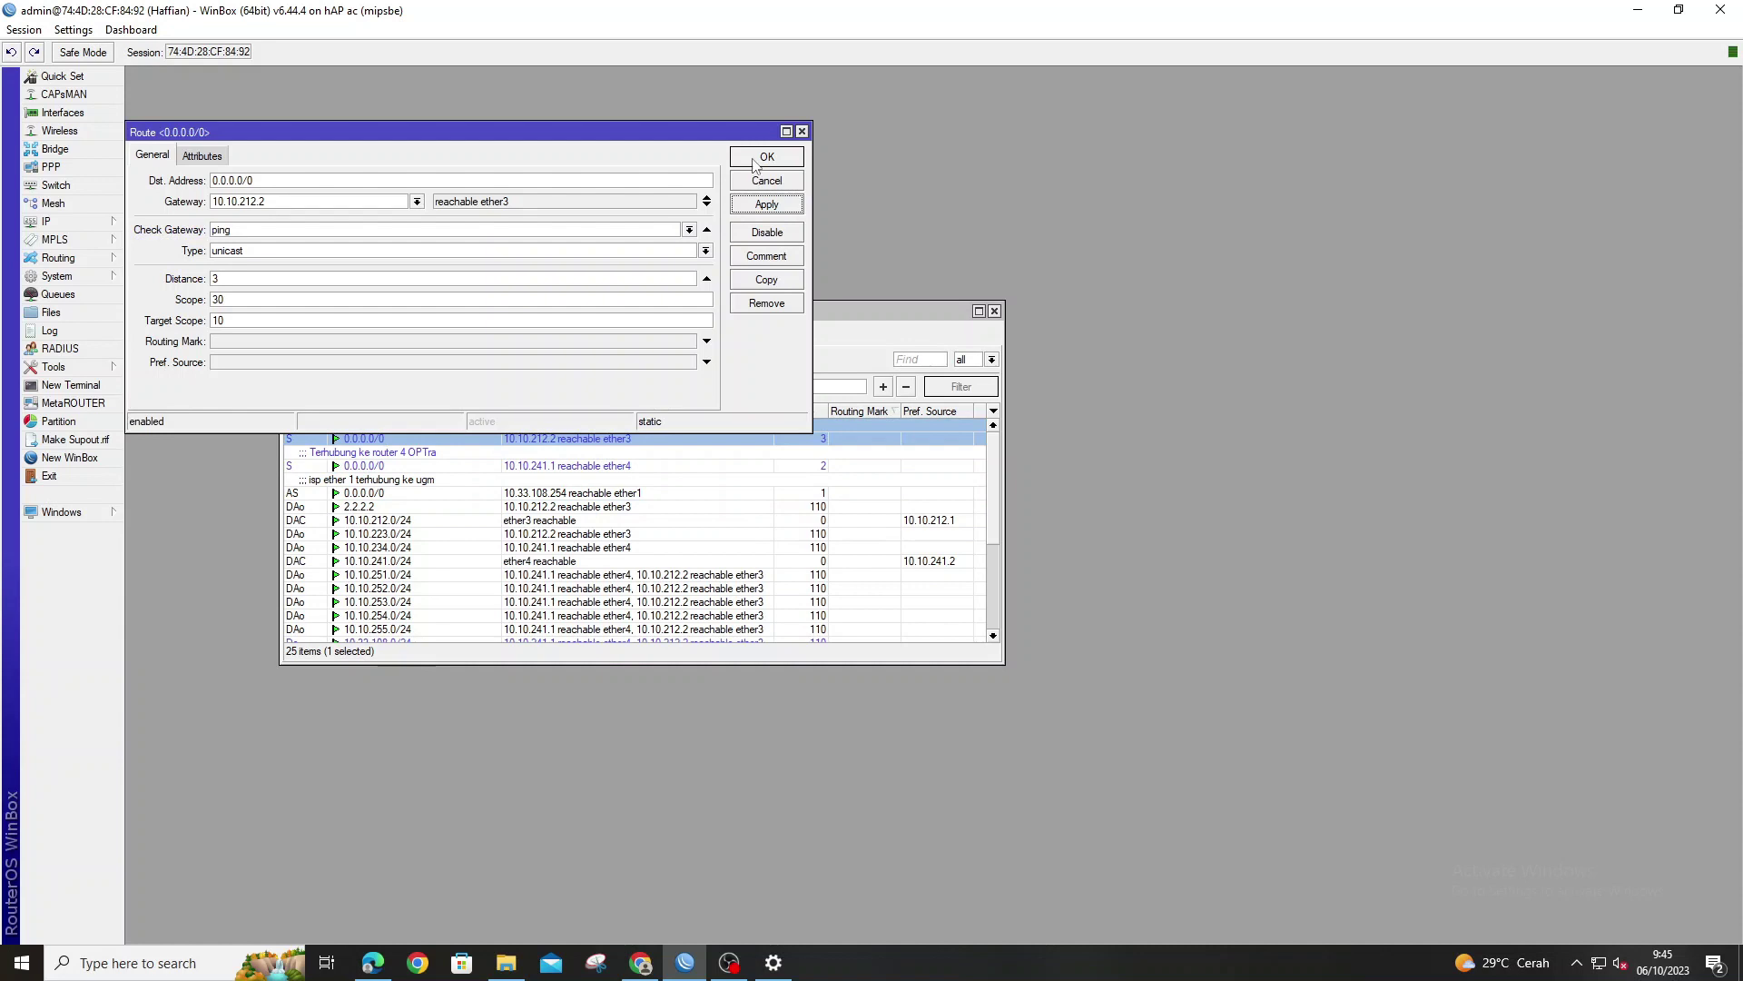
{"action": "left_click", "coordinate": [758, 159]}
- Disable the default routes via 10.33.108.254 and 10.10.241.1
{"action": "left_click", "coordinate": [365, 361]}
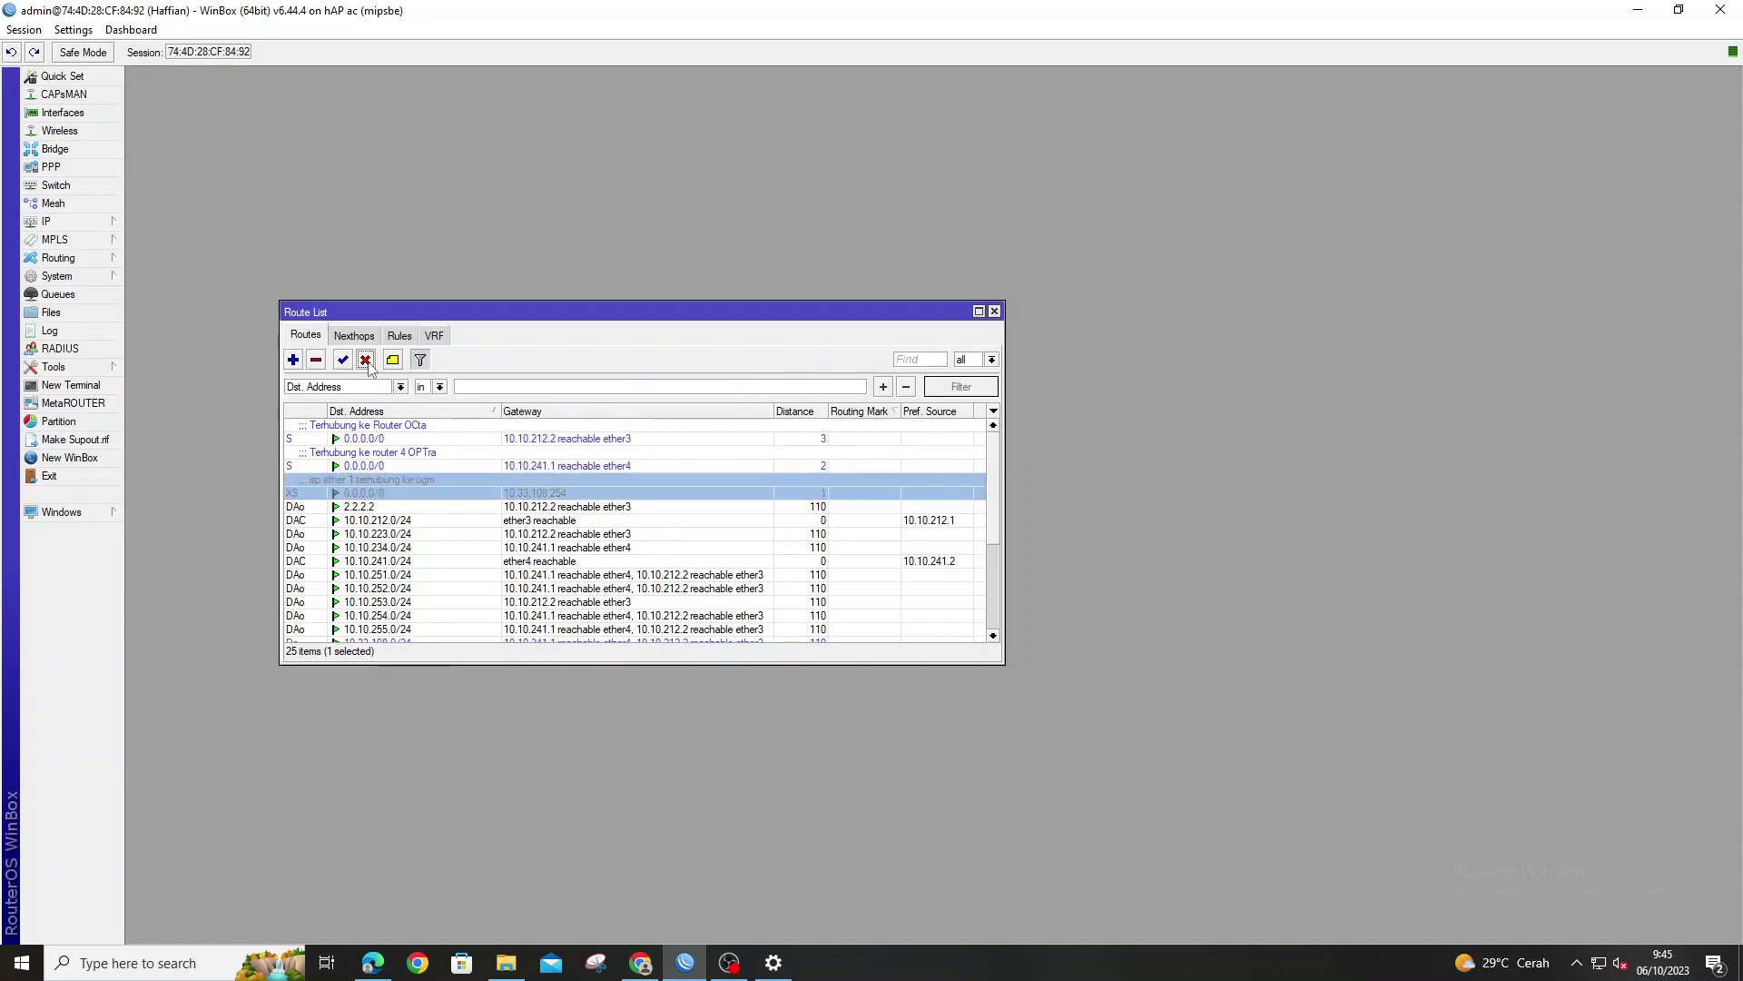
{"action": "left_click", "coordinate": [540, 468]}
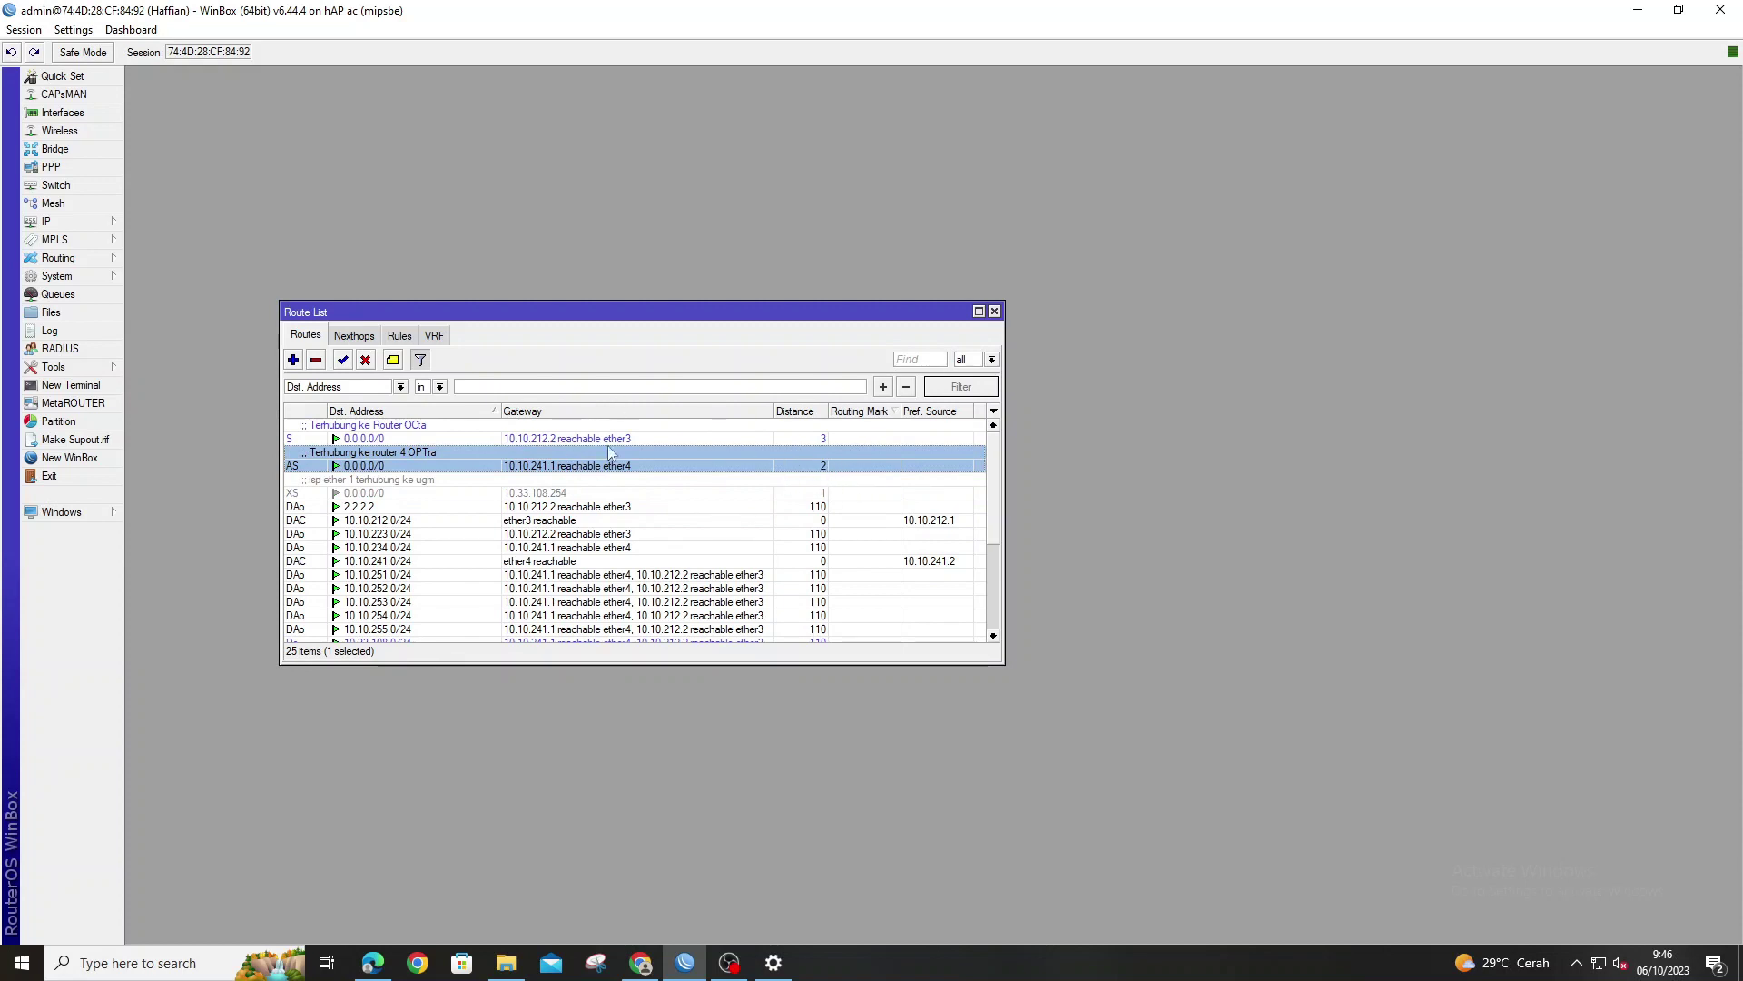
{"action": "left_click", "coordinate": [365, 360]}
- Sort the routes by destination address in descending order and select the default route via 10.10.212.2
{"action": "left_click", "coordinate": [463, 412]}
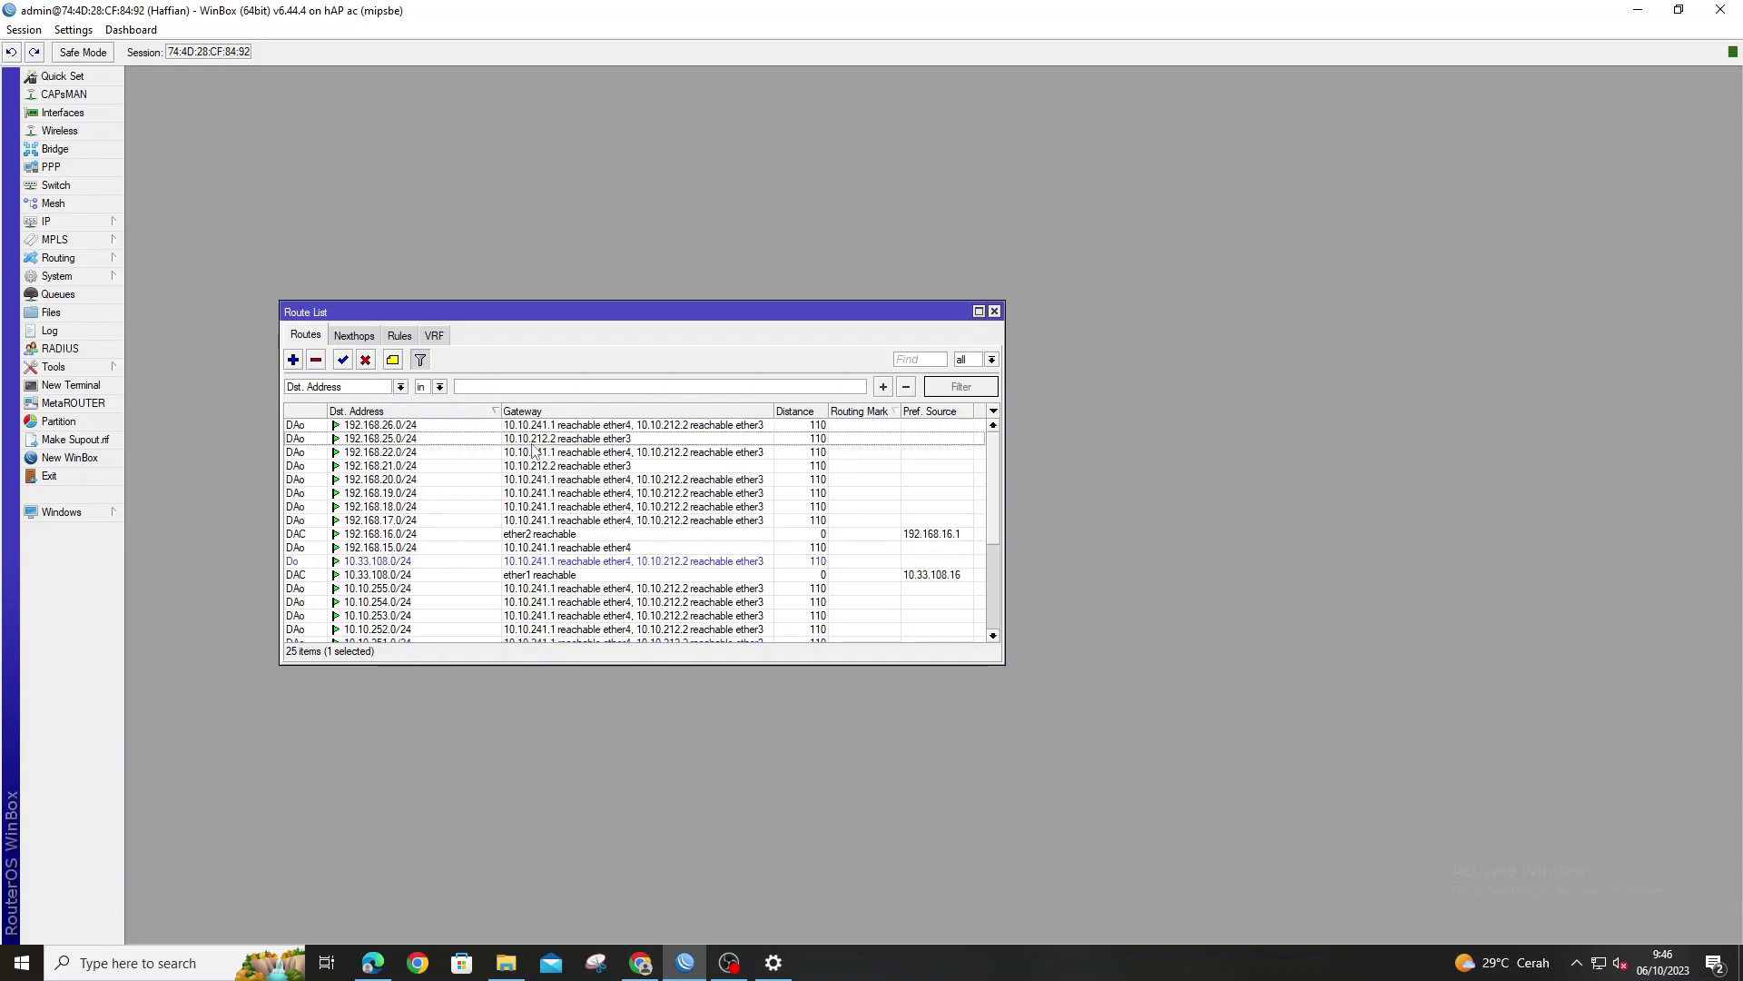
{"action": "scroll", "coordinate": [463, 491], "scroll_direction": "down", "scroll_amount": 4}
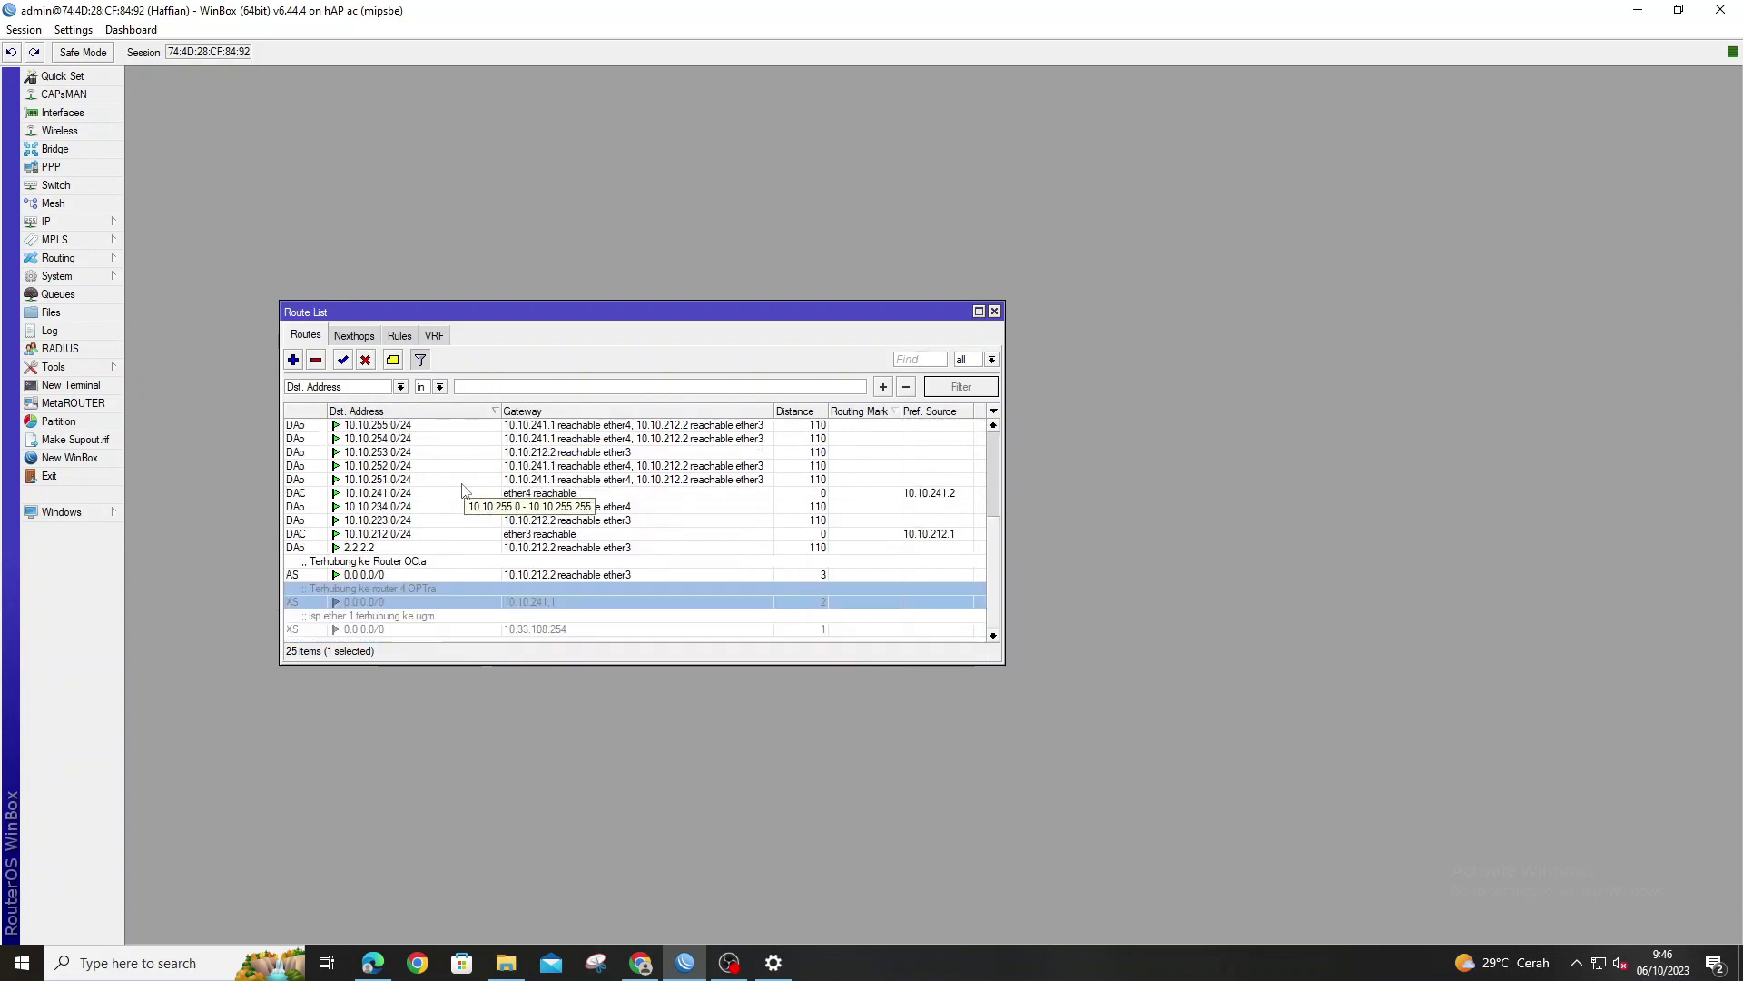
{"action": "left_click", "coordinate": [447, 573]}
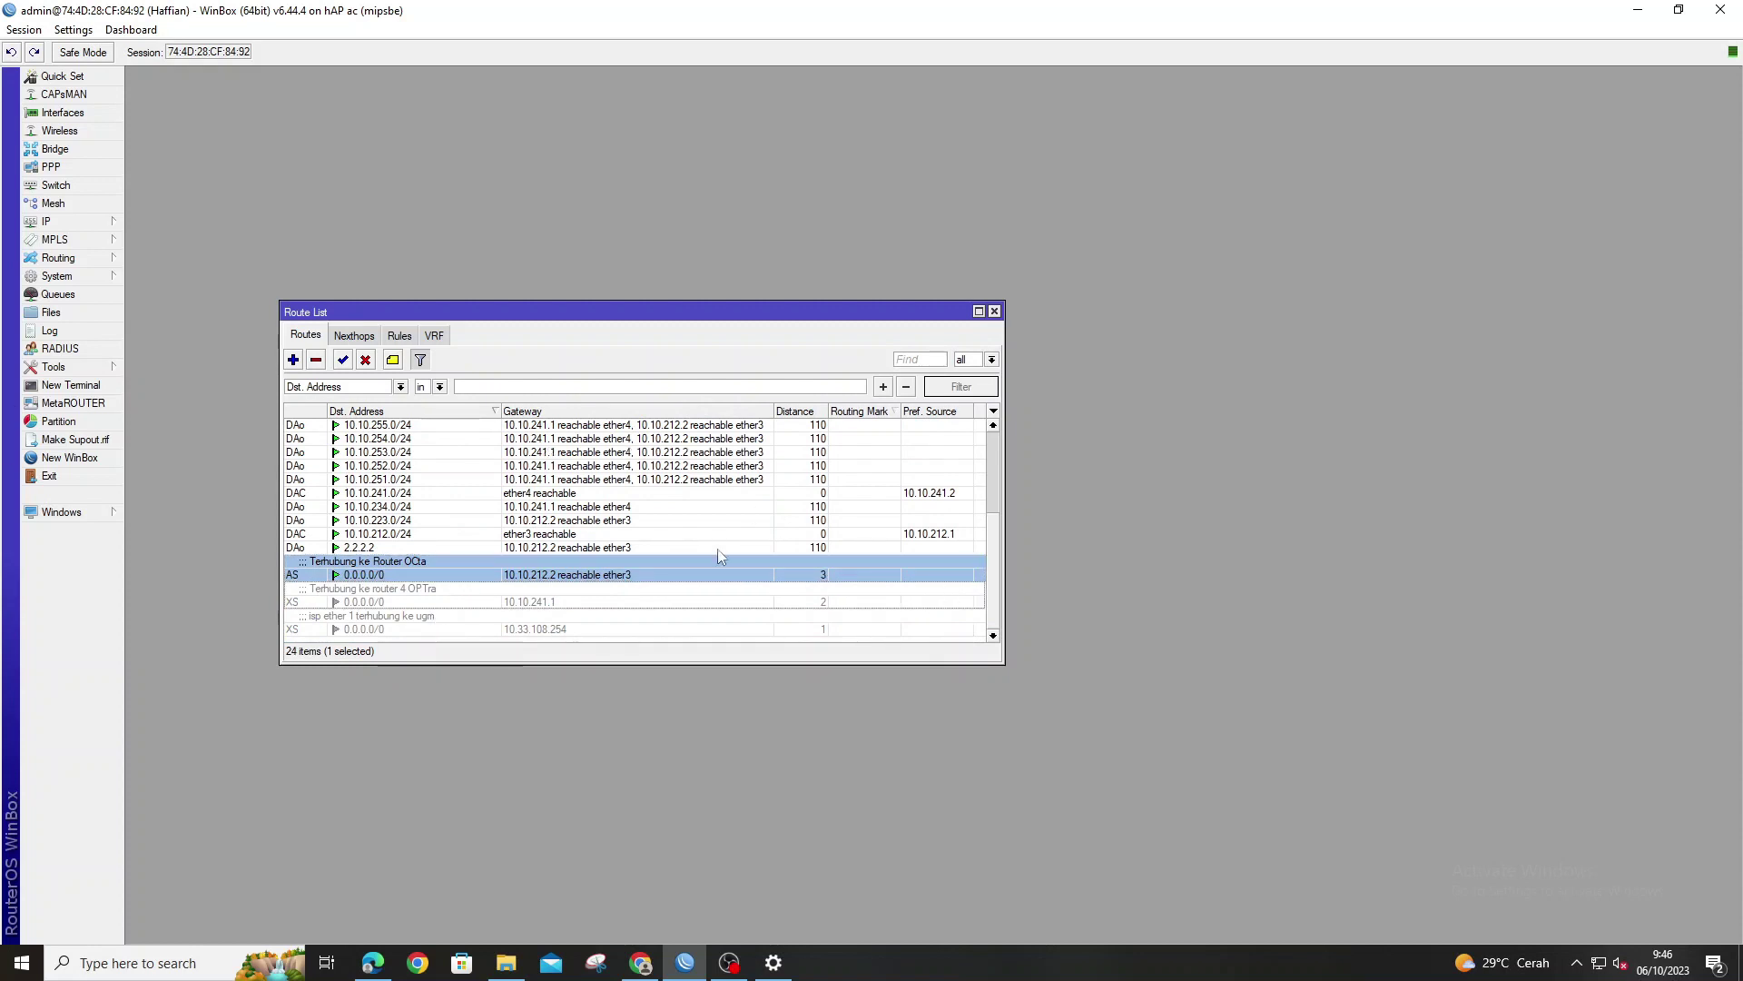
- Switch to the Edge browser and search the web for "ganjar btp" to test the internet connection
{"action": "left_click", "coordinate": [372, 962]}
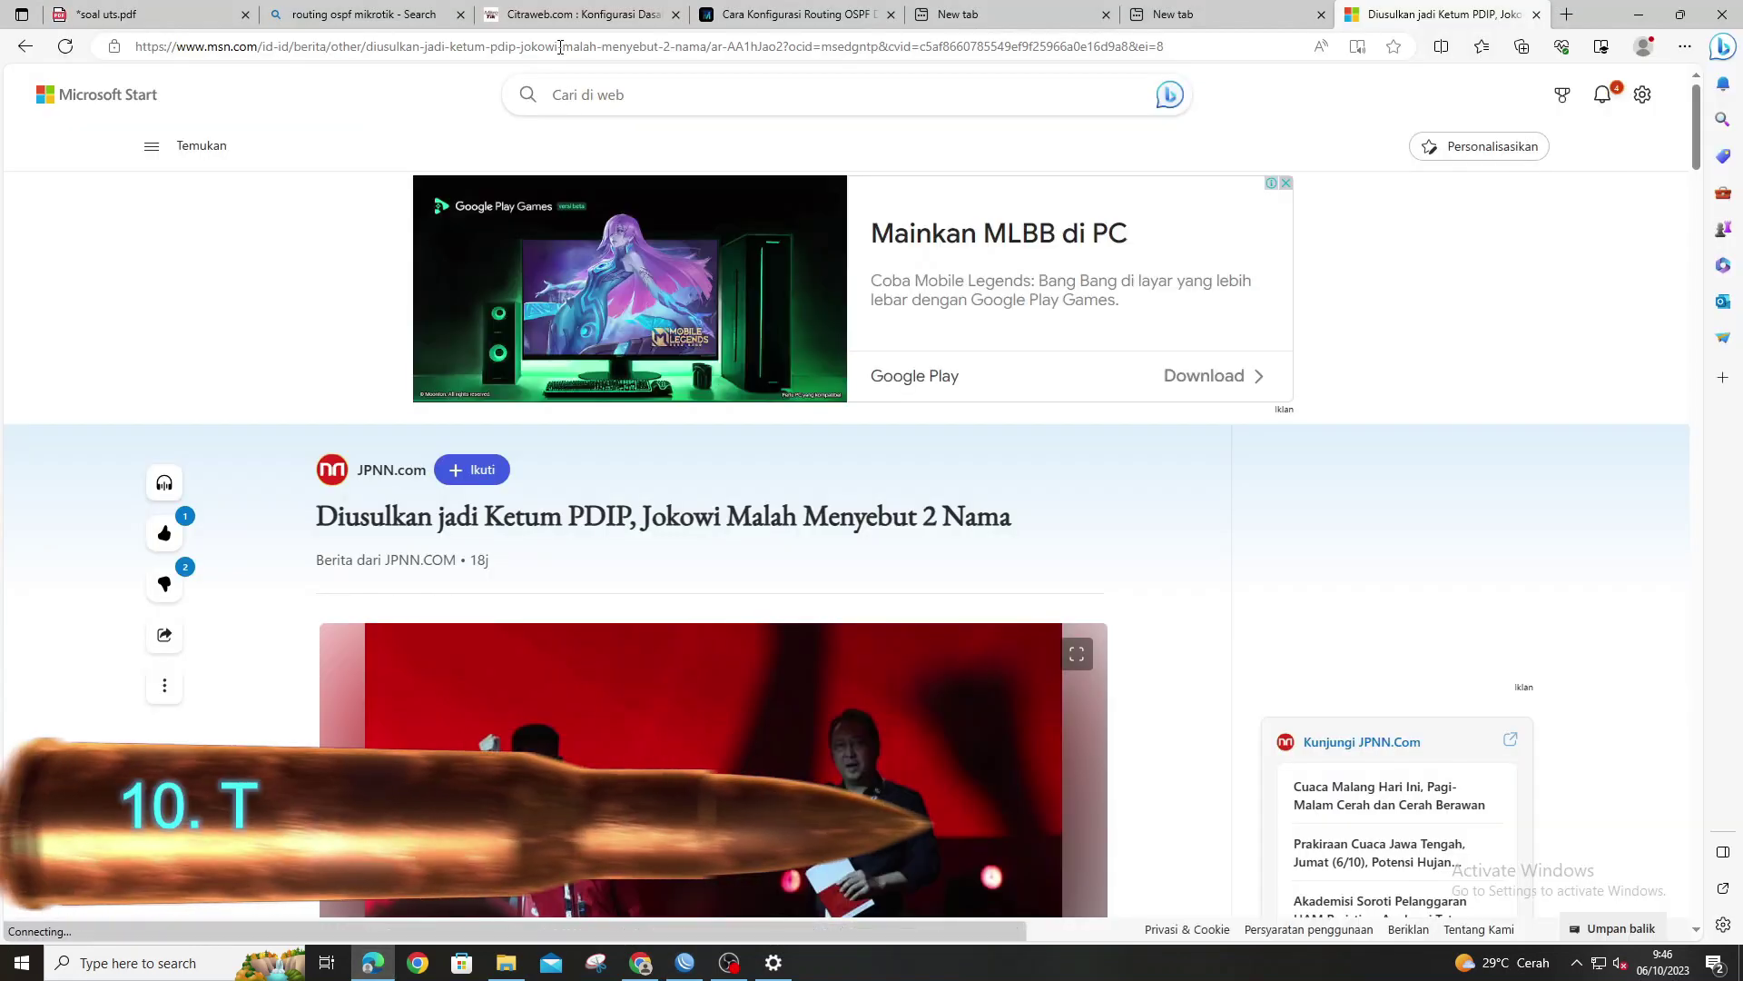
{"action": "left_click", "coordinate": [563, 48]}
{"action": "type", "text": "ganjar btp"}
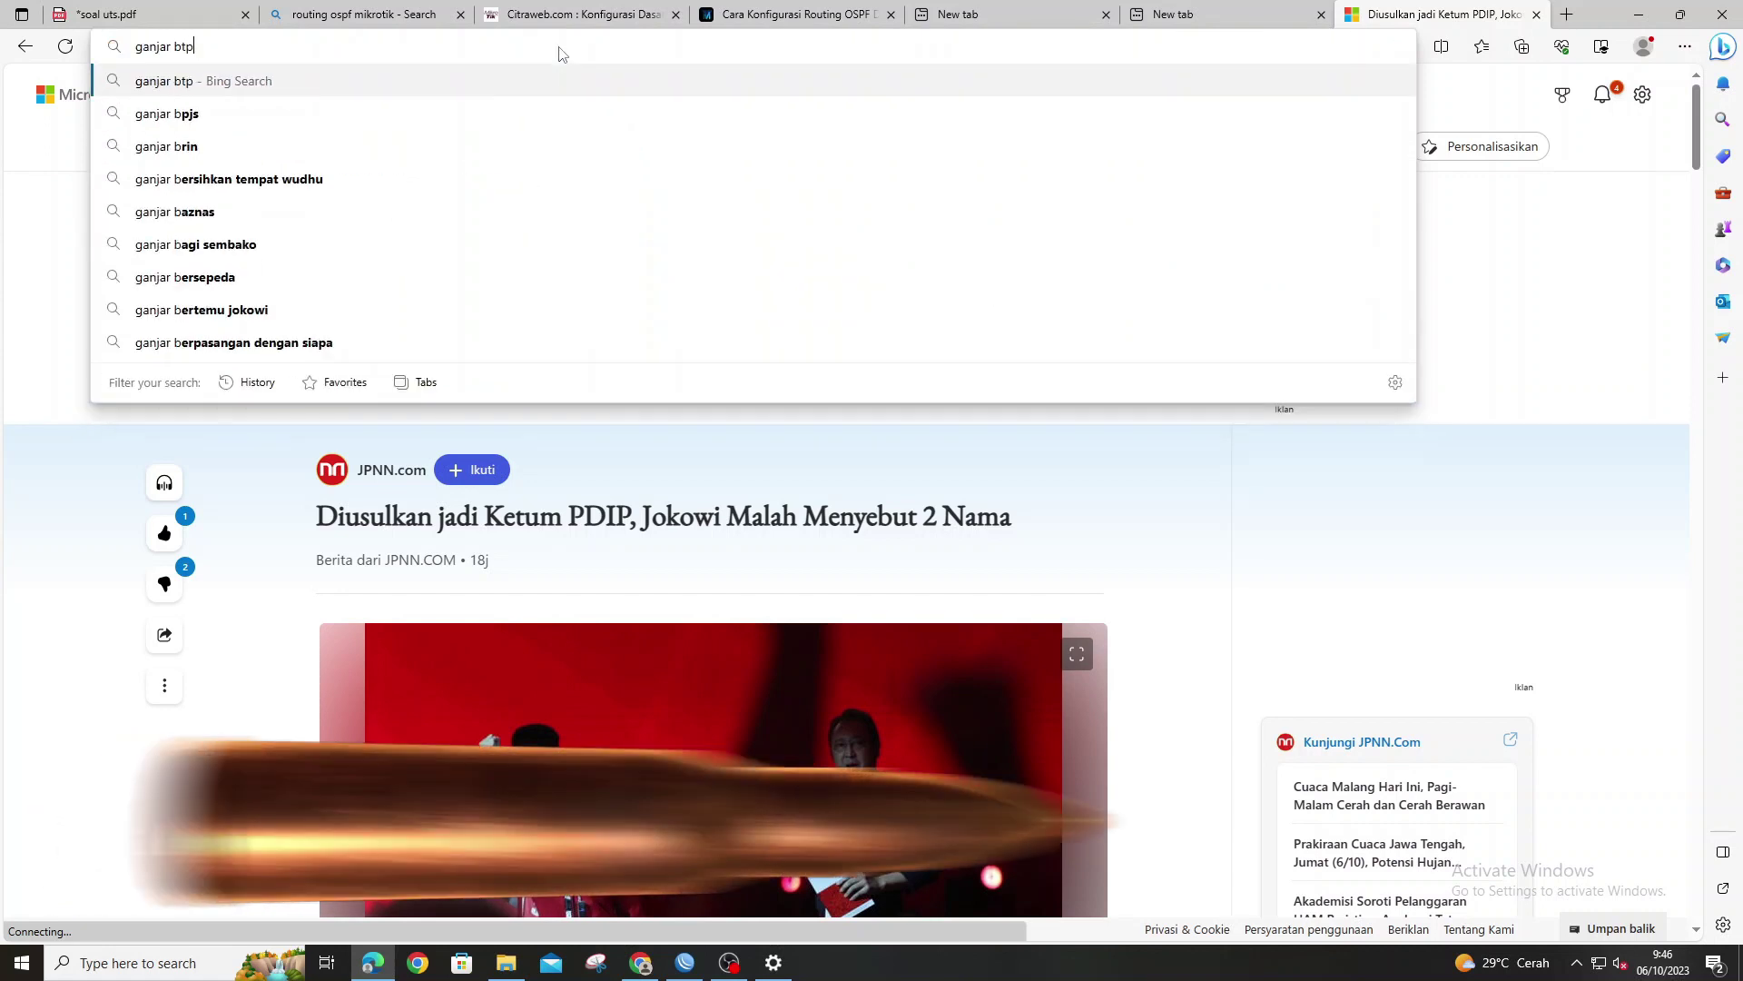
{"action": "key", "text": "Return"}
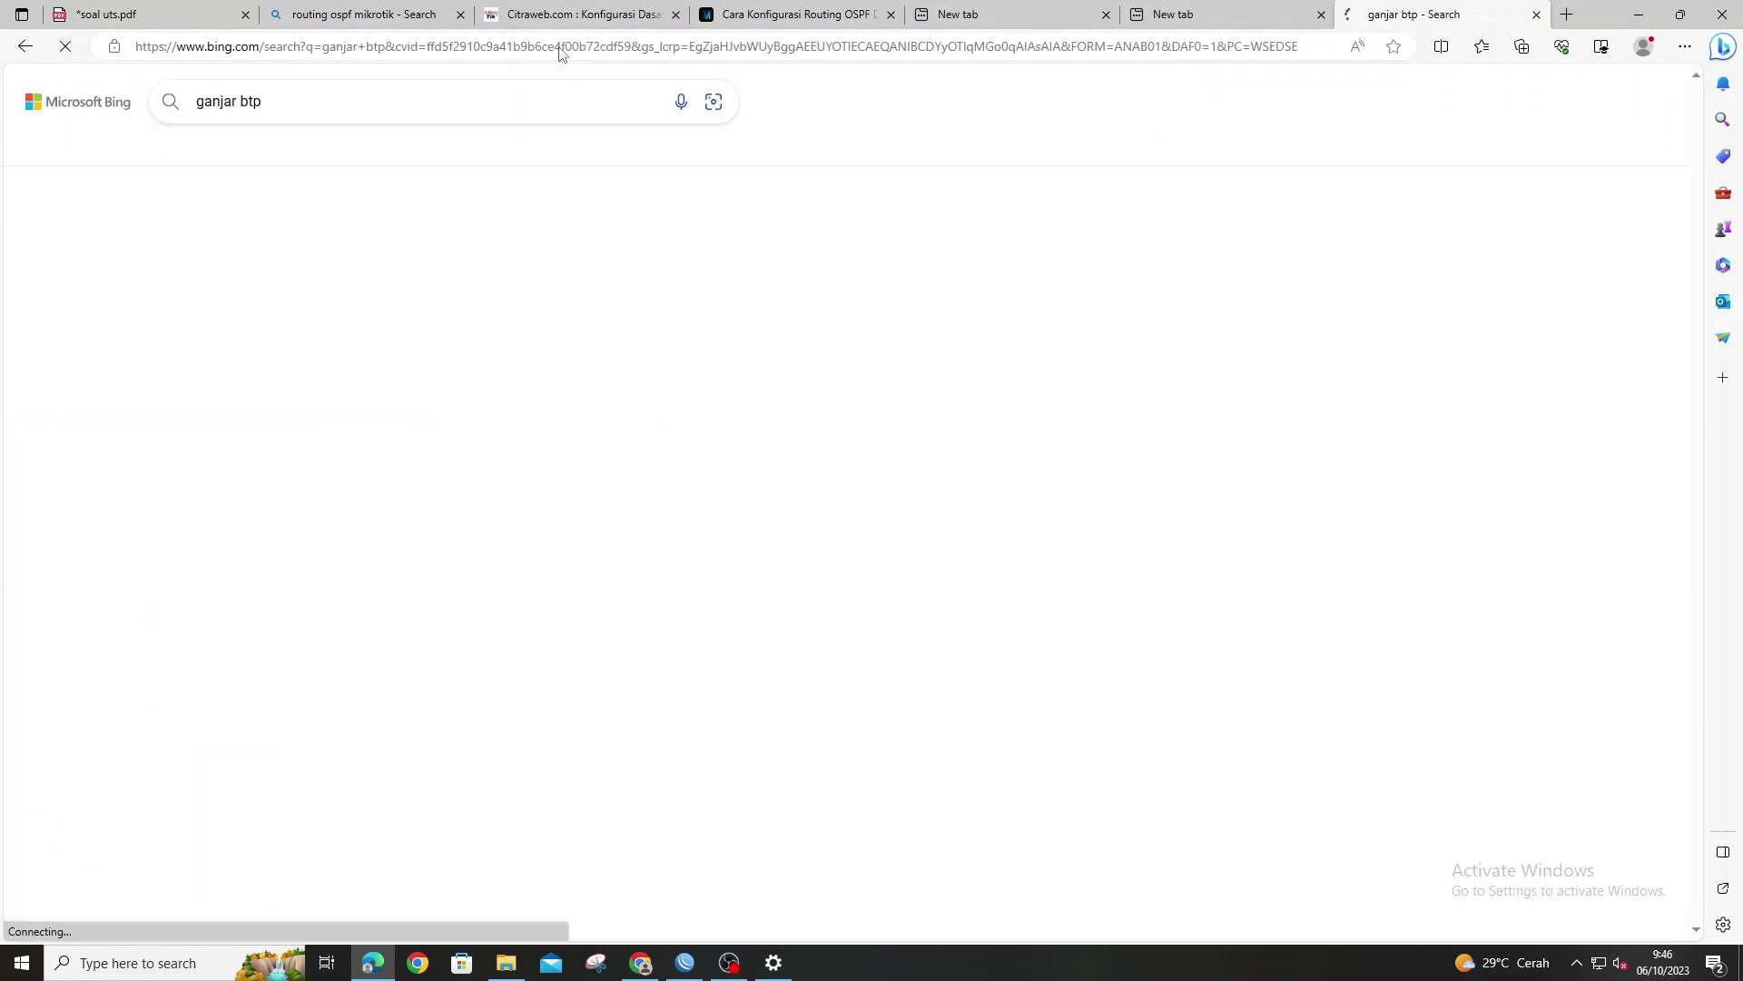
- Look through the search results and open the redaksiindonesia.com article about Ganjar and BTP in 2024
{"action": "scroll", "coordinate": [735, 329], "scroll_direction": "down", "scroll_amount": 7}
{"action": "scroll", "coordinate": [732, 330], "scroll_direction": "down", "scroll_amount": 3}
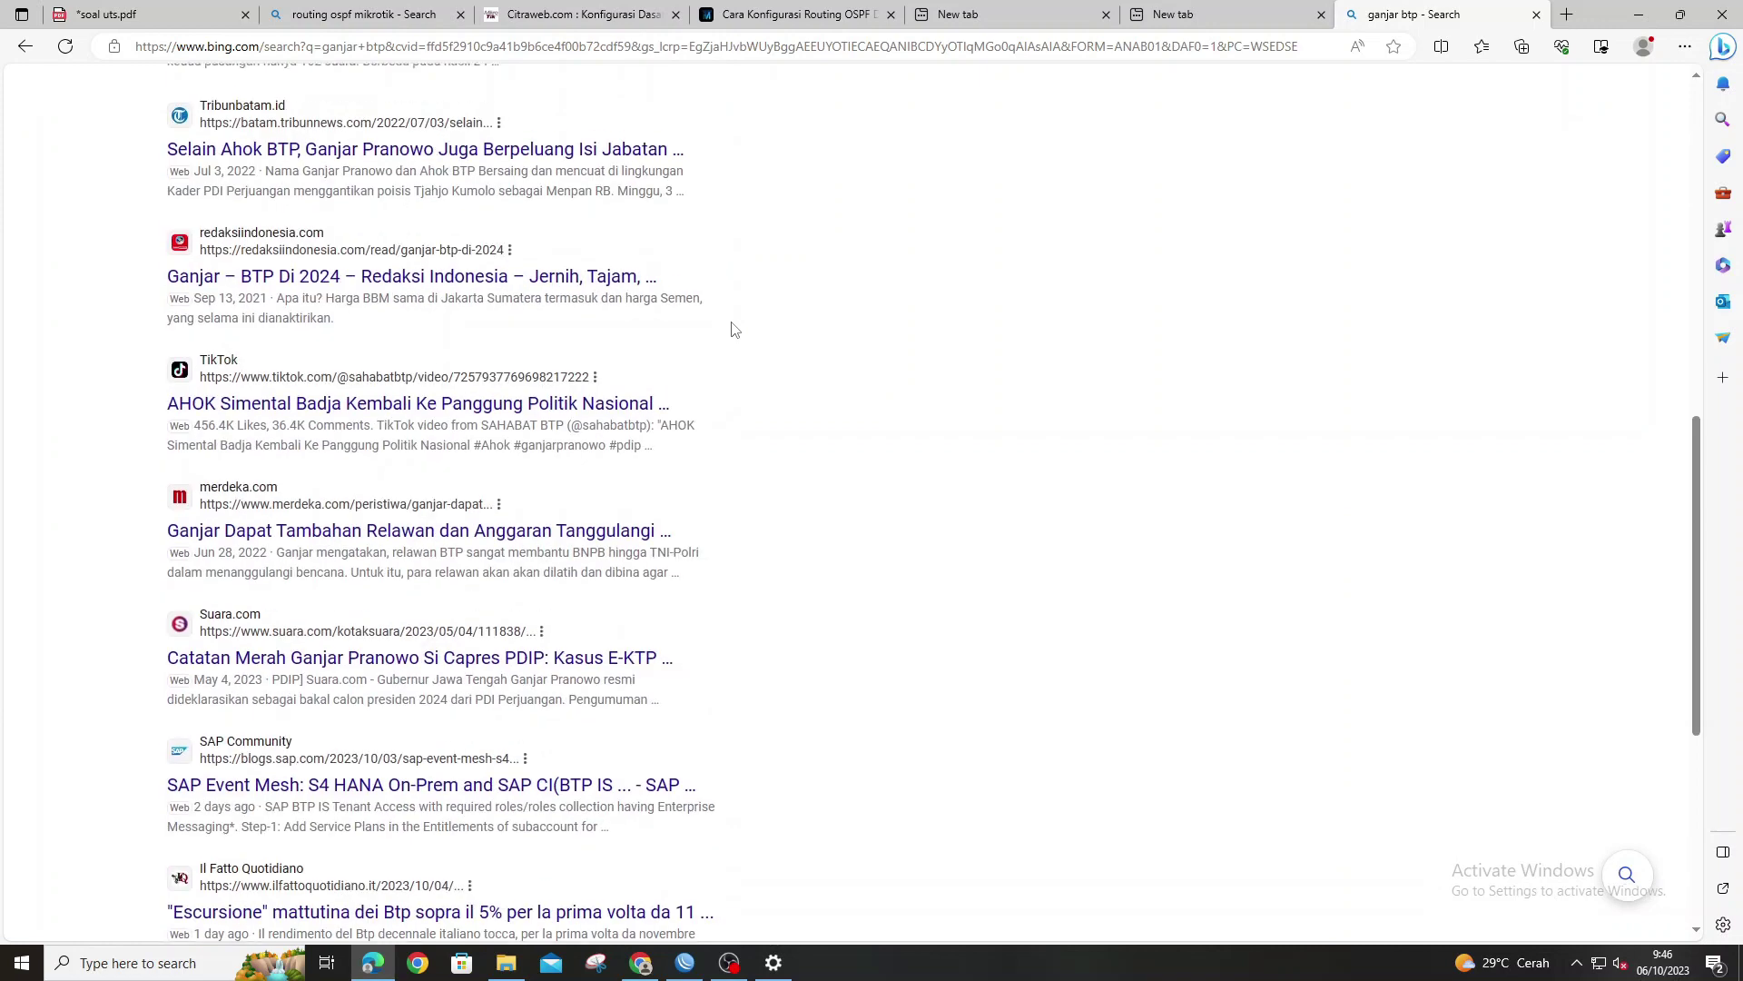
{"action": "scroll", "coordinate": [681, 363], "scroll_direction": "up", "scroll_amount": 6}
{"action": "left_click", "coordinate": [545, 793]}
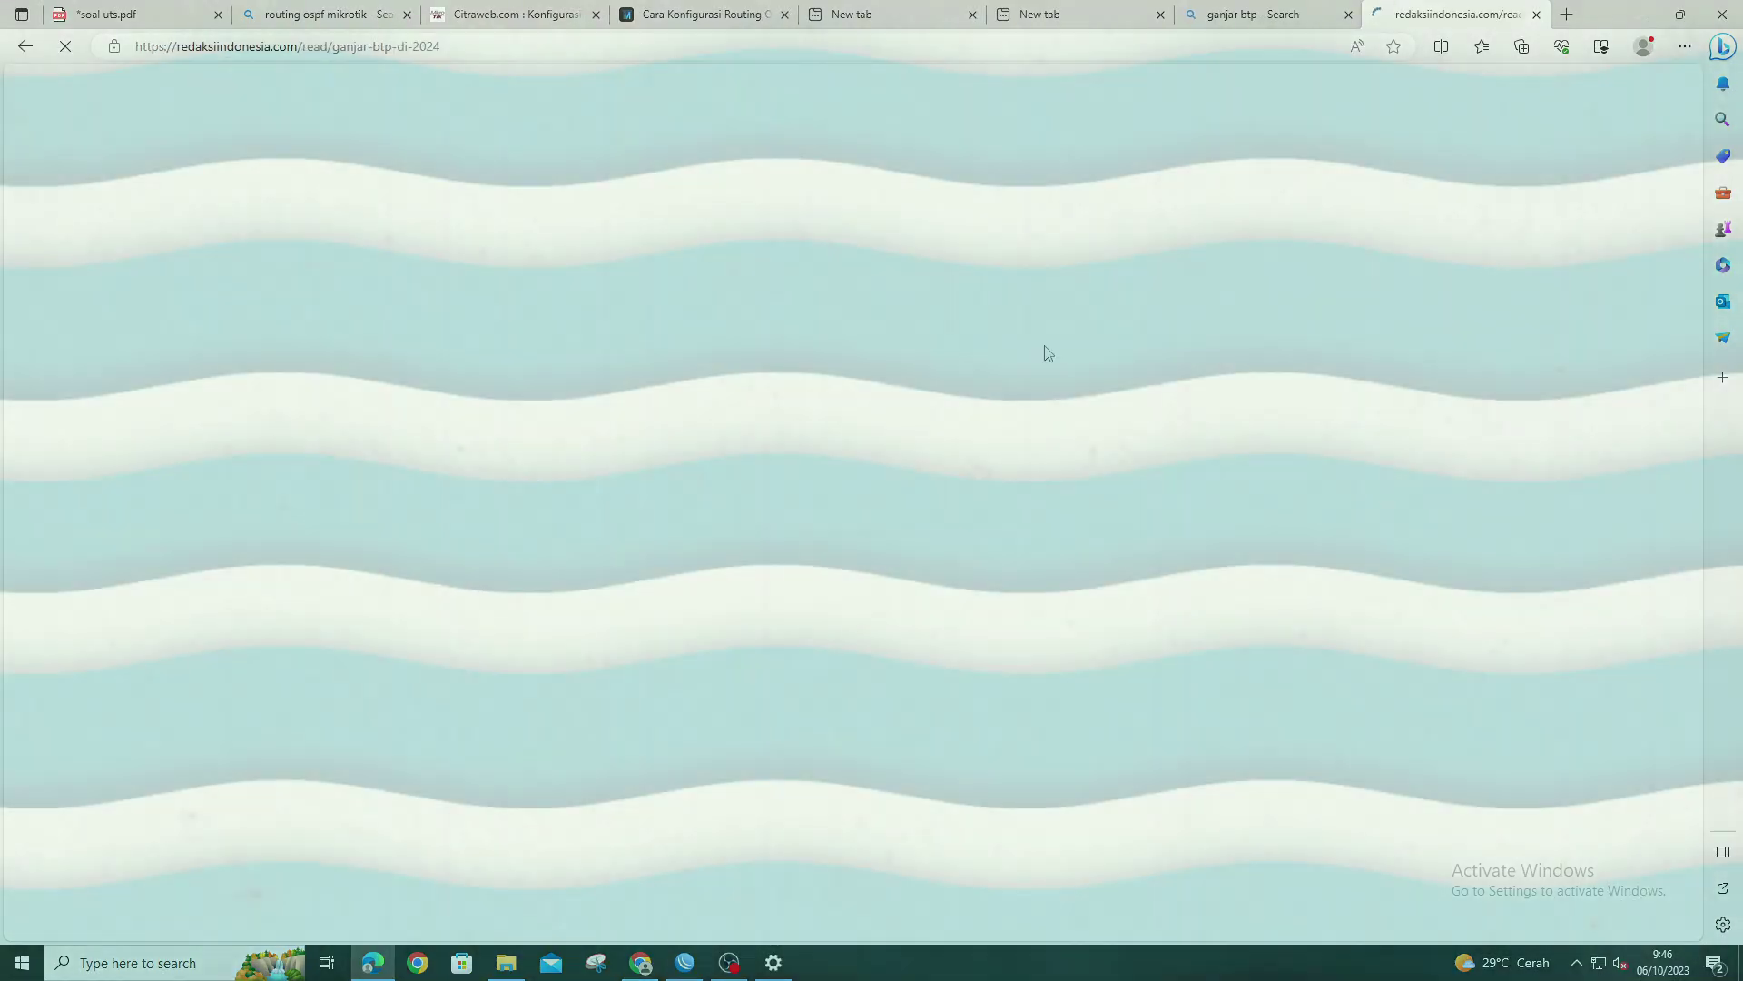